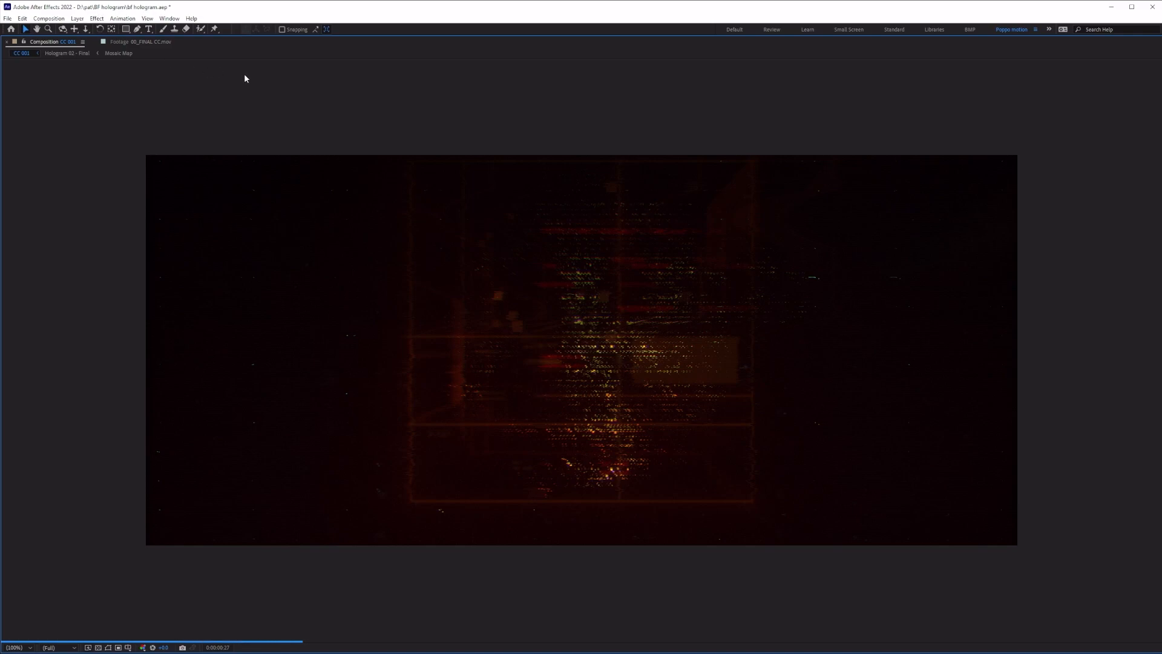
Step: Play back the final rendered footage 00_FINAL CC.mov and restore the full workspace layout
{"action": "left_click", "coordinate": [134, 41]}
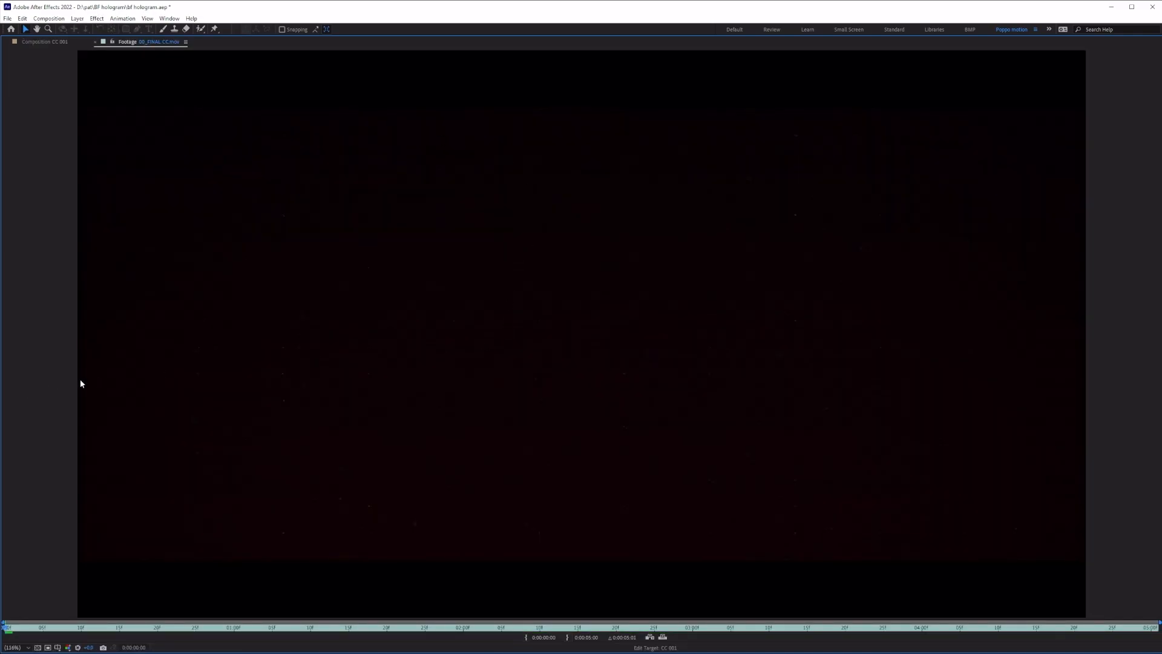
{"action": "key", "text": "space"}
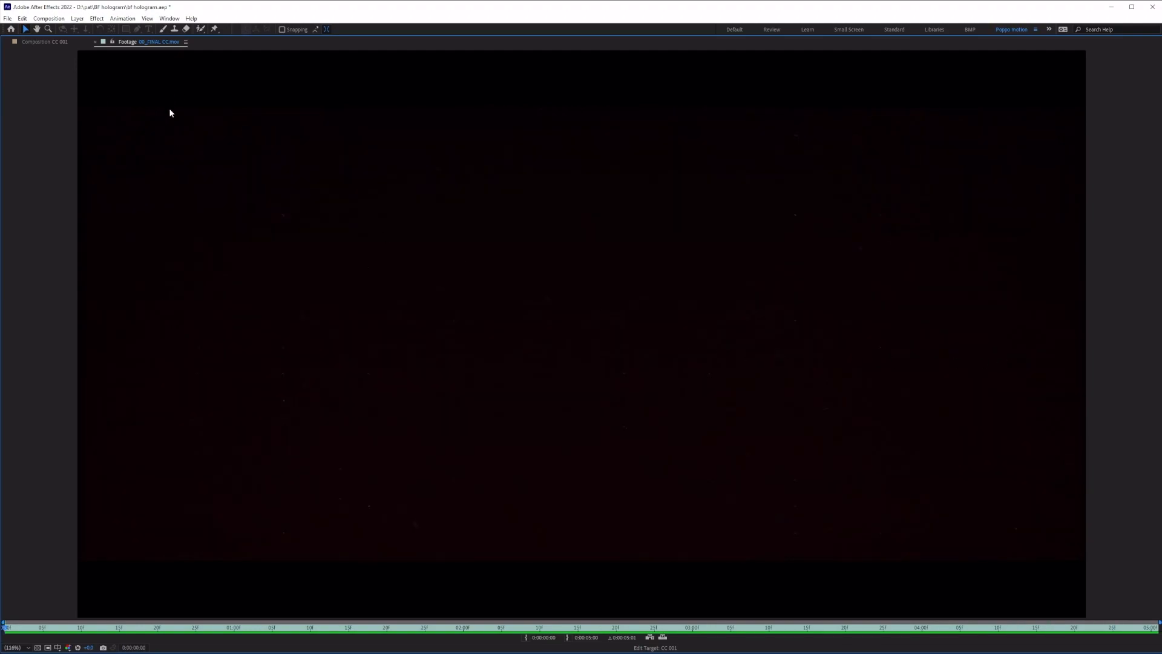
{"action": "key", "text": "grave"}
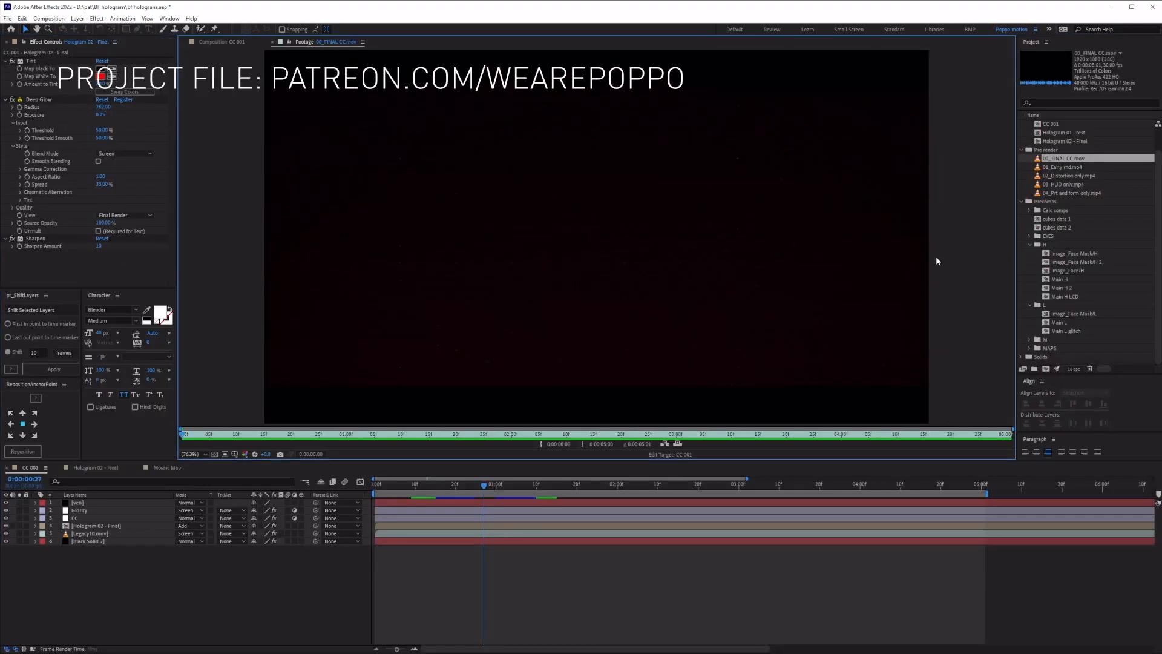
Step: Collapse the Precomps folder, open the Hologram 02 - Final composition and examine its full layer stack in an enlarged timeline
{"action": "left_click", "coordinate": [1021, 202]}
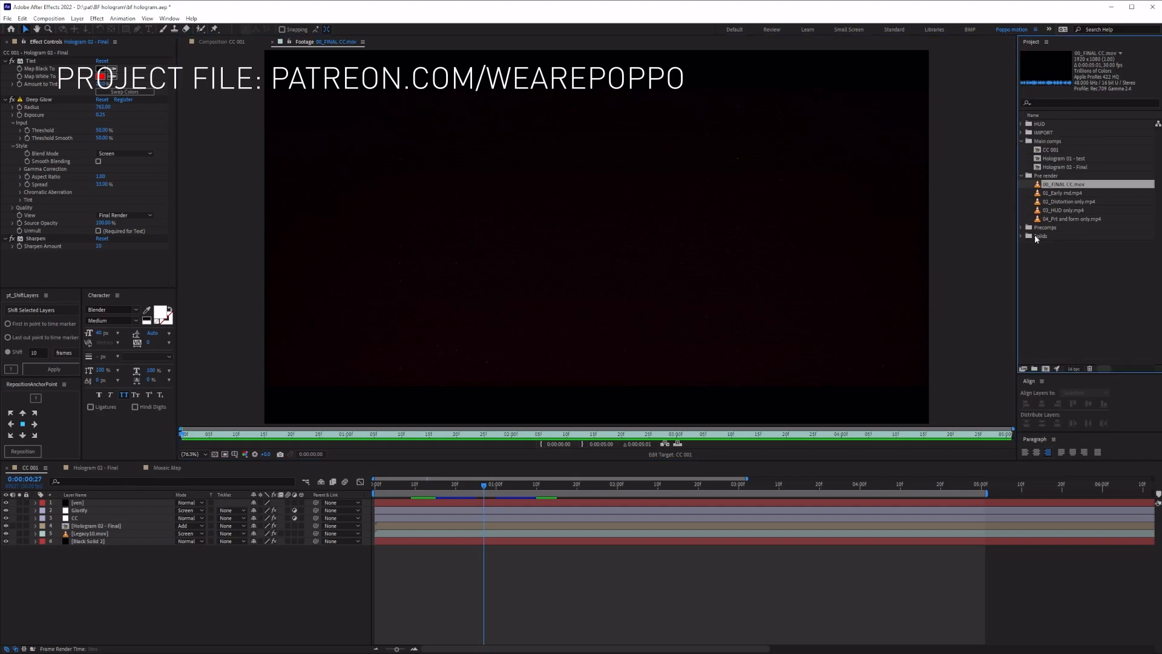
{"action": "left_click", "coordinate": [1043, 285]}
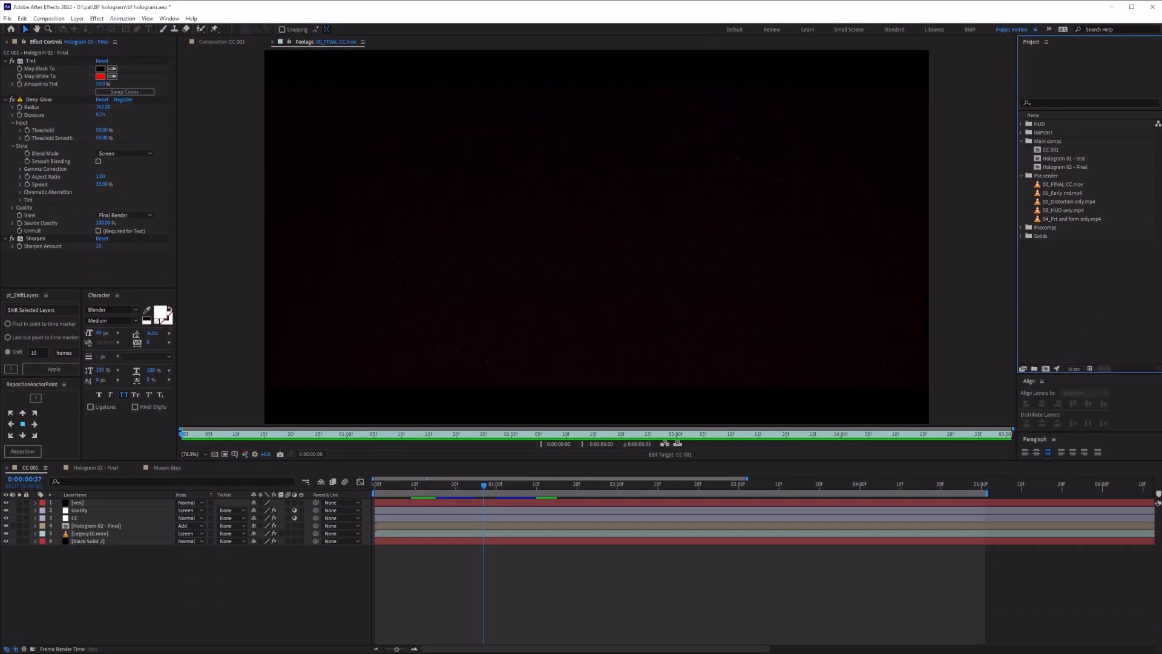
{"action": "double_click", "coordinate": [112, 527]}
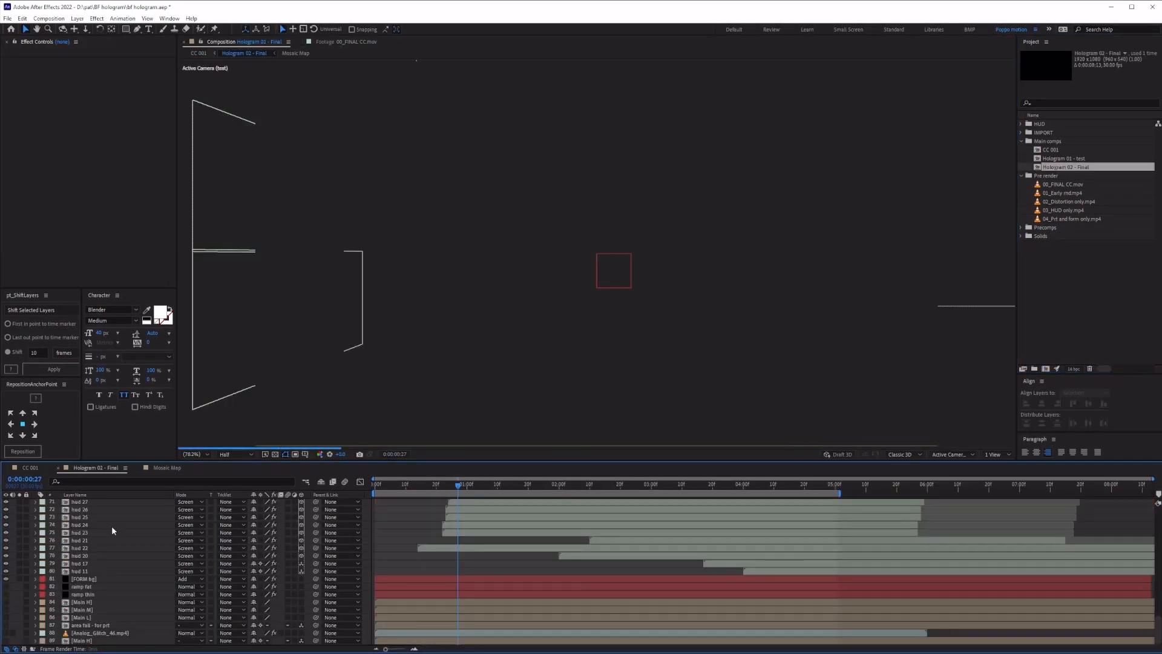
{"action": "scroll", "coordinate": [444, 638], "scroll_direction": "up", "scroll_amount": 3}
{"action": "scroll", "coordinate": [445, 637], "scroll_direction": "up", "scroll_amount": 5}
{"action": "key", "text": "grave"}
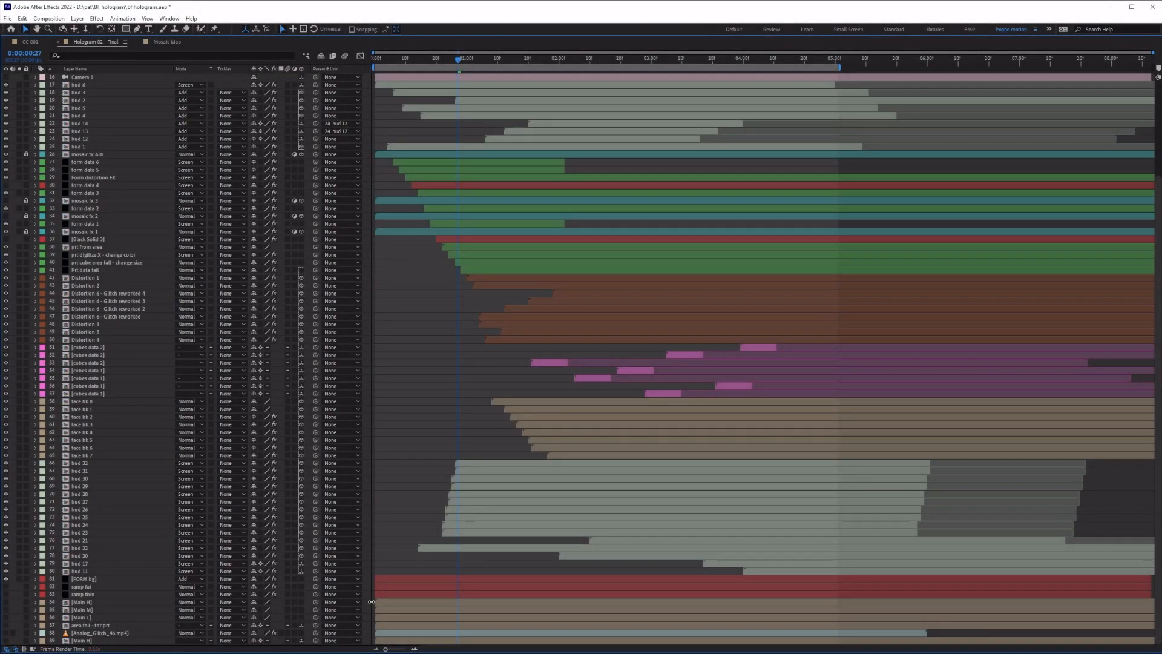
{"action": "key", "text": "grave"}
Step: Examine how the project is organised into the Main comps, Pre render and IMPORT folders
{"action": "left_click", "coordinate": [1085, 272]}
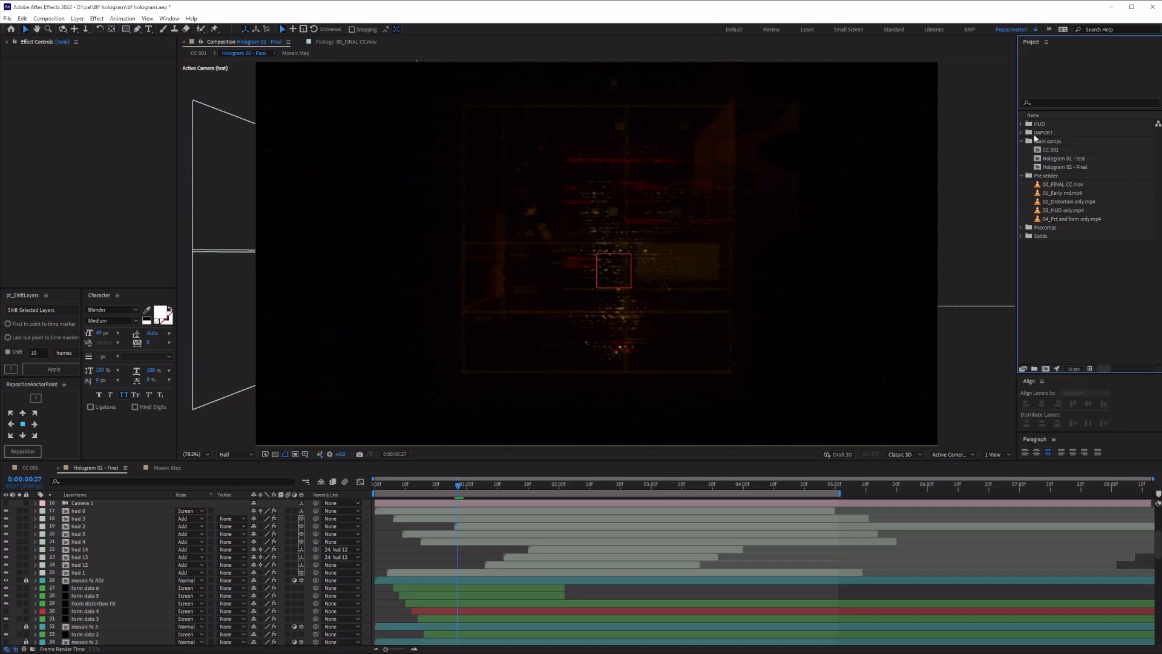
{"action": "left_click", "coordinate": [1033, 143]}
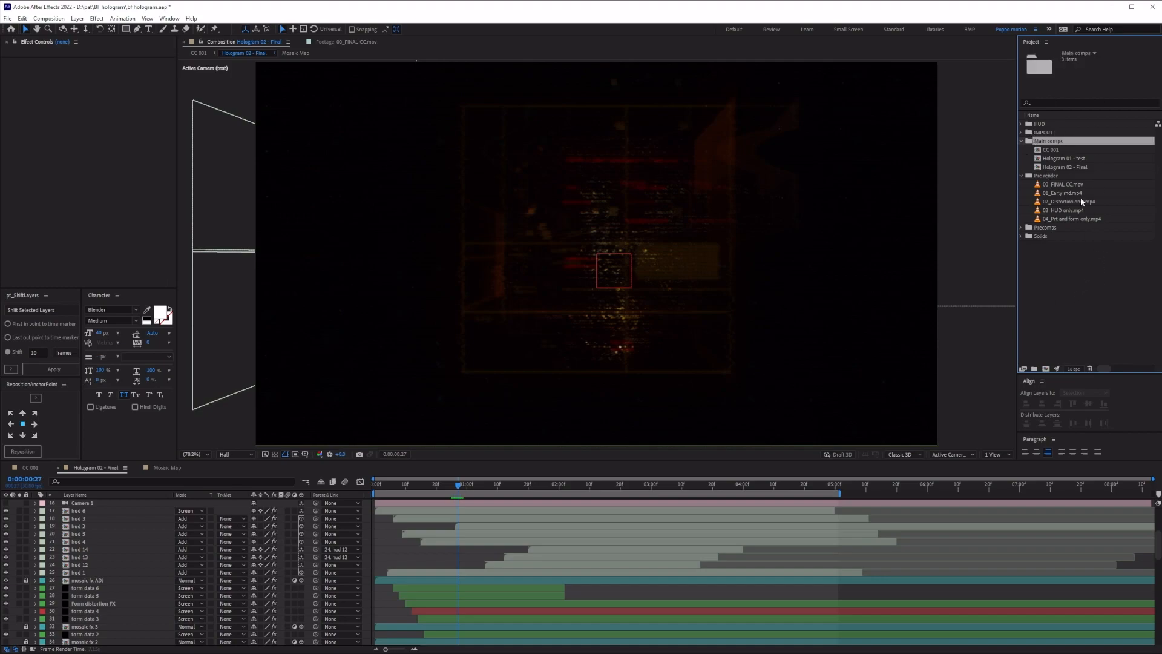
{"action": "left_click", "coordinate": [1054, 310]}
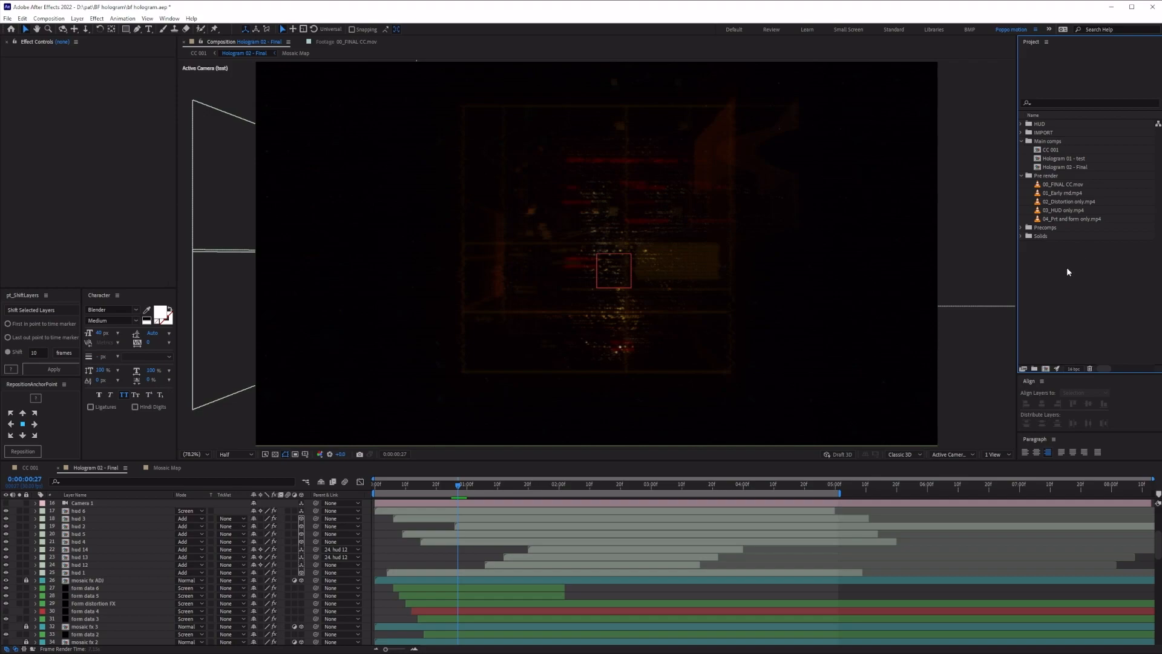
{"action": "left_click", "coordinate": [1041, 176]}
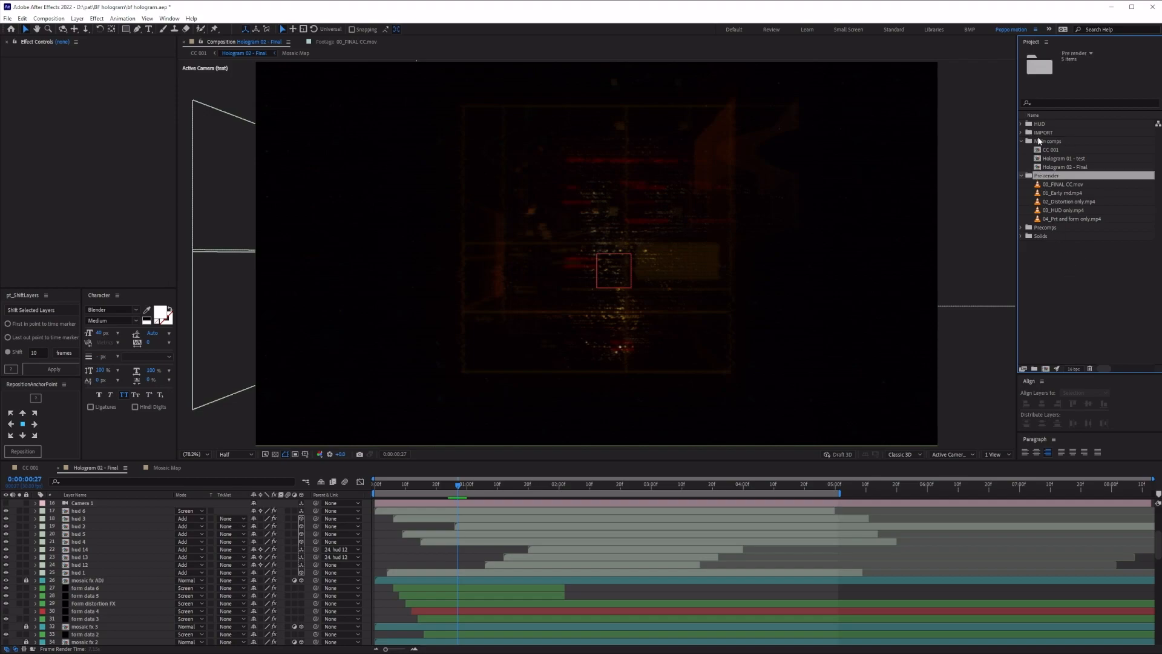
{"action": "left_click", "coordinate": [1037, 141]}
{"action": "left_click", "coordinate": [1088, 291]}
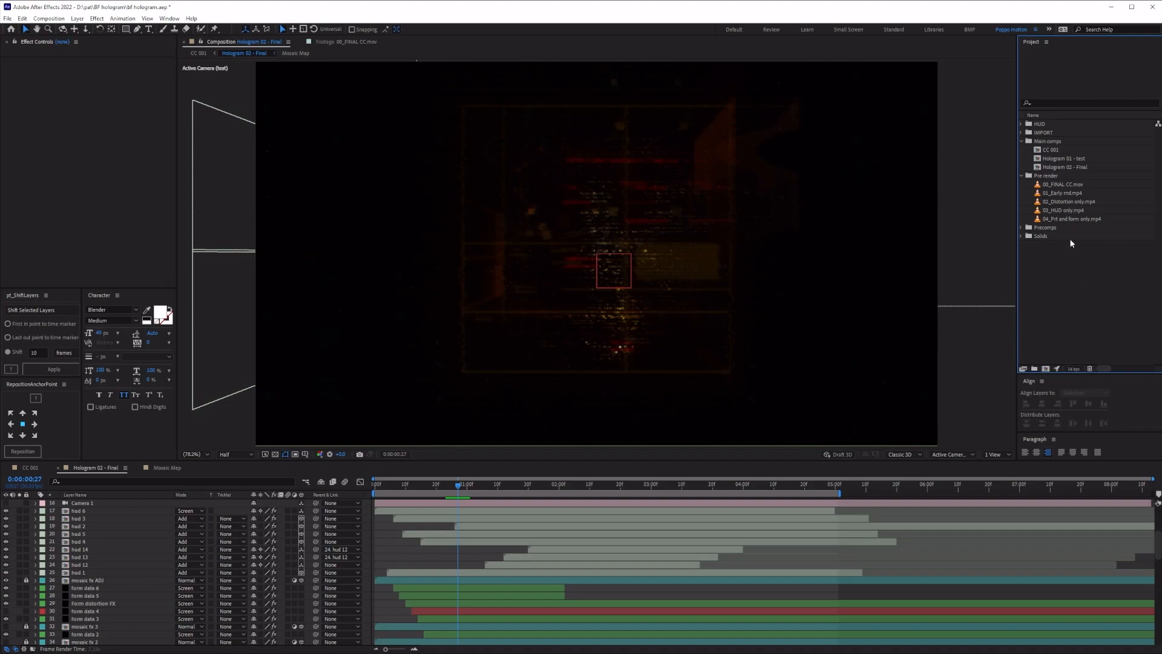
{"action": "left_click", "coordinate": [1047, 176]}
{"action": "left_click", "coordinate": [1041, 141]}
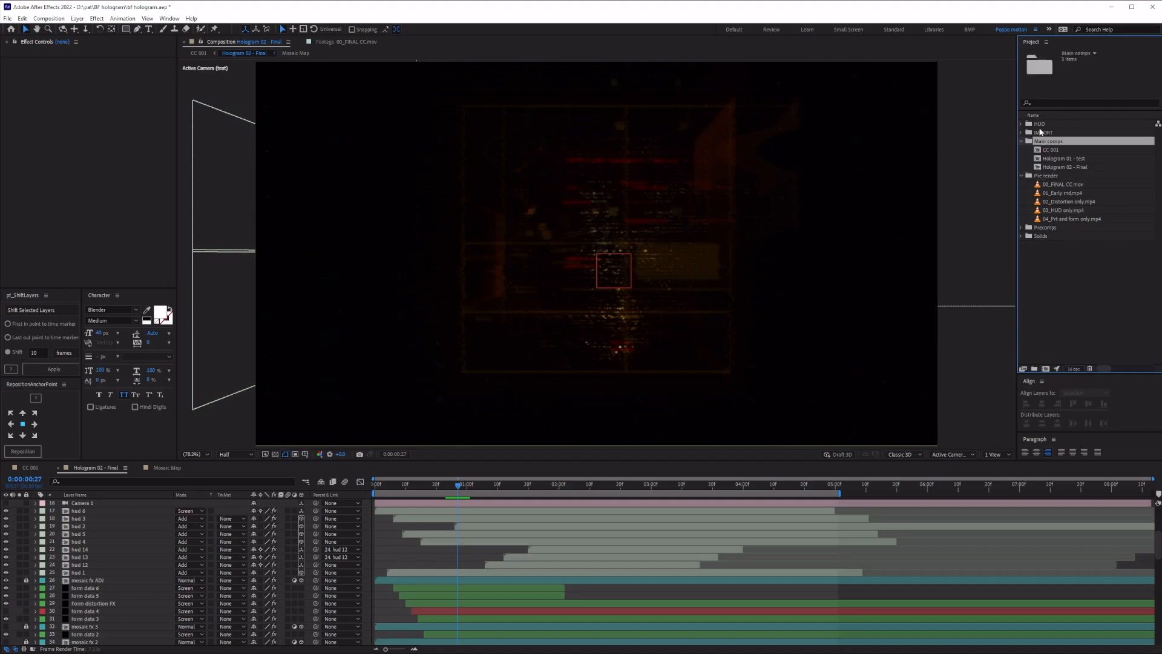
{"action": "left_click", "coordinate": [1043, 132]}
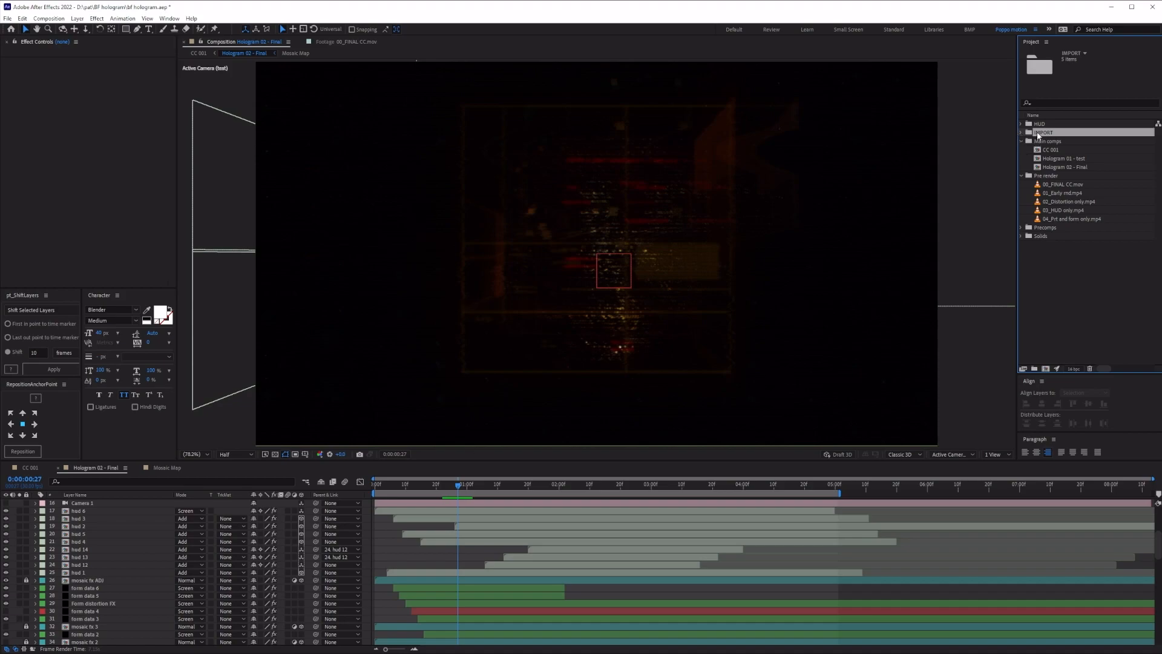
Step: Expand the IMPORT folder, view the Face source image and return to the Hologram 02 - Final composition
{"action": "left_click", "coordinate": [1022, 133]}
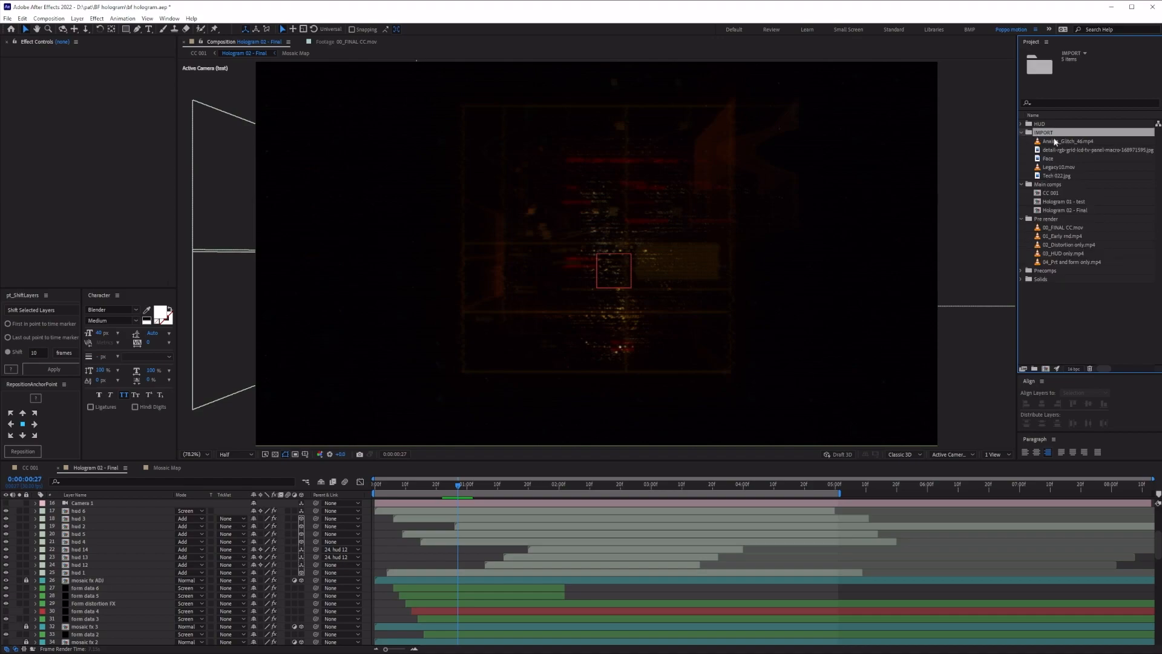
{"action": "left_click", "coordinate": [1051, 159]}
{"action": "double_click", "coordinate": [1051, 159]}
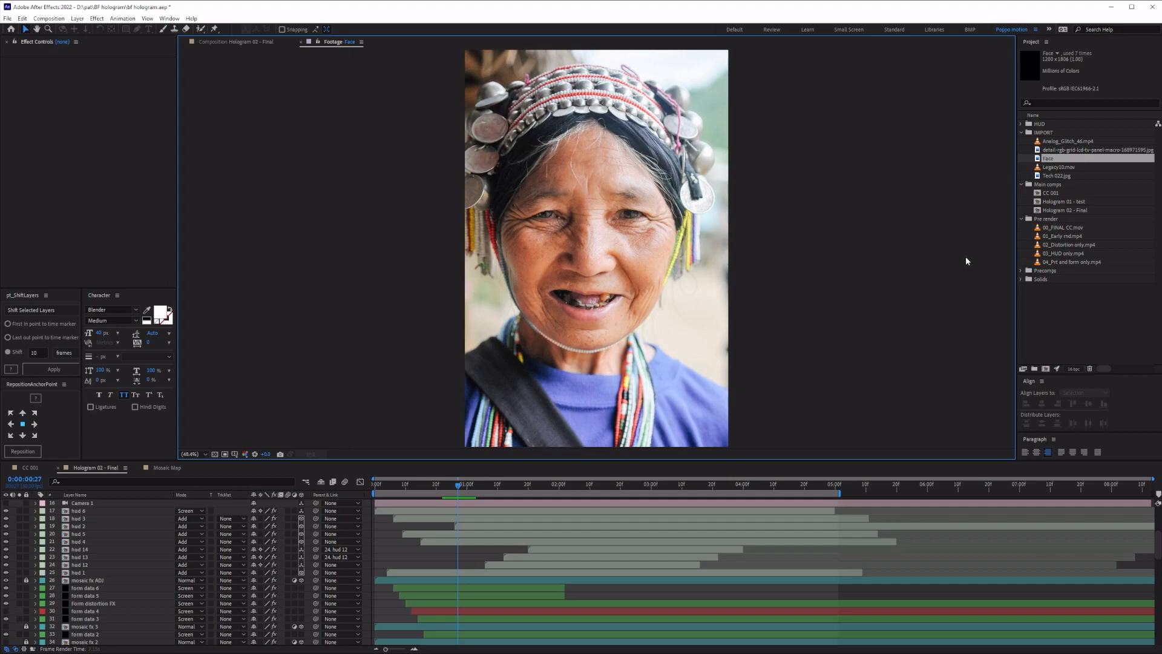
{"action": "key", "text": "alt+Tab"}
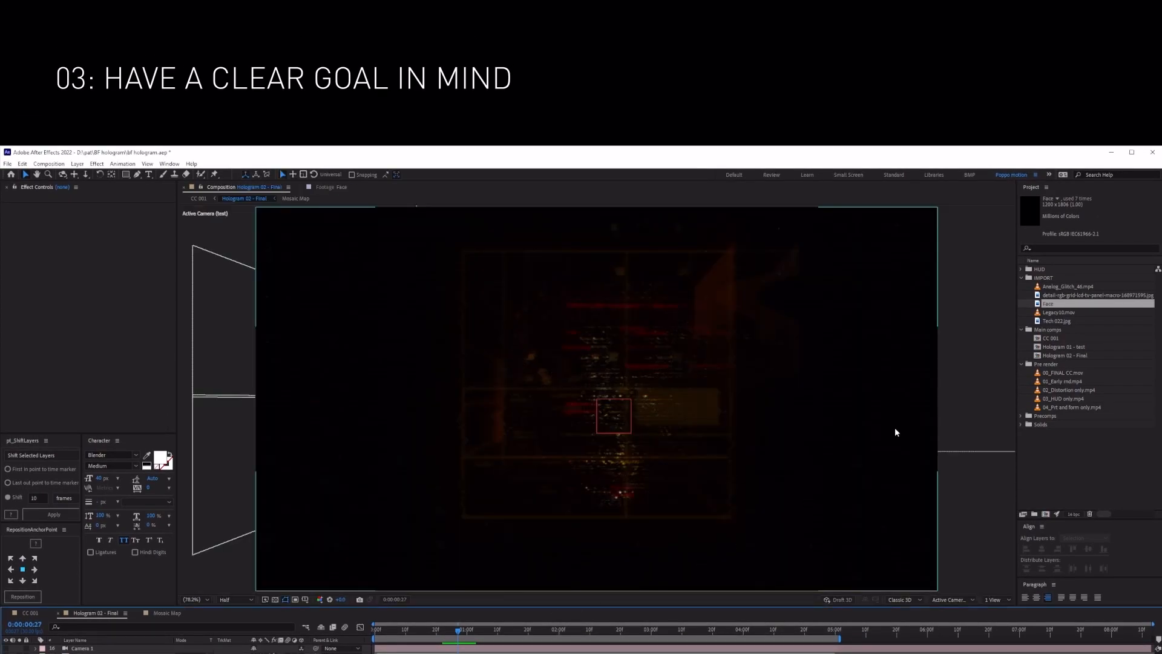
Step: Play back the pre-render 01_Early rnd.mp4 in an enlarged viewer and return to the Hologram 02 - Final composition
{"action": "left_click", "coordinate": [1069, 382]}
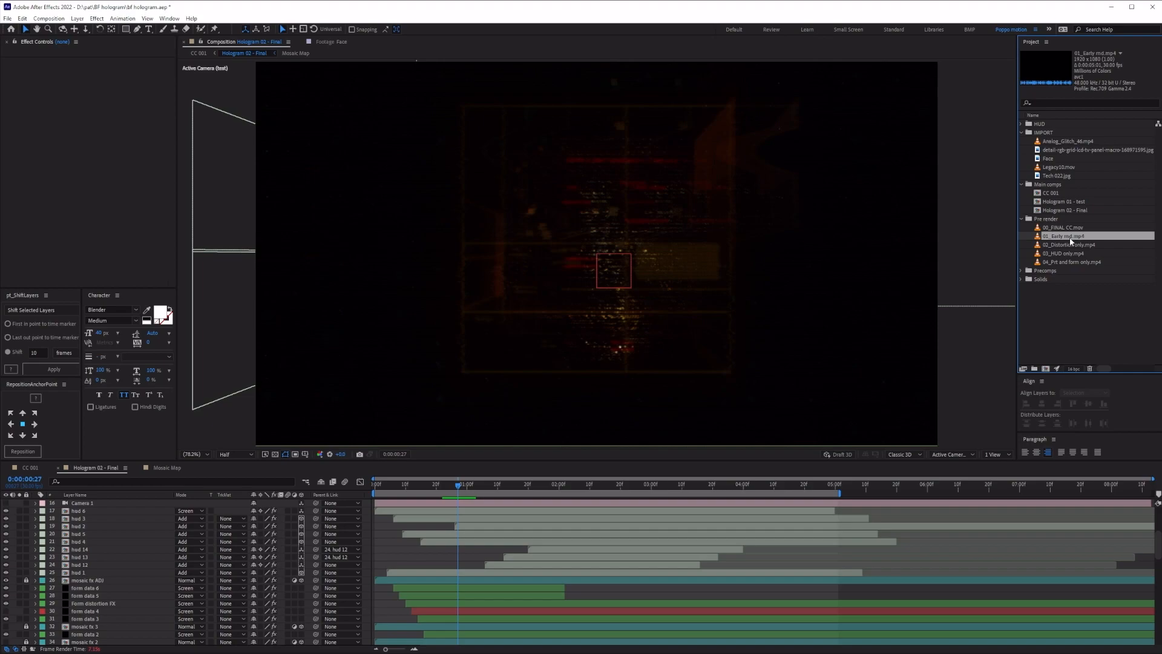
{"action": "double_click", "coordinate": [1069, 236]}
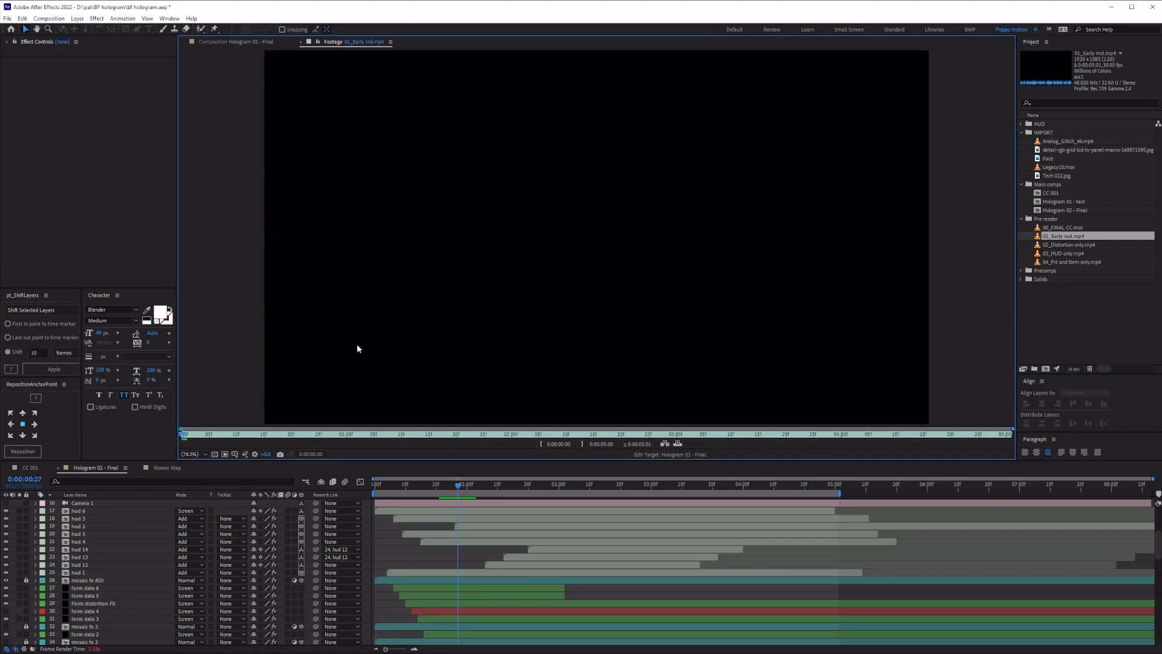
{"action": "key", "text": "grave"}
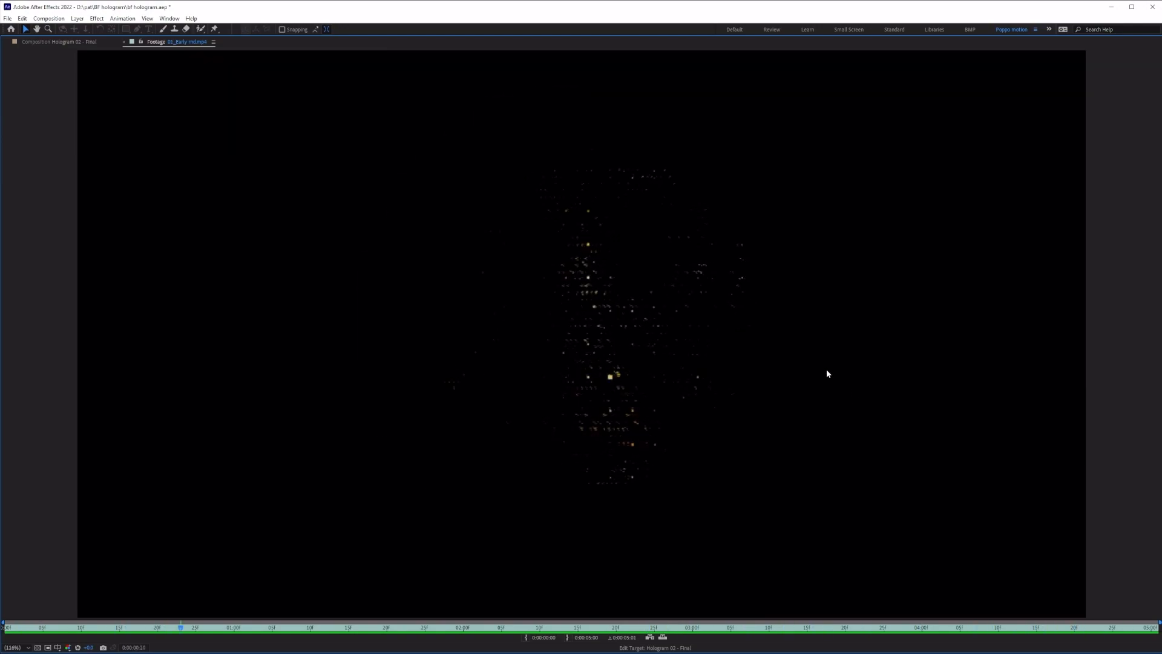
{"action": "key", "text": "space"}
{"action": "key", "text": "grave"}
{"action": "left_click", "coordinate": [263, 45]}
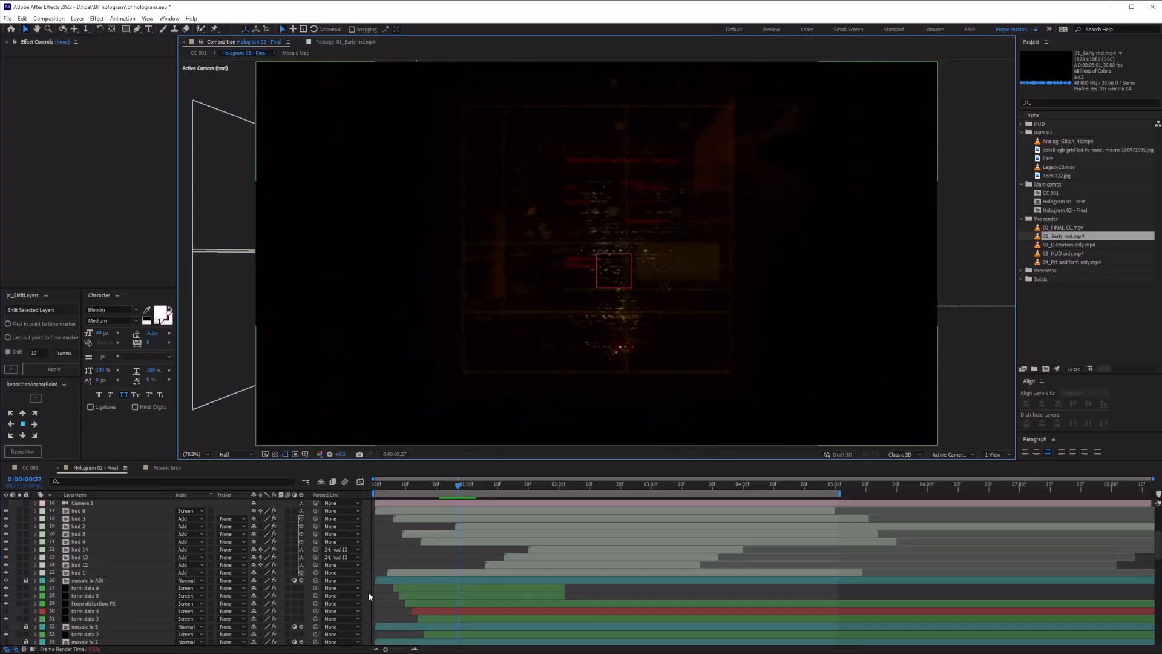
Step: Collapse the IMPORT folder, expand the Precomps folder and look over its H, L and M subfolders
{"action": "left_click", "coordinate": [1076, 344]}
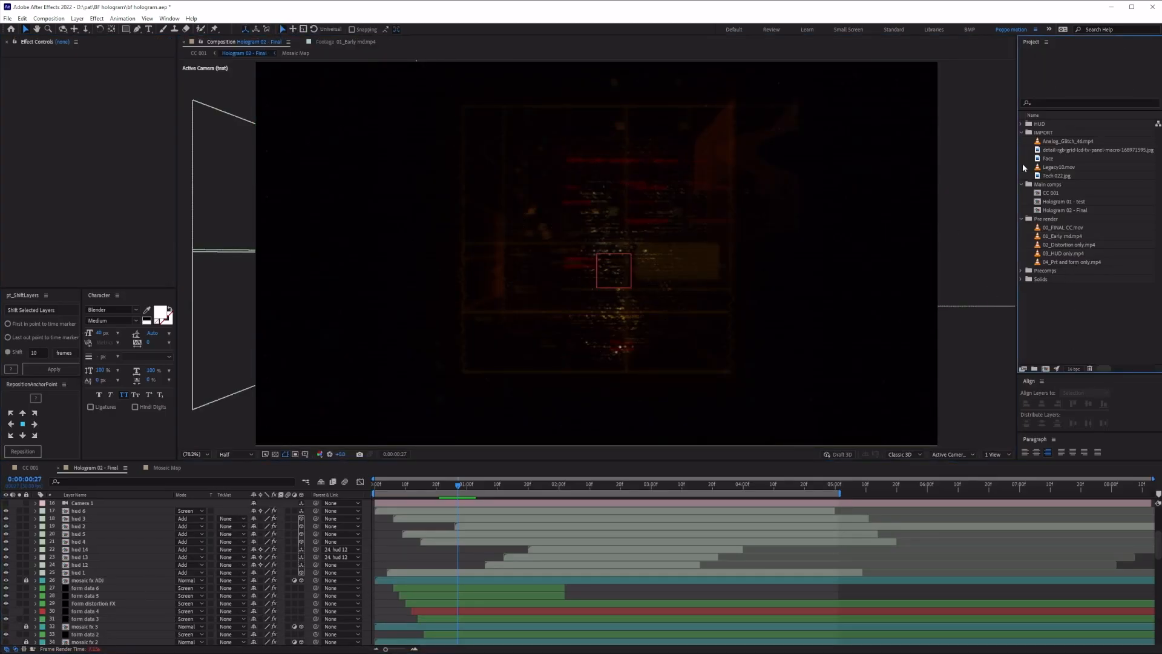
{"action": "left_click", "coordinate": [1022, 132]}
{"action": "left_click", "coordinate": [1023, 227]}
{"action": "scroll", "coordinate": [1024, 231], "scroll_direction": "down", "scroll_amount": 1}
{"action": "left_click", "coordinate": [1029, 253]}
{"action": "left_click", "coordinate": [1030, 280]}
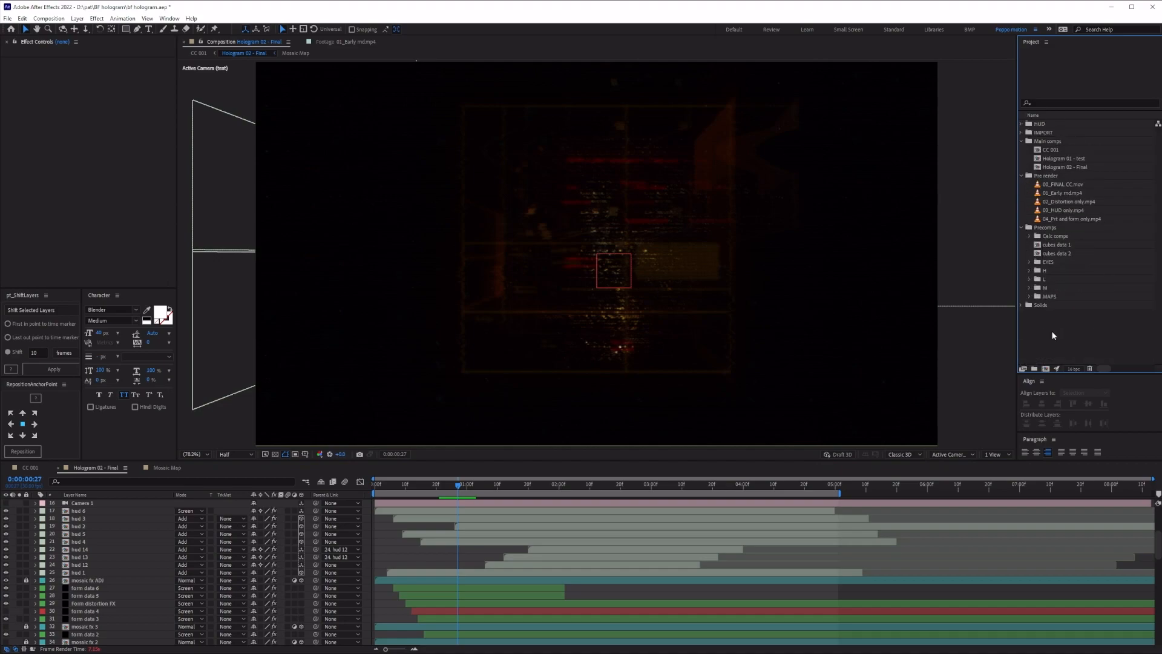
{"action": "left_click", "coordinate": [1054, 252]}
{"action": "left_click", "coordinate": [1046, 271]}
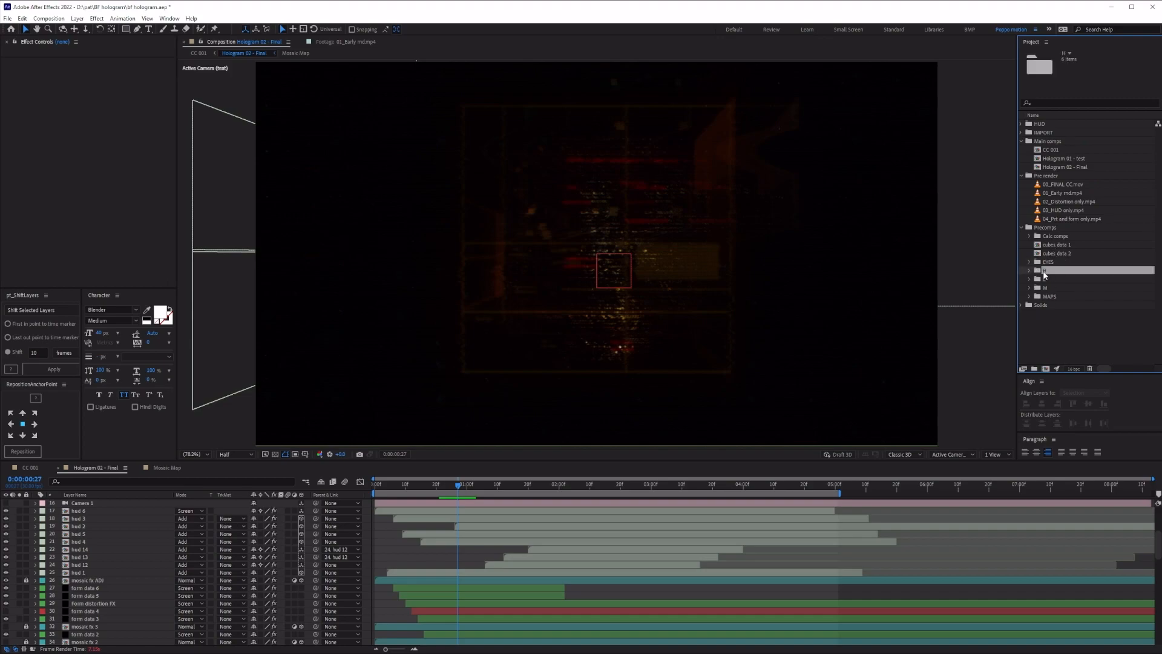
{"action": "left_click", "coordinate": [1055, 288]}
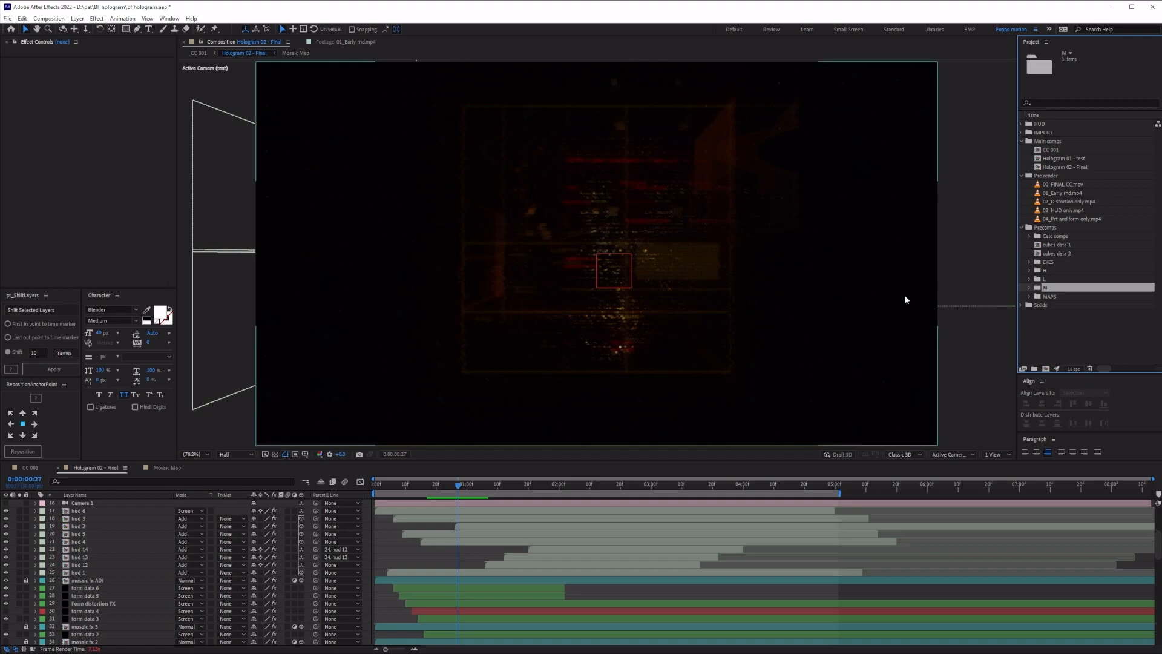
Step: Open the Main H composition from the H precomps folder and drill down through Image_Face Mask/H to Image_Face/H
{"action": "left_click", "coordinate": [1029, 271]}
{"action": "double_click", "coordinate": [1060, 305]}
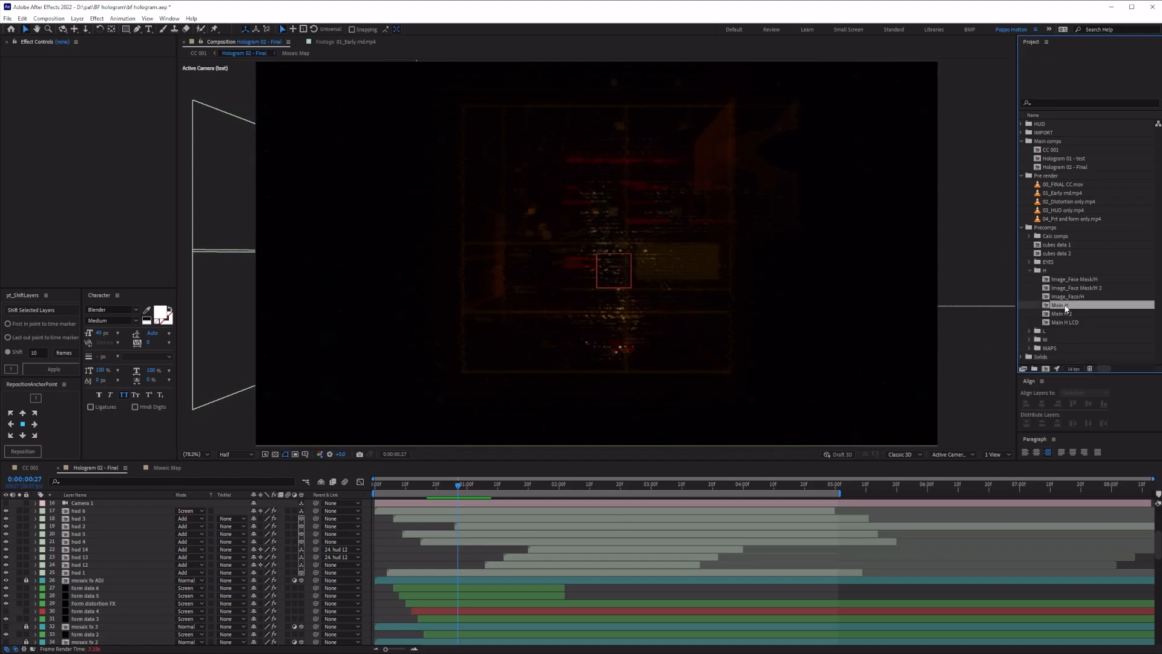
{"action": "double_click", "coordinate": [100, 520]}
{"action": "double_click", "coordinate": [99, 520]}
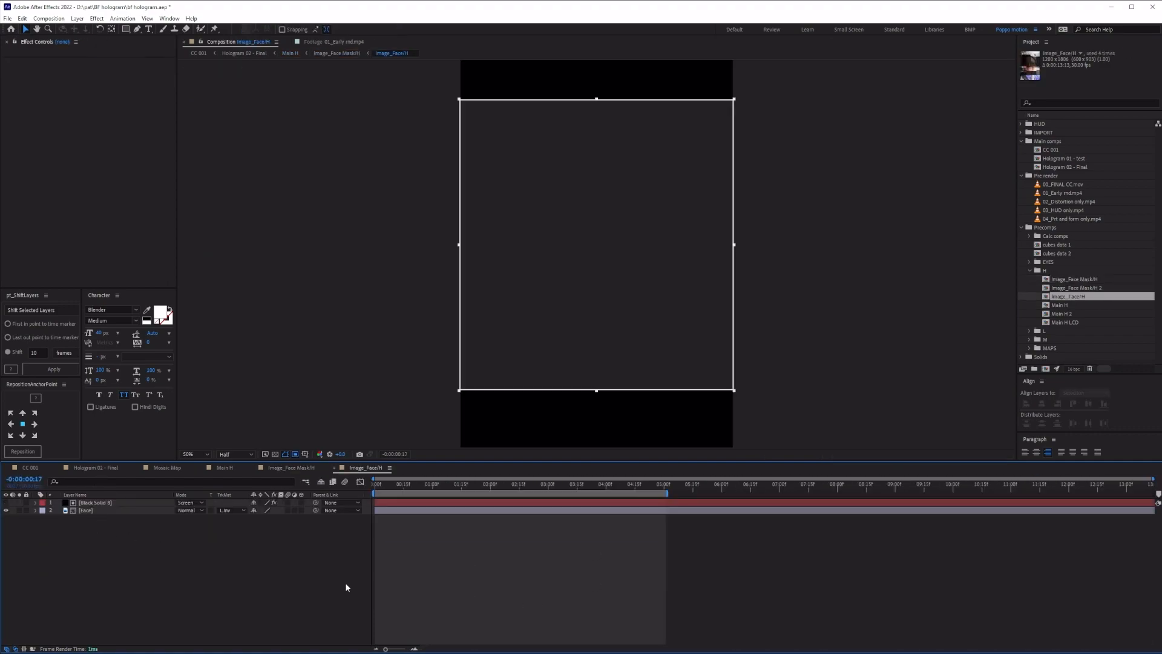
Step: At the first frame of Image_Face/H, set the Face layer's track matte to Luma Inverted Matte "[Black Solid 8]"
{"action": "left_click_drag", "start_coordinate": [376, 485], "coordinate": [261, 513]}
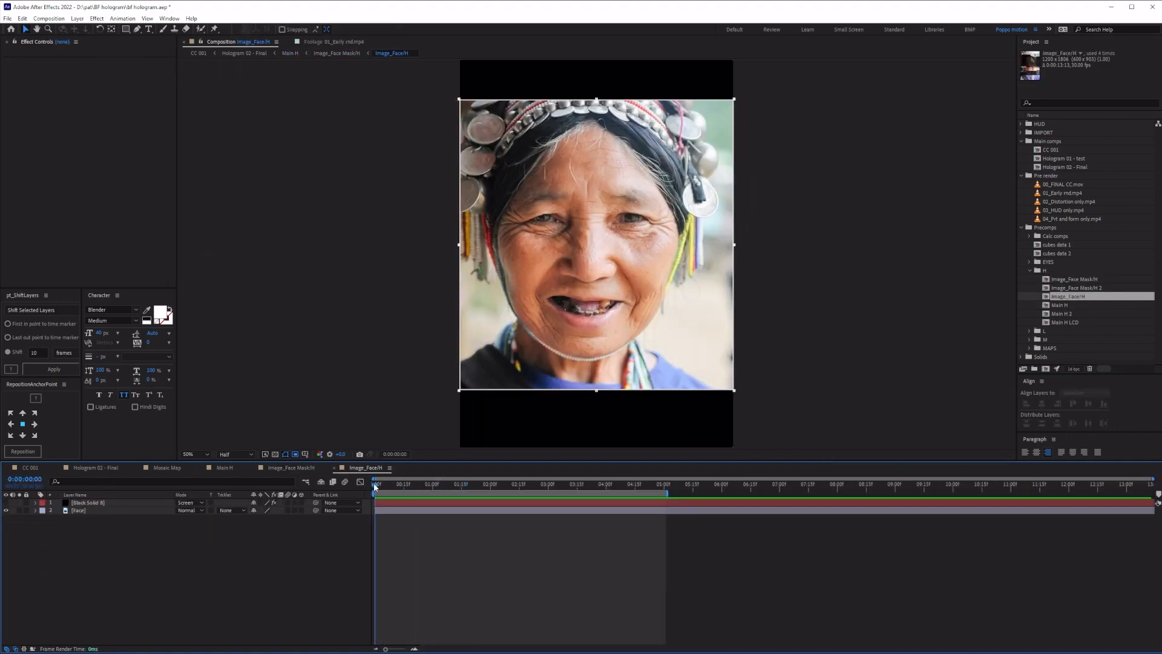
{"action": "left_click_drag", "start_coordinate": [373, 484], "coordinate": [362, 510]}
{"action": "left_click", "coordinate": [229, 511]}
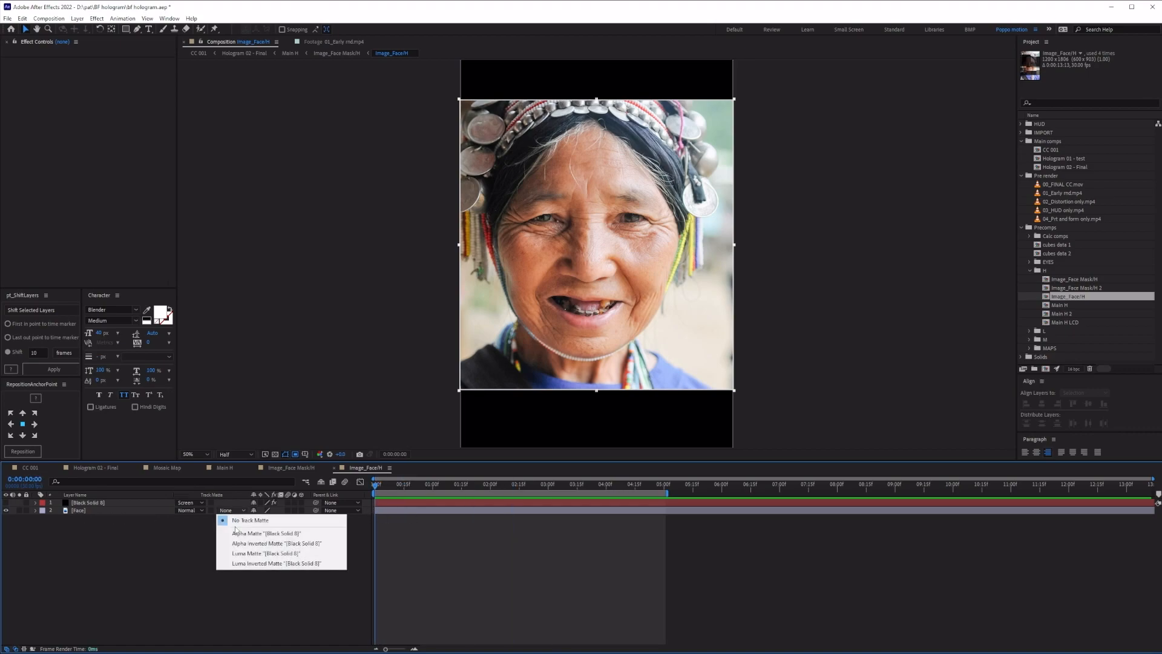
{"action": "left_click", "coordinate": [236, 563]}
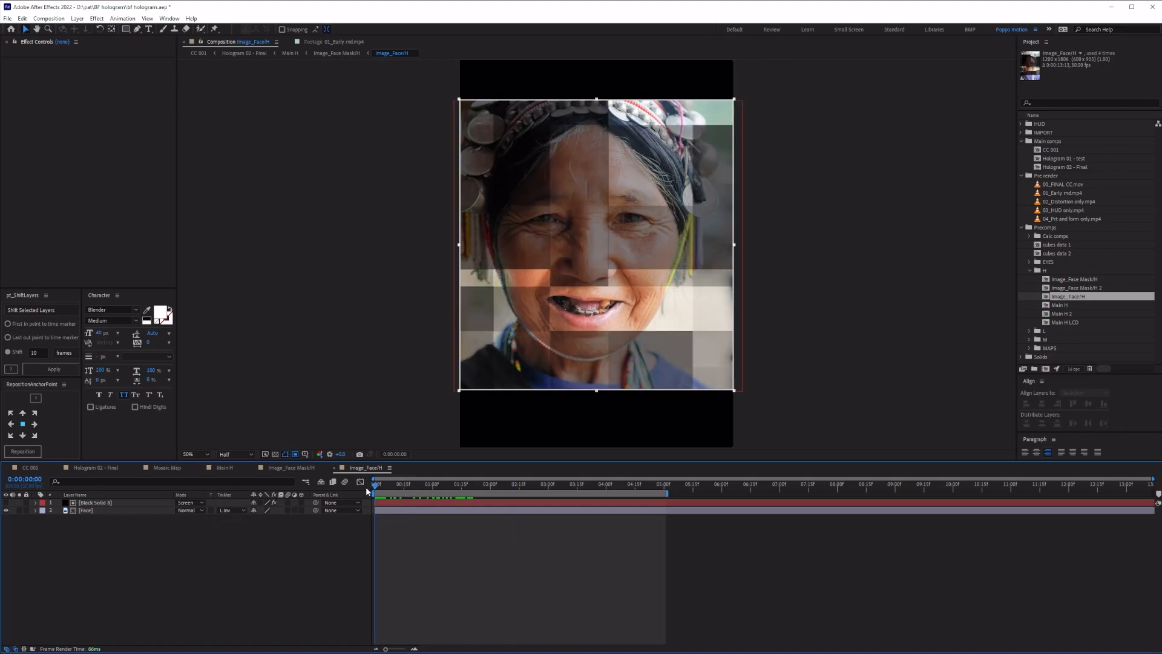
Step: Show the effects on the Black Solid 8 layer and preview the animated block matte over the face
{"action": "left_click", "coordinate": [93, 503]}
{"action": "left_click", "coordinate": [460, 543]}
{"action": "key", "text": "space"}
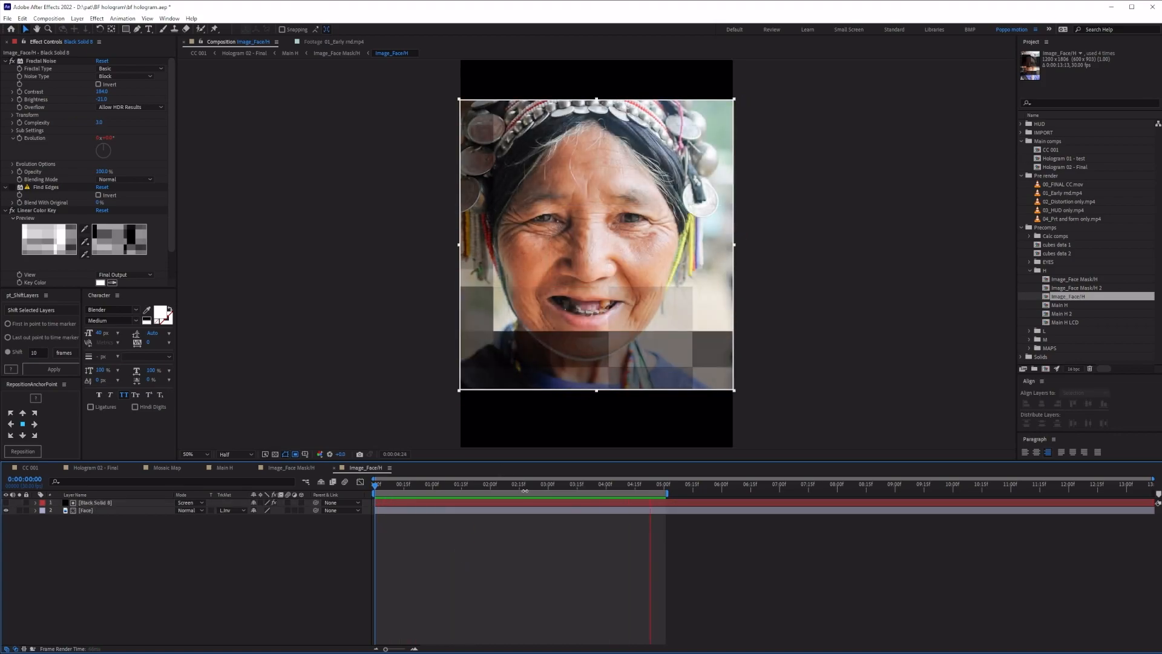
{"action": "key", "text": "space"}
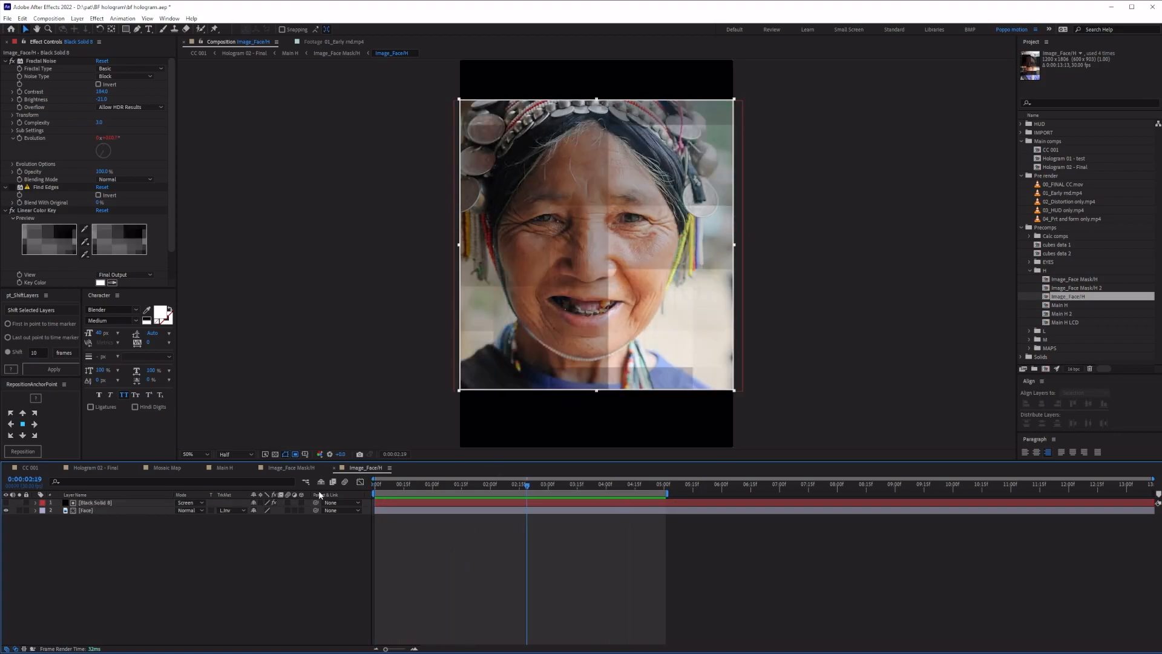
Step: View the Image_Face Mask/L and Main L compositions from the L precomps folder, scrubbing Main L to 0:00:01:09
{"action": "left_click", "coordinate": [1030, 331]}
{"action": "scroll", "coordinate": [1029, 330], "scroll_direction": "down", "scroll_amount": 3}
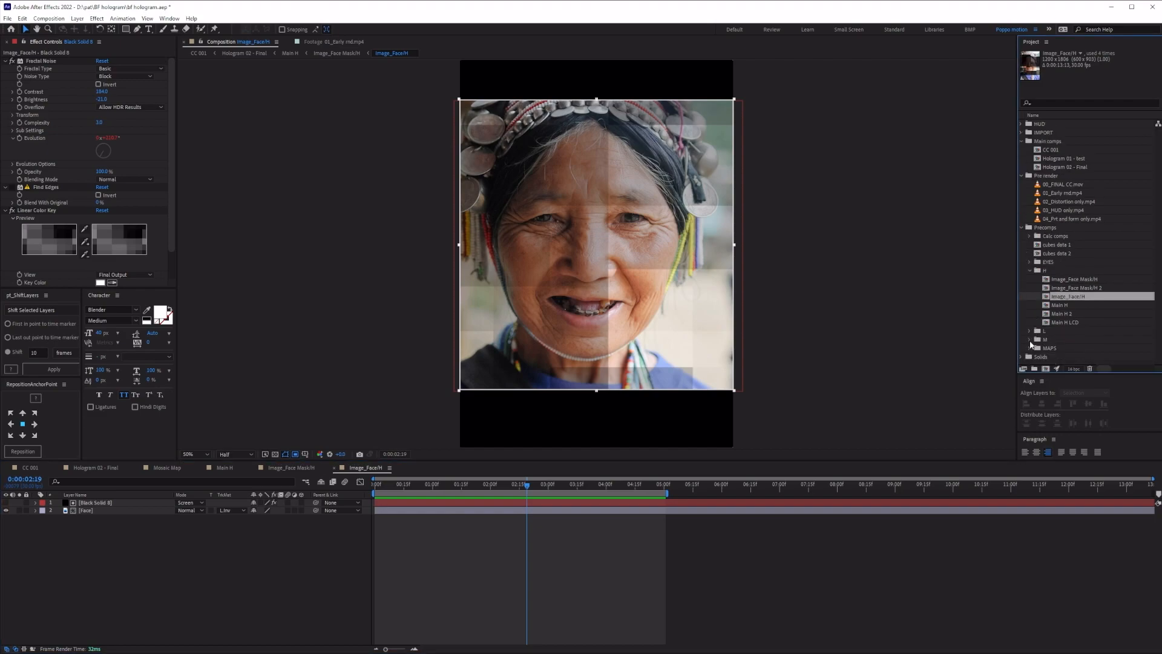
{"action": "double_click", "coordinate": [1075, 313]}
{"action": "left_click", "coordinate": [928, 485]}
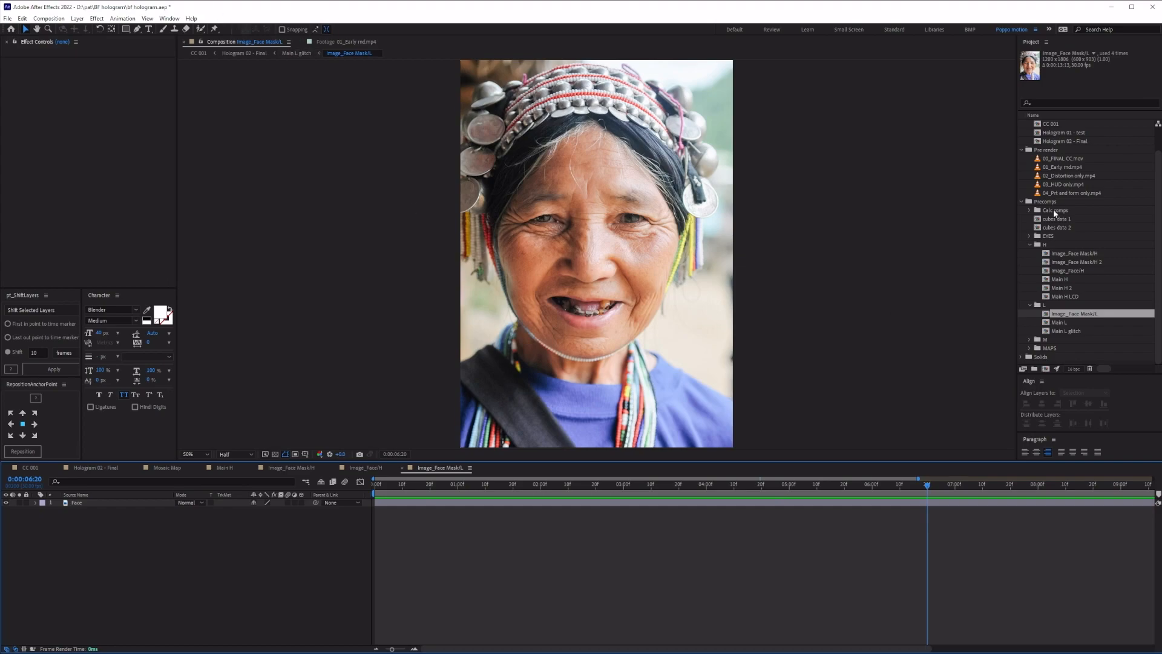
{"action": "double_click", "coordinate": [1068, 322]}
{"action": "left_click_drag", "start_coordinate": [425, 484], "coordinate": [576, 488]}
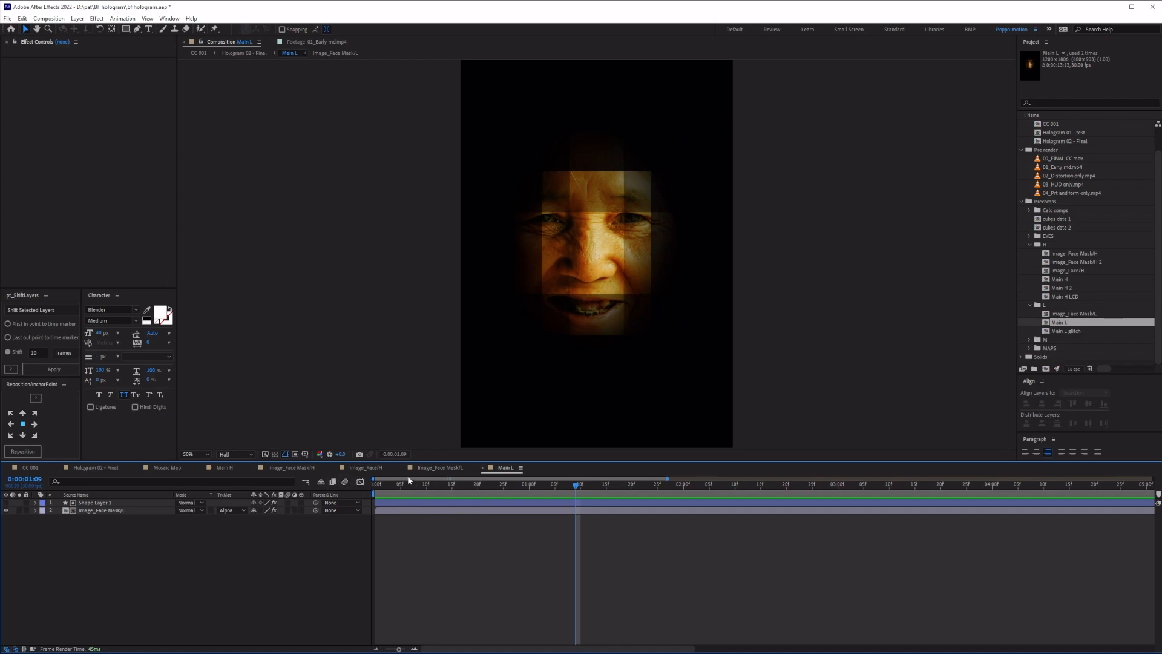
Step: Scrub Image_Face/H to 0:00:00:19 to examine the block-matted face, and open its parent composition Image_Face Mask/H
{"action": "left_click", "coordinate": [365, 467]}
{"action": "left_click_drag", "start_coordinate": [436, 484], "coordinate": [412, 485]}
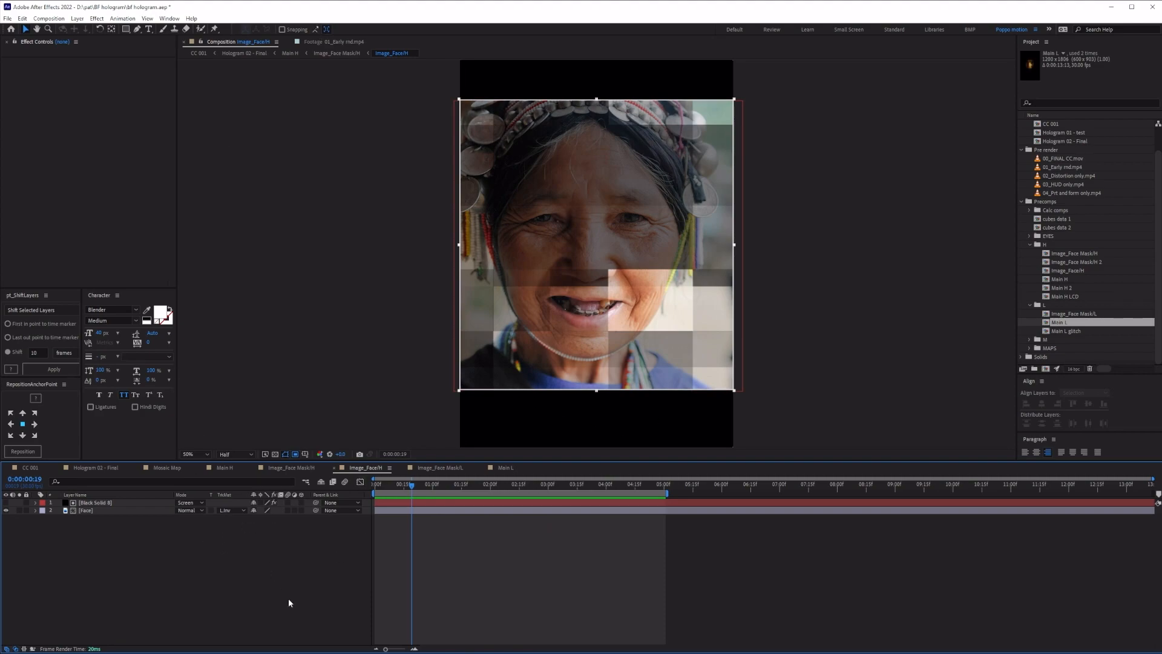
{"action": "left_click", "coordinate": [354, 54]}
{"action": "left_click", "coordinate": [573, 581]}
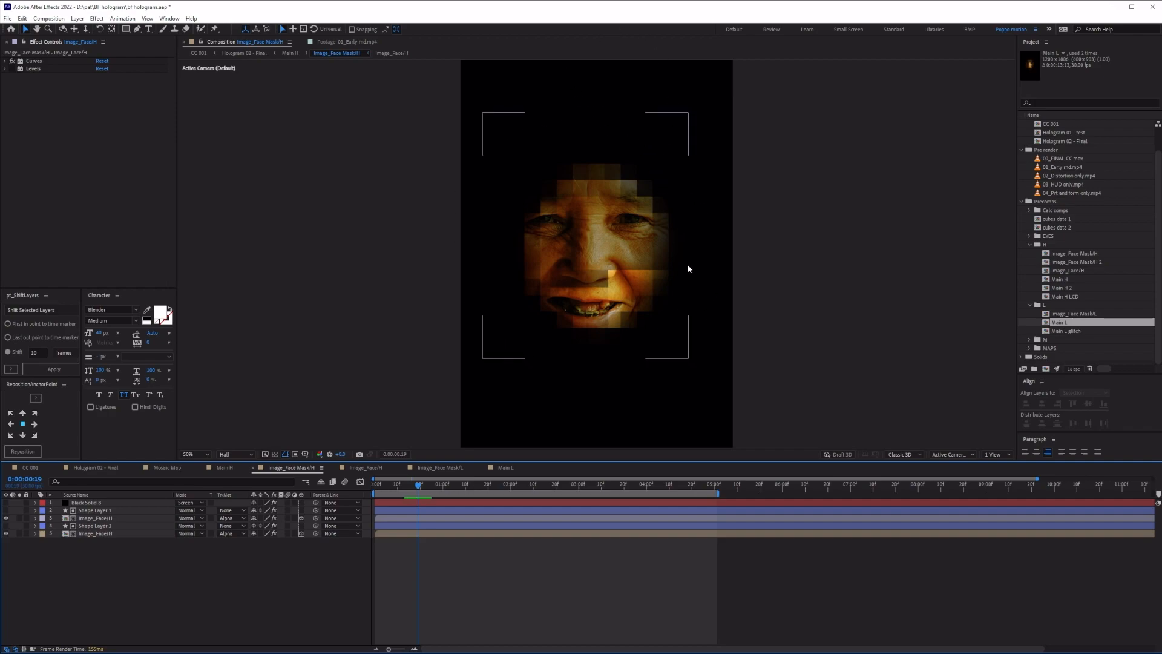
Step: Temporarily show the Shape Layer 2 and Shape Layer 1 mattes to examine their mosaic ellipses, and hide both again
{"action": "left_click", "coordinate": [95, 526]}
{"action": "left_click", "coordinate": [6, 526]}
{"action": "left_click", "coordinate": [20, 526]}
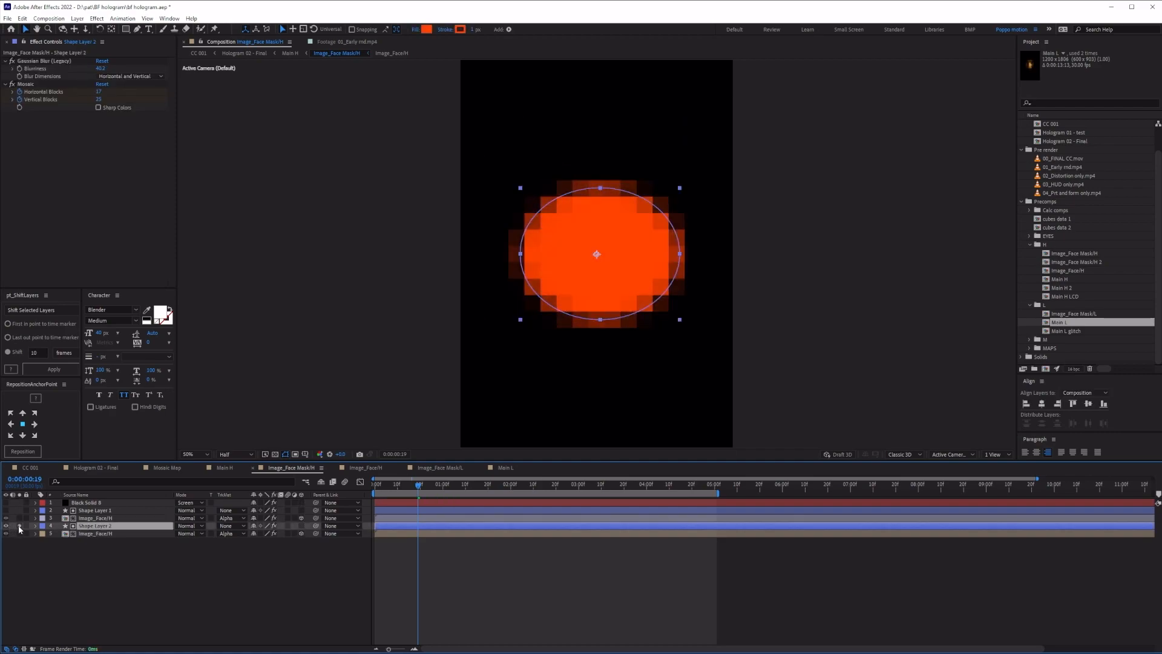
{"action": "left_click", "coordinate": [19, 526]}
{"action": "left_click", "coordinate": [6, 527]}
{"action": "left_click", "coordinate": [6, 510]}
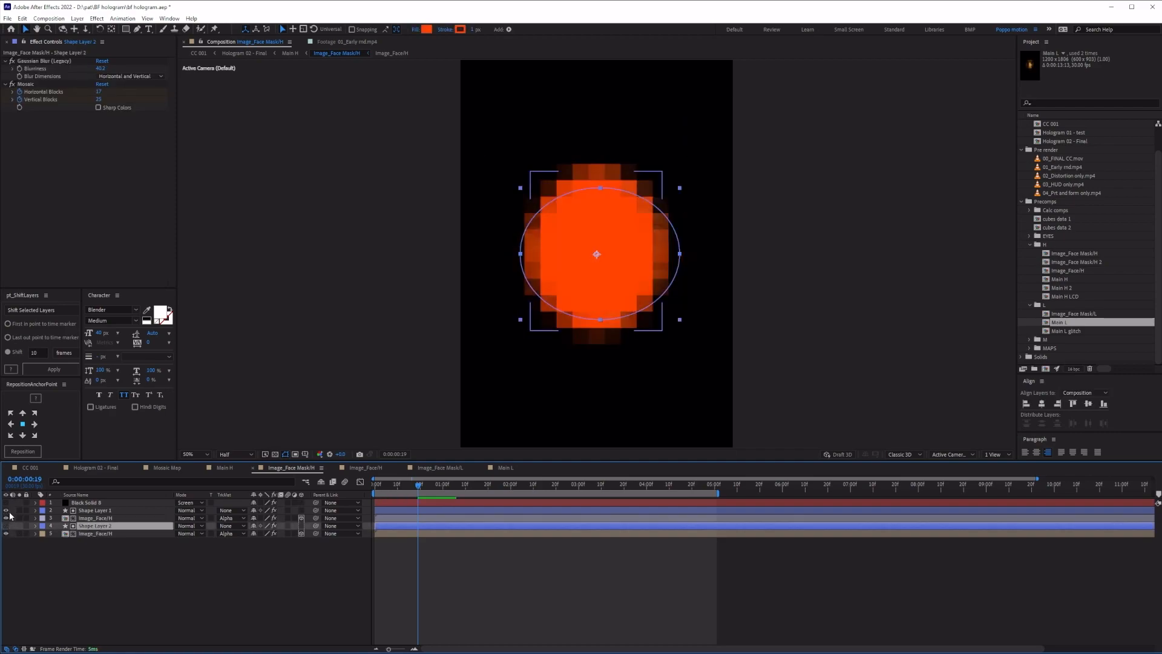
{"action": "left_click", "coordinate": [11, 513]}
{"action": "left_click", "coordinate": [6, 510]}
Step: At 0:00:03:02, compare the face mask with and without Shape Layer 1's Mosaic effect, and play the composition
{"action": "left_click_drag", "start_coordinate": [417, 486], "coordinate": [584, 490]}
{"action": "left_click", "coordinate": [79, 519]}
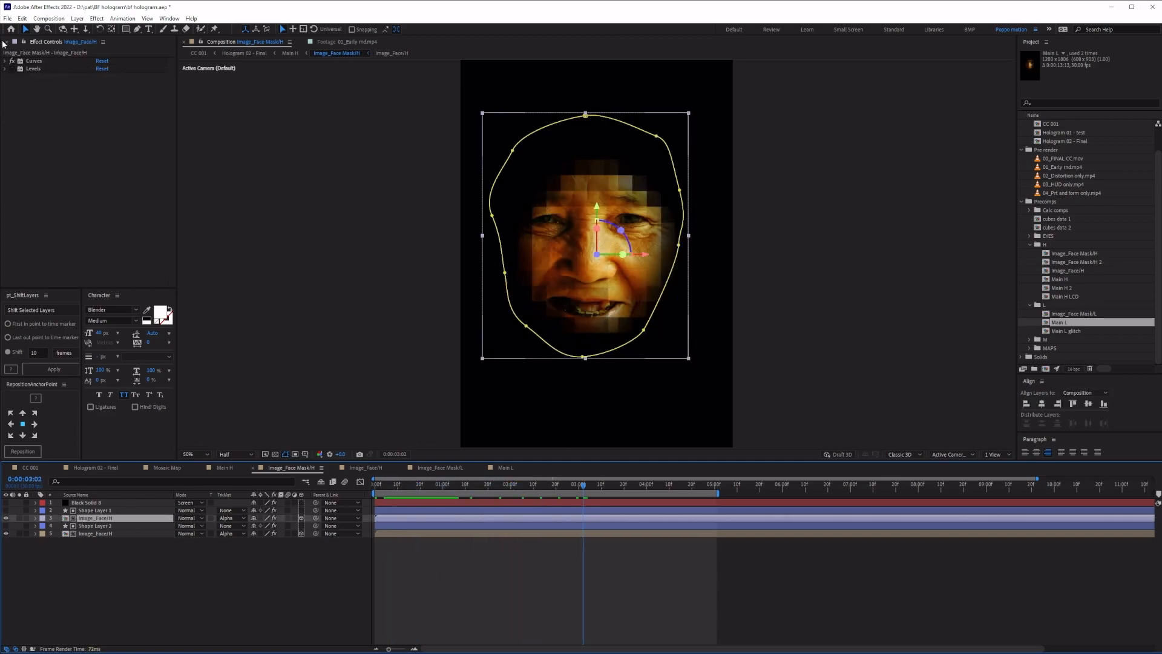
{"action": "left_click", "coordinate": [95, 511]}
{"action": "left_click", "coordinate": [28, 85]}
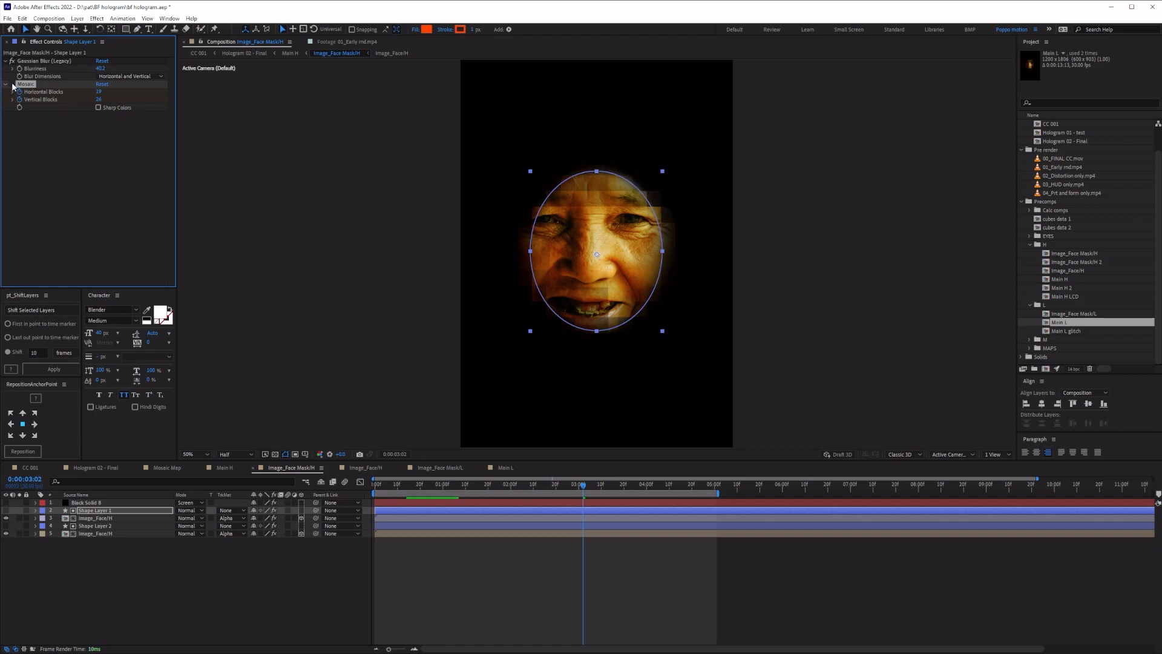
{"action": "left_click", "coordinate": [555, 602]}
{"action": "key", "text": "space"}
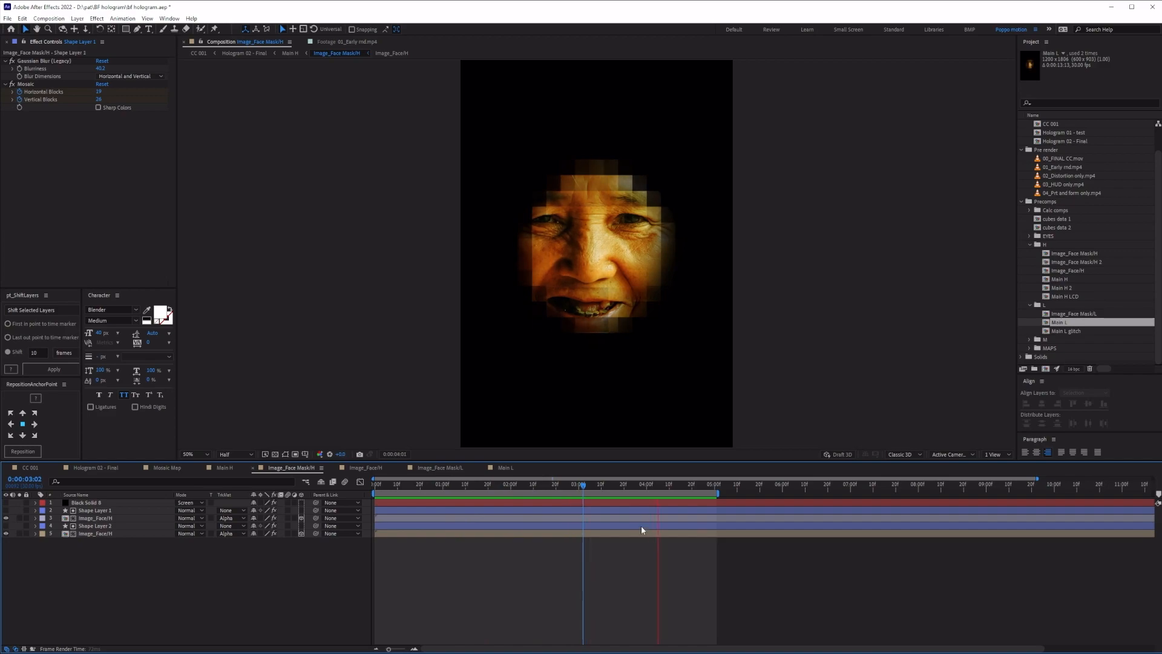
Step: Stop Image_Face Mask/H at 0:00:04:16, scrub through the 01_Early md.mp4 footage, and return to the composition view
{"action": "left_click", "coordinate": [682, 486]}
{"action": "left_click", "coordinate": [349, 42]}
{"action": "left_click_drag", "start_coordinate": [285, 434], "coordinate": [641, 443]}
{"action": "left_click", "coordinate": [262, 44]}
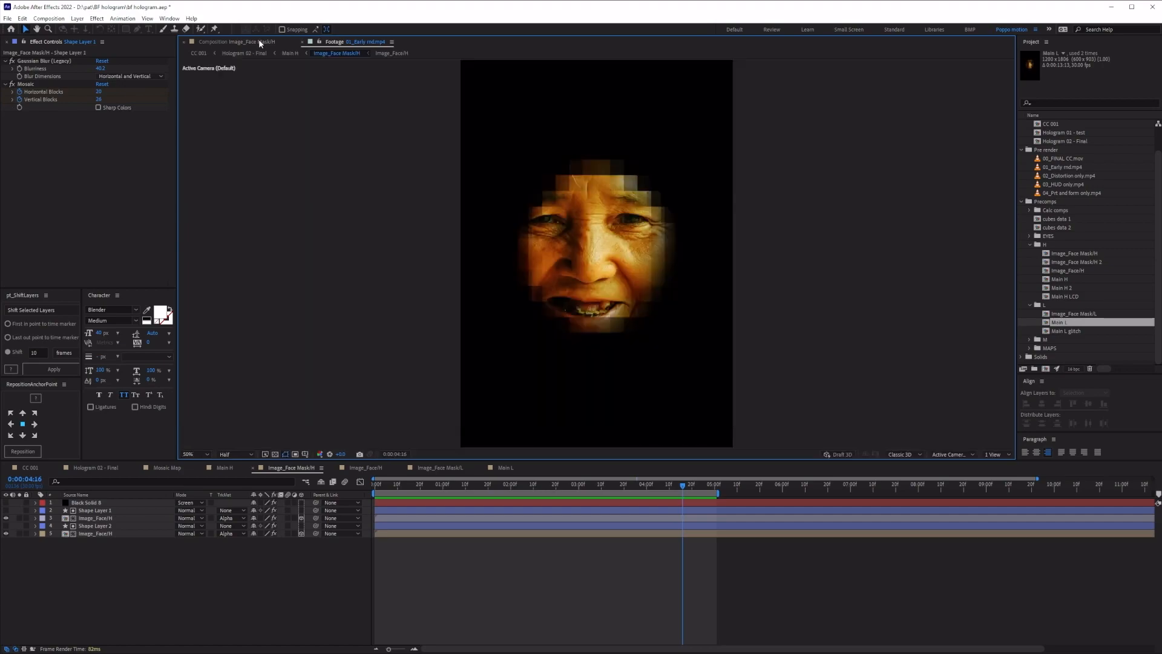
Step: Open Main H, select several of its Image_Face Mask/H copies to examine their 3D placement, and return to the first frame
{"action": "left_click", "coordinate": [291, 55]}
{"action": "left_click", "coordinate": [102, 534]}
{"action": "left_click", "coordinate": [102, 550]}
{"action": "left_click", "coordinate": [104, 558]}
{"action": "left_click", "coordinate": [104, 564]}
{"action": "left_click", "coordinate": [106, 527]}
{"action": "left_click", "coordinate": [106, 504]}
{"action": "key", "text": "Home"}
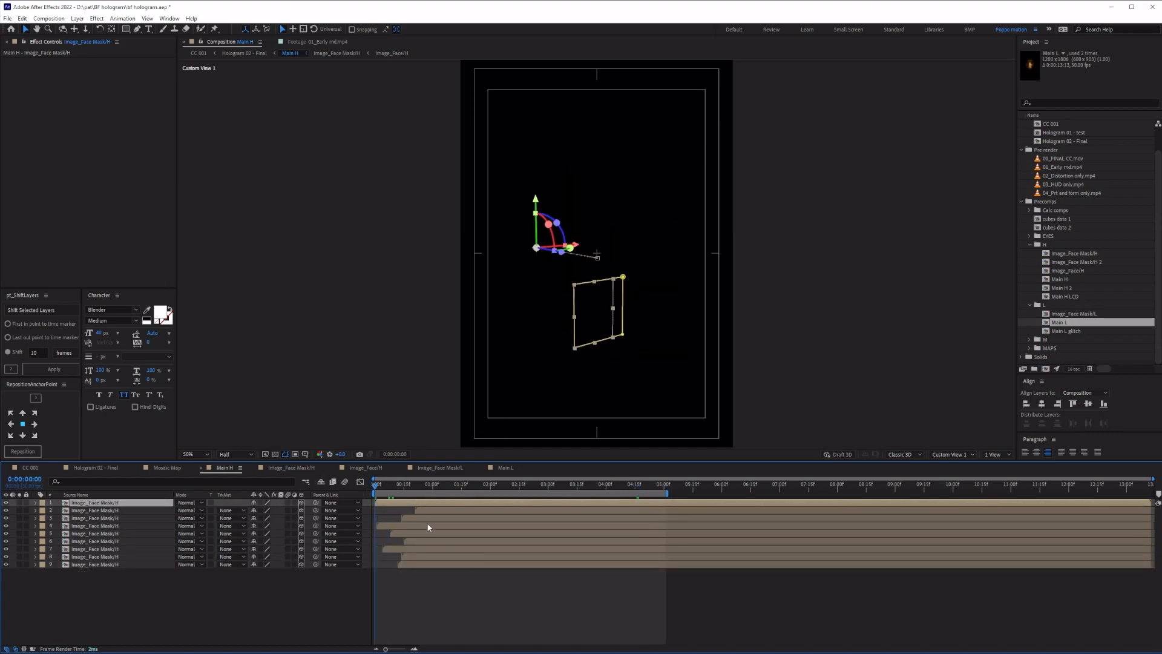
Step: Preview the face assembling in Main H from the first frame and stop at 0:00:02:22
{"action": "left_click", "coordinate": [470, 594]}
{"action": "key", "text": "space"}
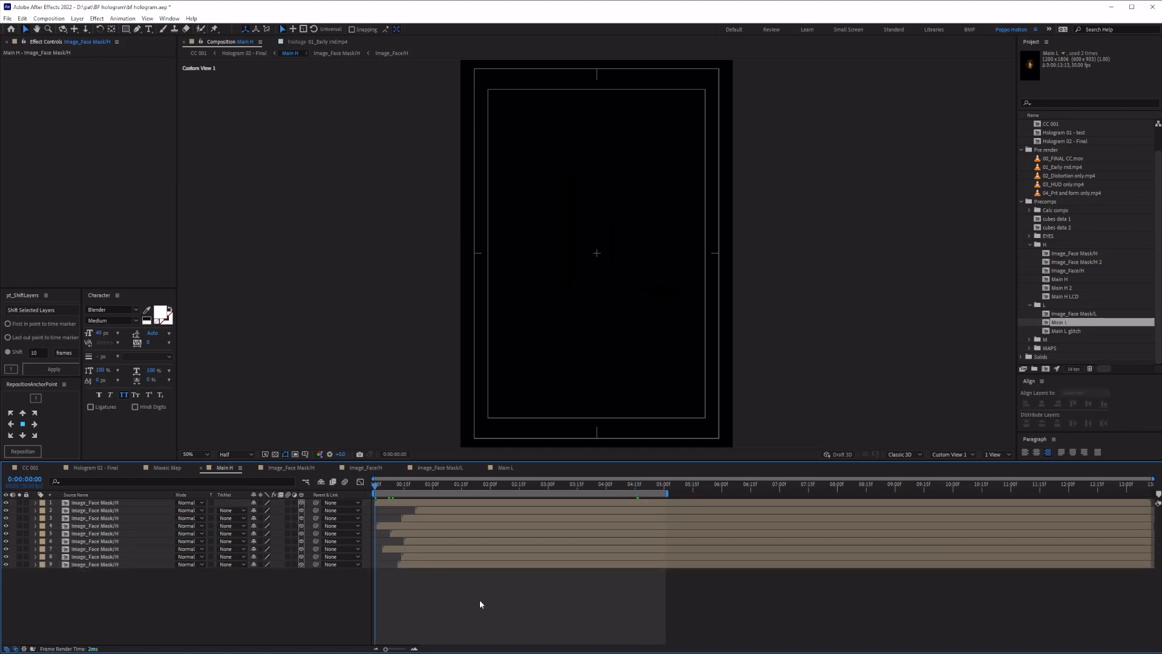
{"action": "left_click_drag", "start_coordinate": [548, 485], "coordinate": [374, 491]}
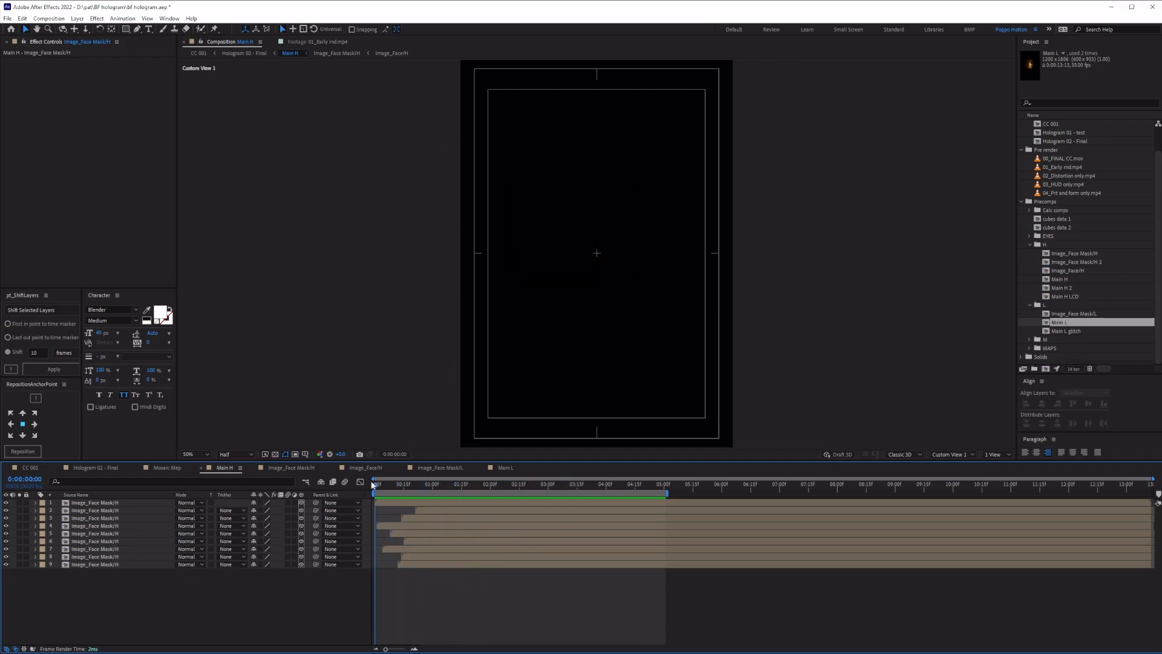
{"action": "key", "text": "space"}
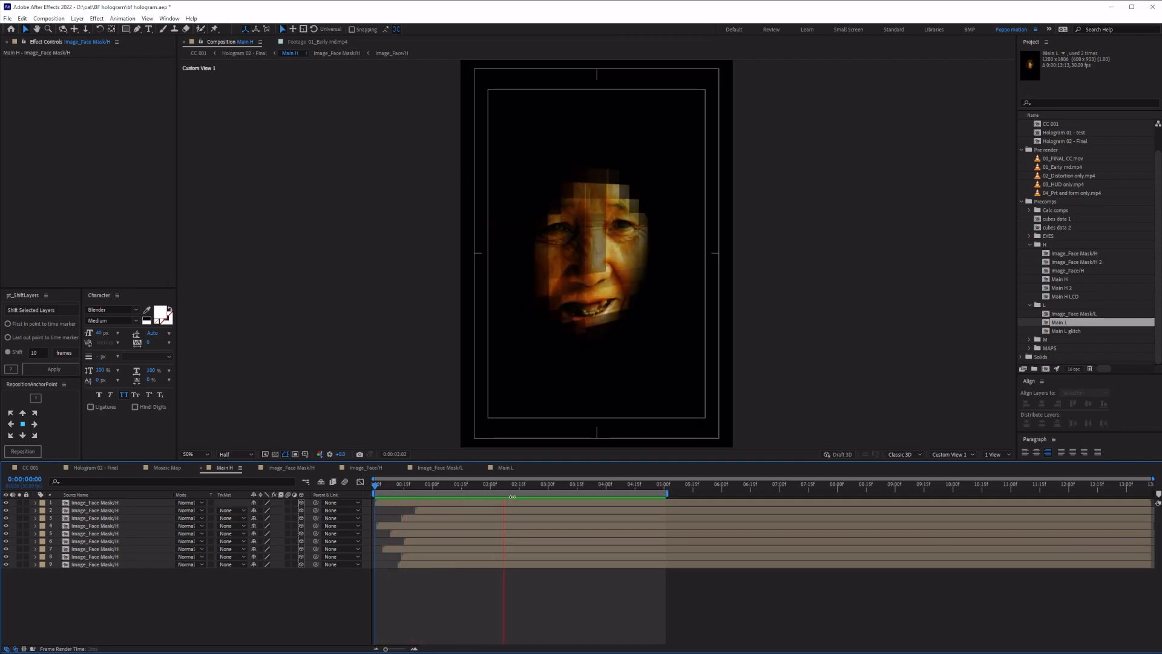
{"action": "left_click", "coordinate": [535, 487]}
{"action": "left_click_drag", "start_coordinate": [535, 489], "coordinate": [532, 488]}
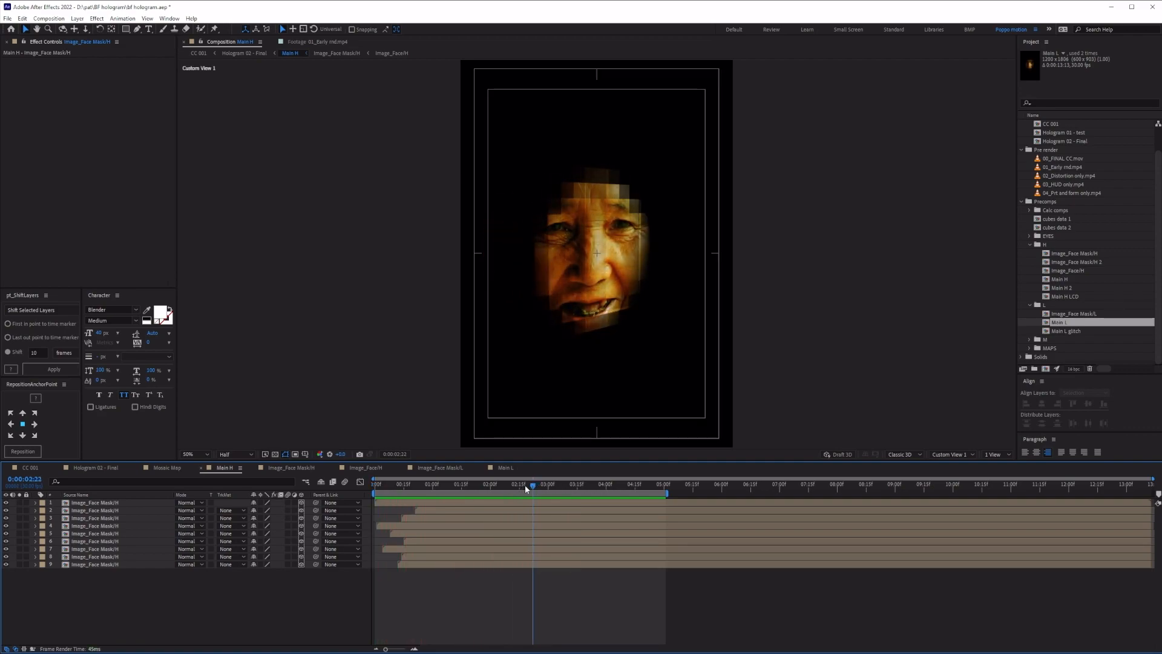
Step: Collapse the H and L precomps folders and expand the M folder to show its compositions
{"action": "left_click", "coordinate": [1030, 245]}
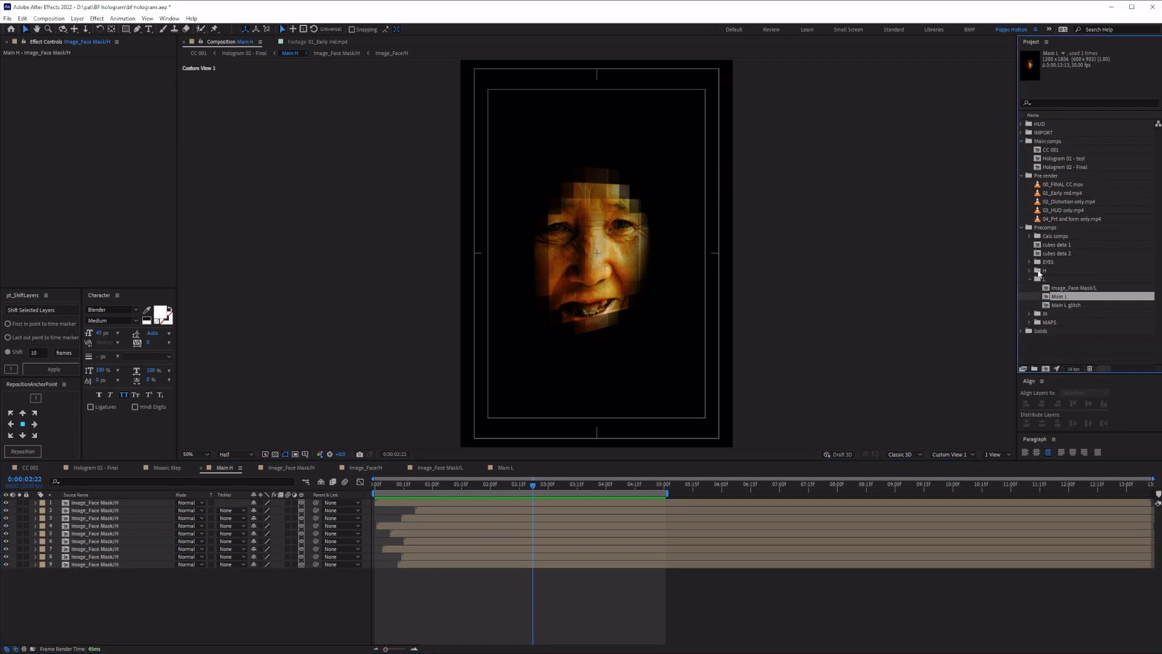
{"action": "left_click", "coordinate": [1041, 280]}
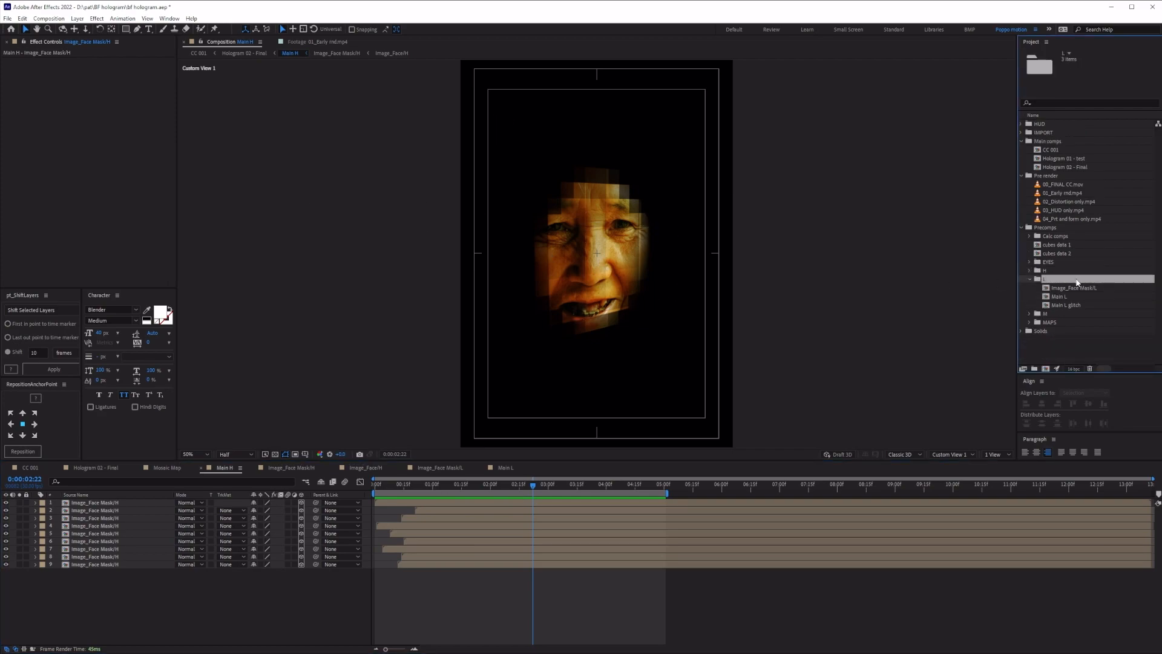
{"action": "left_click", "coordinate": [1030, 279]}
{"action": "double_click", "coordinate": [1042, 289]}
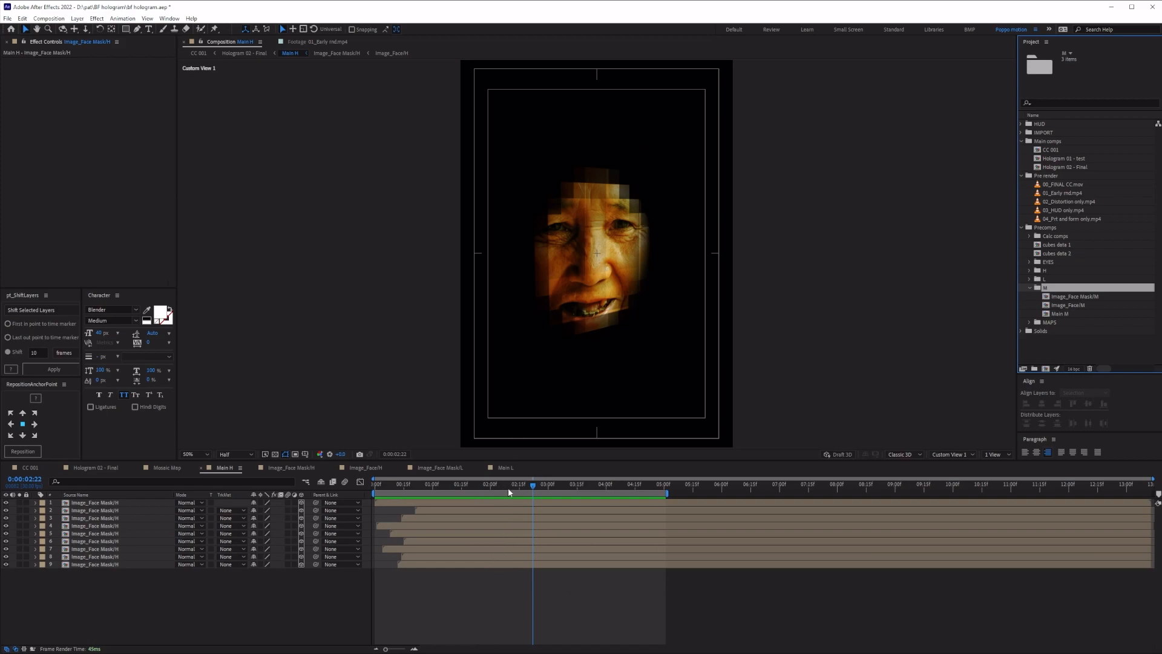
Step: Preview Main H up to 0:00:03:01, then open Hologram 02 - Final and look through its layer stack for the cameras
{"action": "left_click", "coordinate": [251, 599]}
{"action": "key", "text": "space"}
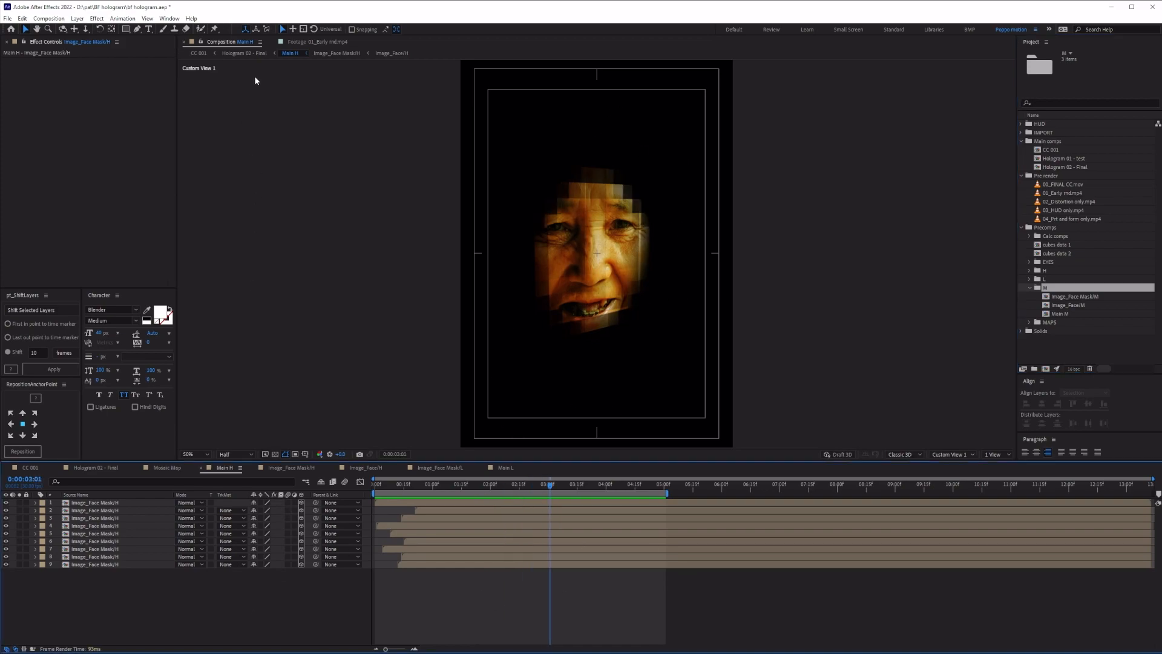
{"action": "left_click", "coordinate": [244, 53]}
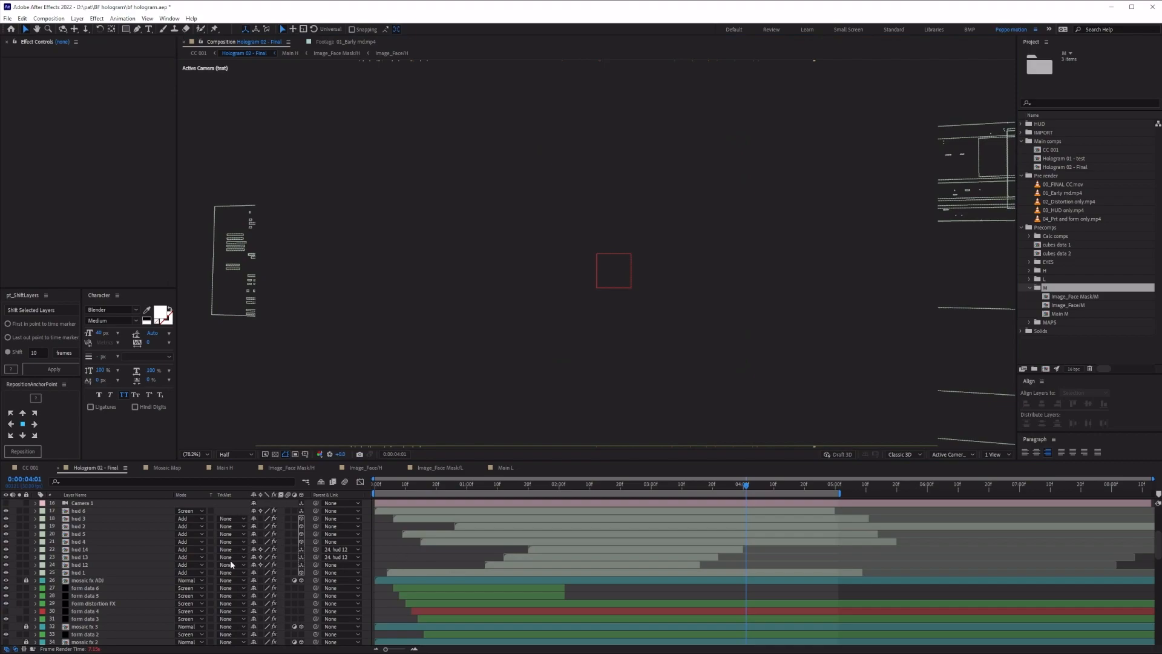
{"action": "scroll", "coordinate": [74, 538], "scroll_direction": "down", "scroll_amount": 4}
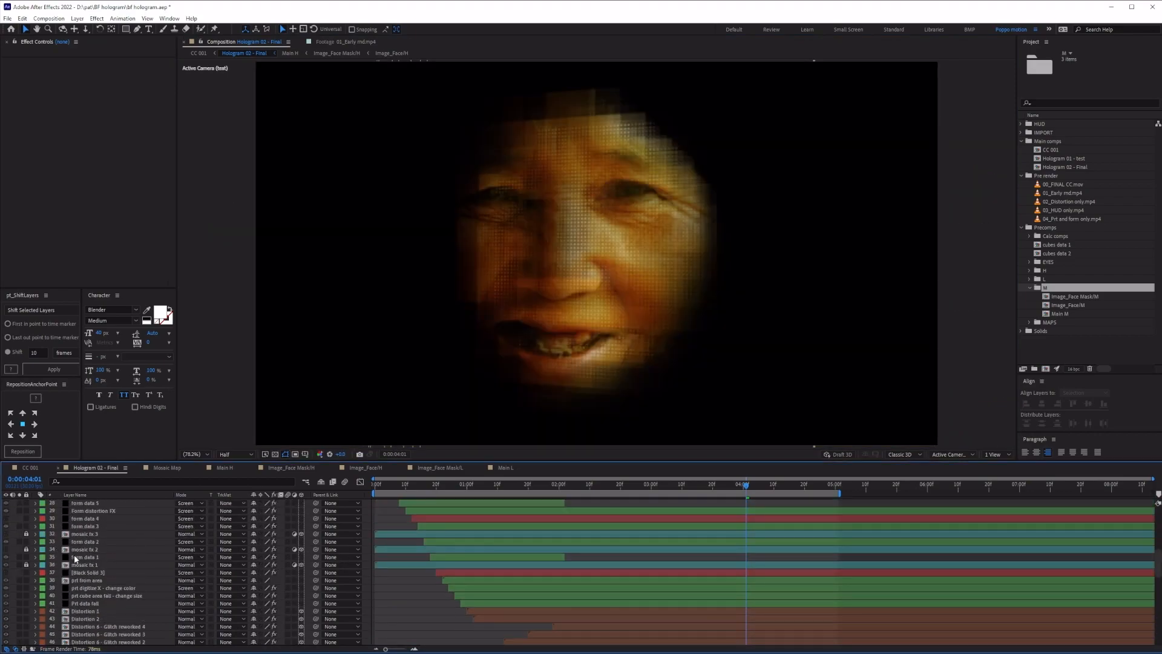
{"action": "scroll", "coordinate": [74, 557], "scroll_direction": "up", "scroll_amount": 4}
{"action": "scroll", "coordinate": [88, 572], "scroll_direction": "up", "scroll_amount": 4}
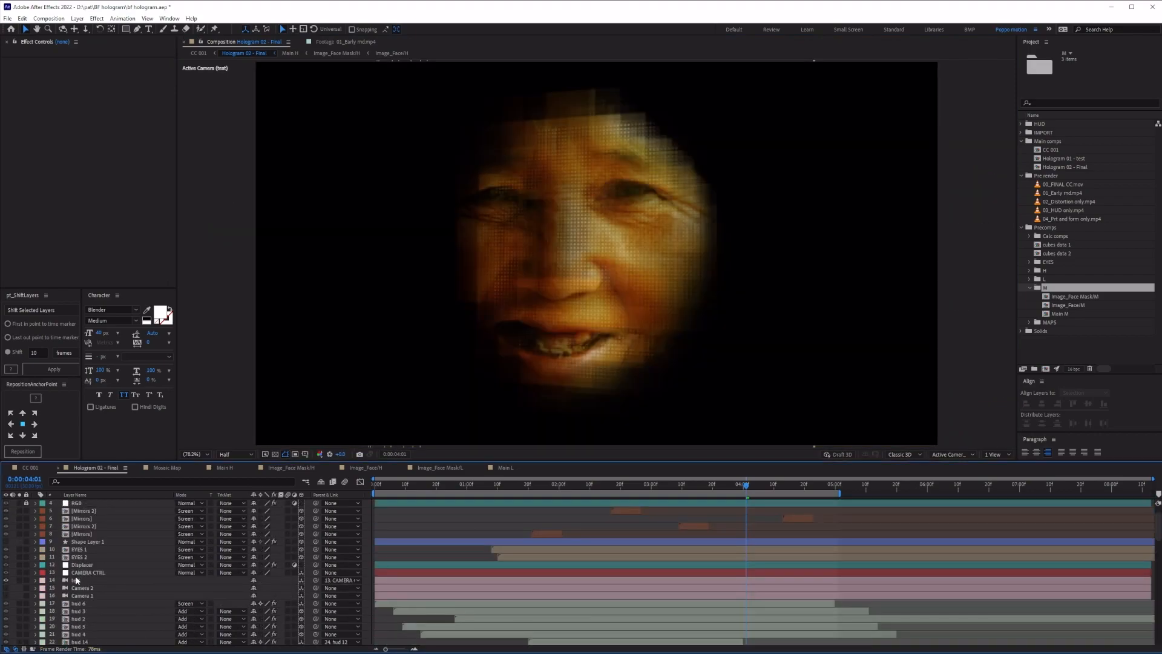
Step: Solo the test camera layer in Hologram 02 - Final and select Camera 2 and Camera 1 to point out the three cameras
{"action": "left_click", "coordinate": [77, 580]}
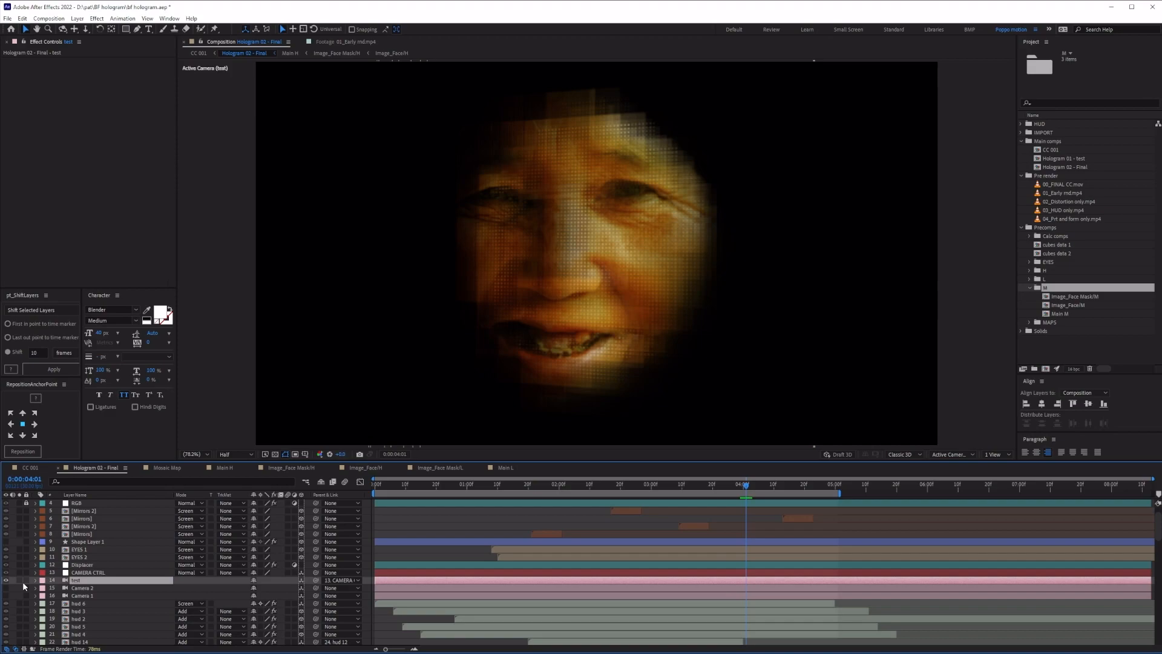
{"action": "left_click", "coordinate": [20, 581]}
{"action": "left_click", "coordinate": [90, 589]}
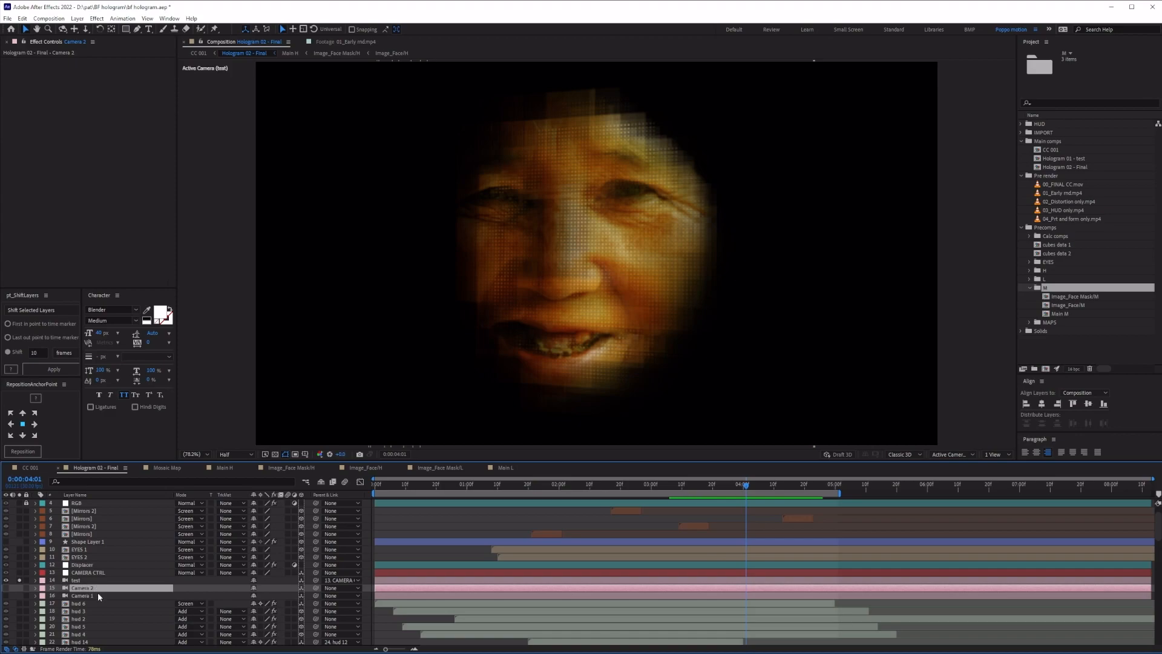
{"action": "left_click", "coordinate": [97, 595]}
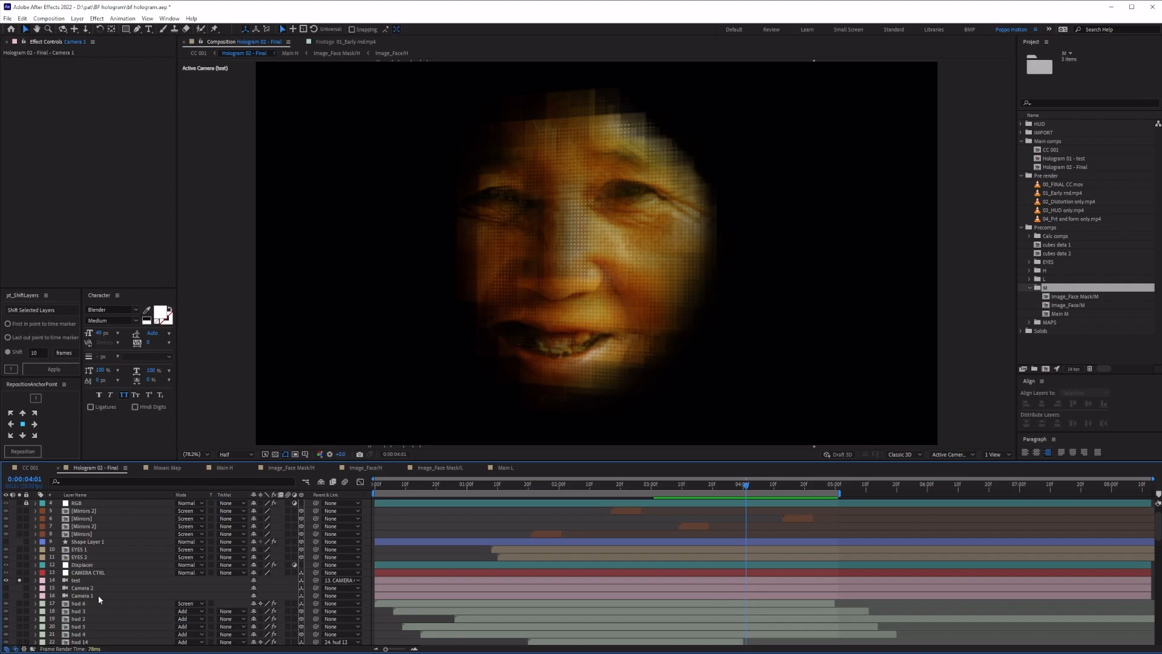
{"action": "left_click", "coordinate": [98, 594]}
{"action": "left_click", "coordinate": [74, 580]}
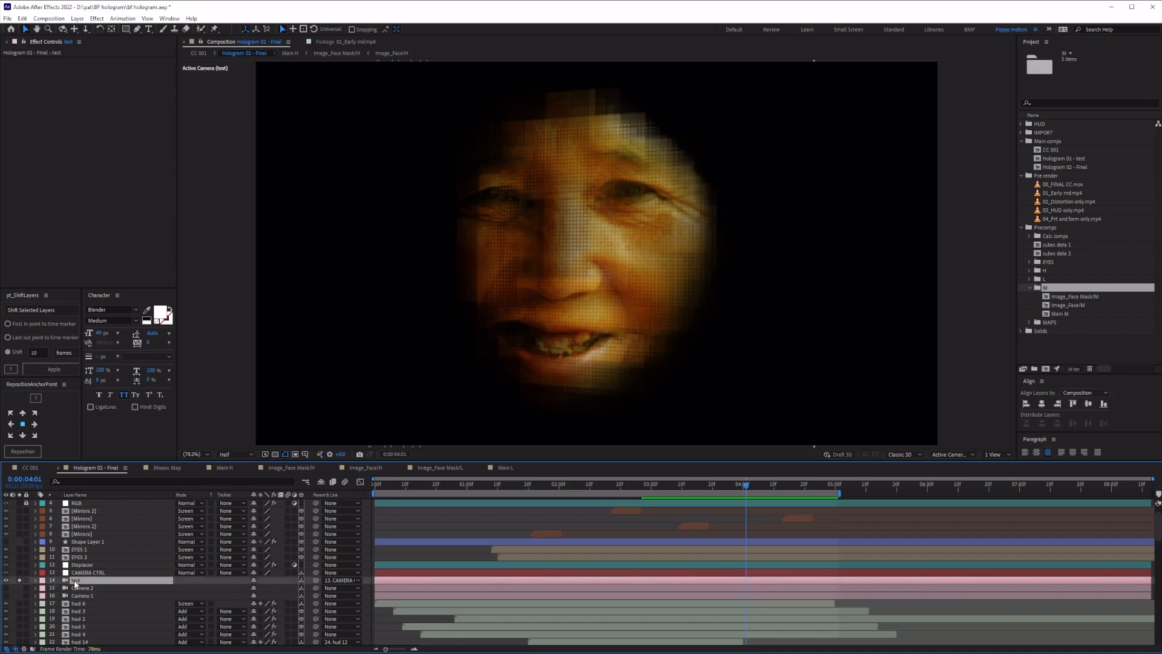
{"action": "left_click", "coordinate": [82, 595]}
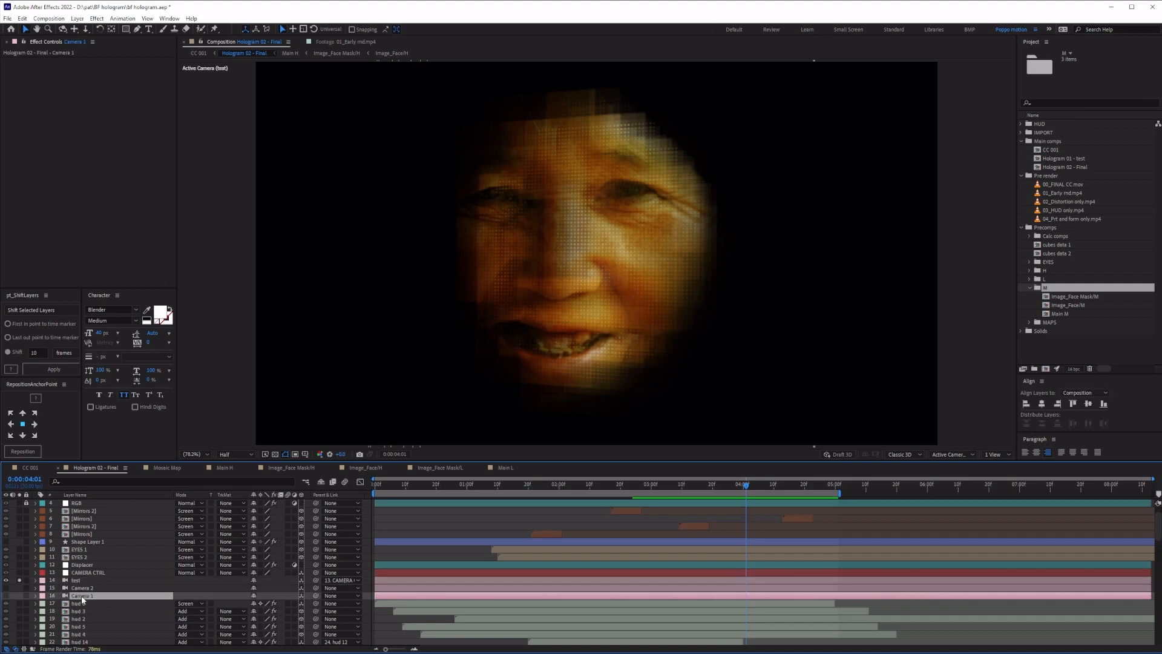
Step: Temporarily hide the test camera to compare the face through Camera 1 and Camera 2, and re-enable the test camera
{"action": "left_click", "coordinate": [6, 580]}
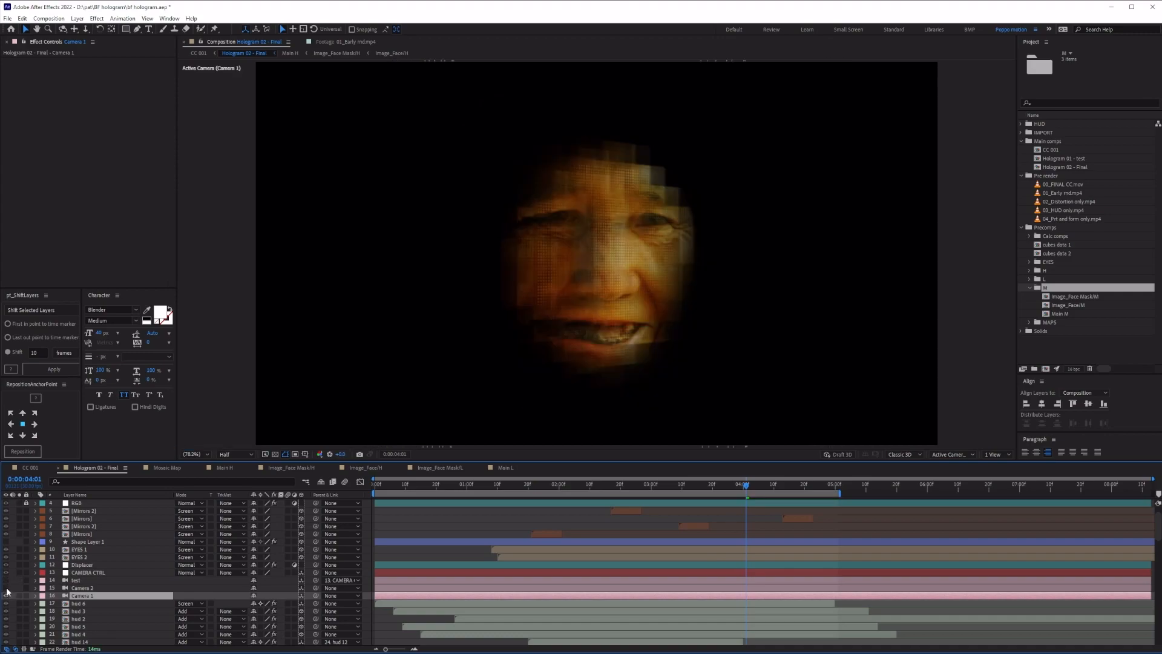
{"action": "left_click", "coordinate": [6, 593]}
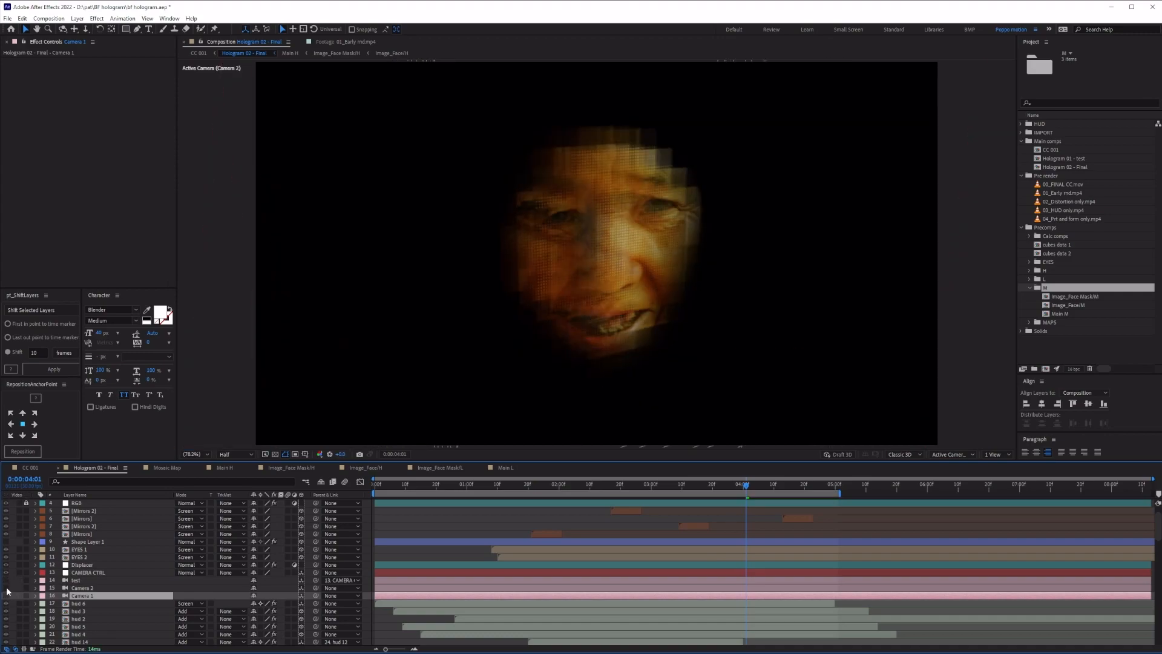
{"action": "left_click", "coordinate": [6, 580]}
{"action": "left_click", "coordinate": [79, 580]}
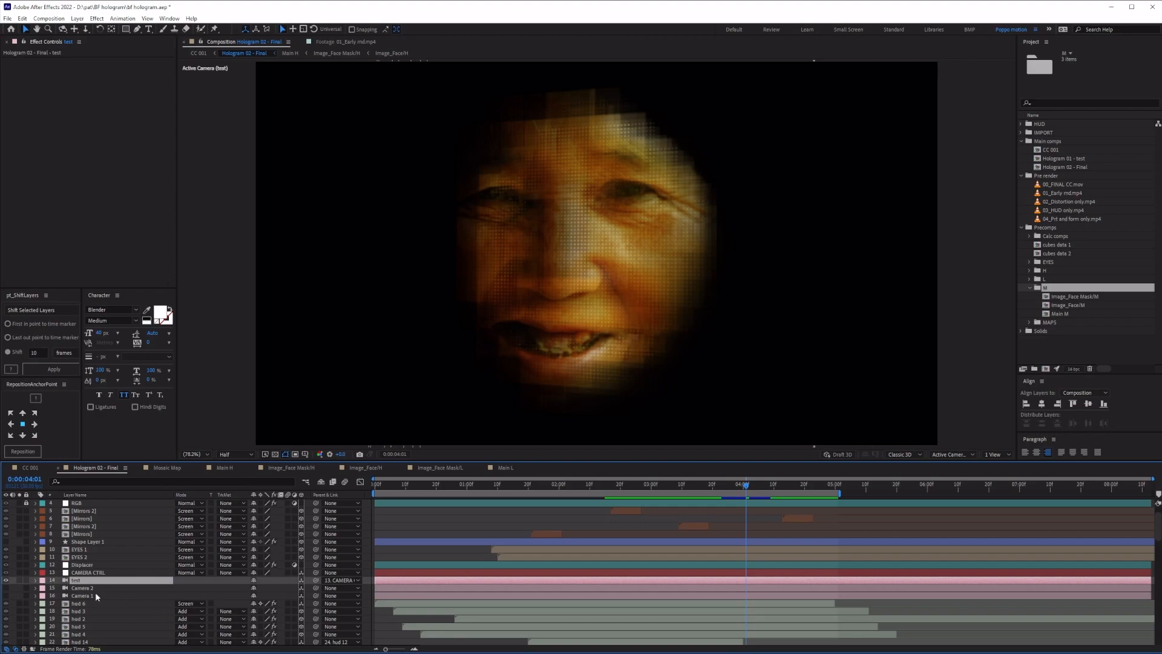
Step: Reveal the X and Y Rotation keyframes of the CAMERA CTRL layer that the test camera is parented to
{"action": "left_click", "coordinate": [81, 573]}
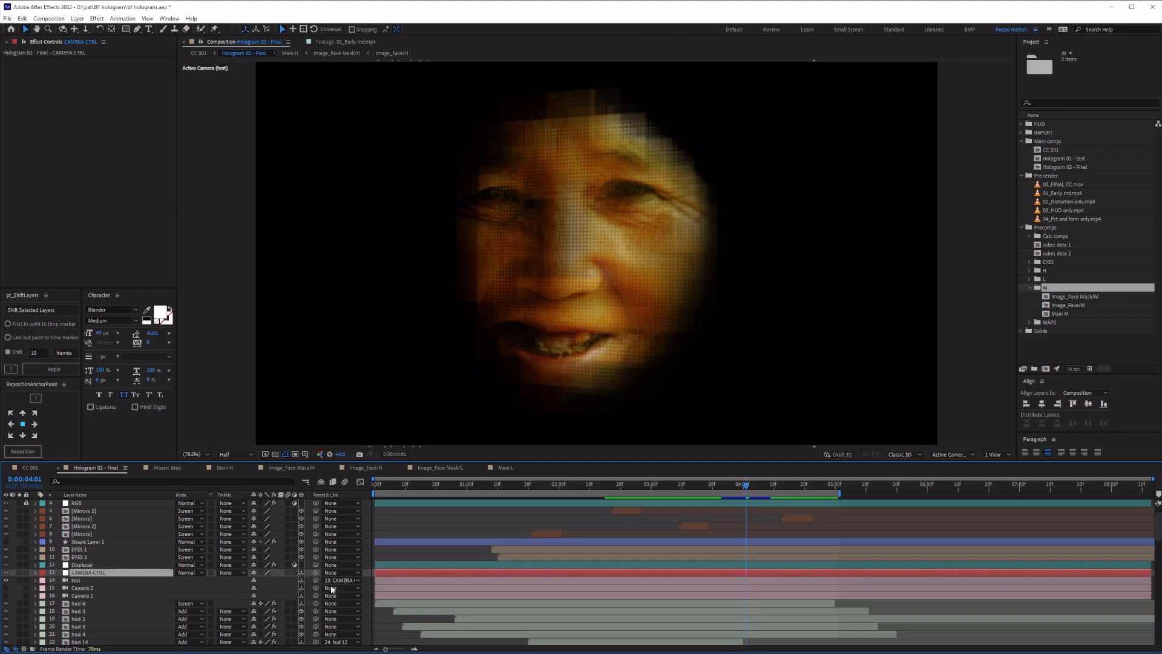
{"action": "key", "text": "u"}
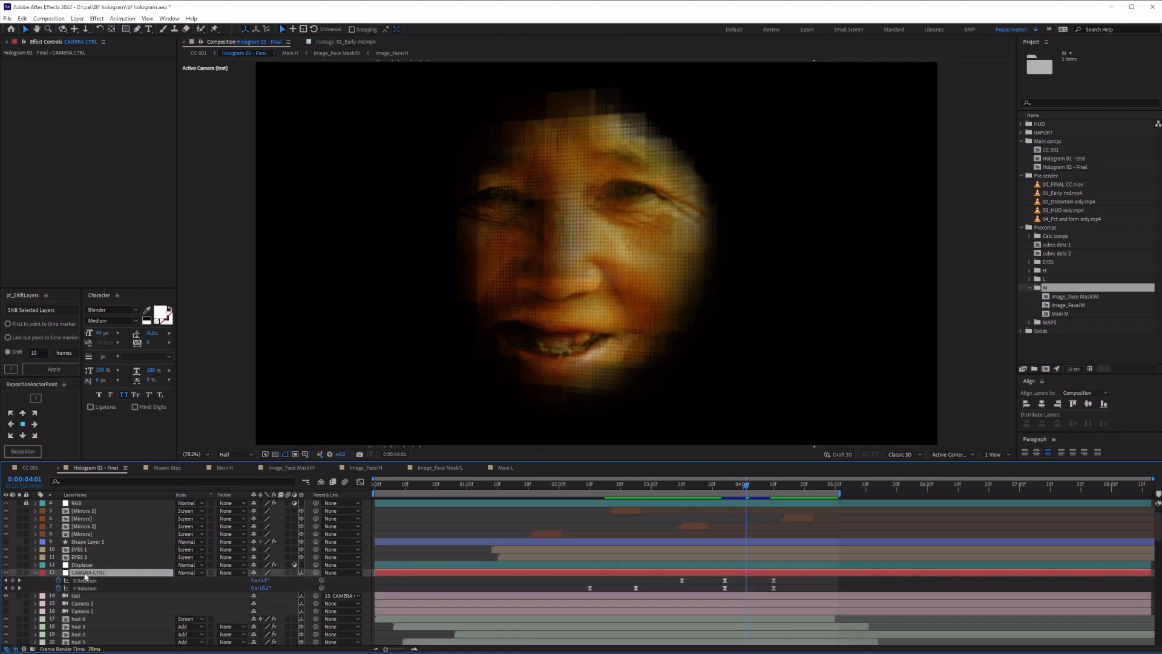
{"action": "left_click", "coordinate": [78, 595]}
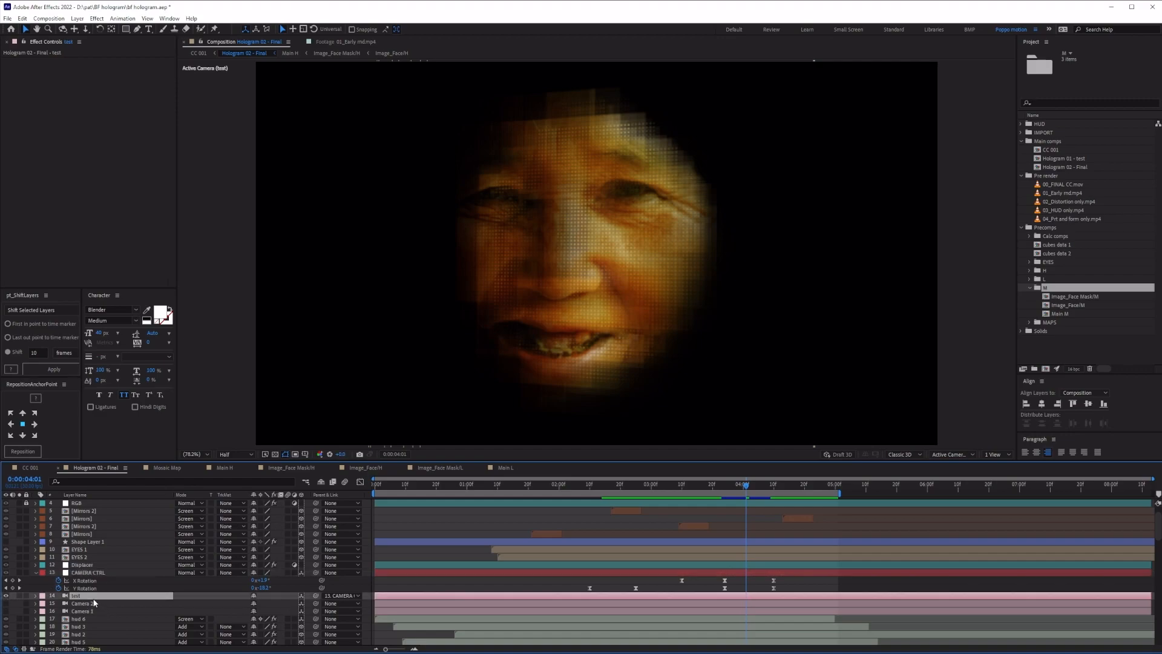
{"action": "left_click", "coordinate": [476, 591]}
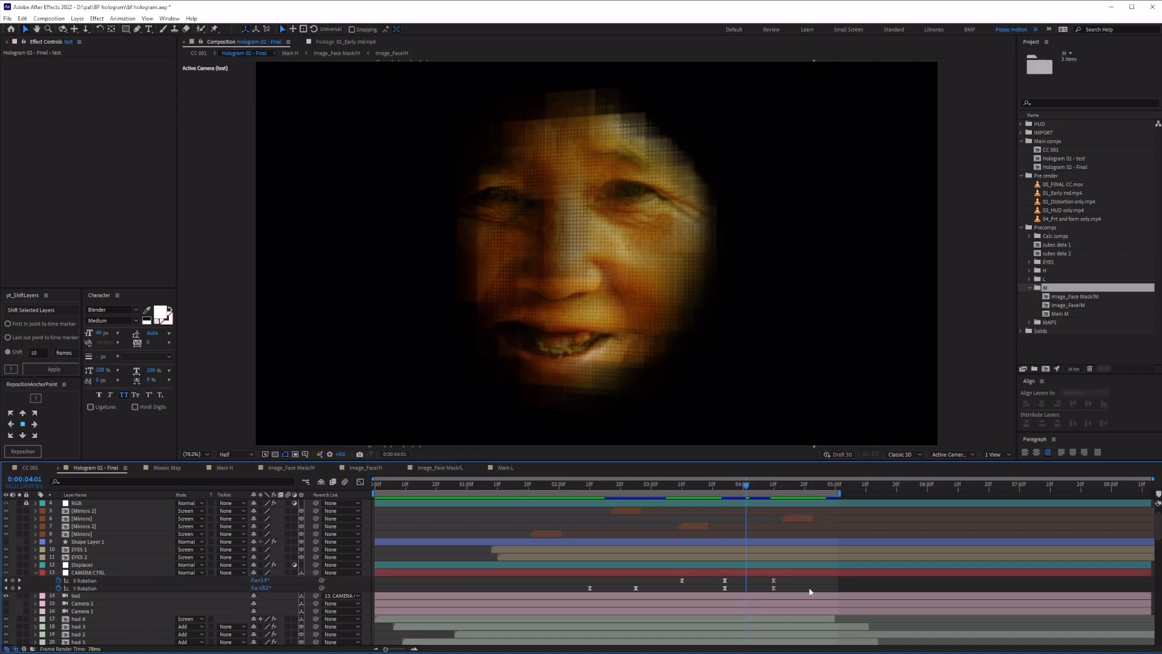
Step: Solo the CAMERA CTRL layer and scrub through its rotation keyframes to examine the camera movement, ending at 0:00:04:19
{"action": "left_click", "coordinate": [61, 572]}
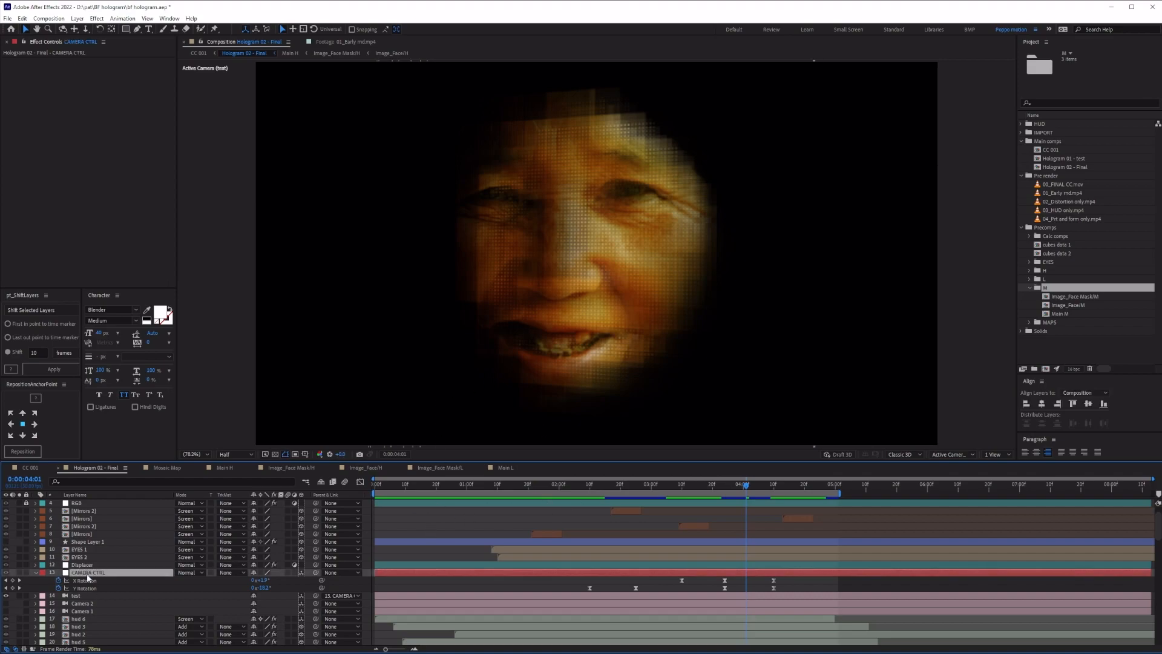
{"action": "left_click", "coordinate": [20, 572]}
{"action": "key", "text": "space"}
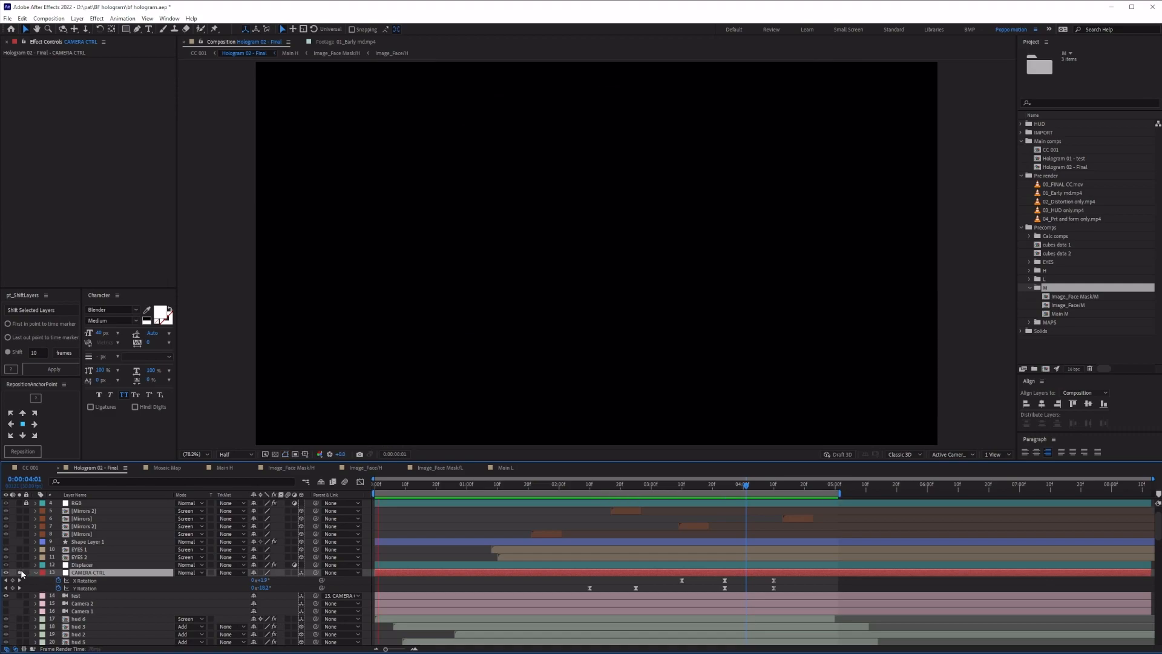
{"action": "left_click_drag", "start_coordinate": [581, 485], "coordinate": [773, 496]}
{"action": "left_click_drag", "start_coordinate": [533, 484], "coordinate": [802, 525]}
{"action": "left_click", "coordinate": [405, 519]}
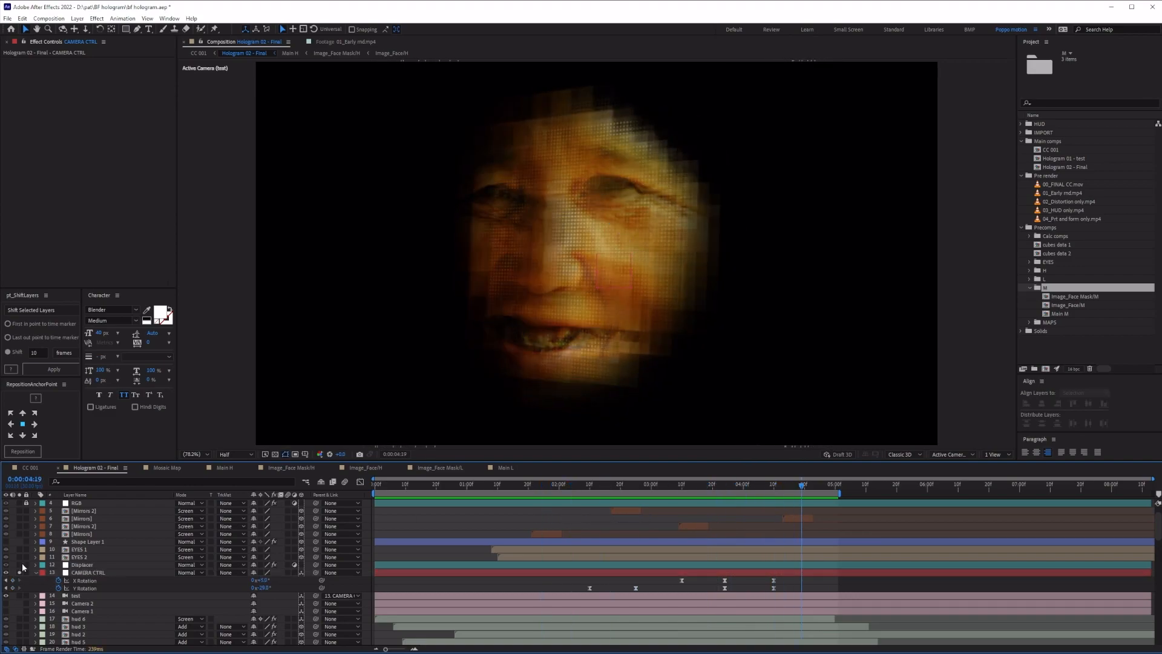
Step: Preview the camera move in Hologram 02 - Final, and at 0:00:03:00 point out the CAMERA CTRL layer
{"action": "key", "text": "space"}
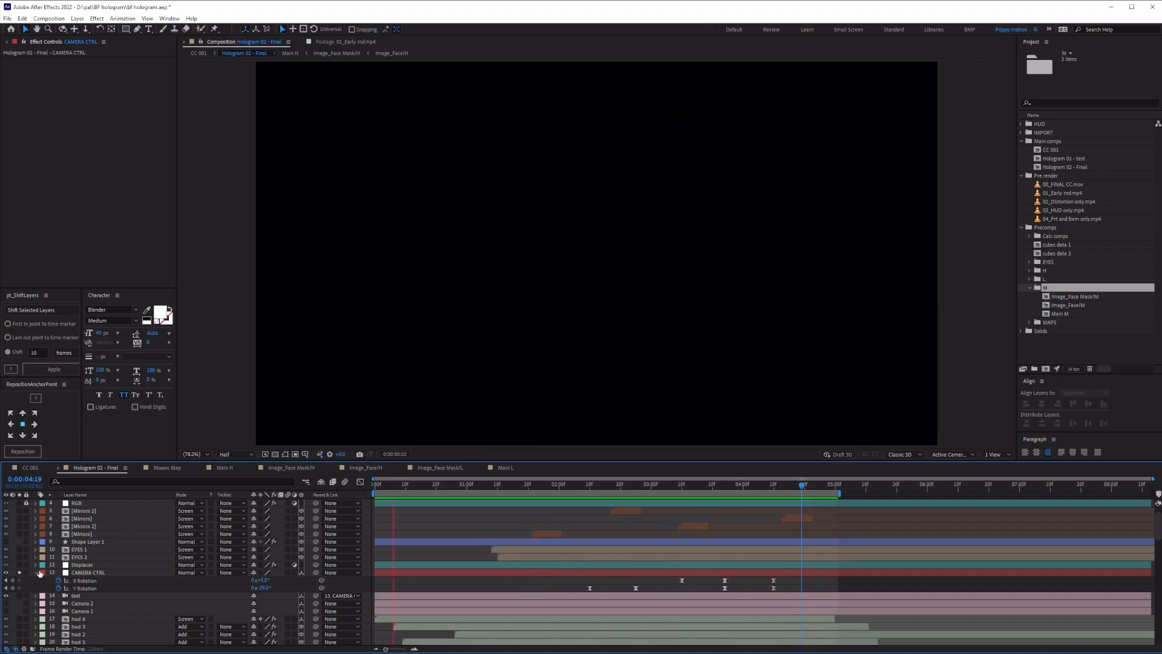
{"action": "left_click", "coordinate": [645, 487]}
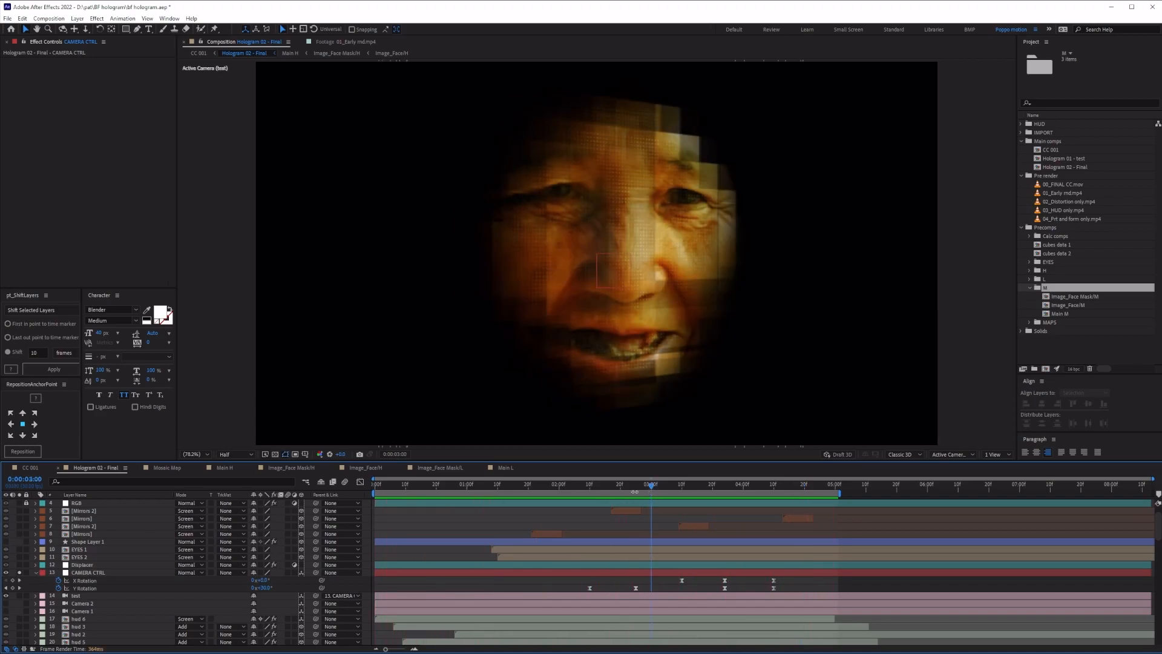
{"action": "left_click", "coordinate": [77, 574]}
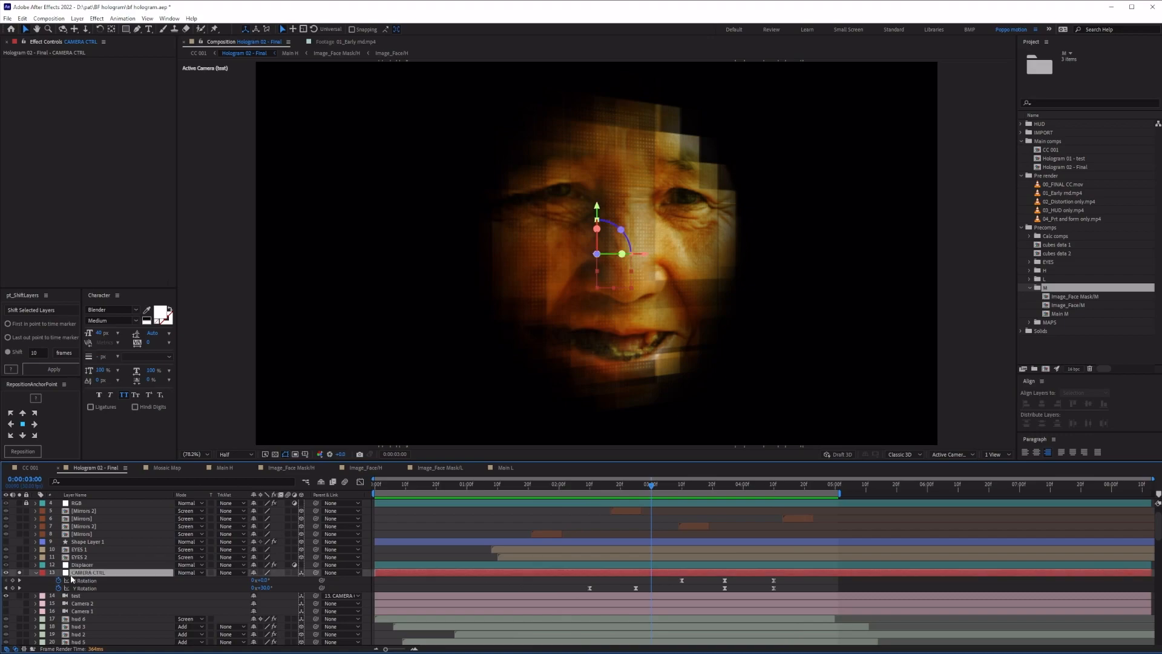
{"action": "left_click", "coordinate": [505, 581]}
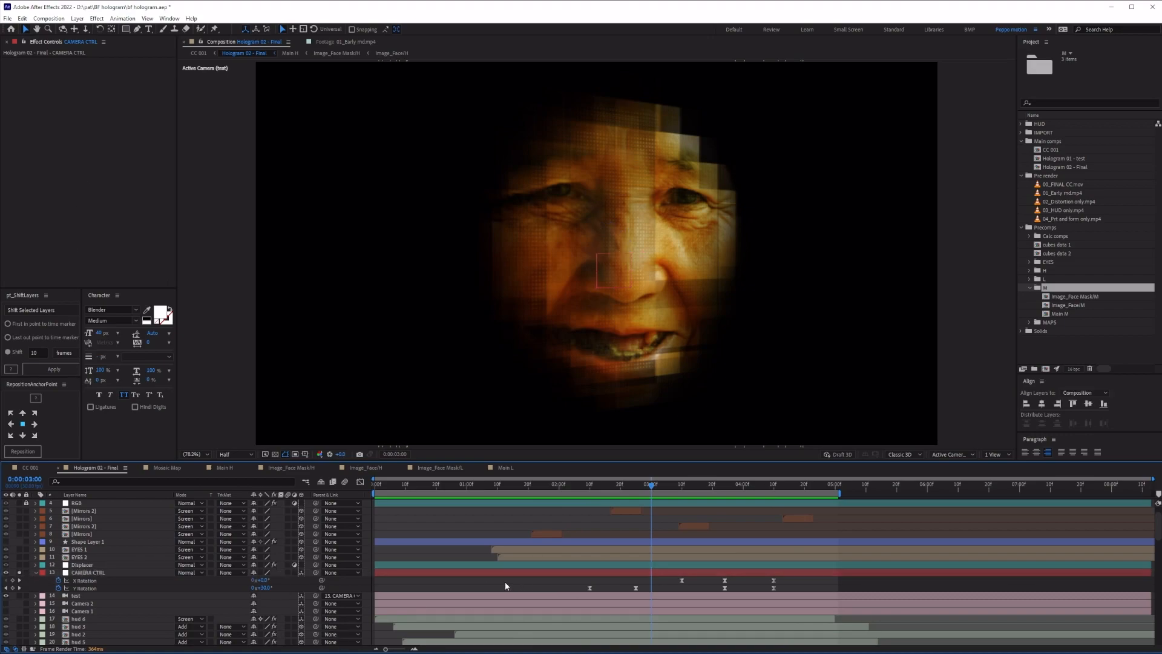
Step: Play the early render footage to see the finished camera movement, and return to the Hologram 02 - Final composition
{"action": "left_click", "coordinate": [348, 43]}
{"action": "key", "text": "space"}
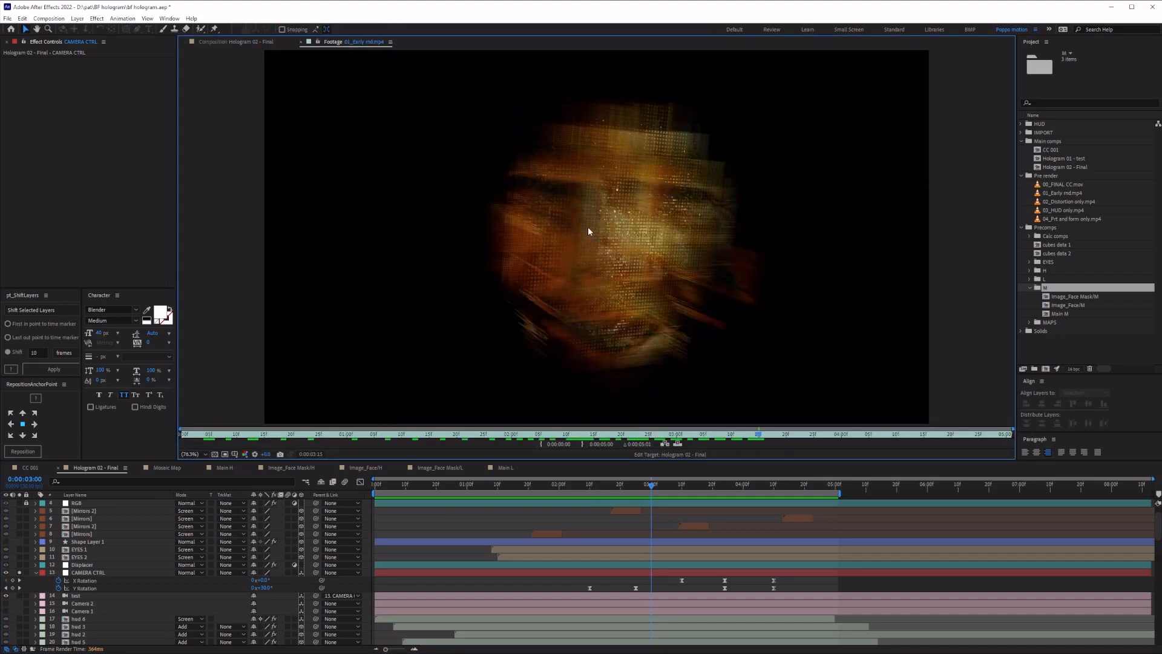
{"action": "left_click", "coordinate": [265, 41]}
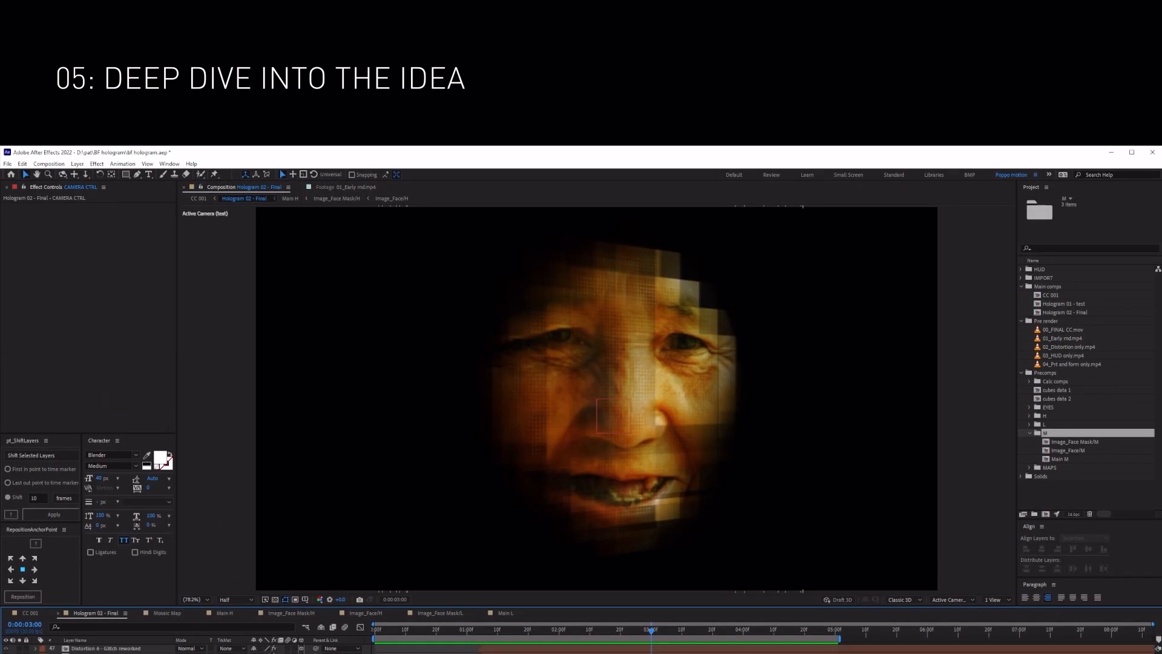
Step: Clear the solo on the face layers, solo EYES 1 and EYES 2, and preview the isolated eyes and mouth
{"action": "scroll", "coordinate": [91, 649], "scroll_direction": "down", "scroll_amount": 2}
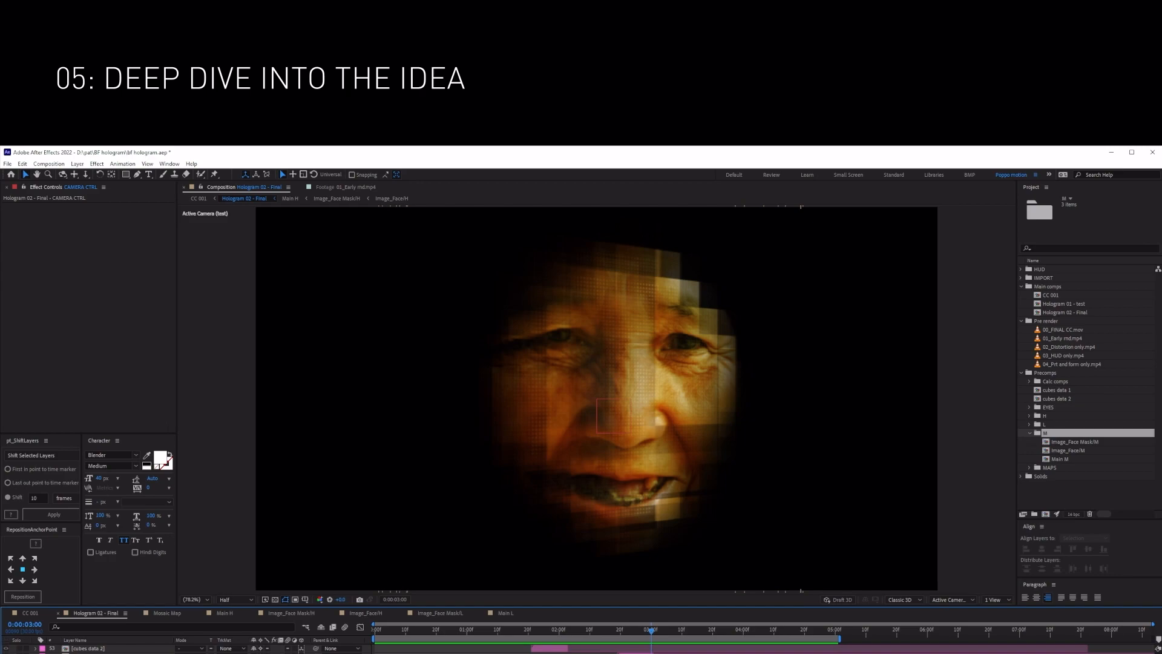
{"action": "left_click", "coordinate": [20, 649]}
{"action": "scroll", "coordinate": [20, 649], "scroll_direction": "up", "scroll_amount": 12}
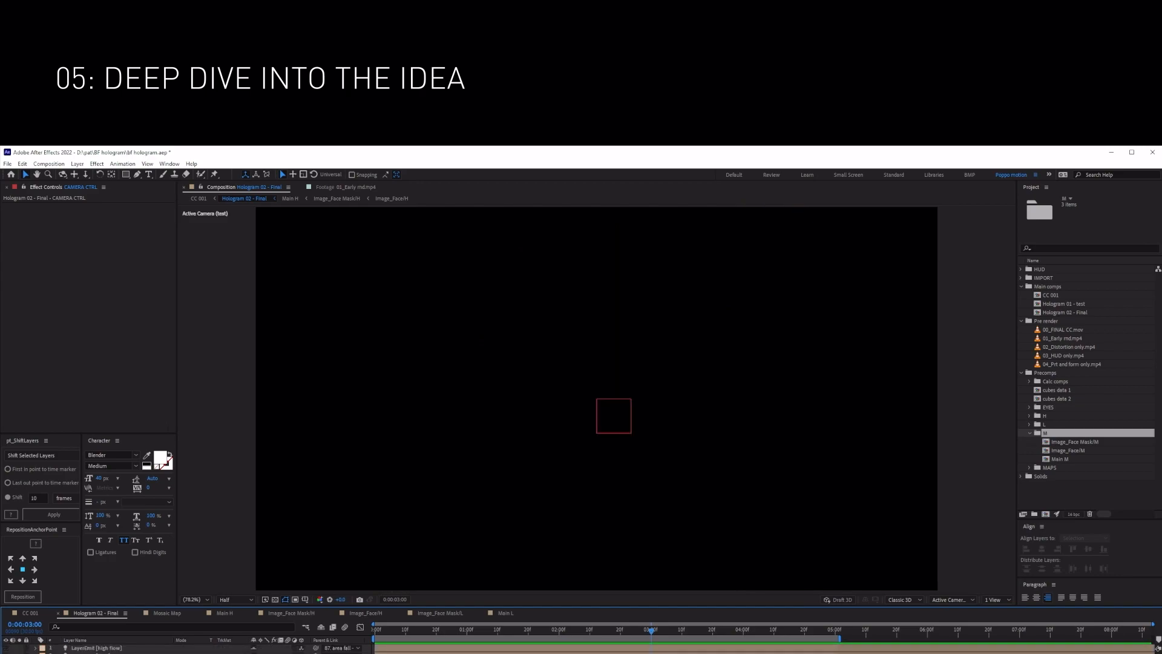
{"action": "left_click_drag", "start_coordinate": [495, 632], "coordinate": [677, 642]}
{"action": "scroll", "coordinate": [585, 499], "scroll_direction": "down", "scroll_amount": 1}
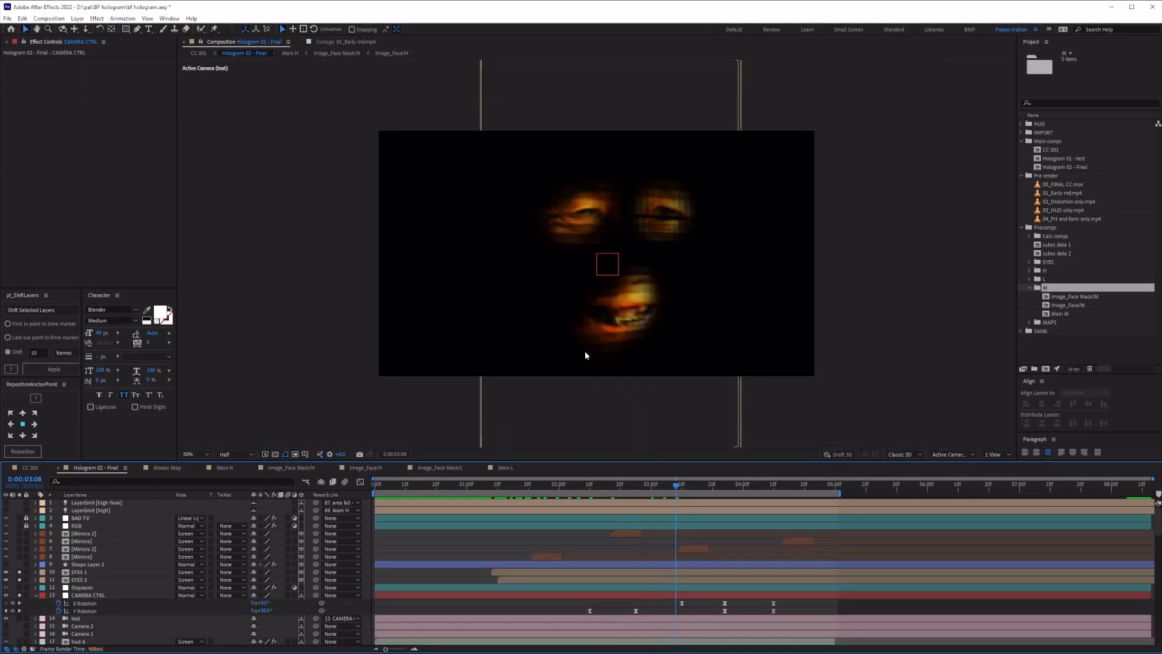
{"action": "key", "text": "space"}
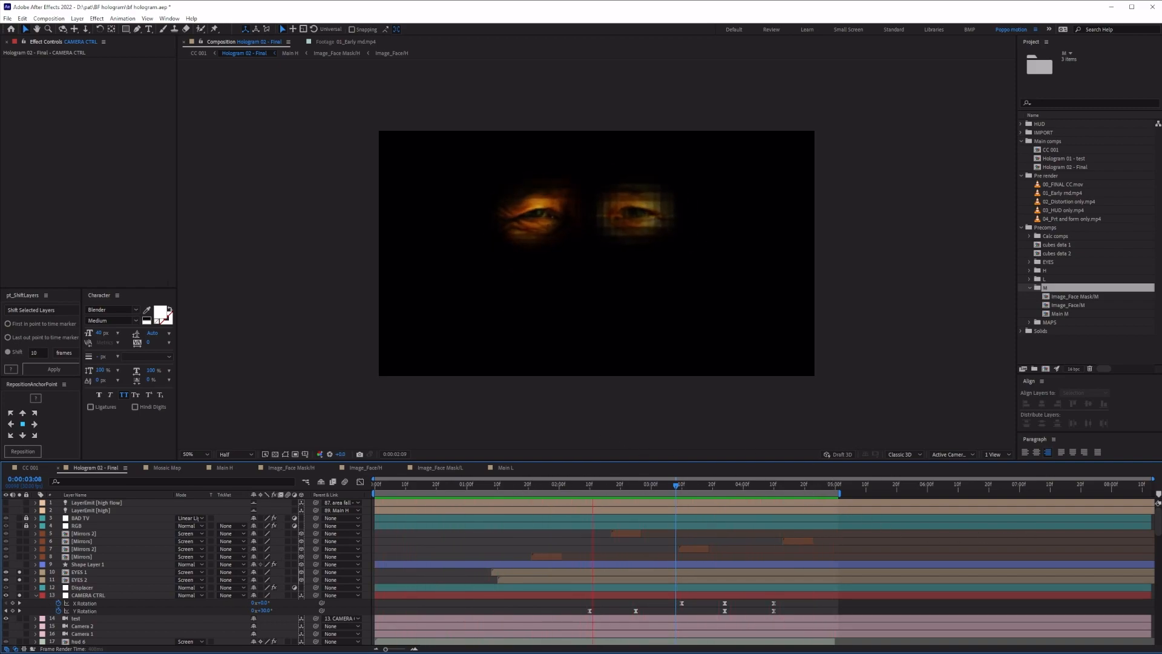
{"action": "key", "text": "space"}
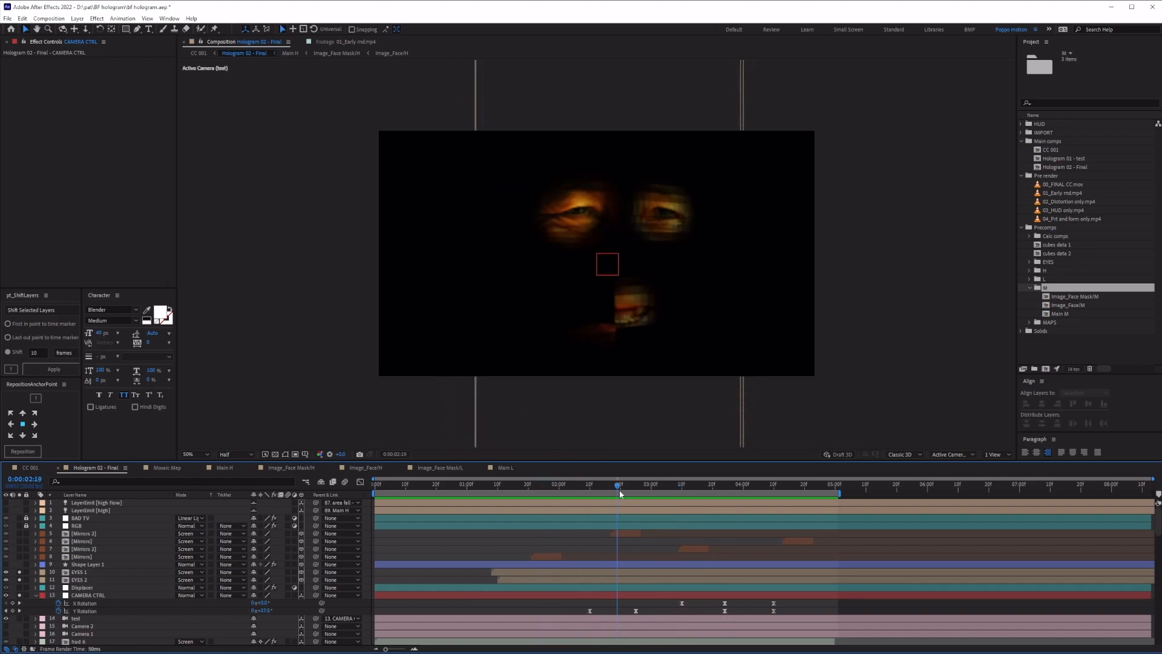
Step: Solo the face bk layers in Hologram 02 - Final alongside the eye layers
{"action": "scroll", "coordinate": [354, 561], "scroll_direction": "down", "scroll_amount": 5}
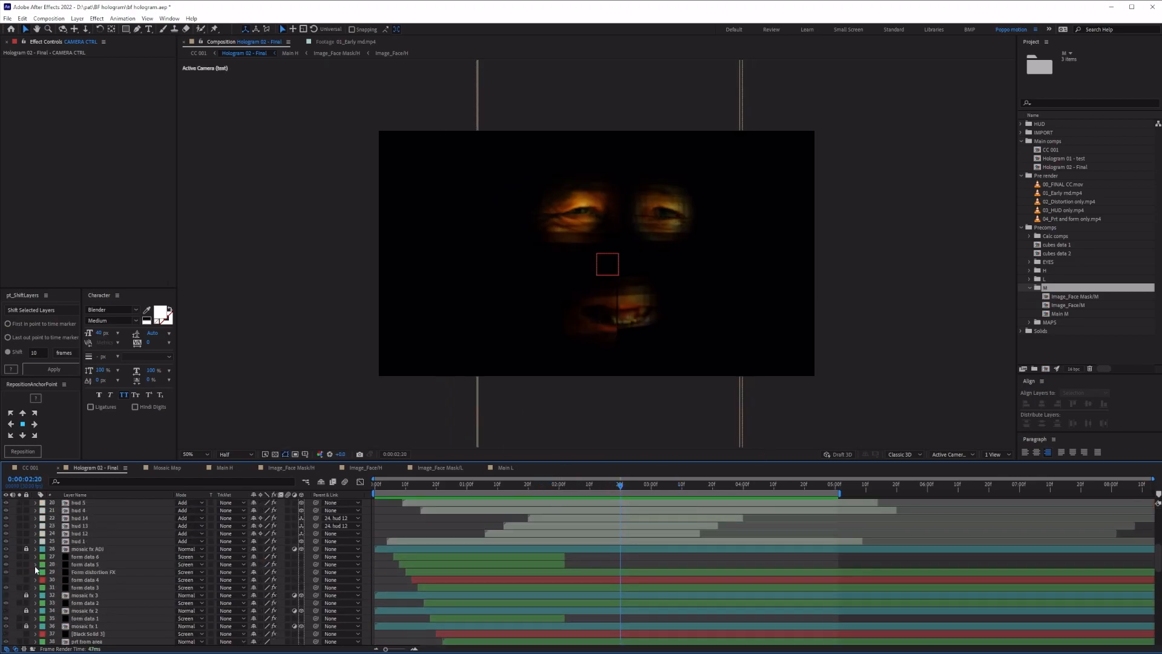
{"action": "scroll", "coordinate": [34, 572], "scroll_direction": "down", "scroll_amount": 20}
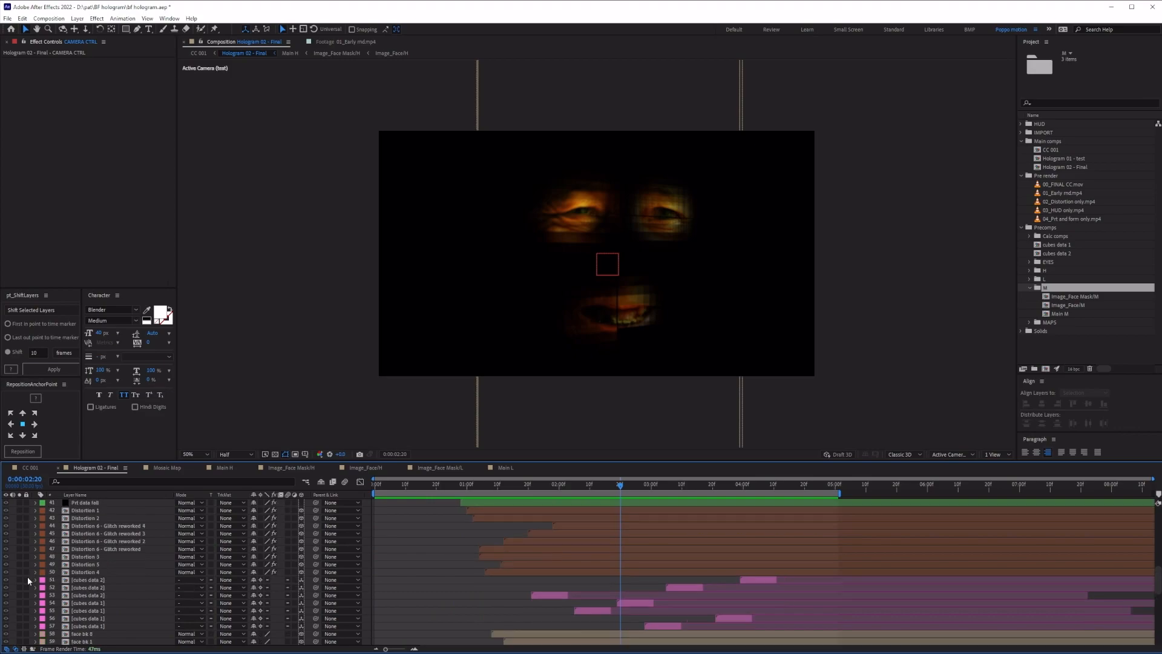
{"action": "left_click_drag", "start_coordinate": [24, 540], "coordinate": [26, 572]}
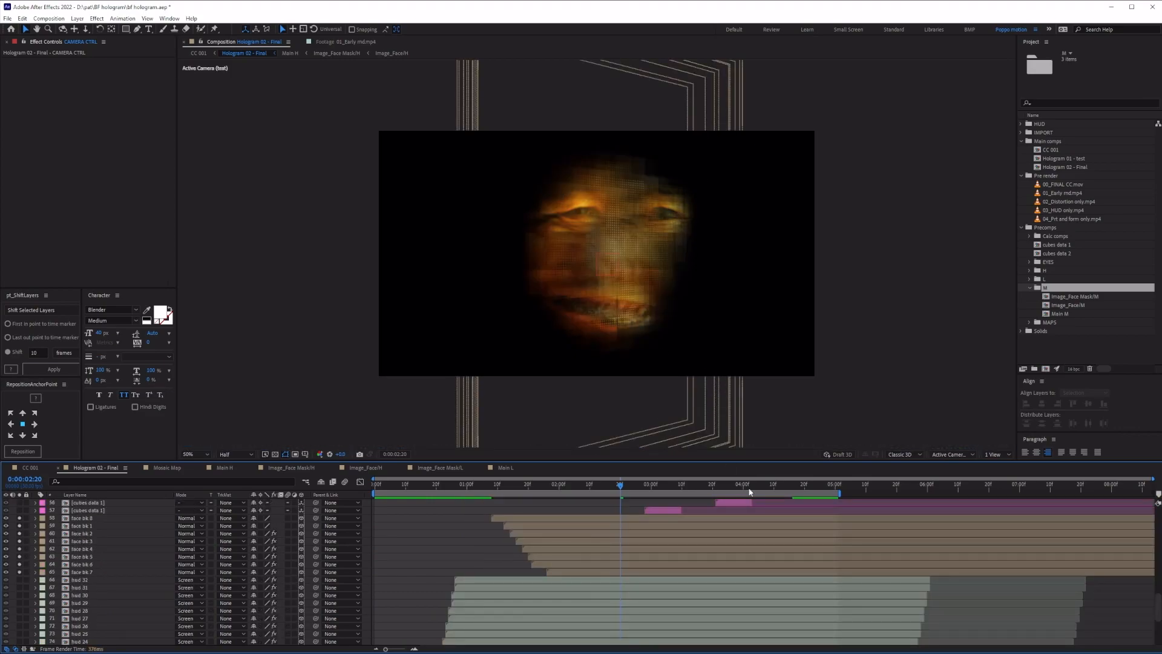
Step: Inspect the depth spacing of the face layers in Custom View 1 by orbiting around them, and return to the active camera view
{"action": "left_click", "coordinate": [947, 454]}
{"action": "left_click", "coordinate": [954, 593]}
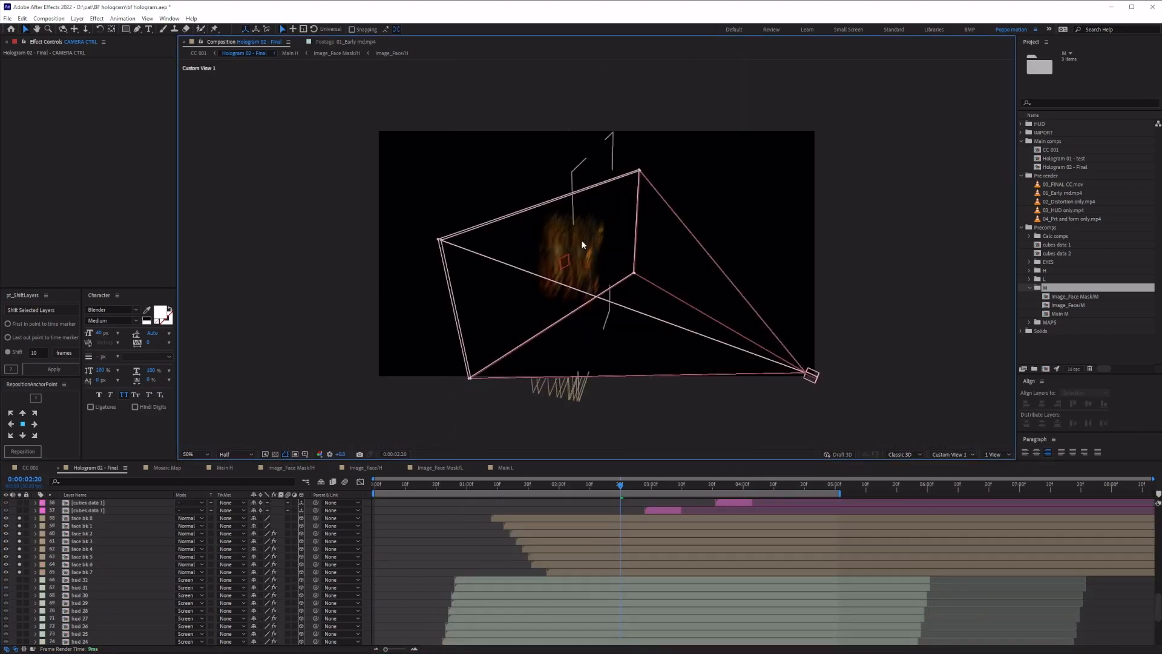
{"action": "scroll", "coordinate": [602, 261], "scroll_direction": "up", "scroll_amount": 4}
{"action": "scroll", "coordinate": [598, 256], "scroll_direction": "down", "scroll_amount": 2}
{"action": "key", "text": "c"}
{"action": "mouse_move", "coordinate": [577, 282]}
{"action": "left_mouse_down"}
{"action": "mouse_move", "coordinate": [601, 263]}
{"action": "mouse_move", "coordinate": [306, 236]}
{"action": "mouse_move", "coordinate": [578, 261]}
{"action": "left_mouse_up"}
{"action": "key", "text": "F12"}
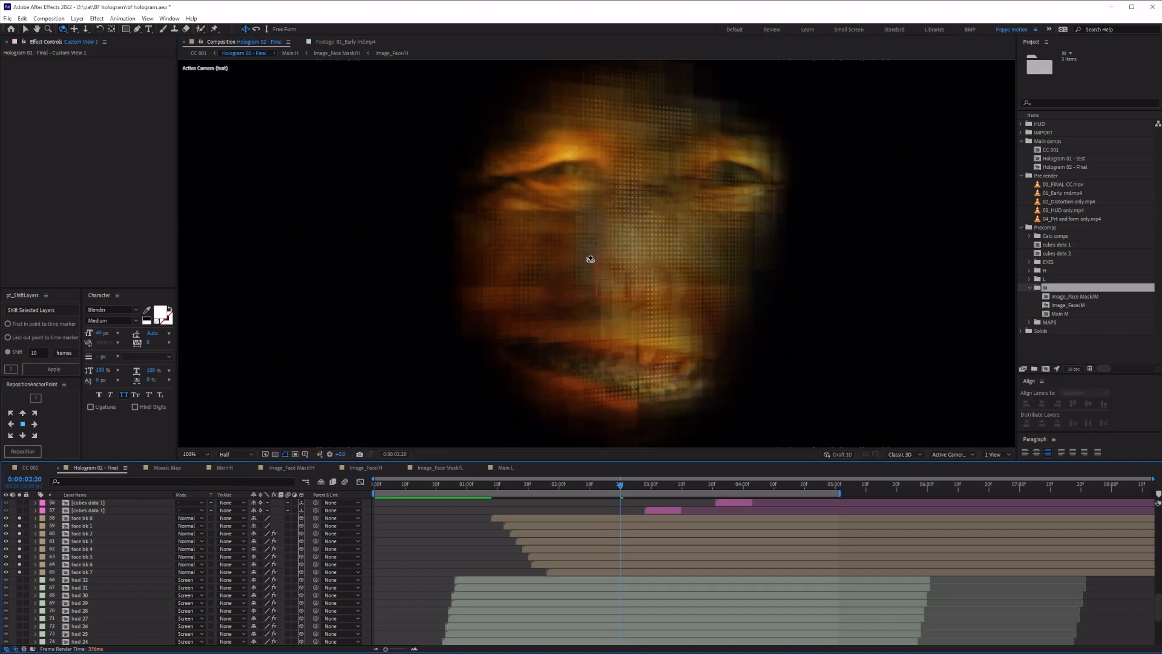
Step: Select the face bk 8 layer, expand the IMPORT folder and open the detail-rgb-grid-lcd-tv-panel-macro image in the footage viewer
{"action": "scroll", "coordinate": [37, 550], "scroll_direction": "up", "scroll_amount": 1}
{"action": "left_click", "coordinate": [83, 543]}
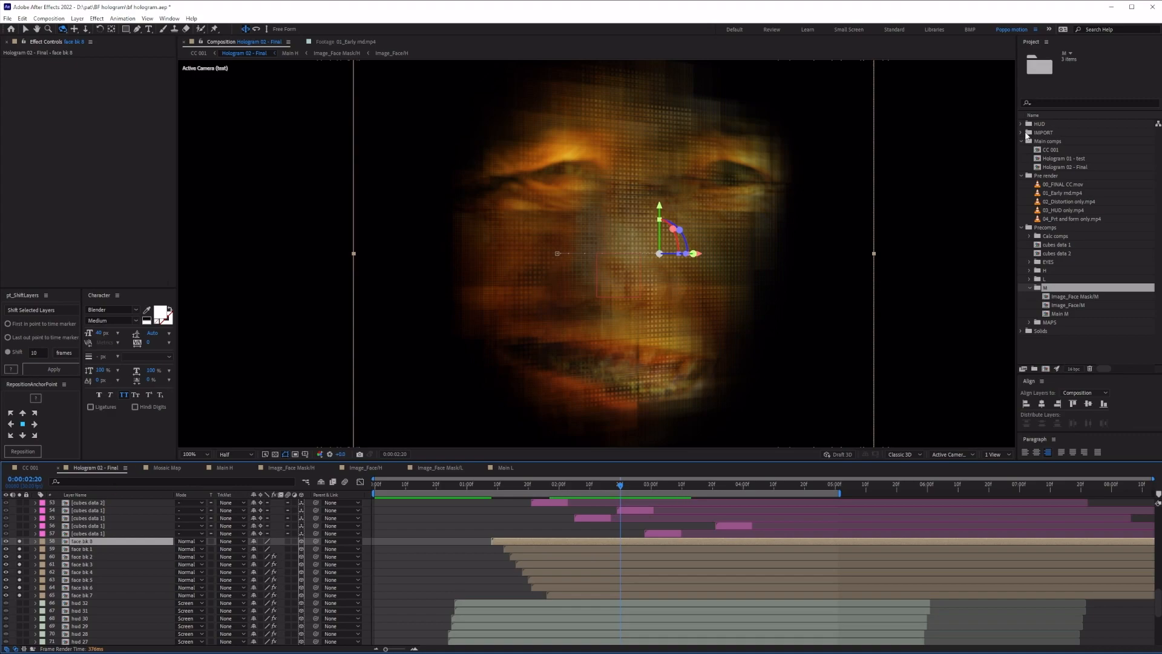
{"action": "left_click", "coordinate": [1022, 132]}
{"action": "left_click", "coordinate": [1061, 171]}
{"action": "left_click", "coordinate": [1060, 149]}
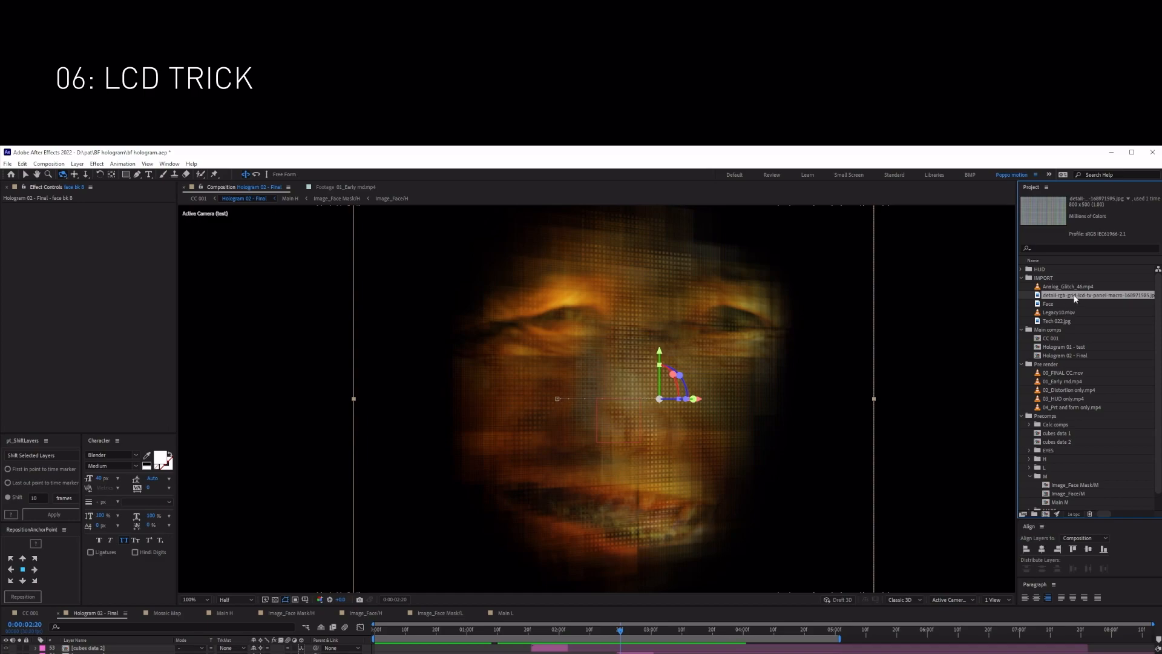
{"action": "double_click", "coordinate": [1075, 296]}
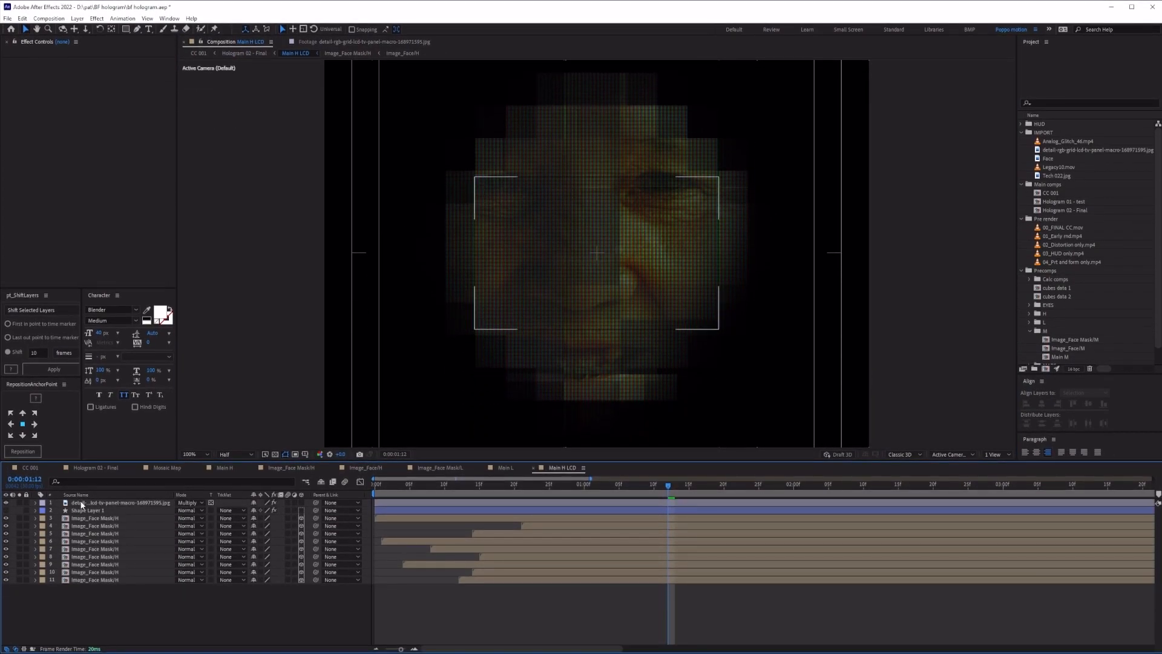
Step: Select the LCD texture layer in Main H LCD and toggle its CC RepeTile effect off and on to compare the tiling
{"action": "left_click", "coordinate": [82, 503]}
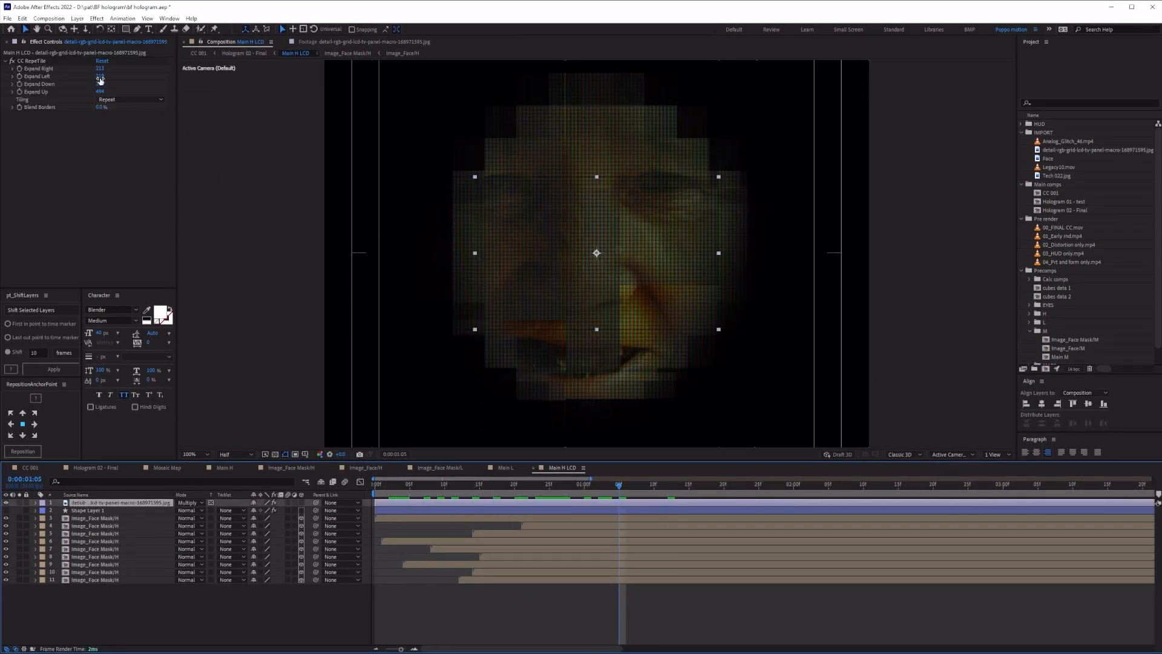
{"action": "left_click", "coordinate": [37, 61]}
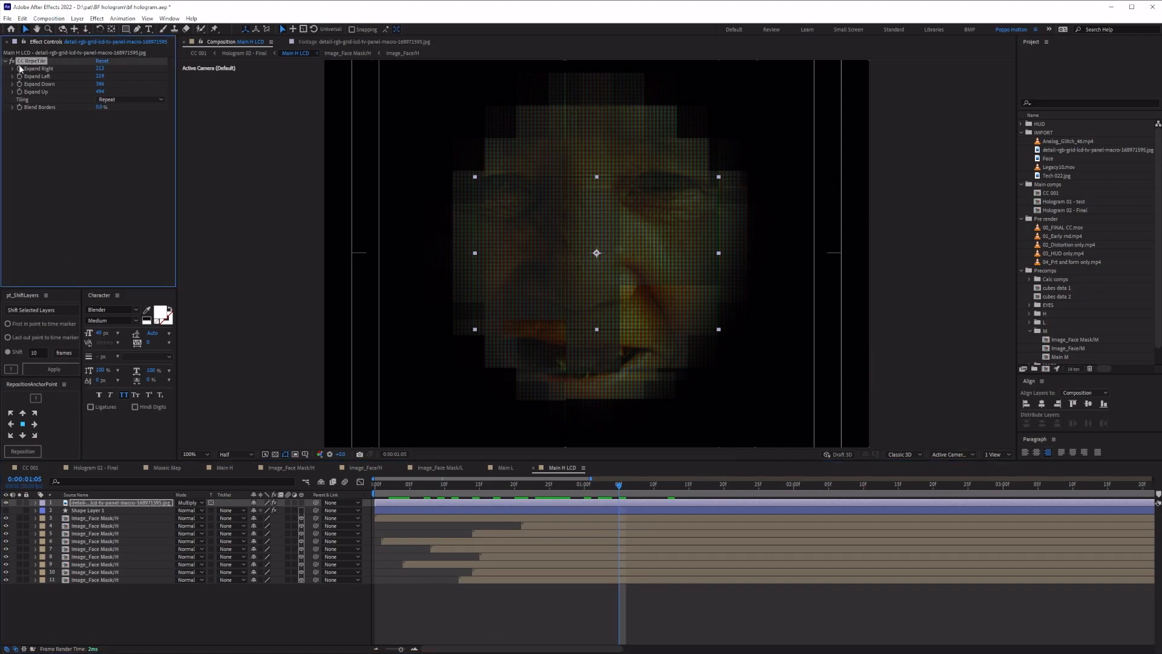
{"action": "left_click", "coordinate": [11, 61]}
{"action": "left_click", "coordinate": [11, 61]}
{"action": "left_click", "coordinate": [179, 611]}
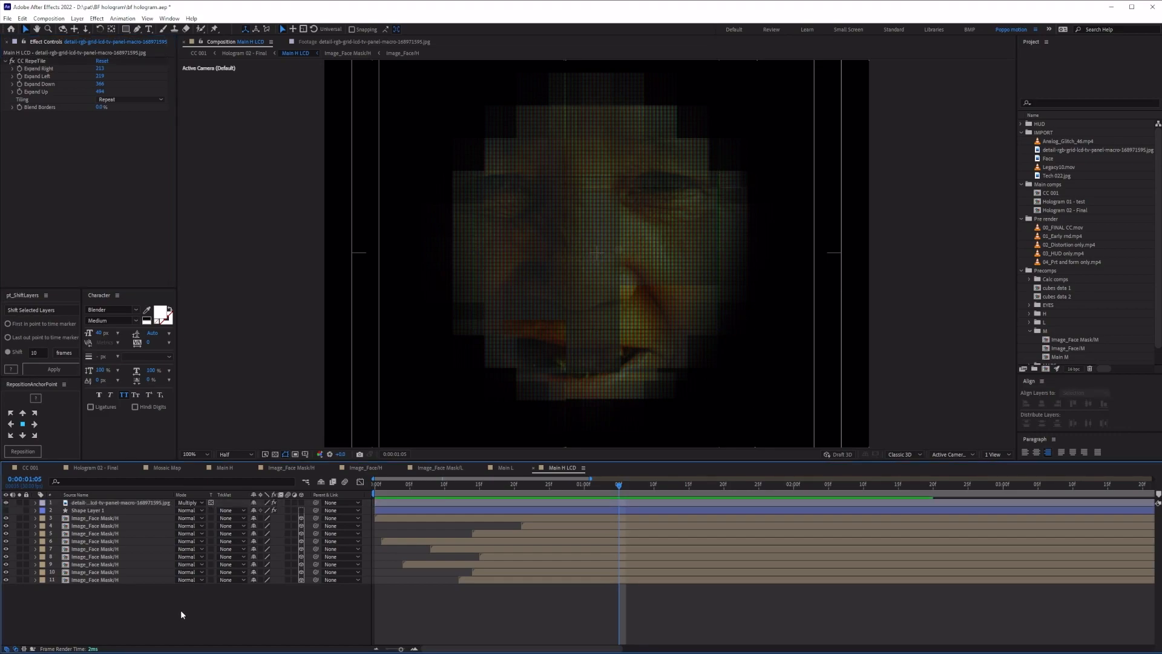
Step: Create a new composition with the default settings and place the Face image in its centre
{"action": "key", "text": "ctrl+n"}
{"action": "key", "text": "Return"}
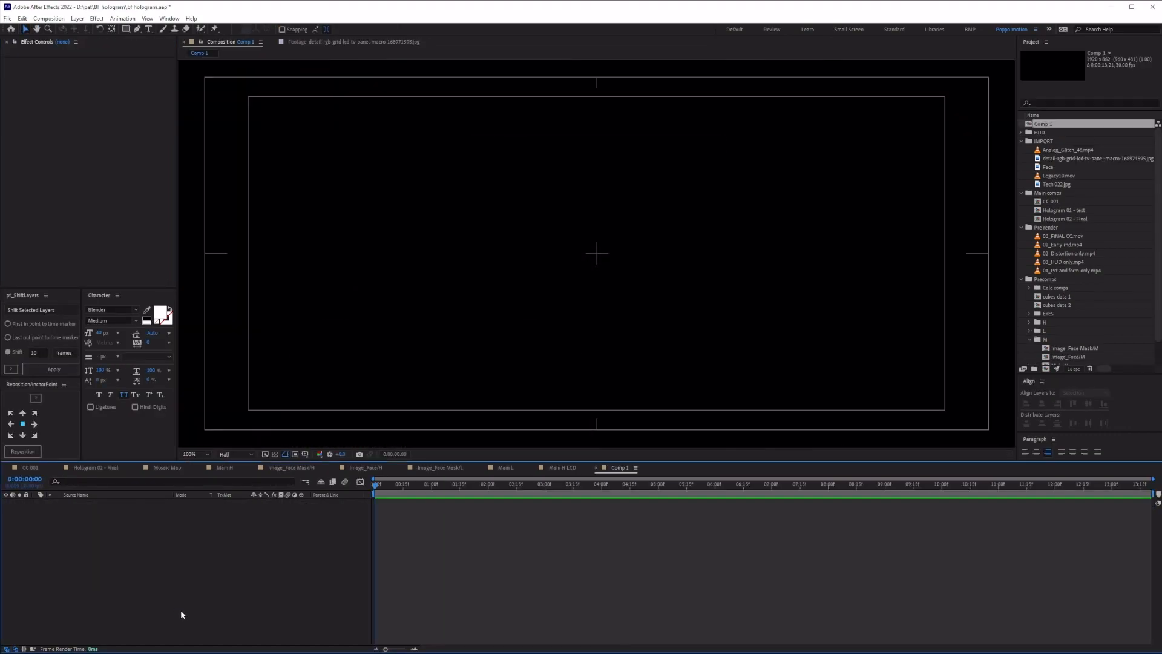
{"action": "left_click_drag", "start_coordinate": [1048, 167], "coordinate": [613, 234]}
{"action": "scroll", "coordinate": [638, 237], "scroll_direction": "down", "scroll_amount": 2}
{"action": "left_click_drag", "start_coordinate": [670, 146], "coordinate": [604, 253]}
{"action": "scroll", "coordinate": [618, 312], "scroll_direction": "up", "scroll_amount": 1}
Step: Add the text "OBAMA CARE KEKW", enlarge it and position it across the Face image so it extends past both sides
{"action": "left_click", "coordinate": [198, 549]}
{"action": "left_click", "coordinate": [148, 29]}
{"action": "left_click", "coordinate": [859, 339]}
{"action": "type", "text": "OBAMA CARE KEKW"}
{"action": "left_click", "coordinate": [126, 507]}
{"action": "left_click_drag", "start_coordinate": [100, 333], "coordinate": [181, 334]}
{"action": "key", "text": "v"}
{"action": "left_click_drag", "start_coordinate": [411, 234], "coordinate": [647, 247]}
Step: Set the fill colour of the OBAMA CARE KEKW text to red
{"action": "left_click", "coordinate": [160, 315]}
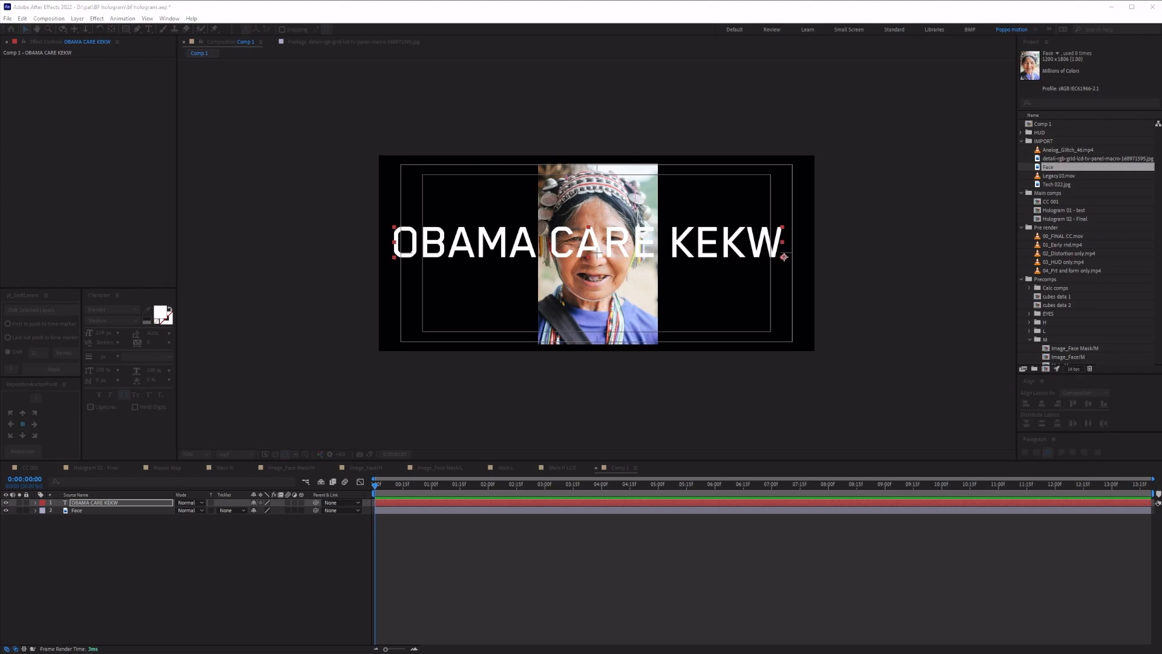
{"action": "left_click", "coordinate": [343, 201]}
{"action": "left_click", "coordinate": [427, 205]}
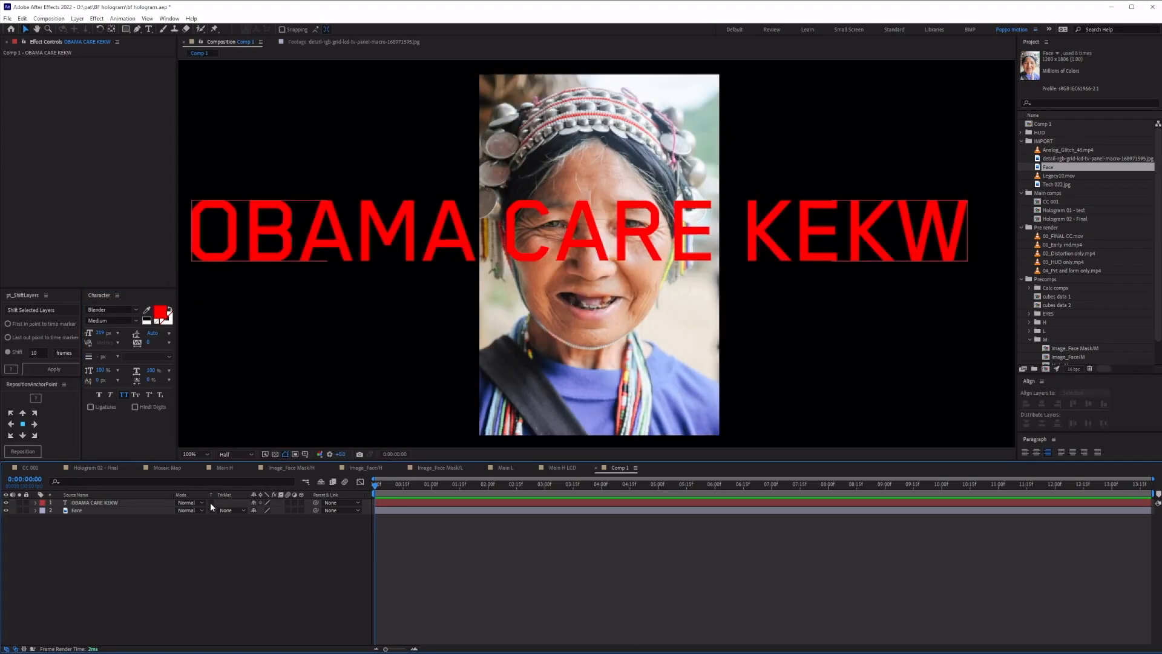
Step: Turn on Preserve Underlying Transparency for the text layer and move that layer below the Face layer
{"action": "left_click", "coordinate": [211, 502]}
{"action": "left_click", "coordinate": [114, 503]}
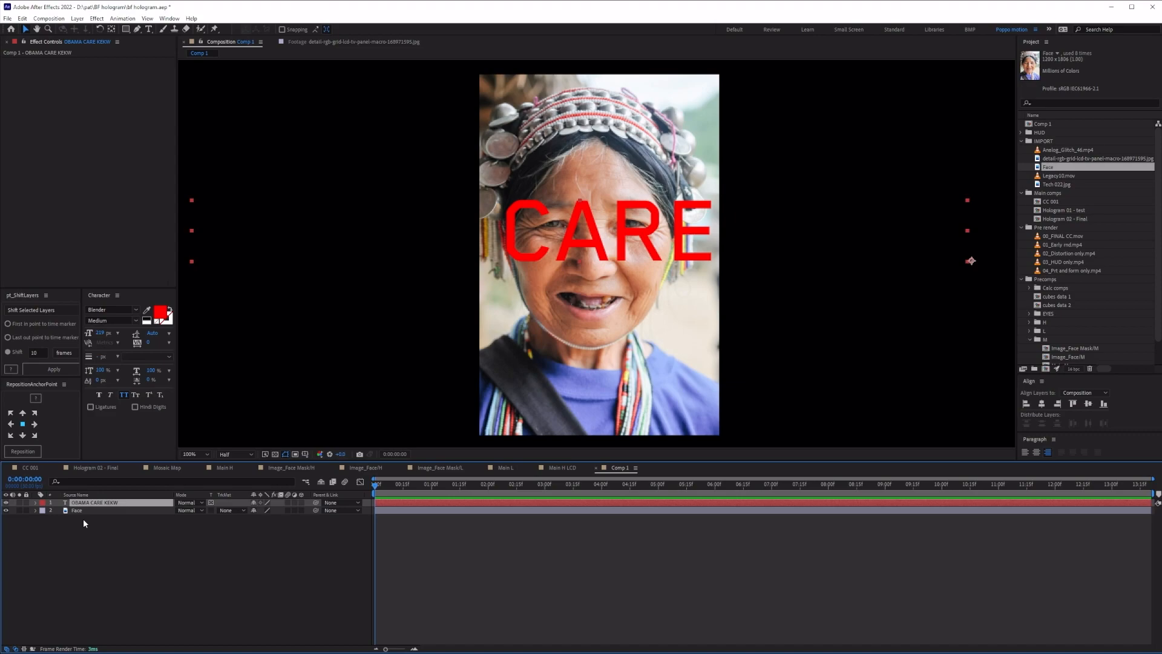
{"action": "left_click_drag", "start_coordinate": [83, 505], "coordinate": [91, 532]}
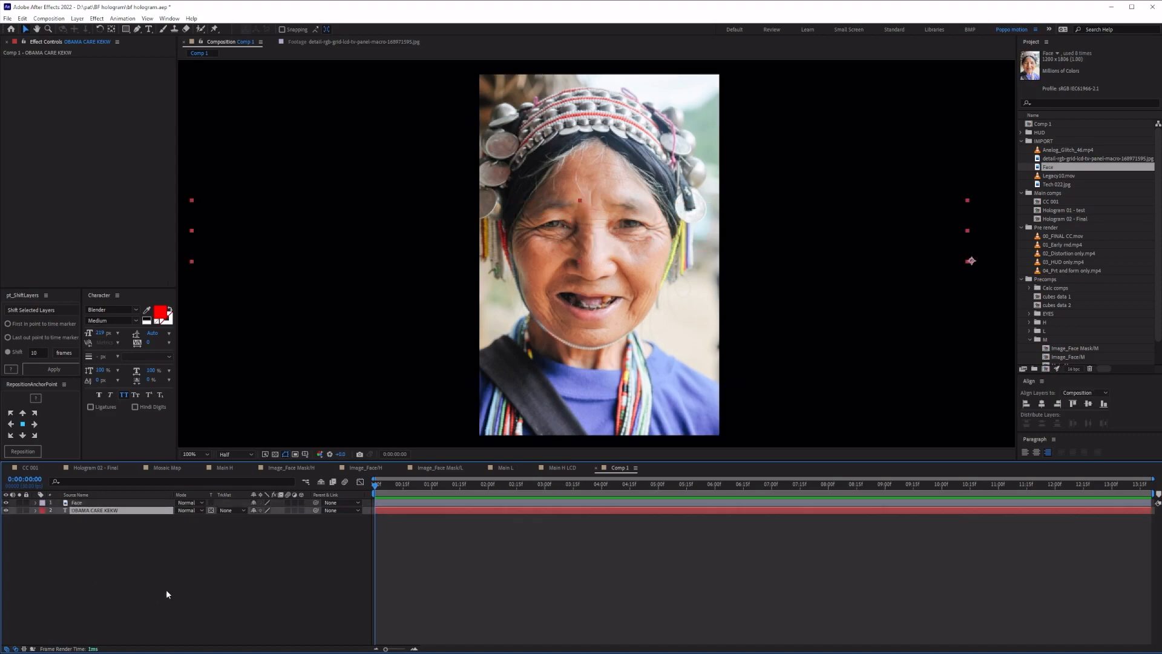
Step: Add a solid with the default settings at the bottom of the layer stack and place the text layer above the Face layer
{"action": "left_click", "coordinate": [127, 597]}
{"action": "key", "text": "ctrl+y"}
{"action": "key", "text": "Return"}
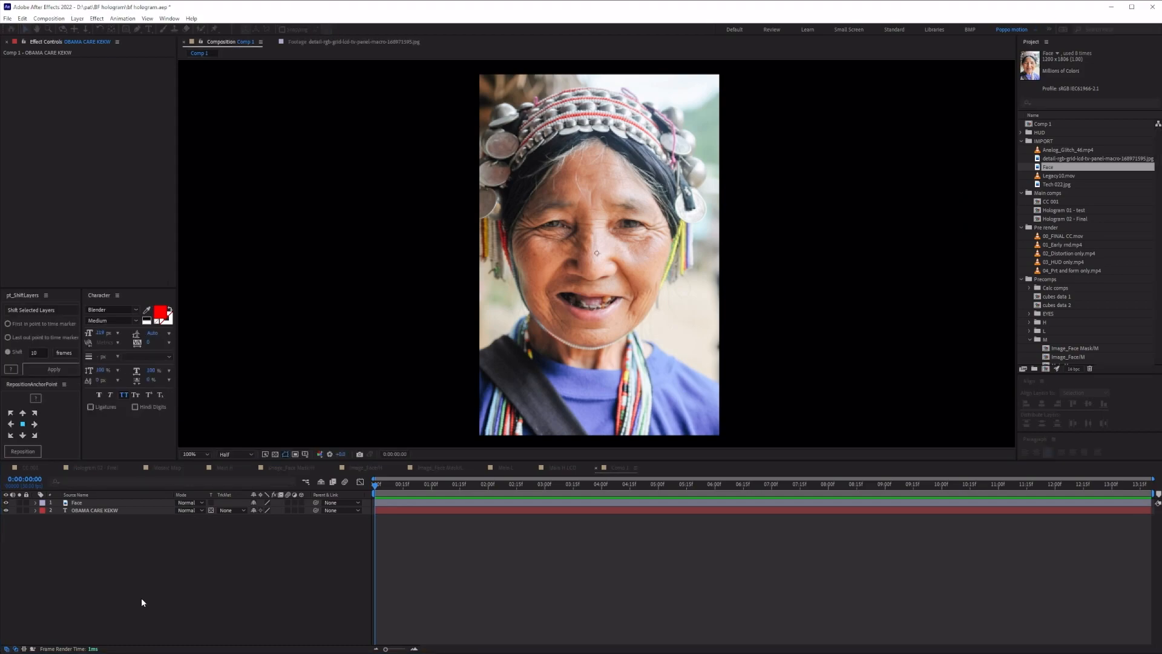
{"action": "mouse_move", "coordinate": [131, 503]}
{"action": "left_mouse_down"}
{"action": "mouse_move", "coordinate": [134, 528]}
{"action": "mouse_move", "coordinate": [115, 507]}
{"action": "left_mouse_up"}
{"action": "left_click", "coordinate": [160, 557]}
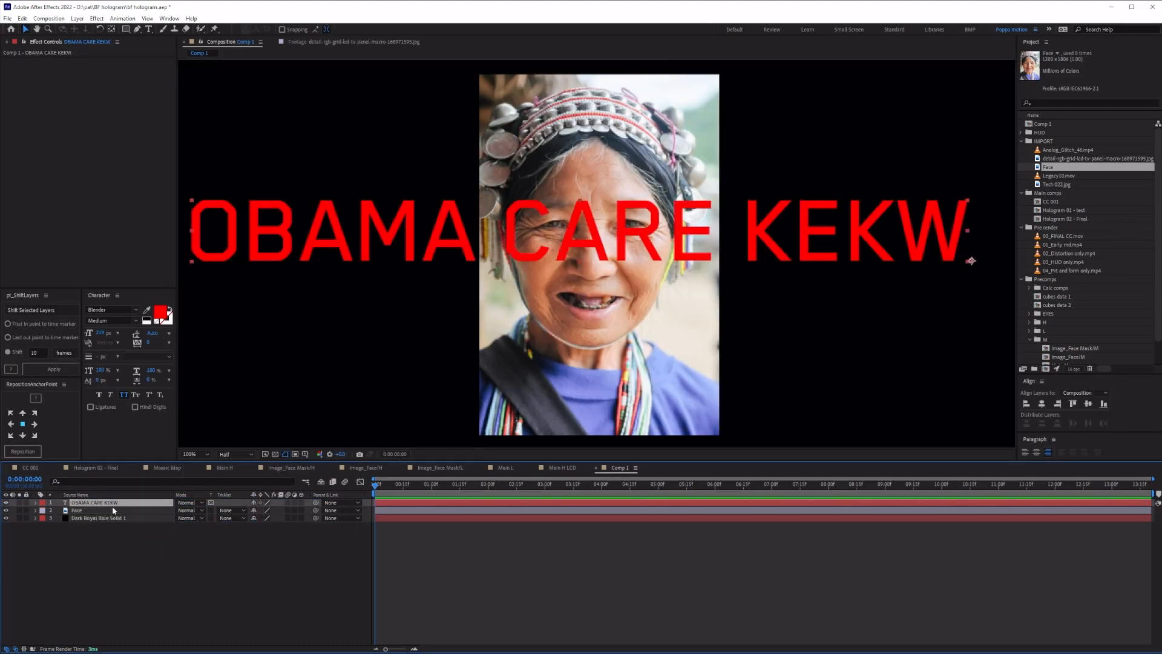
{"action": "left_click", "coordinate": [151, 555]}
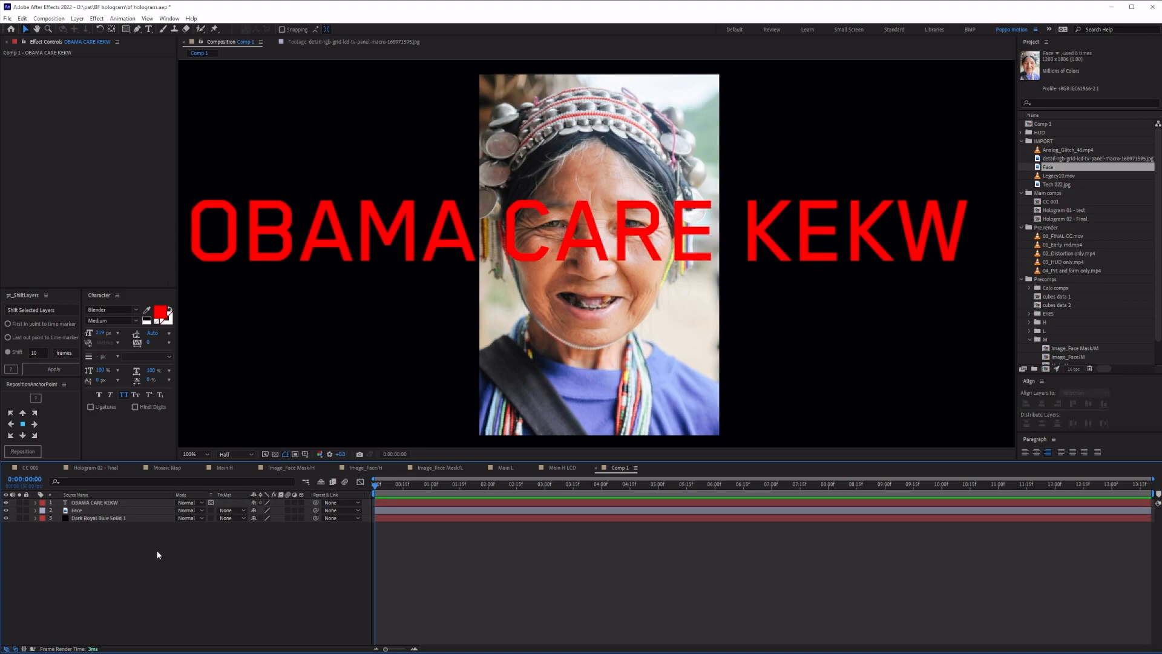
Step: Undo the added solid, the layer reordering and the text layer of the transparency demonstration
{"action": "left_click", "coordinate": [118, 503]}
{"action": "left_click", "coordinate": [98, 577]}
{"action": "key", "text": "ctrl+z"}
{"action": "key", "text": "ctrl+z"}
{"action": "key", "text": "ctrl+z"}
{"action": "key", "text": "ctrl+z"}
{"action": "key", "text": "ctrl+z"}
{"action": "key", "text": "ctrl+z"}
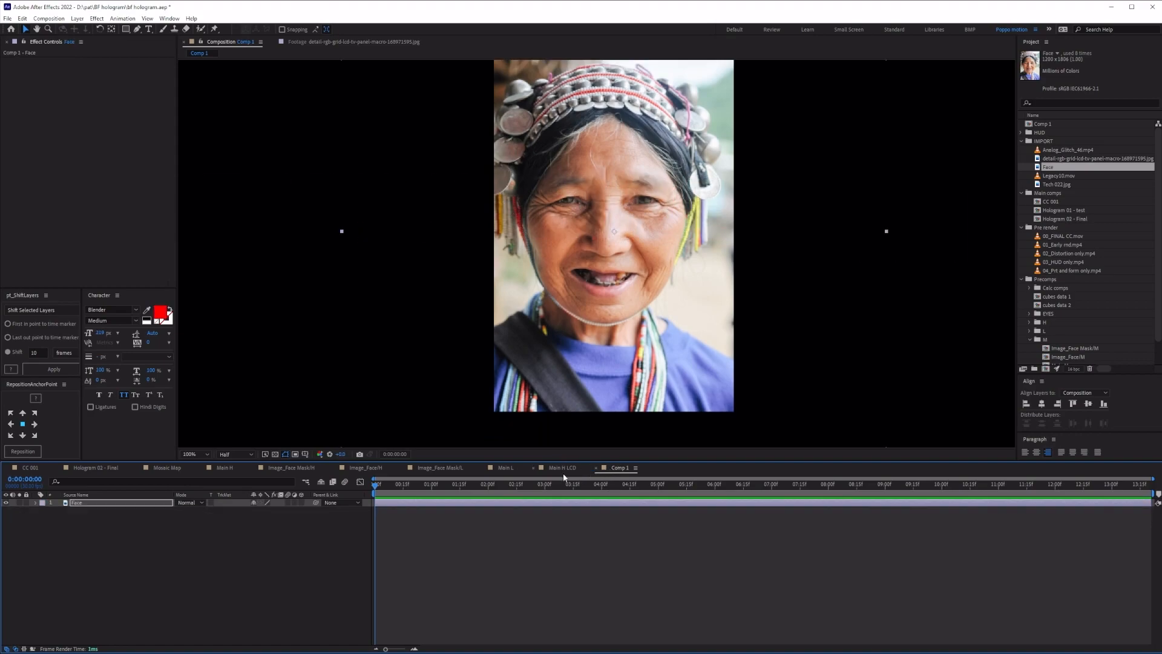
Step: Return to Main H LCD, point out the LCD texture layer and Shape Layer 1, and scrub to 0:00:01:13 to examine the result
{"action": "left_click", "coordinate": [560, 470]}
{"action": "left_click", "coordinate": [104, 503]}
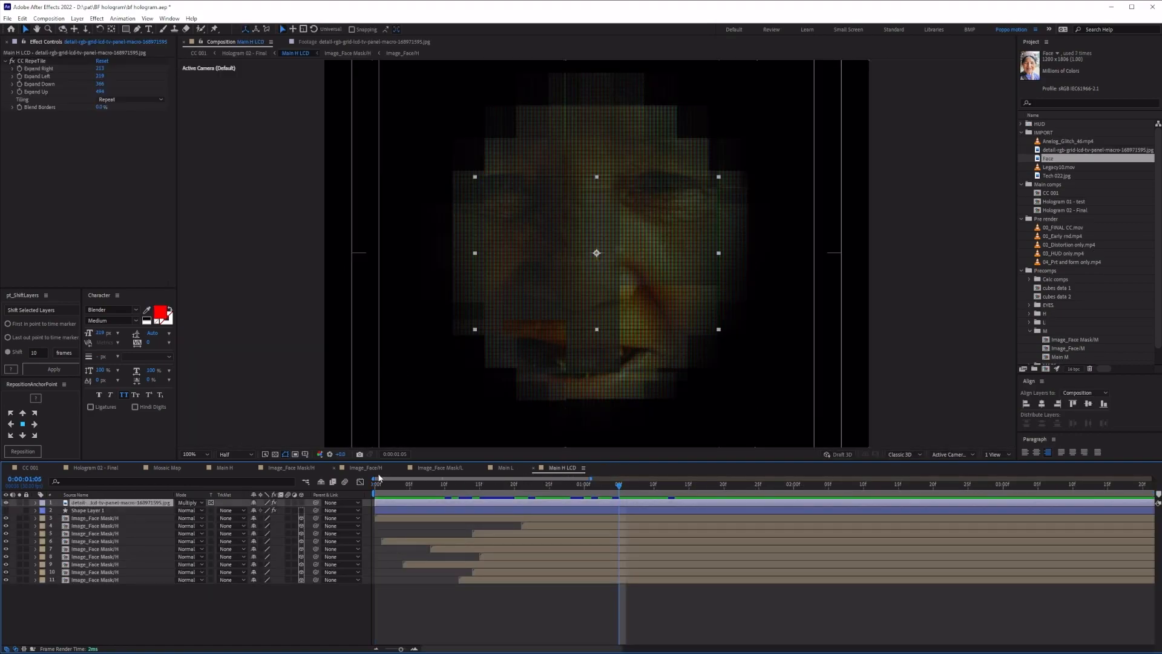
{"action": "left_click", "coordinate": [94, 511]}
{"action": "left_click_drag", "start_coordinate": [411, 486], "coordinate": [675, 515]}
{"action": "left_click", "coordinate": [105, 503]}
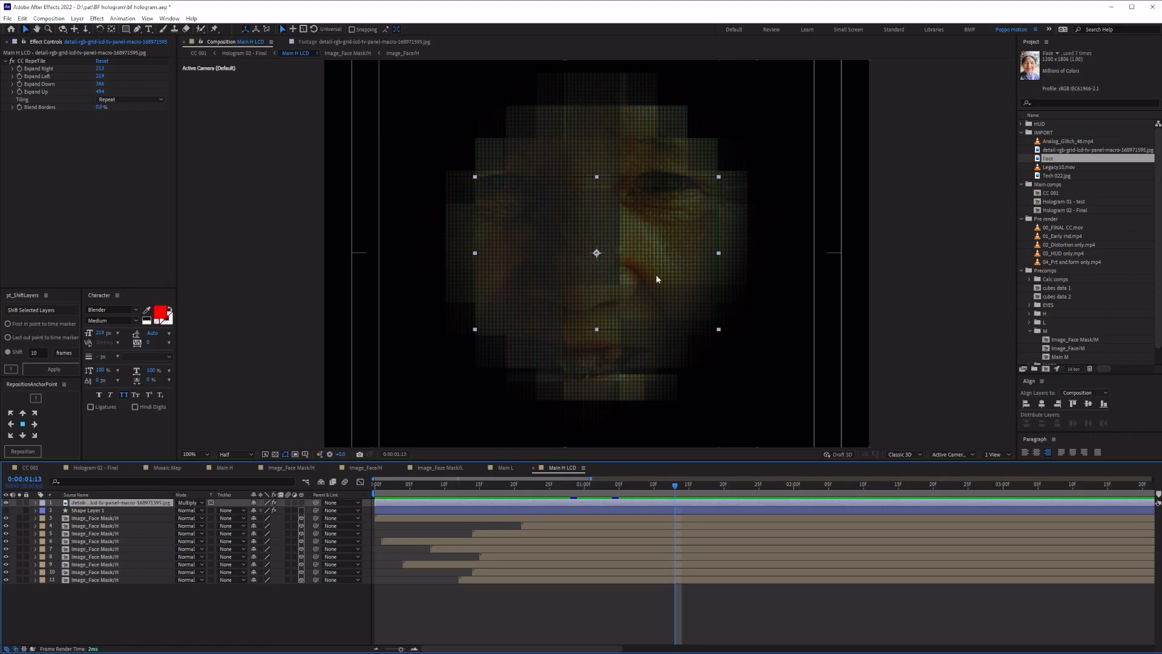
Step: Go back to the Hologram 02 - Final composition and show the face layers in Custom View 1
{"action": "left_click", "coordinate": [259, 53]}
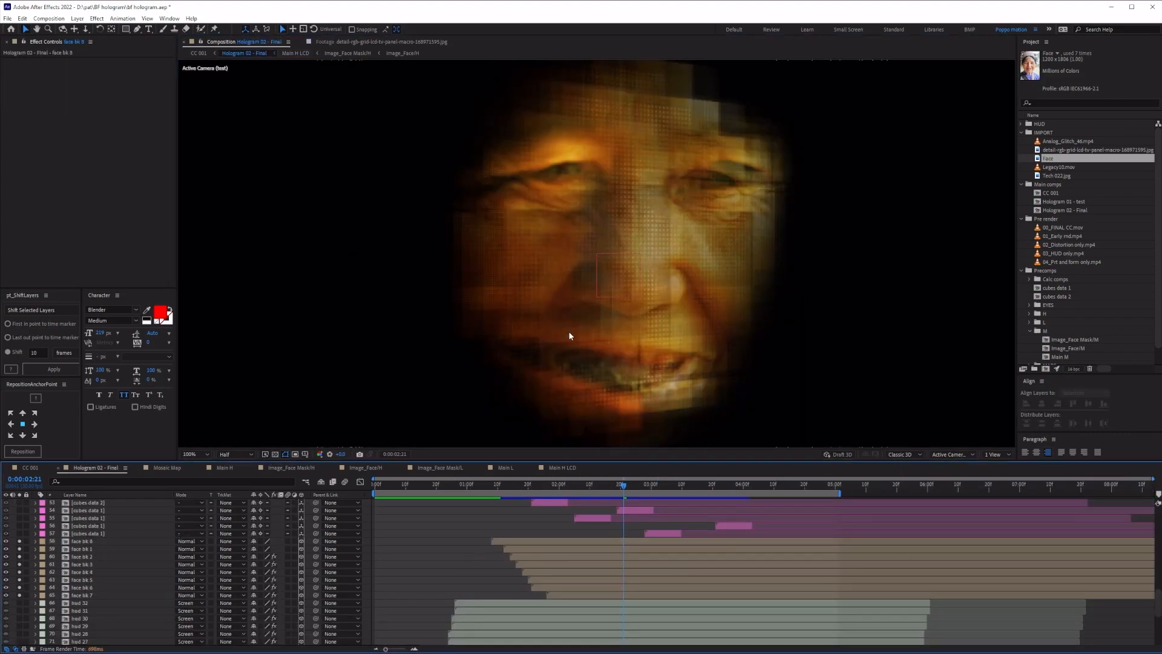
{"action": "left_click", "coordinate": [952, 454]}
{"action": "left_click", "coordinate": [961, 609]}
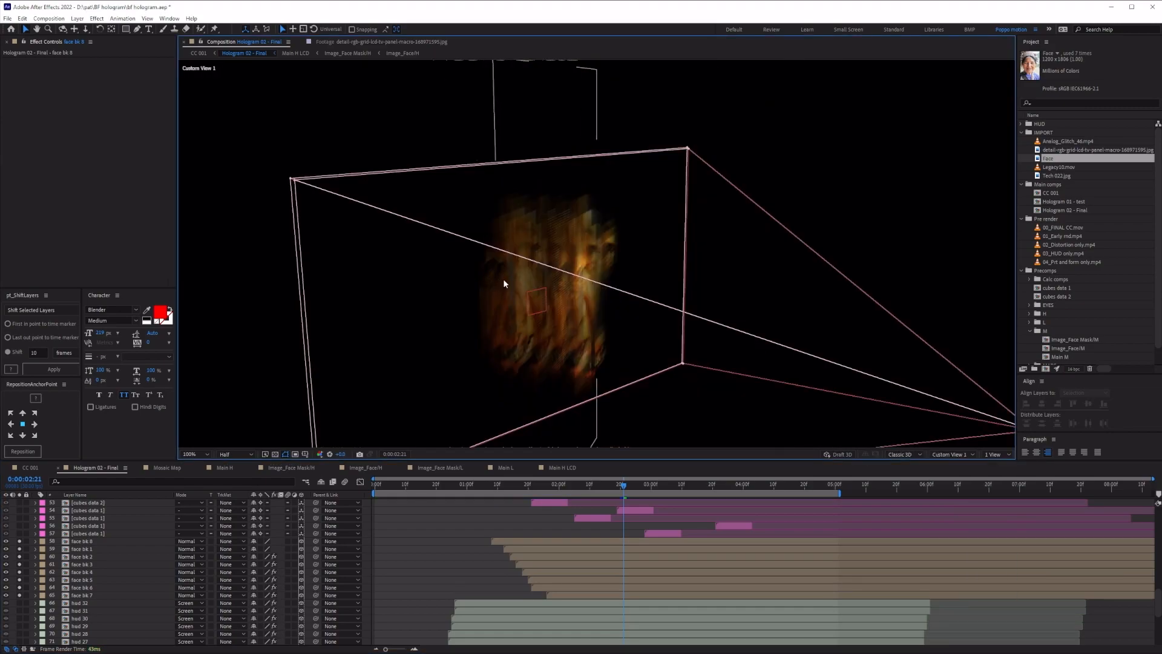
Step: Examine the stacked face layers from several angles and distances in Custom View 1
{"action": "key", "text": "c"}
{"action": "left_click_drag", "start_coordinate": [568, 290], "coordinate": [540, 272]}
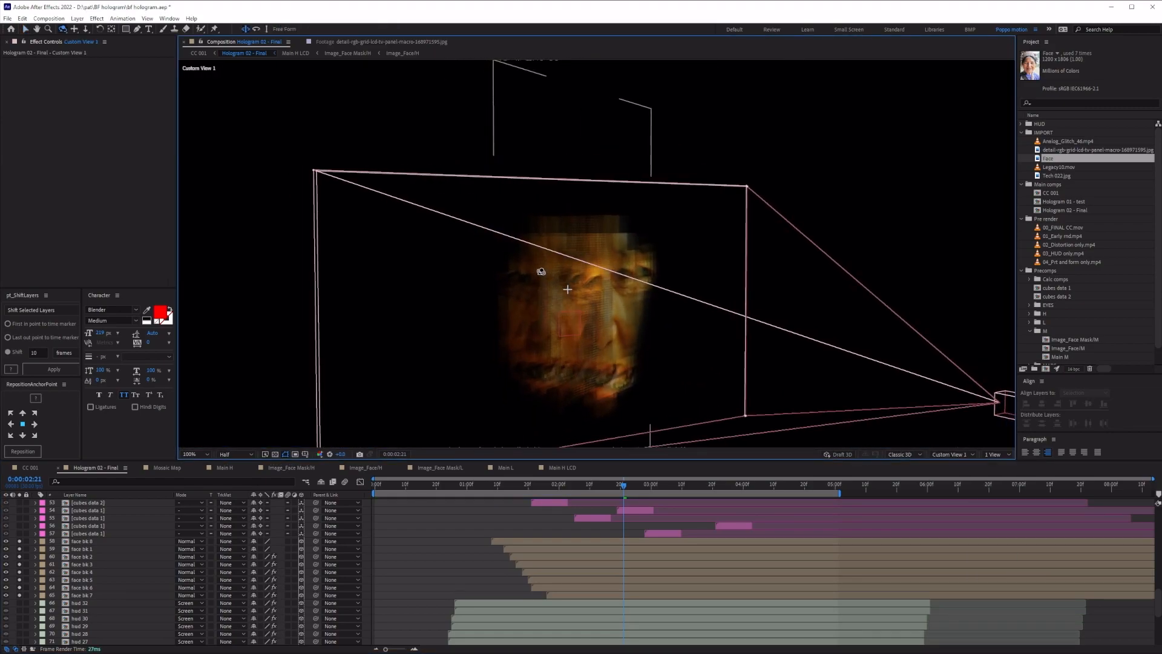
{"action": "left_click", "coordinate": [582, 328]}
{"action": "key", "text": "y"}
{"action": "left_click_drag", "start_coordinate": [557, 330], "coordinate": [537, 230]}
{"action": "scroll", "coordinate": [562, 252], "scroll_direction": "down", "scroll_amount": 1}
{"action": "key", "text": "c"}
{"action": "key", "text": "c"}
{"action": "key", "text": "c"}
{"action": "left_click", "coordinate": [453, 543]}
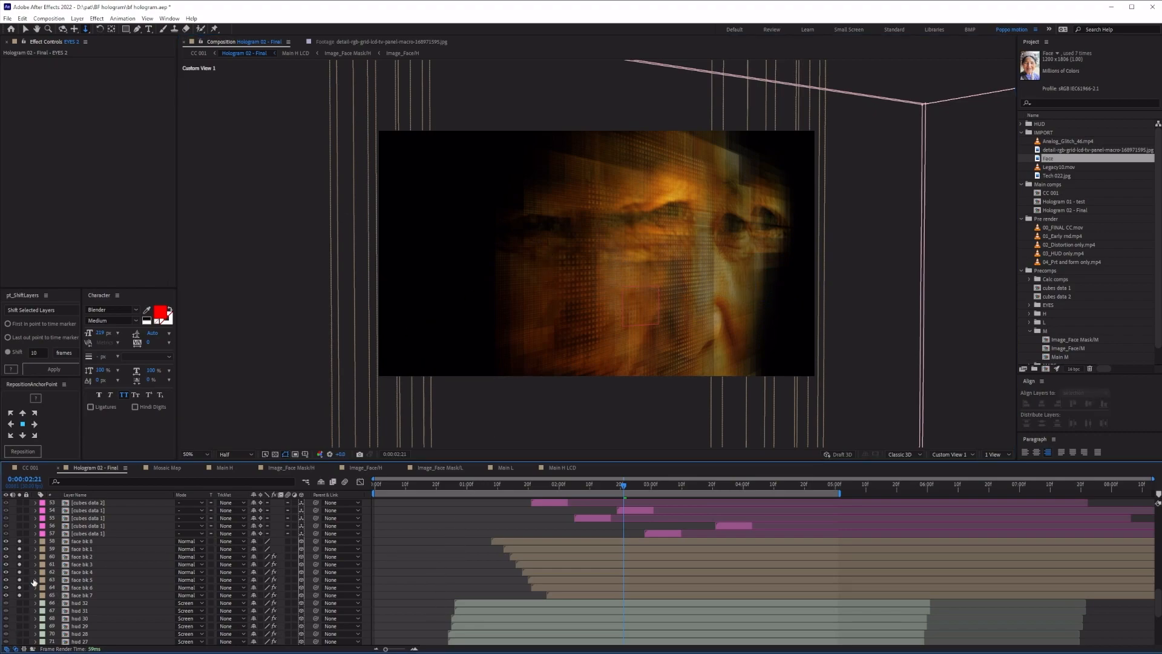
Step: Clear the solo switches of the other face bk layers, compare layer combinations, select face bk 7 and leave it as the only soloed slice
{"action": "left_click_drag", "start_coordinate": [20, 587], "coordinate": [20, 541]}
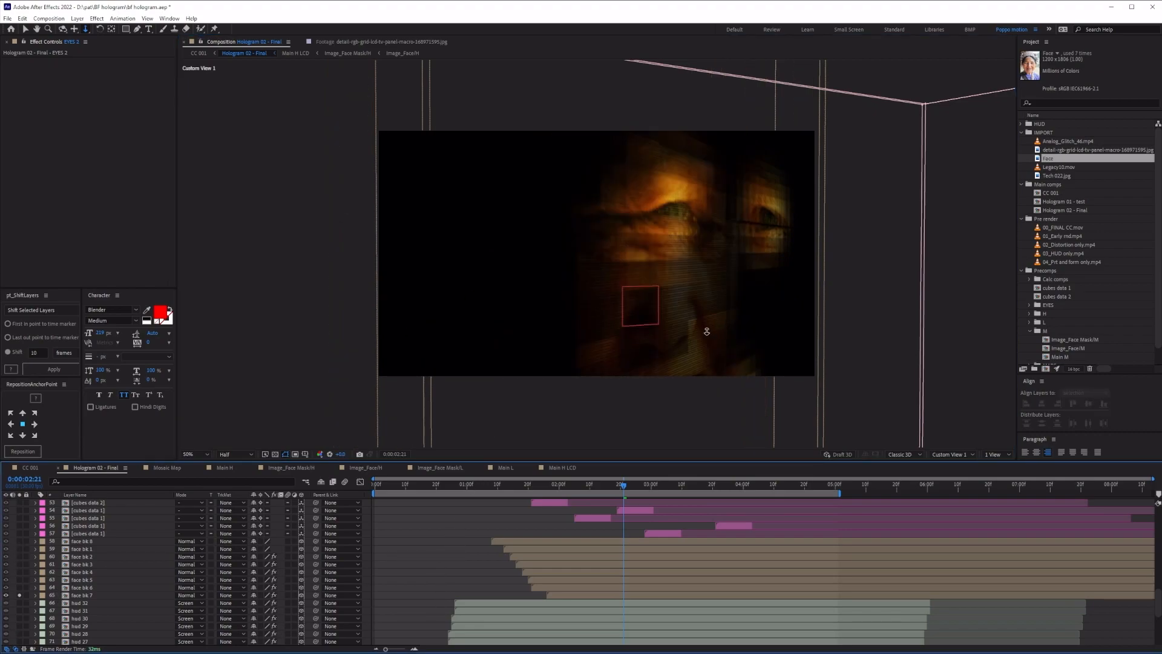
{"action": "mouse_move", "coordinate": [20, 588]}
{"action": "left_mouse_down"}
{"action": "mouse_move", "coordinate": [21, 548]}
{"action": "mouse_move", "coordinate": [19, 580]}
{"action": "left_mouse_up"}
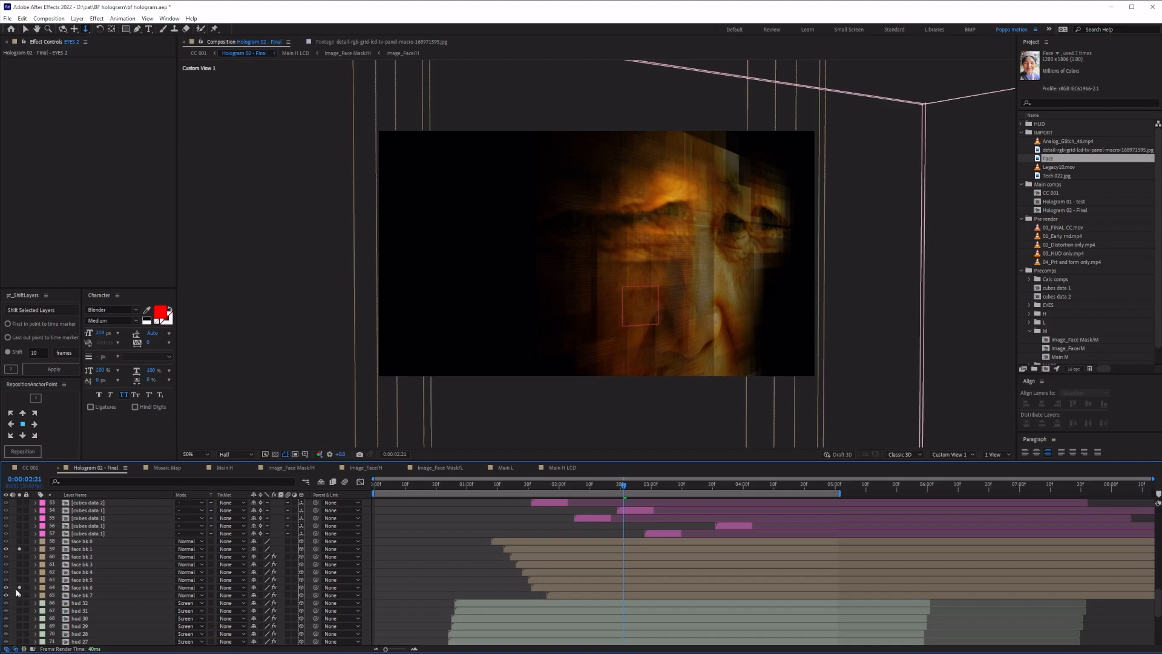
{"action": "left_click", "coordinate": [117, 596]}
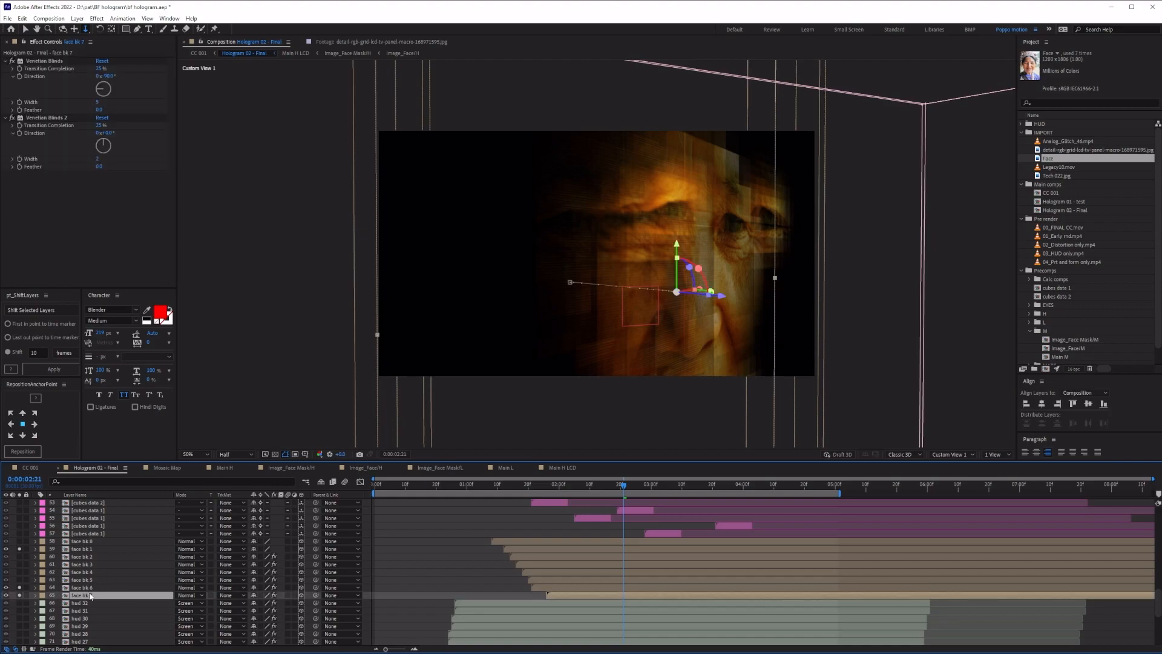
{"action": "left_click", "coordinate": [20, 587]}
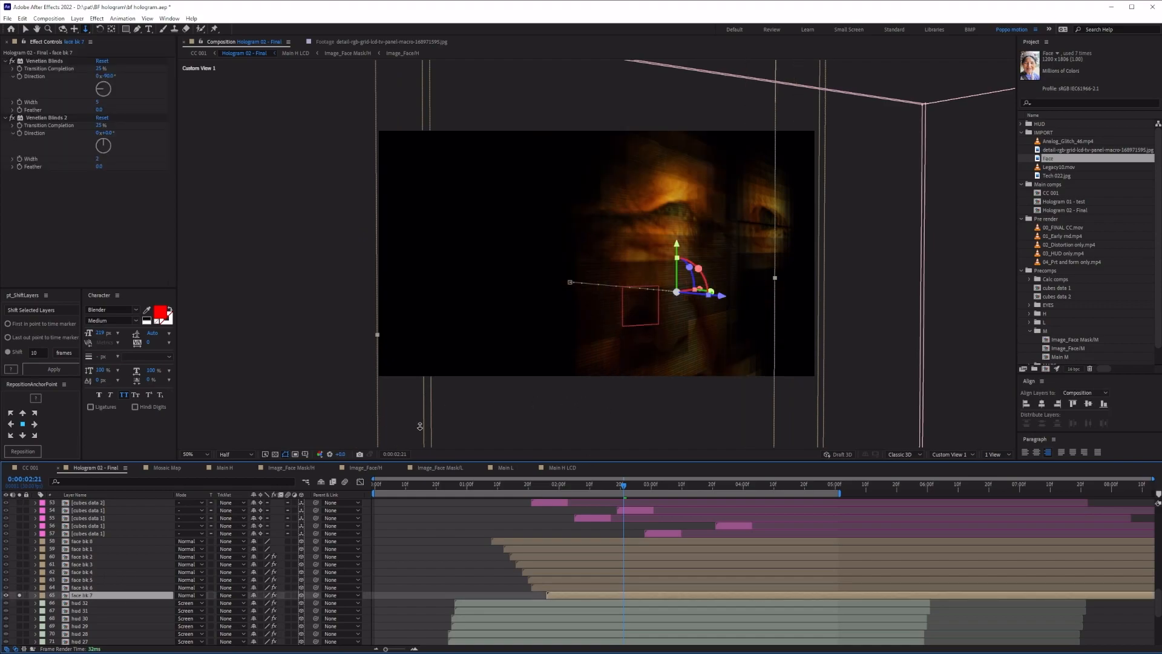
Step: Collapse the CAMERA CTRL layer's properties and switch the composition viewer to the Active Camera (test) view
{"action": "scroll", "coordinate": [54, 572], "scroll_direction": "up", "scroll_amount": 6}
{"action": "scroll", "coordinate": [22, 539], "scroll_direction": "up", "scroll_amount": 11}
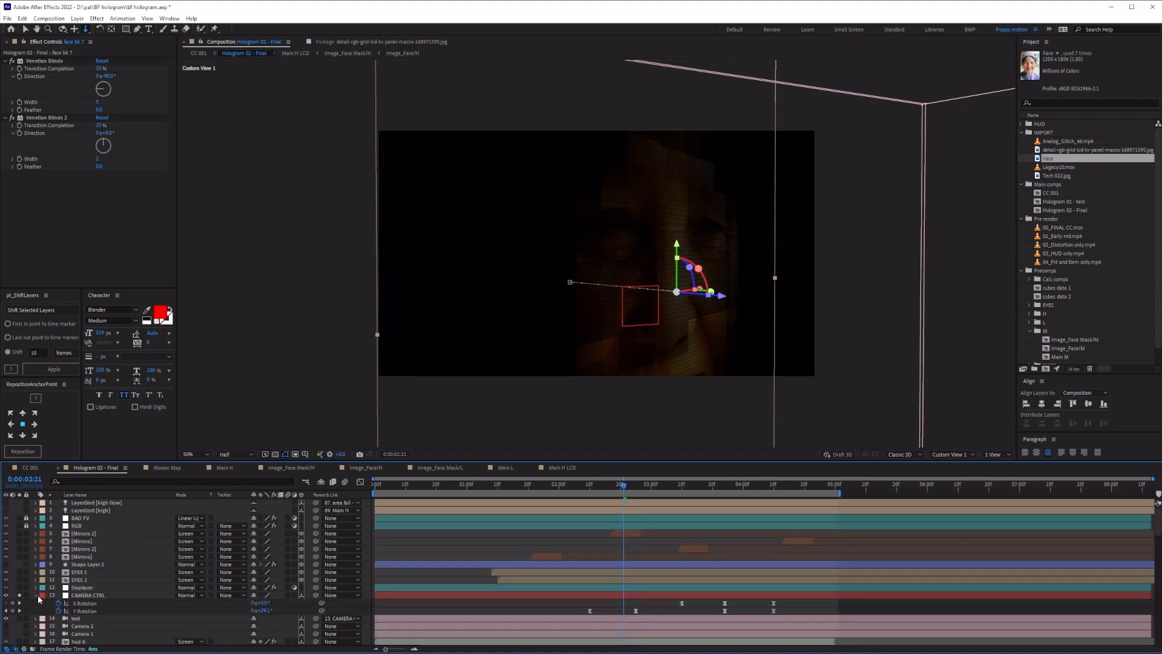
{"action": "left_click", "coordinate": [34, 595]}
{"action": "left_click", "coordinate": [950, 454]}
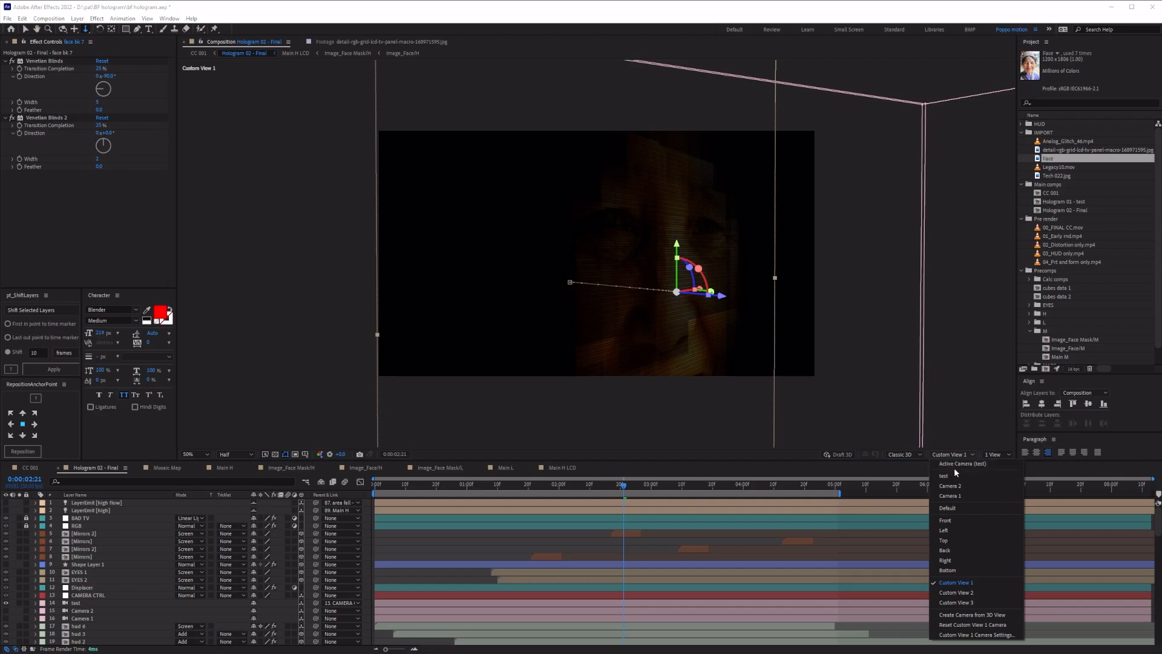
{"action": "left_click", "coordinate": [956, 476]}
{"action": "scroll", "coordinate": [782, 353], "scroll_direction": "up", "scroll_amount": 1}
{"action": "scroll", "coordinate": [563, 575], "scroll_direction": "down", "scroll_amount": 10}
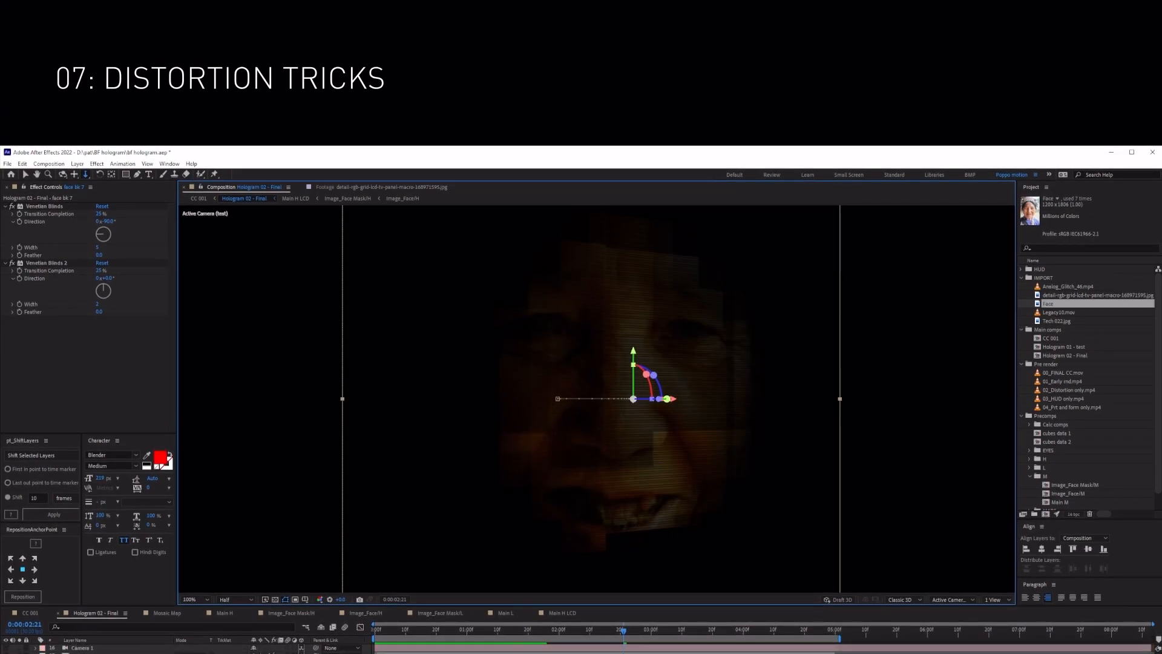
{"action": "scroll", "coordinate": [581, 648], "scroll_direction": "down", "scroll_amount": 8}
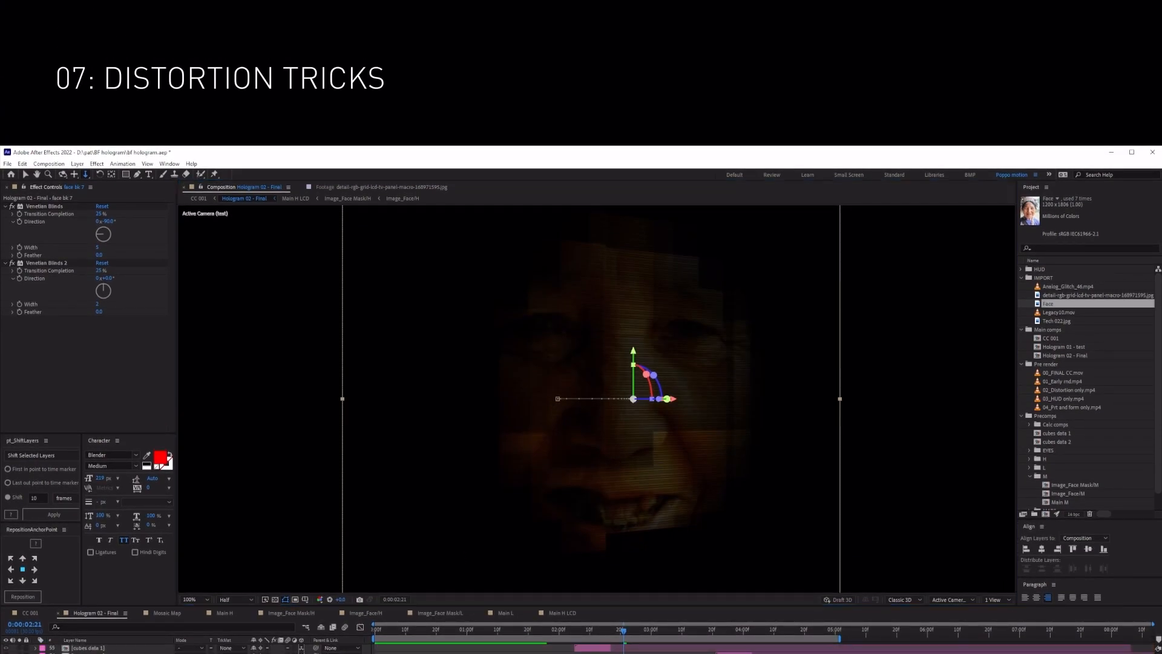
{"action": "left_click_drag", "start_coordinate": [13, 207], "coordinate": [17, 279]}
Step: Create a new composition with the default settings and place the Face image in it
{"action": "key", "text": "ctrl+n"}
{"action": "key", "text": "Return"}
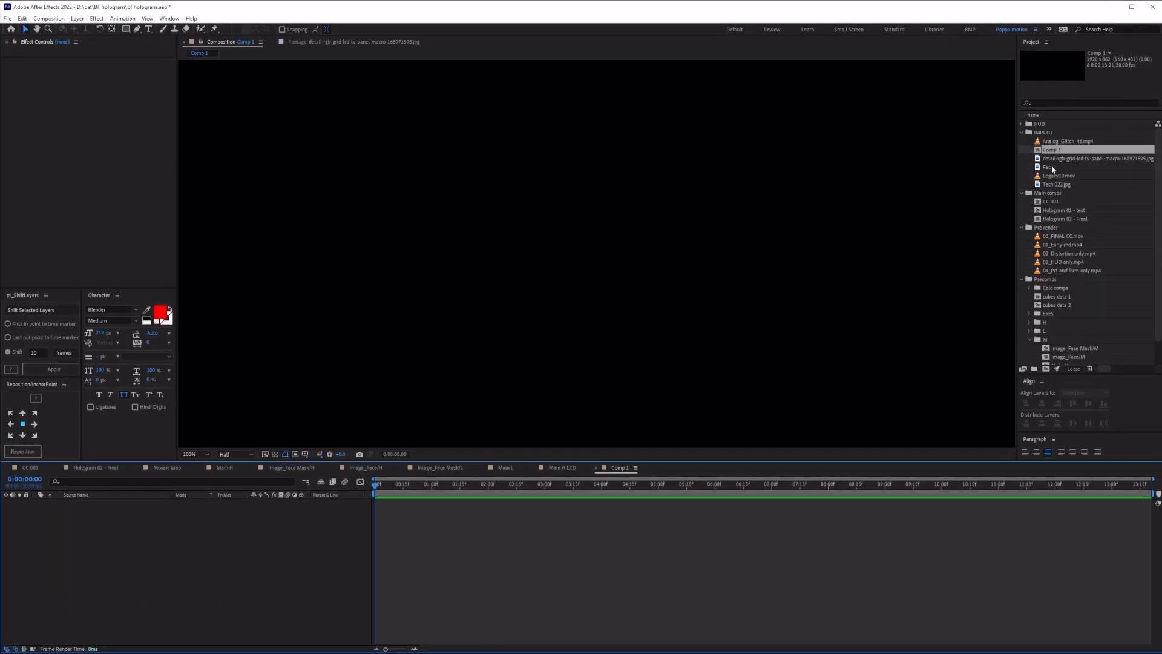
{"action": "left_click_drag", "start_coordinate": [1051, 165], "coordinate": [604, 235]}
Step: Apply the Venetian Blinds effect to the Face layer and raise its Transition Completion to about 45%
{"action": "key", "text": "ctrl+space"}
{"action": "type", "text": "vene"}
{"action": "left_click", "coordinate": [575, 321]}
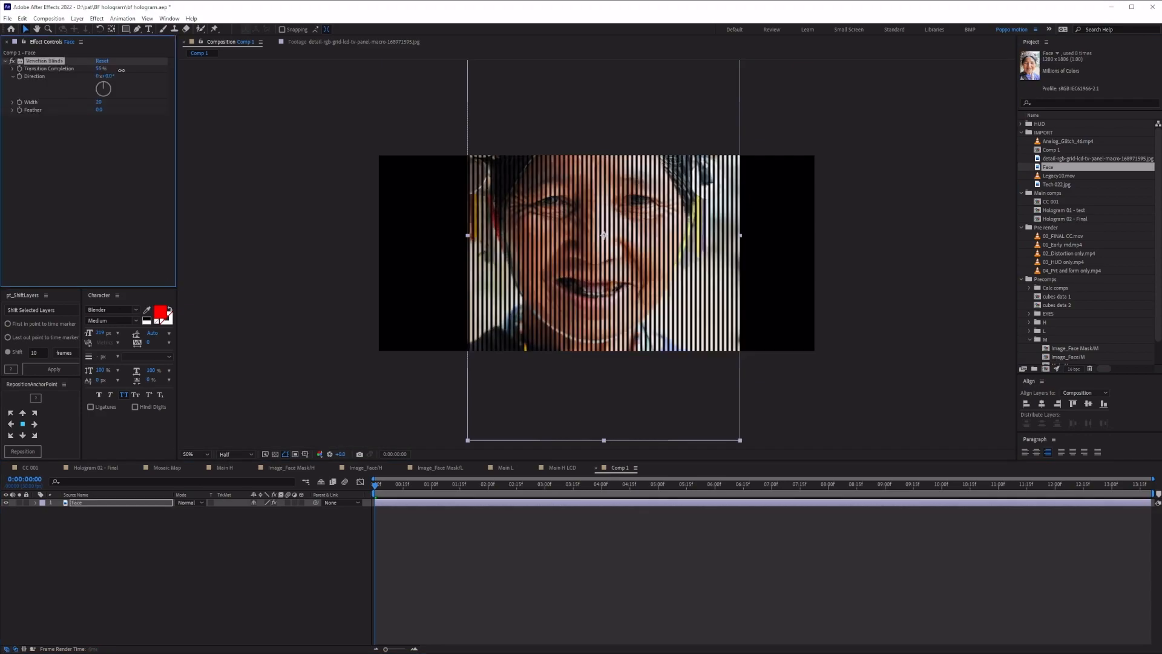
{"action": "left_click_drag", "start_coordinate": [109, 71], "coordinate": [119, 71]}
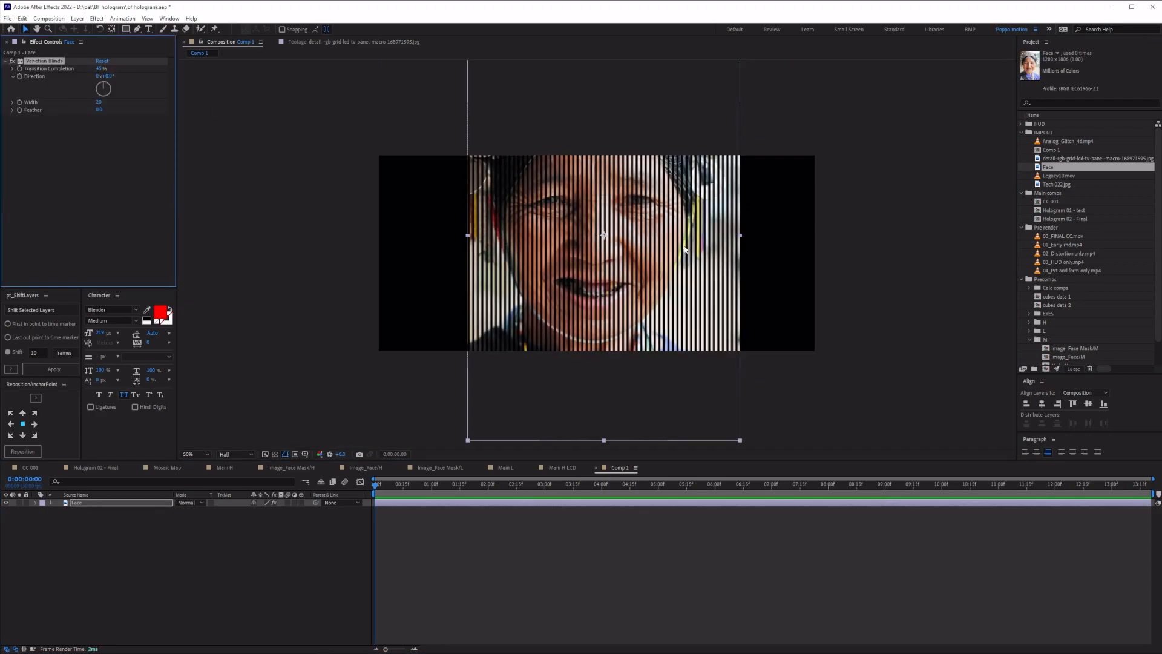
Step: Duplicate the Venetian Blinds effect on the Face layer and set the copy's Direction to 90° to form a grid
{"action": "scroll", "coordinate": [682, 248], "scroll_direction": "up", "scroll_amount": 1}
{"action": "key", "text": "ctrl+d"}
{"action": "left_click", "coordinate": [108, 134]}
{"action": "type", "text": "90"}
{"action": "key", "text": "Return"}
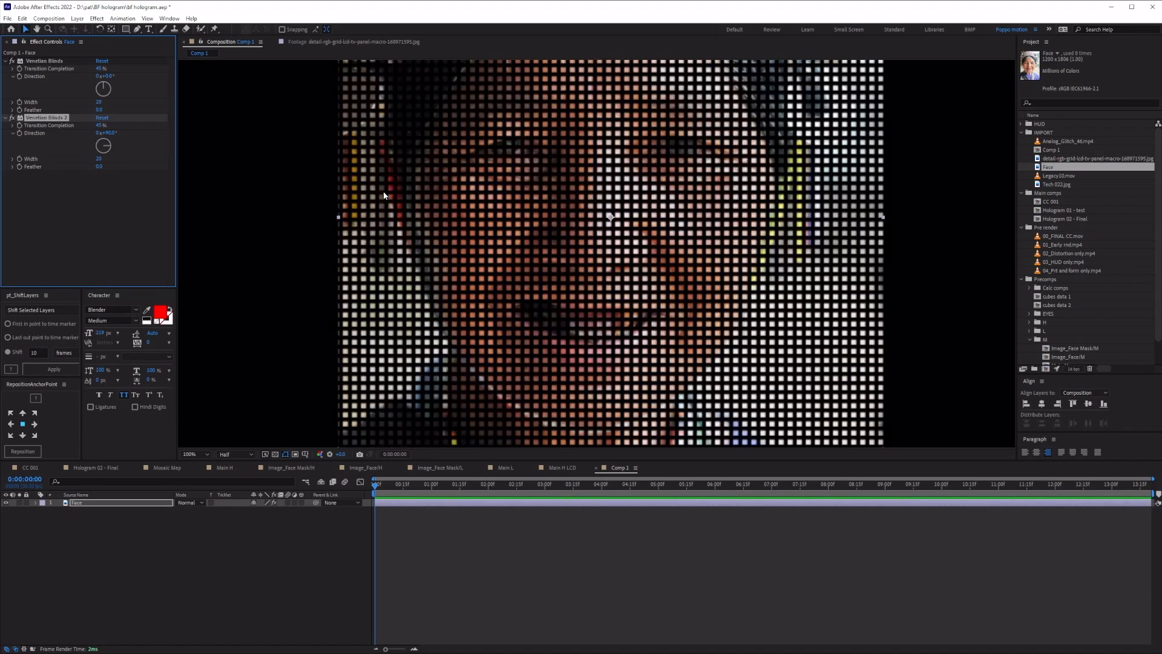
Step: Compare the grid with the first Venetian Blinds effect off and on, and adjust both effects' Transition Completion
{"action": "left_click", "coordinate": [11, 61]}
{"action": "left_click", "coordinate": [11, 61]}
{"action": "mouse_move", "coordinate": [98, 127]}
{"action": "left_mouse_down"}
{"action": "mouse_move", "coordinate": [79, 127]}
{"action": "mouse_move", "coordinate": [99, 128]}
{"action": "left_mouse_up"}
{"action": "left_click_drag", "start_coordinate": [99, 70], "coordinate": [91, 75]}
{"action": "left_click", "coordinate": [86, 235]}
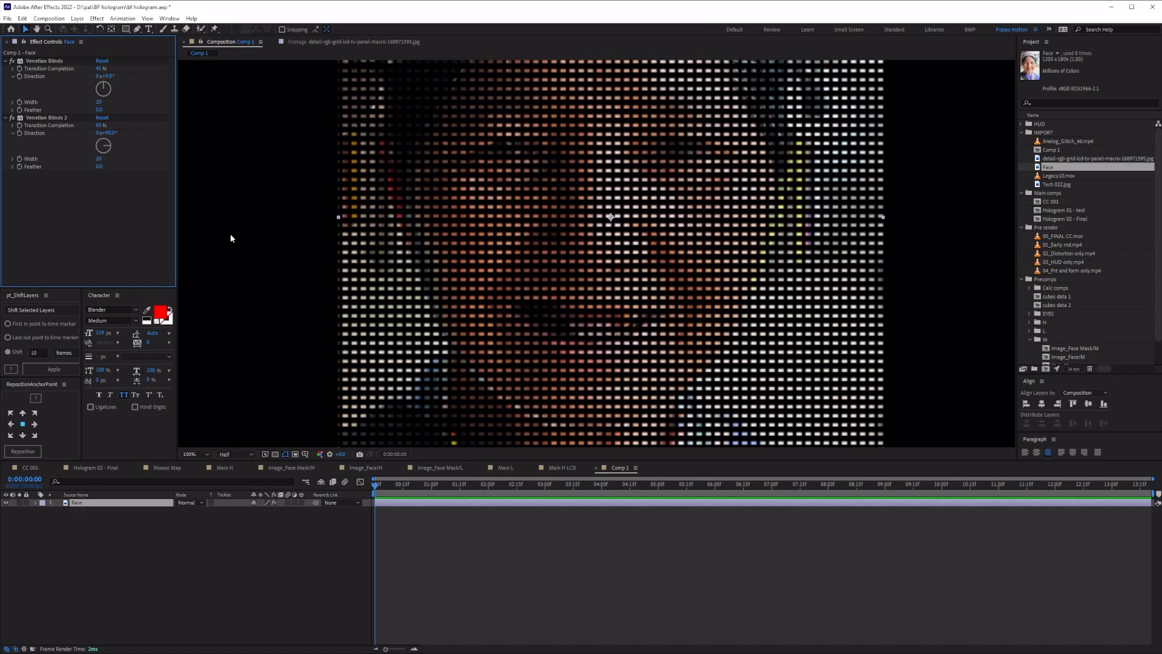
Step: Add the expression wiggle(4,50) to the Transition Completion of Venetian Blinds 2 and preview the flickering grid
{"action": "left_click", "coordinate": [20, 125], "text": "alt"}
{"action": "type", "text": "wiggle(4,50"}
{"action": "left_click", "coordinate": [384, 487]}
{"action": "left_click_drag", "start_coordinate": [375, 489], "coordinate": [636, 503]}
{"action": "key", "text": "space"}
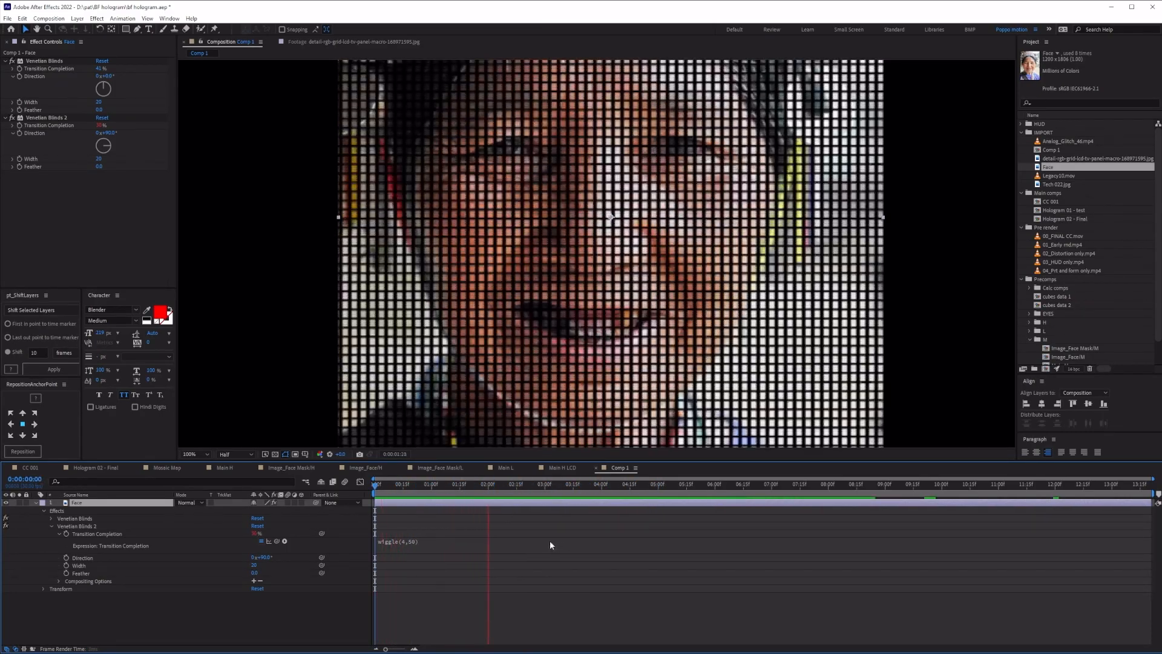
Step: Return to the start of the timeline and disable the wiggle expression on Venetian Blinds 2
{"action": "left_click", "coordinate": [552, 492]}
{"action": "left_click_drag", "start_coordinate": [553, 492], "coordinate": [266, 491]}
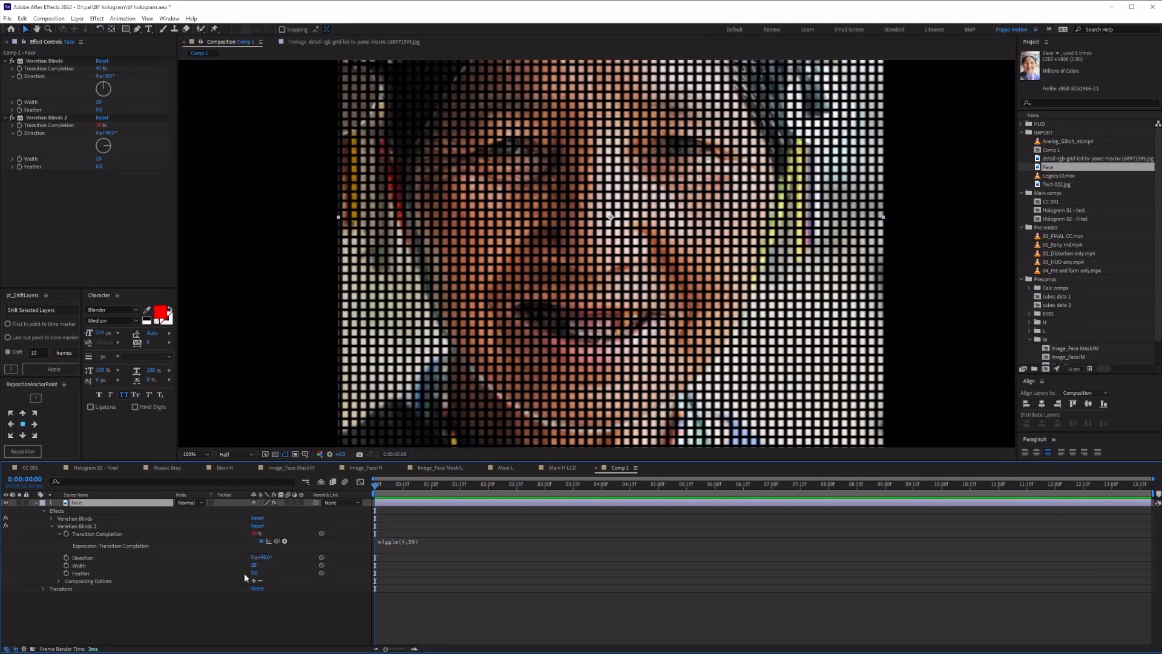
{"action": "left_click", "coordinate": [203, 616]}
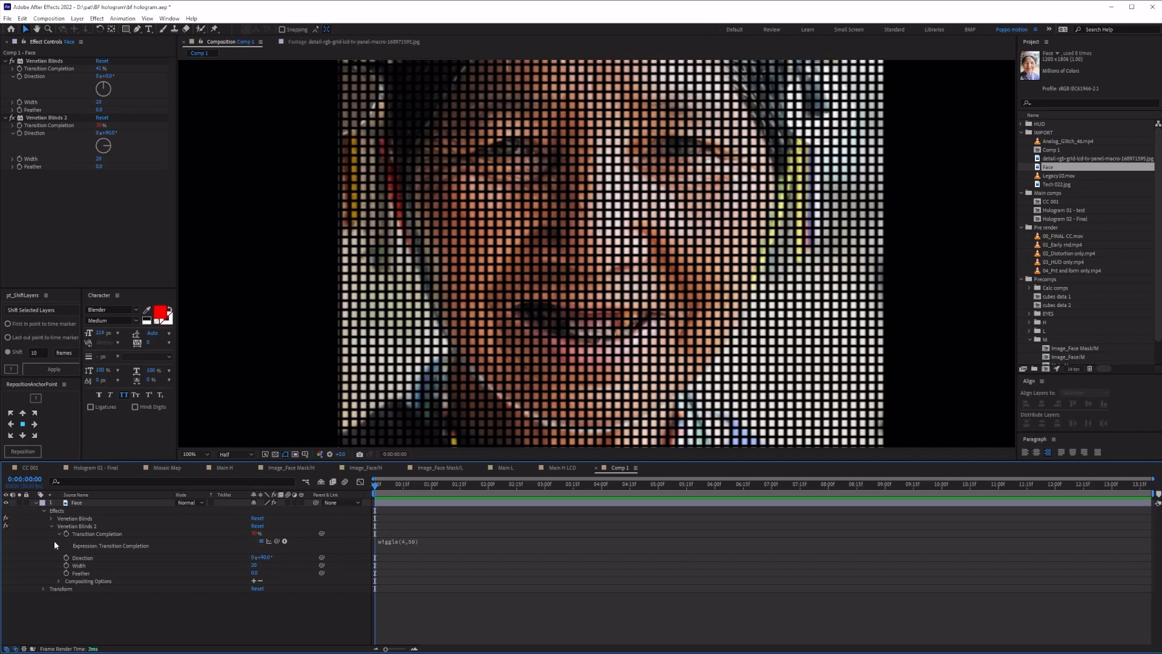
{"action": "left_click", "coordinate": [261, 540]}
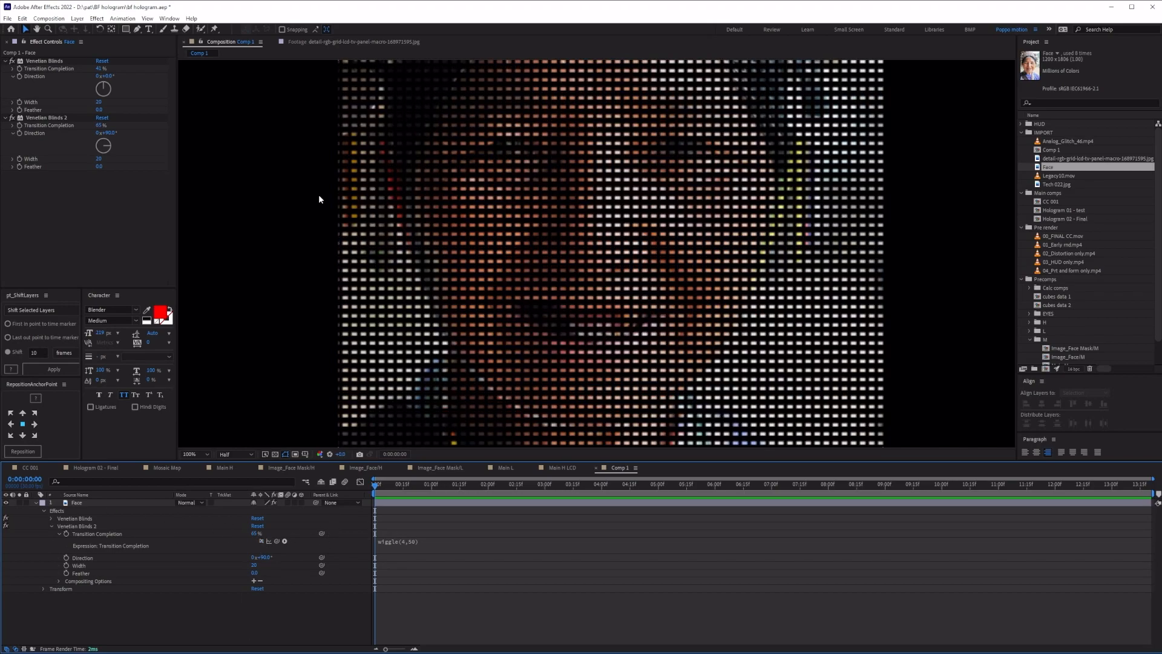
Step: In Hologram 02 - Final, solo face bk 6 and face bk 5 as well, and show the CC Block Load effect on face bk 5
{"action": "left_click", "coordinate": [89, 467]}
{"action": "left_click", "coordinate": [84, 564]}
{"action": "left_click", "coordinate": [84, 571]}
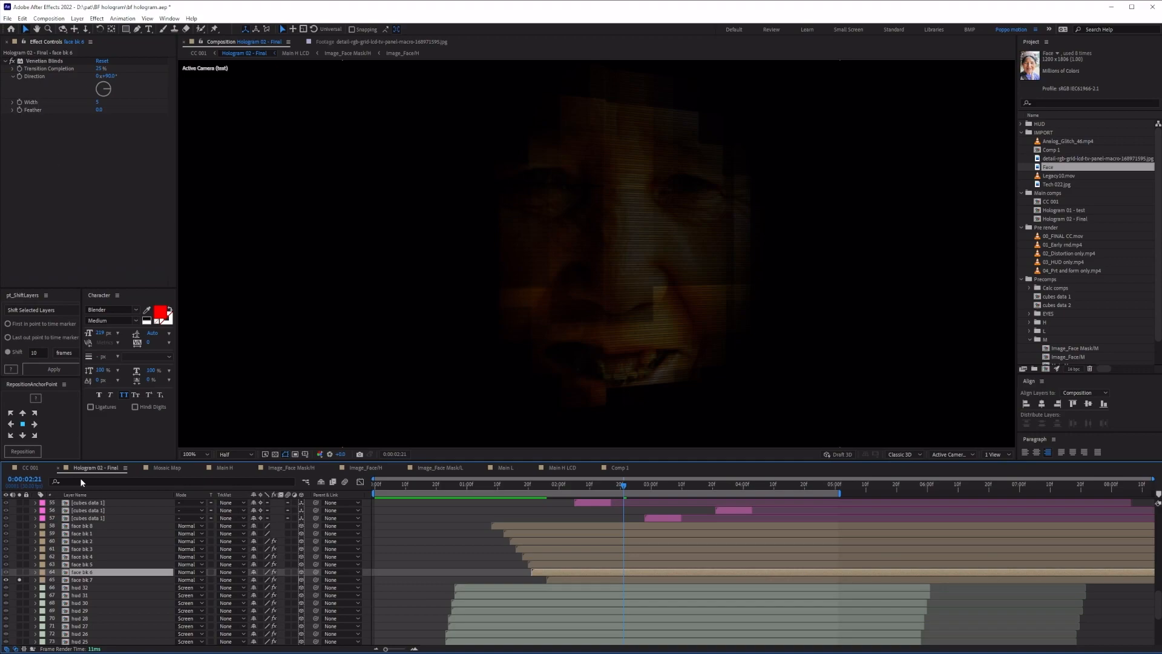
{"action": "left_click", "coordinate": [19, 572]}
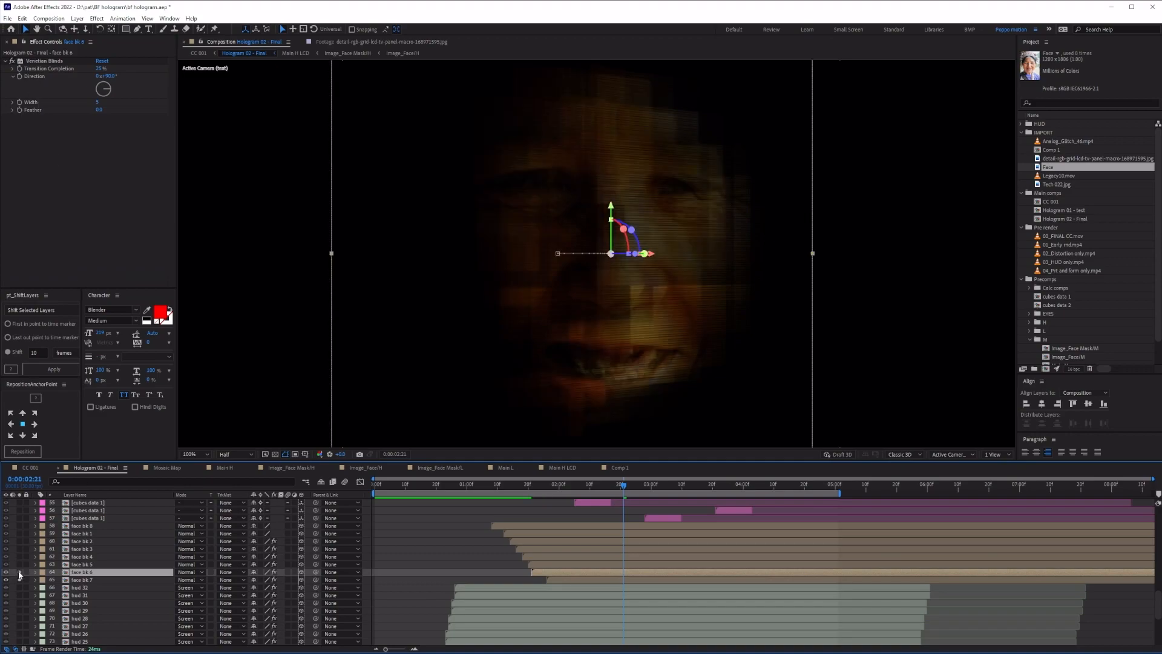
{"action": "left_click", "coordinate": [20, 564]}
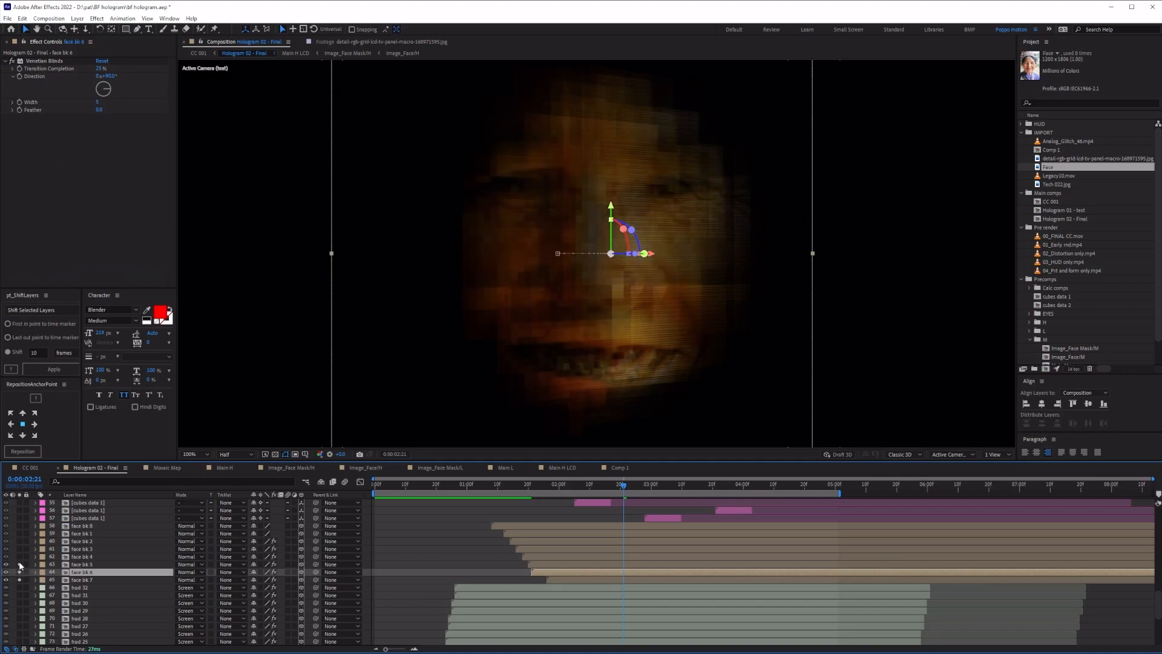
{"action": "left_click", "coordinate": [73, 565]}
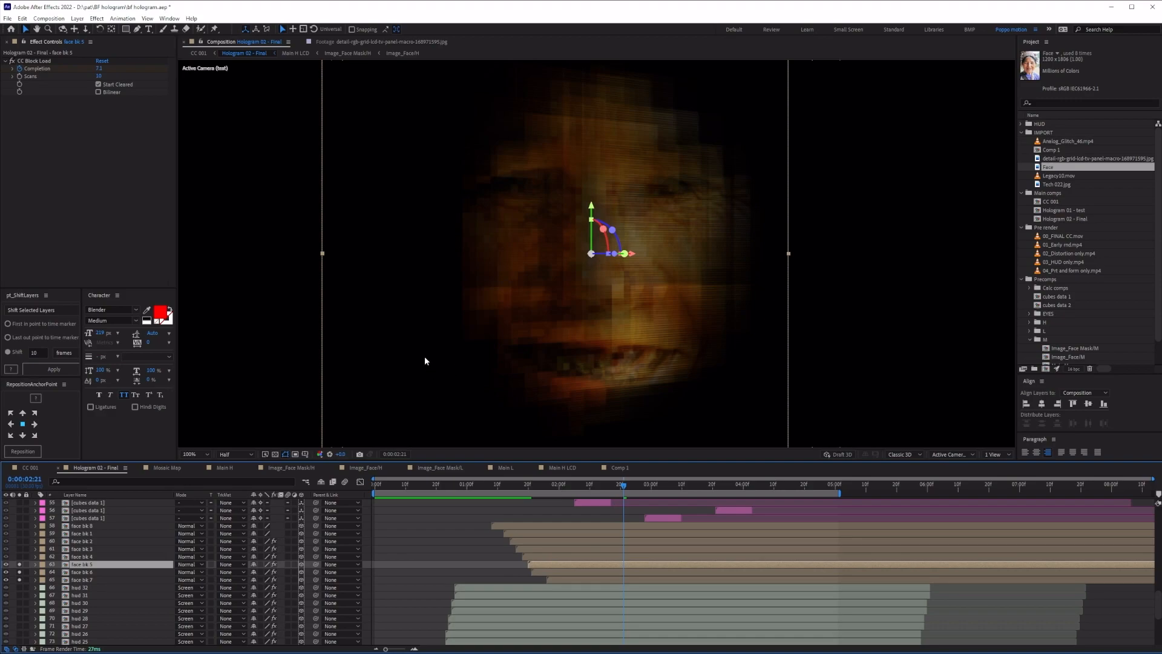
Step: Return to Comp 1, remove all effects from the Face layer and scale the image down inside the frame
{"action": "left_click", "coordinate": [616, 467]}
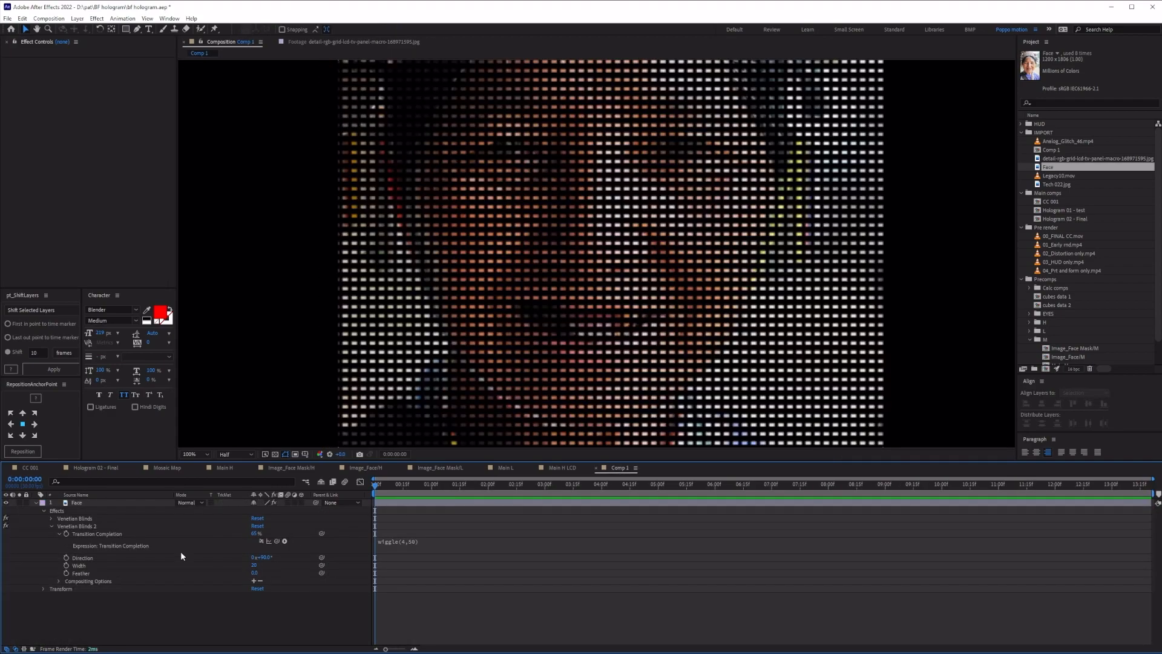
{"action": "left_click", "coordinate": [112, 512]}
{"action": "left_click", "coordinate": [41, 61]}
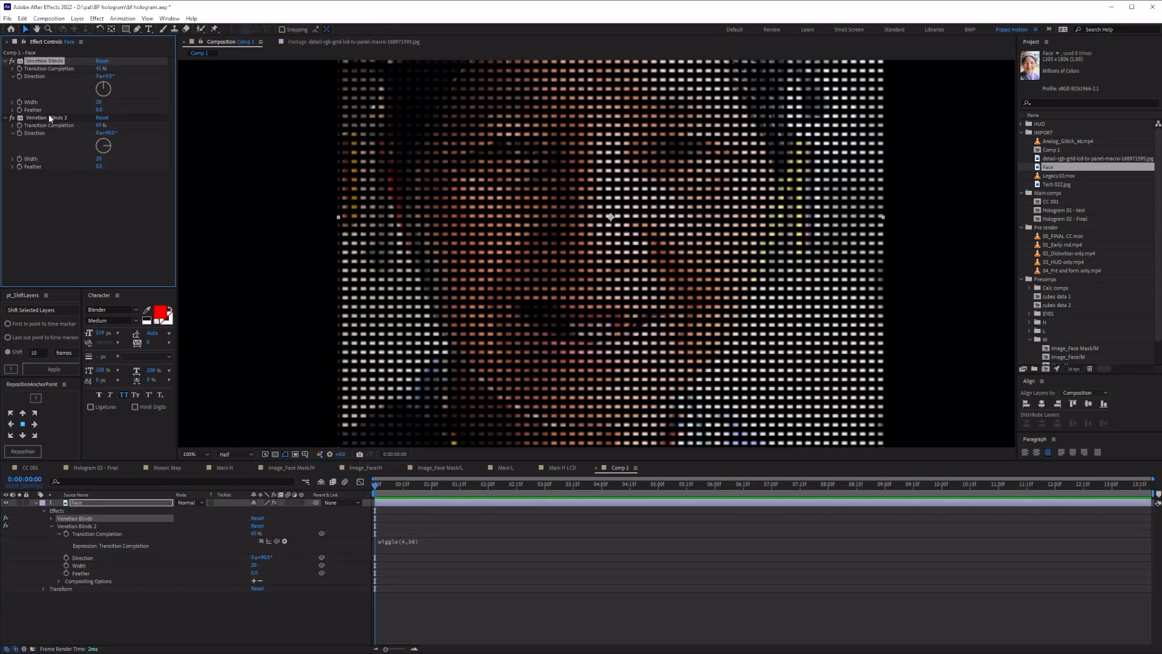
{"action": "key", "text": "ctrl+shift+e"}
{"action": "key", "text": "comma"}
{"action": "left_click_drag", "start_coordinate": [740, 440], "coordinate": [696, 371]}
{"action": "key", "text": "period"}
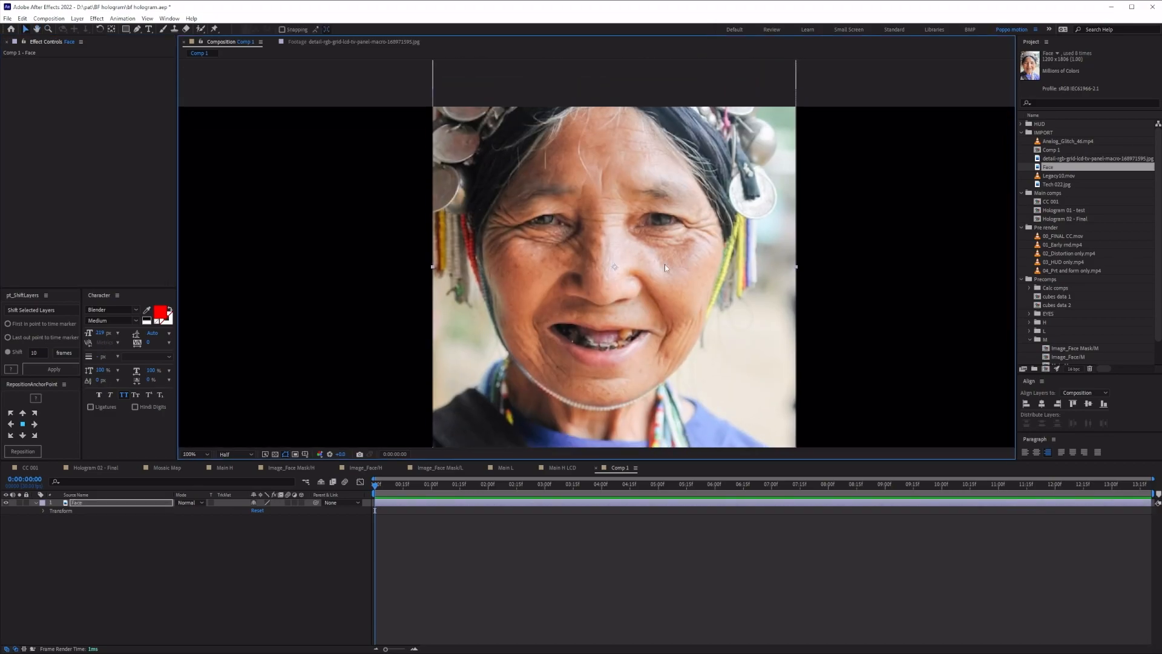
{"action": "key", "text": "comma"}
Step: Apply the CC Block Load effect to the Face layer and raise its Completion slightly
{"action": "key", "text": "ctrl+space"}
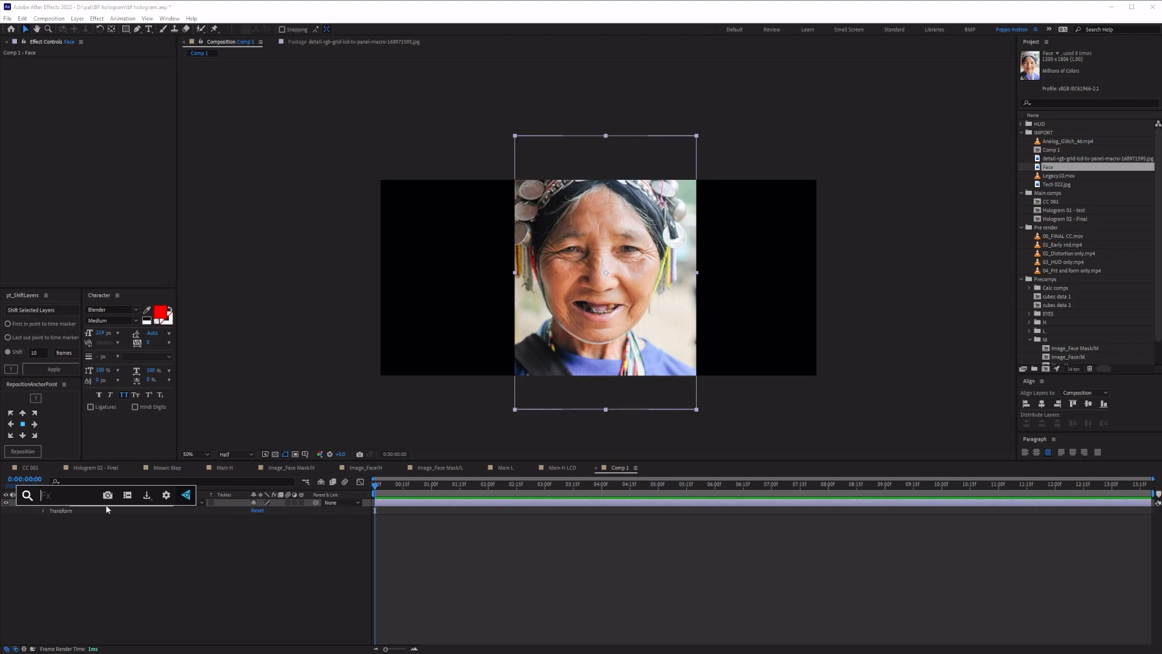
{"action": "type", "text": "bl"}
{"action": "key", "text": "Return"}
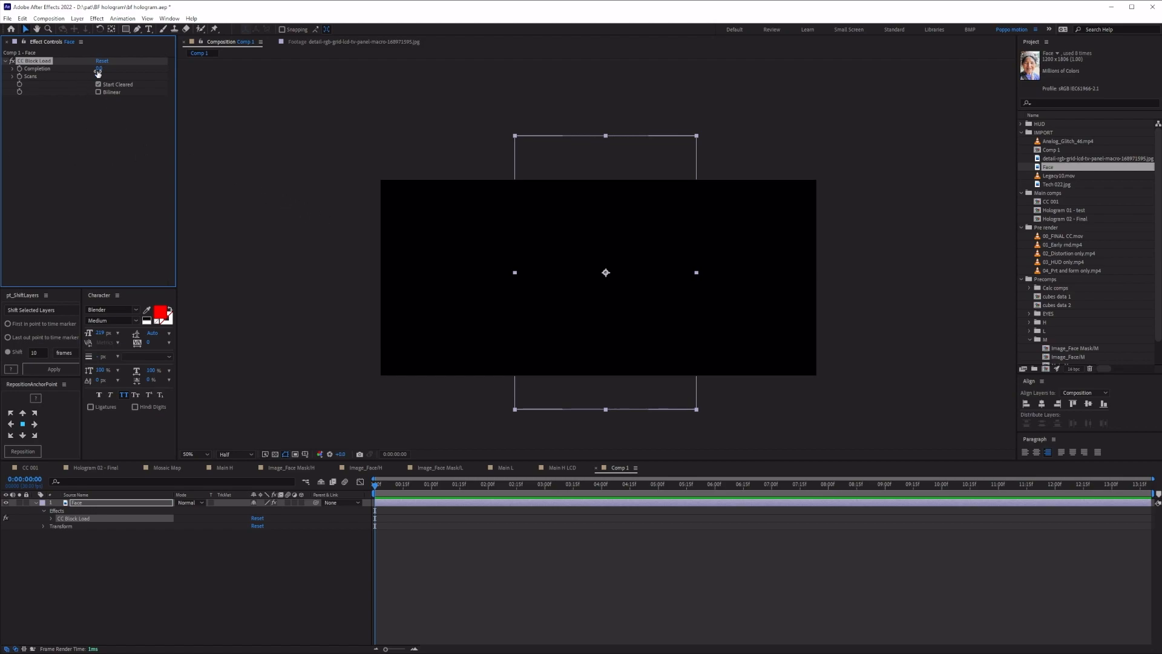
{"action": "left_click_drag", "start_coordinate": [100, 69], "coordinate": [100, 69]}
Step: Set the preview resolution to Full and raise CC Block Load's Completion to 7 while examining the pixel blocks
{"action": "scroll", "coordinate": [571, 163], "scroll_direction": "up", "scroll_amount": 3}
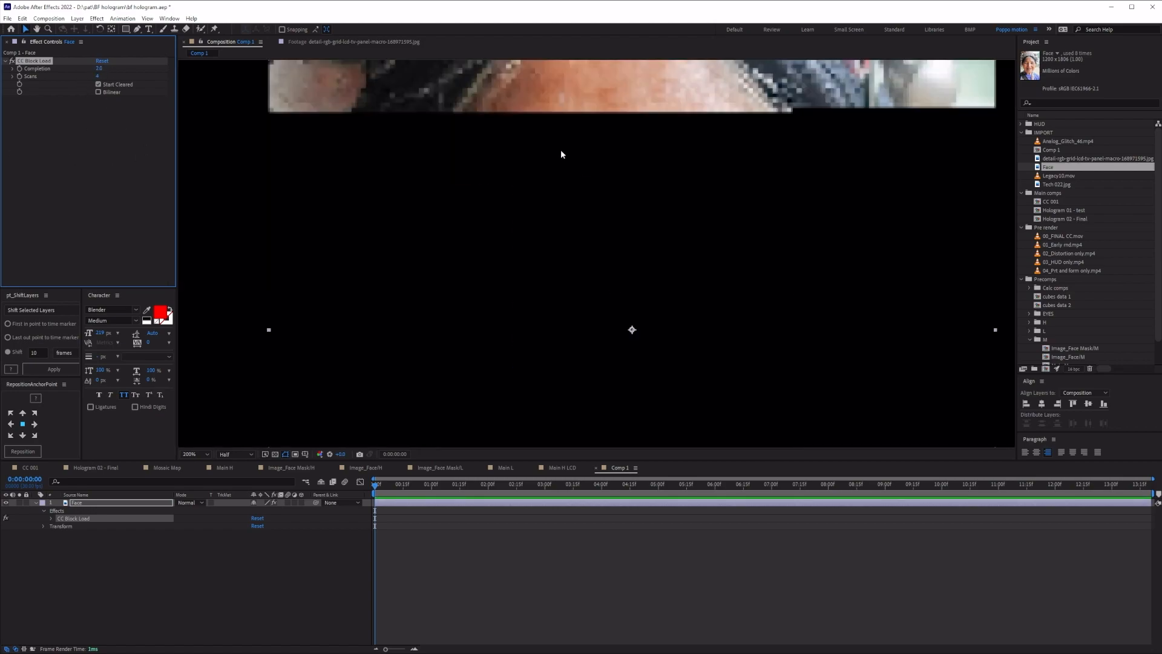
{"action": "left_click", "coordinate": [236, 454]}
{"action": "left_click", "coordinate": [231, 465]}
{"action": "left_click_drag", "start_coordinate": [436, 194], "coordinate": [464, 292]}
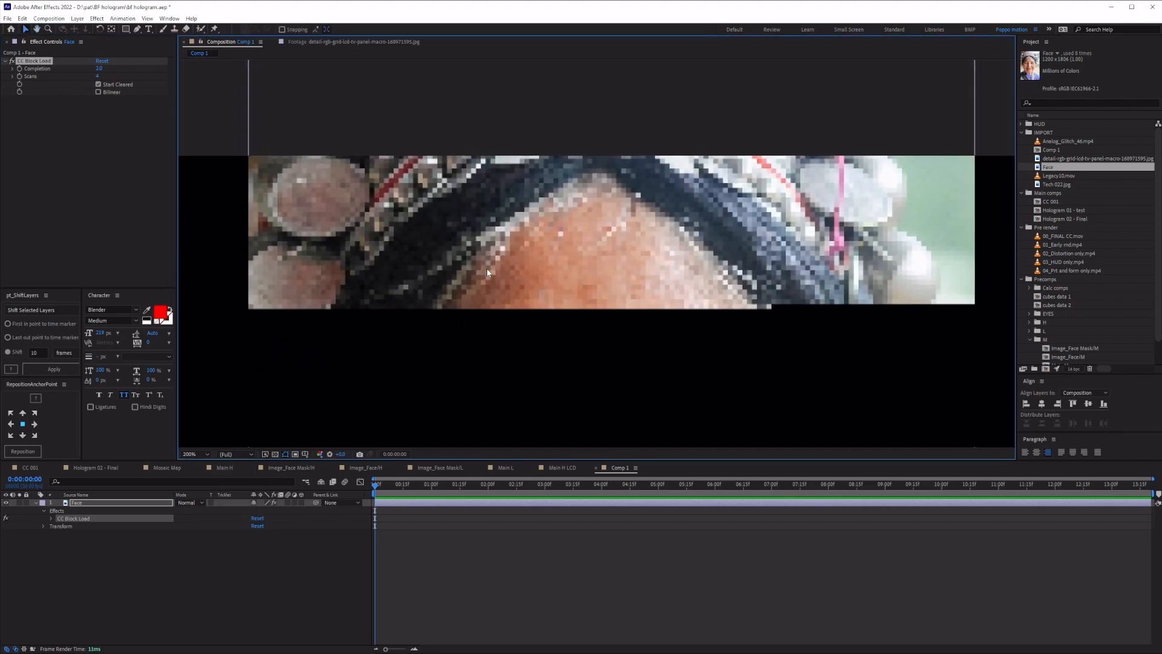
{"action": "mouse_move", "coordinate": [99, 69]}
{"action": "left_mouse_down"}
{"action": "mouse_move", "coordinate": [156, 73]}
{"action": "mouse_move", "coordinate": [119, 75]}
{"action": "left_mouse_up"}
{"action": "left_click", "coordinate": [117, 152]}
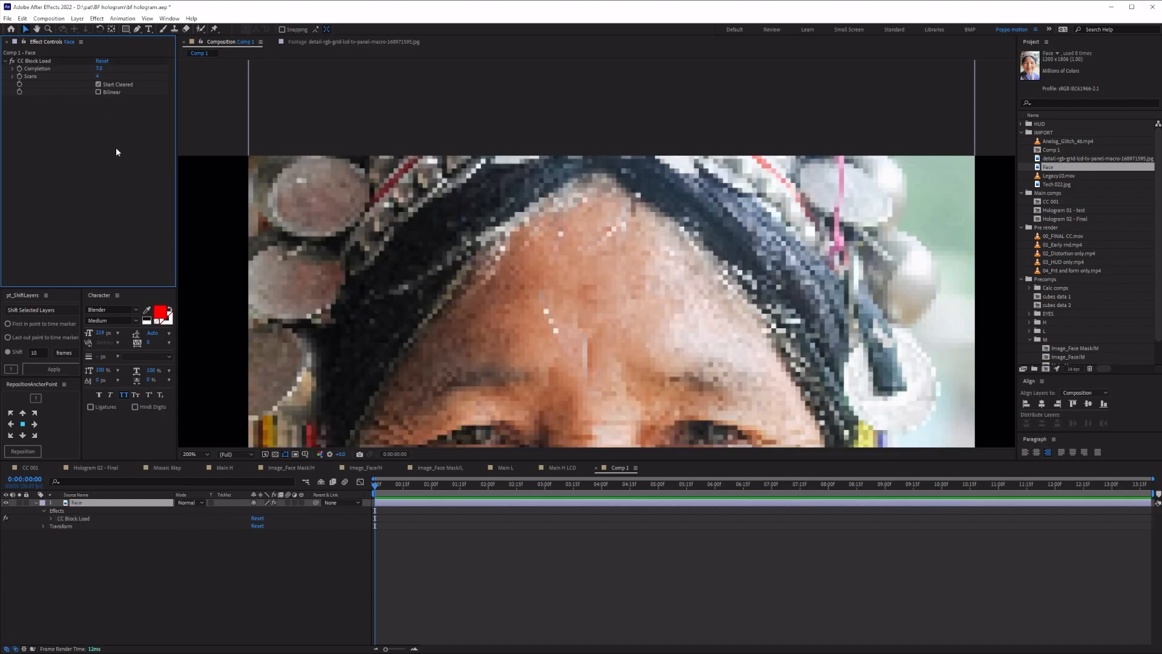
Step: Set CC Block Load's Completion to 4, increase Scans, and raise Completion until the face resolves from coarse blocks to full detail
{"action": "scroll", "coordinate": [501, 301], "scroll_direction": "down", "scroll_amount": 1}
{"action": "left_click_drag", "start_coordinate": [610, 353], "coordinate": [591, 199]}
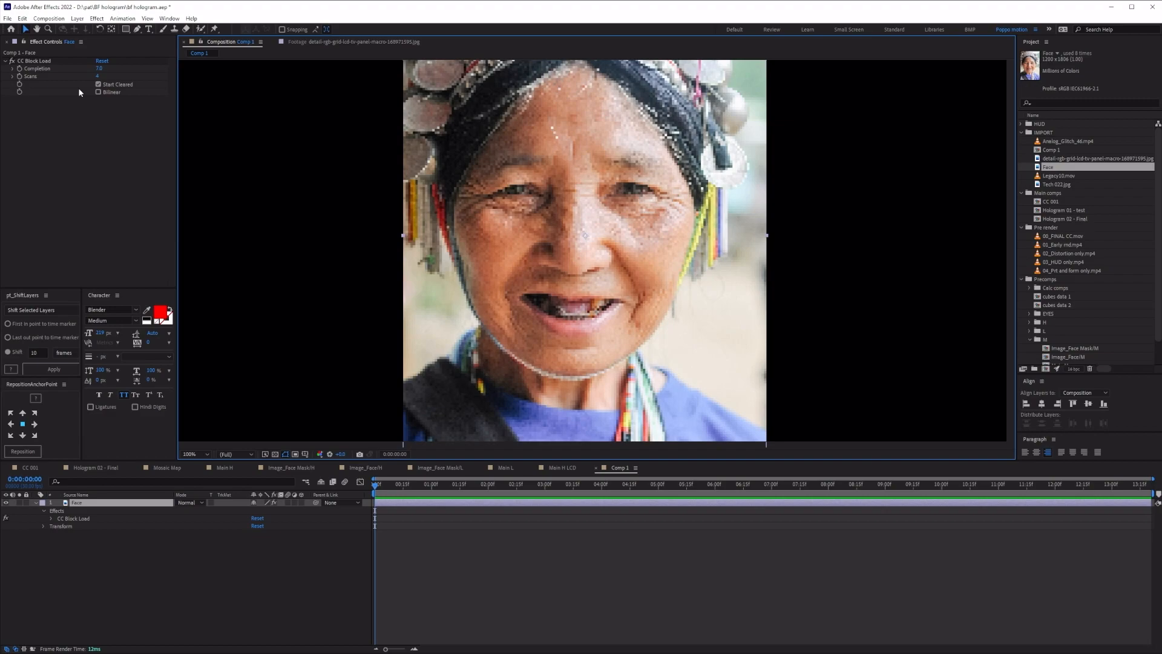
{"action": "left_click", "coordinate": [116, 200]}
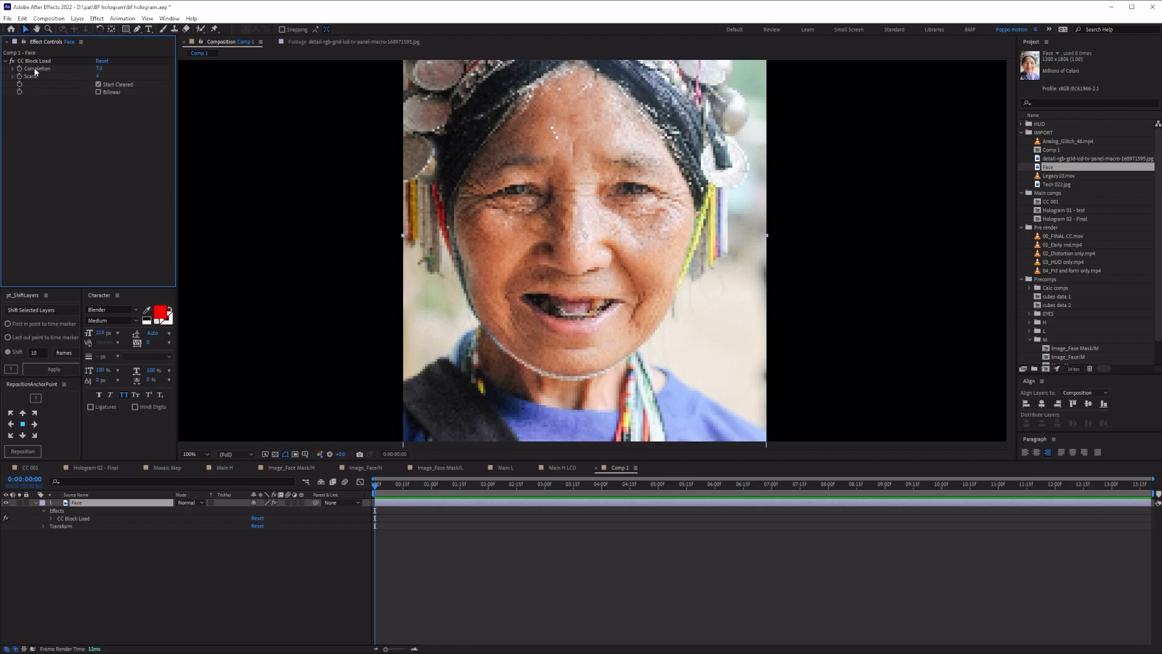
{"action": "left_click", "coordinate": [93, 70]}
{"action": "type", "text": "4"}
{"action": "key", "text": "Return"}
{"action": "left_click", "coordinate": [98, 84]}
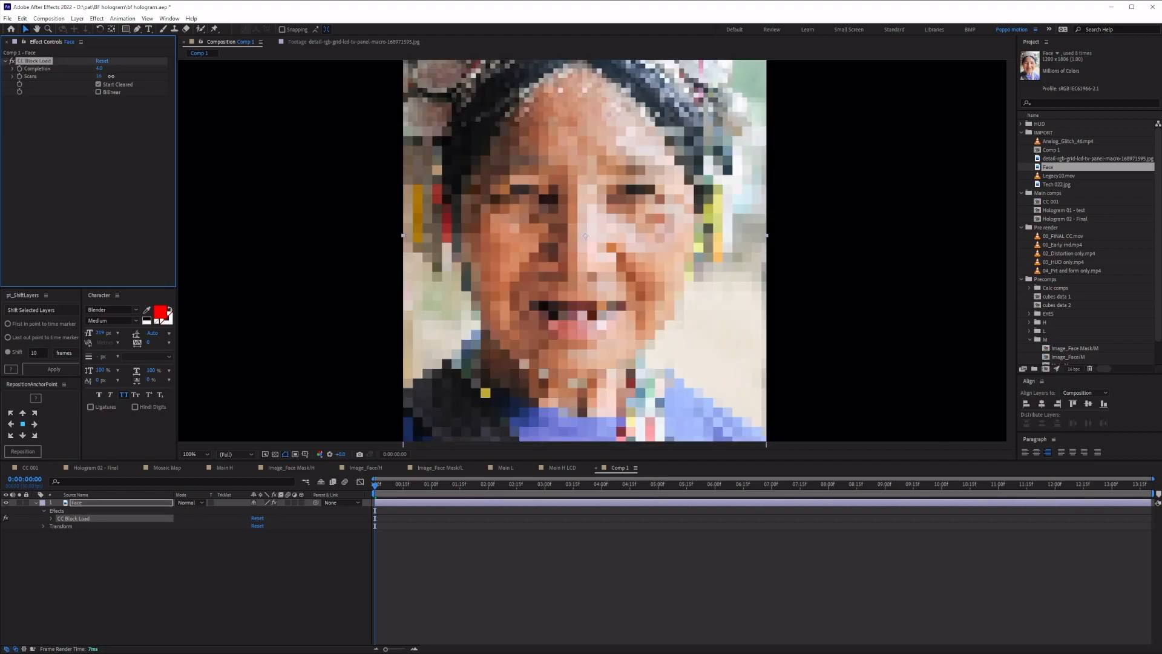
{"action": "left_click_drag", "start_coordinate": [99, 69], "coordinate": [115, 68]}
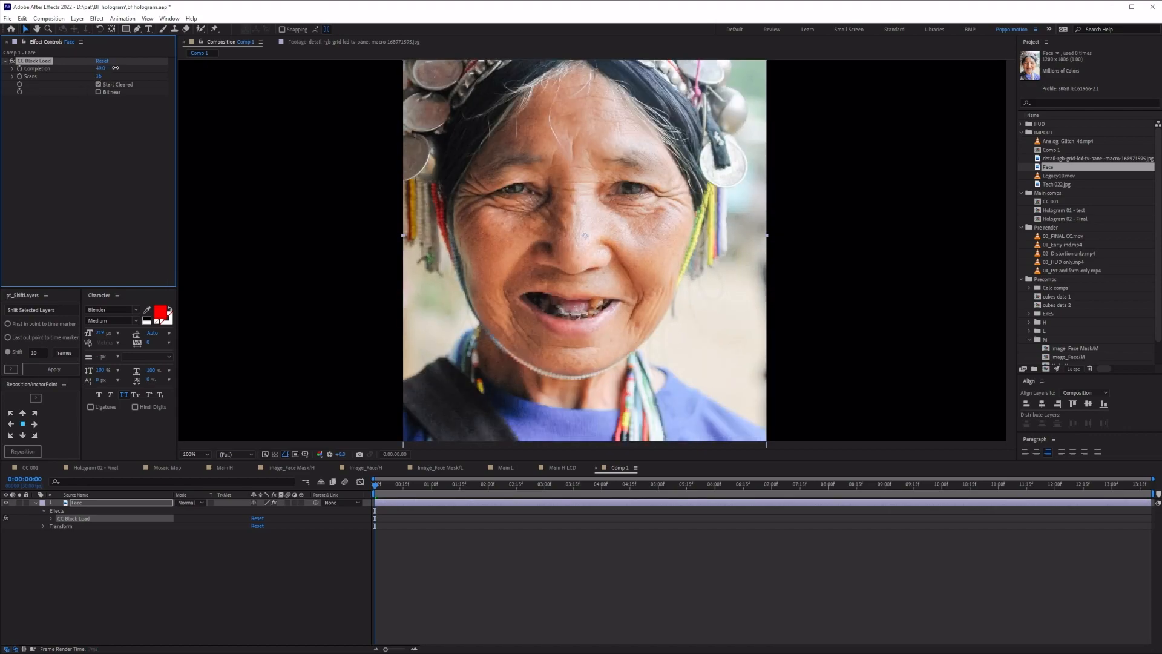
{"action": "left_click", "coordinate": [107, 131]}
{"action": "left_click", "coordinate": [98, 508]}
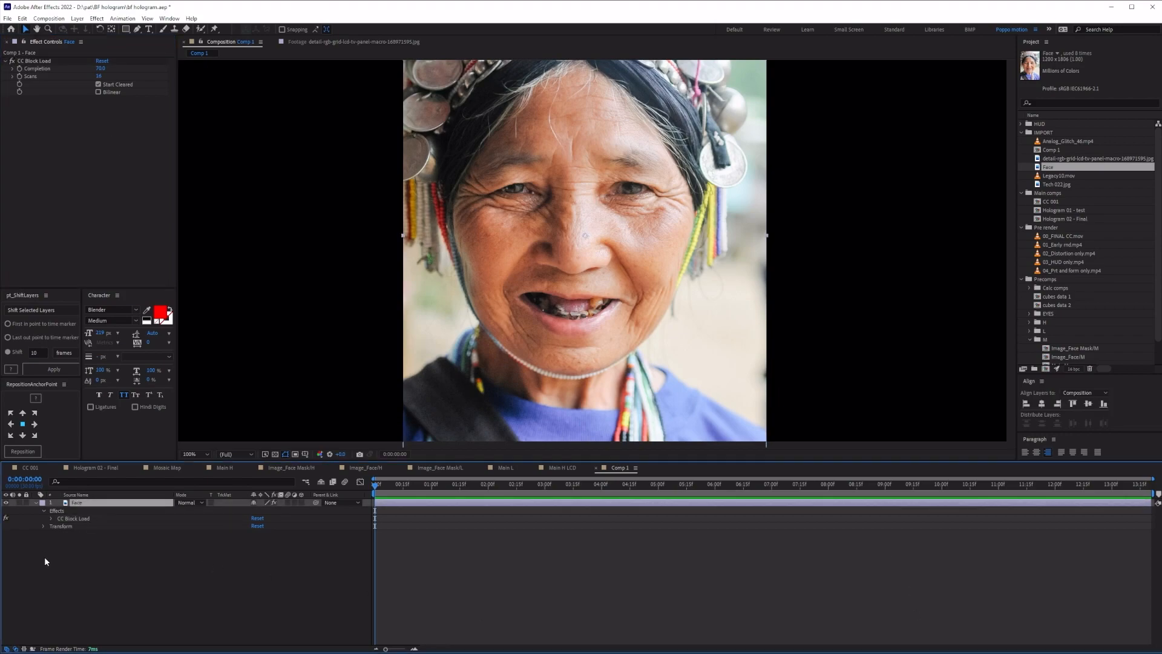
{"action": "left_click", "coordinate": [272, 594]}
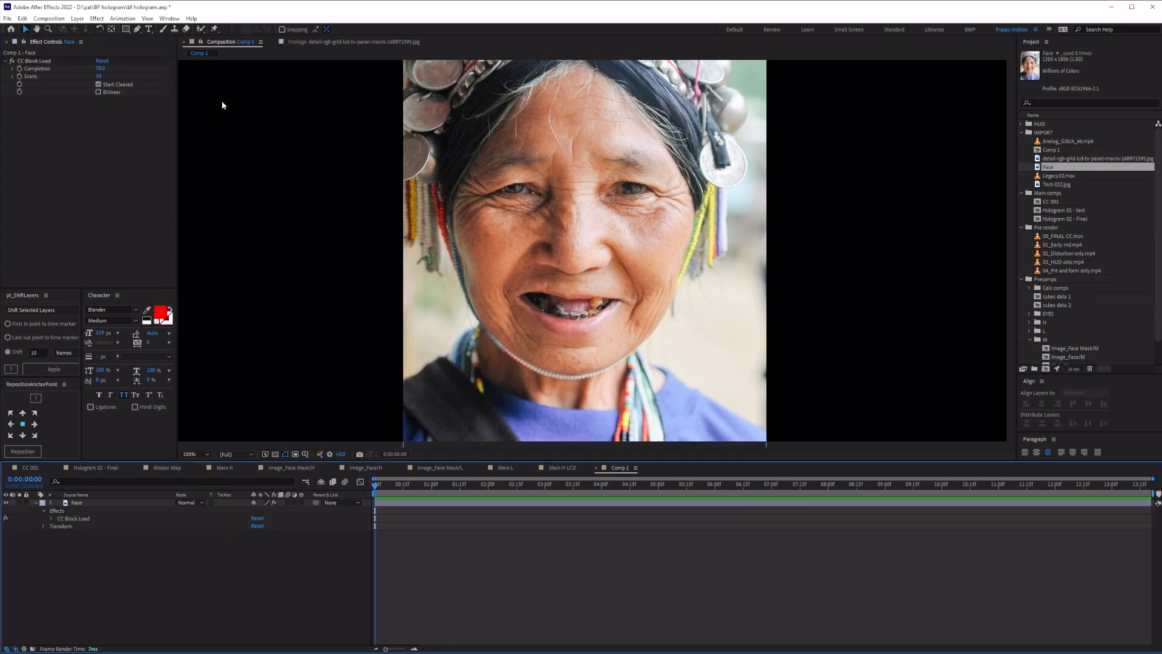
{"action": "left_click", "coordinate": [32, 61]}
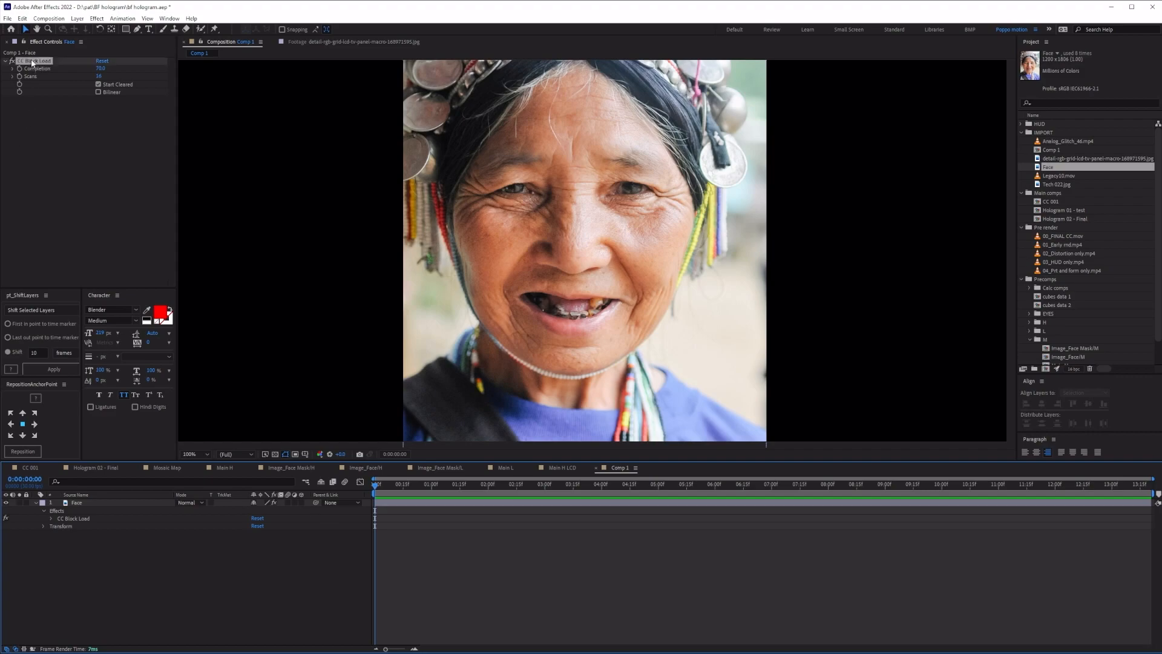
{"action": "left_click", "coordinate": [184, 554]}
Step: Return to the Hologram 02 - Final comp, leave only face bk 5 soloed, scrub through its block animation and reveal its Scale
{"action": "left_click", "coordinate": [95, 468]}
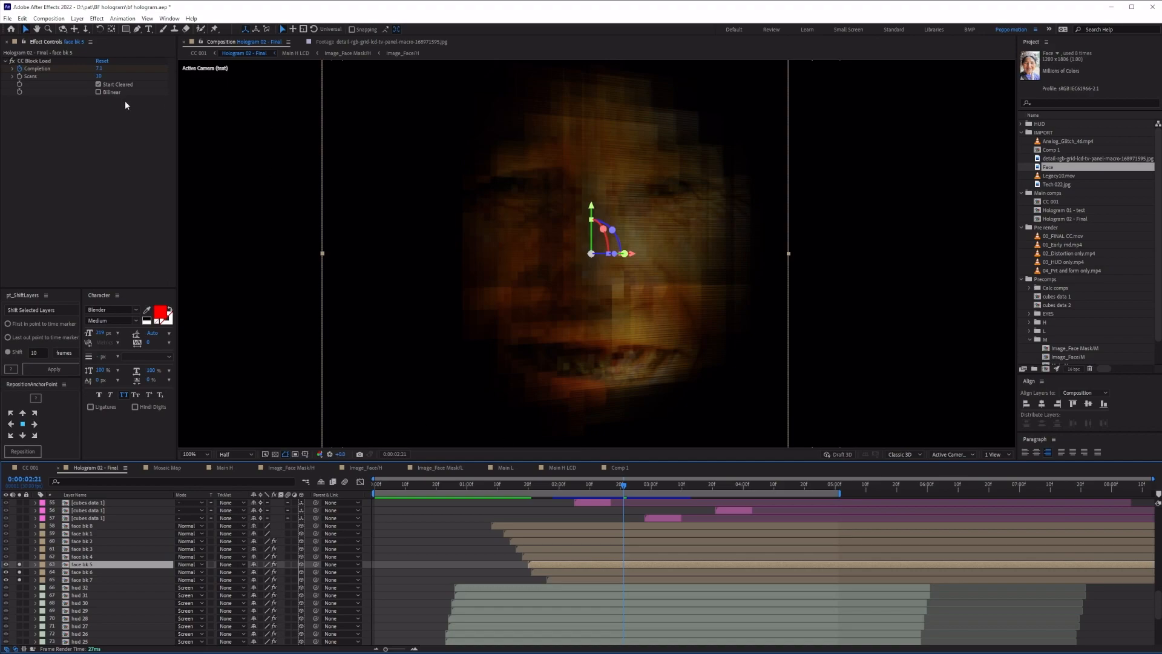
{"action": "left_click_drag", "start_coordinate": [19, 580], "coordinate": [19, 572]}
{"action": "left_click_drag", "start_coordinate": [514, 488], "coordinate": [851, 515]}
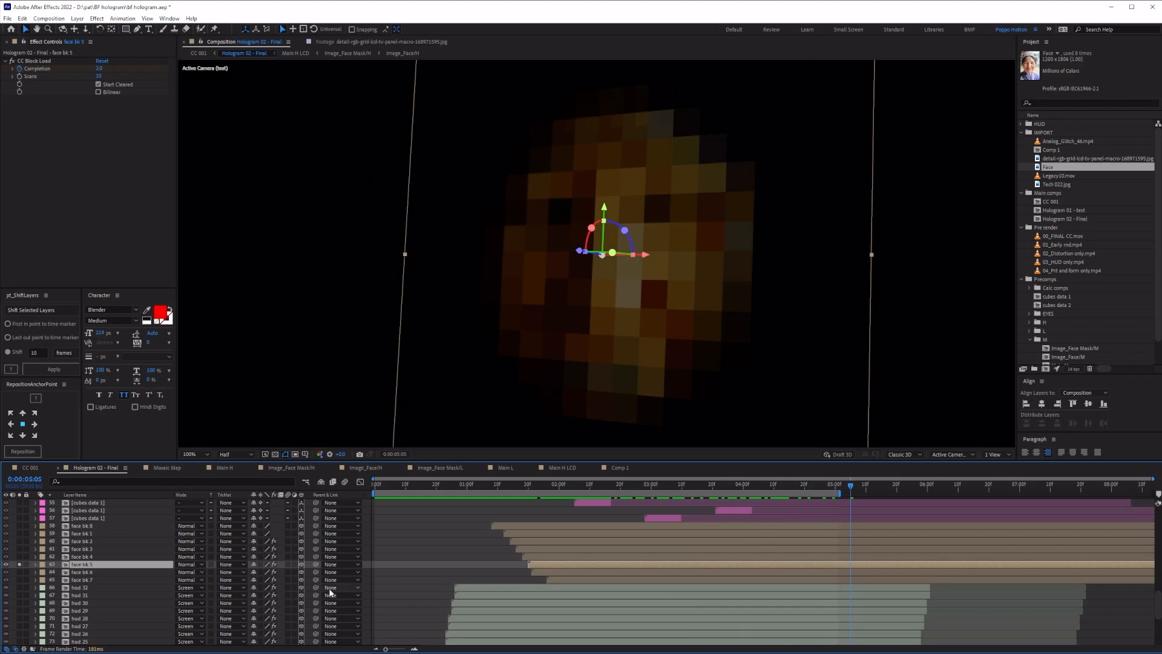
{"action": "key", "text": "u"}
{"action": "left_click_drag", "start_coordinate": [526, 485], "coordinate": [731, 490]}
{"action": "left_click", "coordinate": [35, 542]}
{"action": "key", "text": "s"}
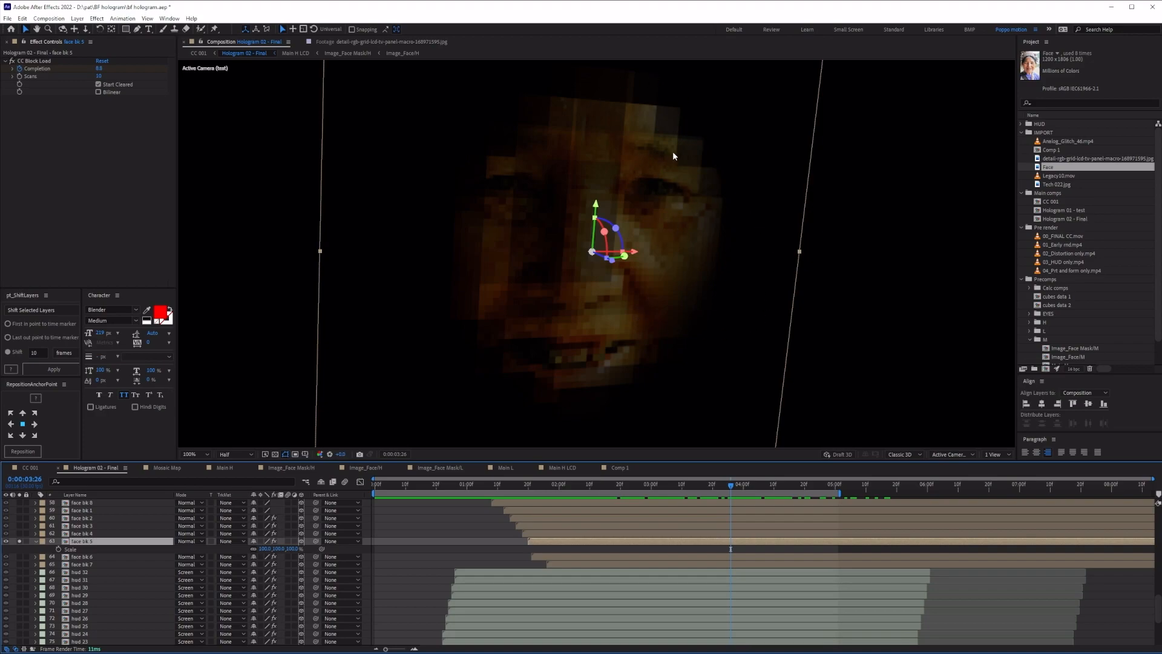
Step: Open face bk 5's source precomp Main H, scrub through its animation and switch the 3D view to Active Camera
{"action": "double_click", "coordinate": [104, 542]}
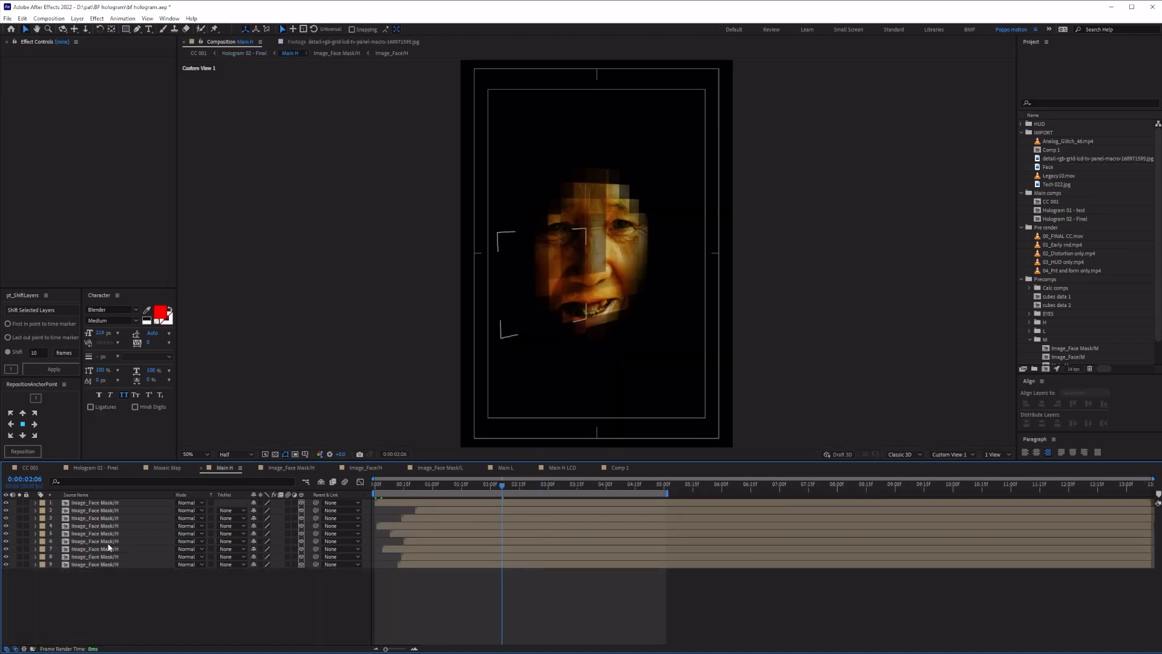
{"action": "left_click_drag", "start_coordinate": [401, 484], "coordinate": [390, 488]}
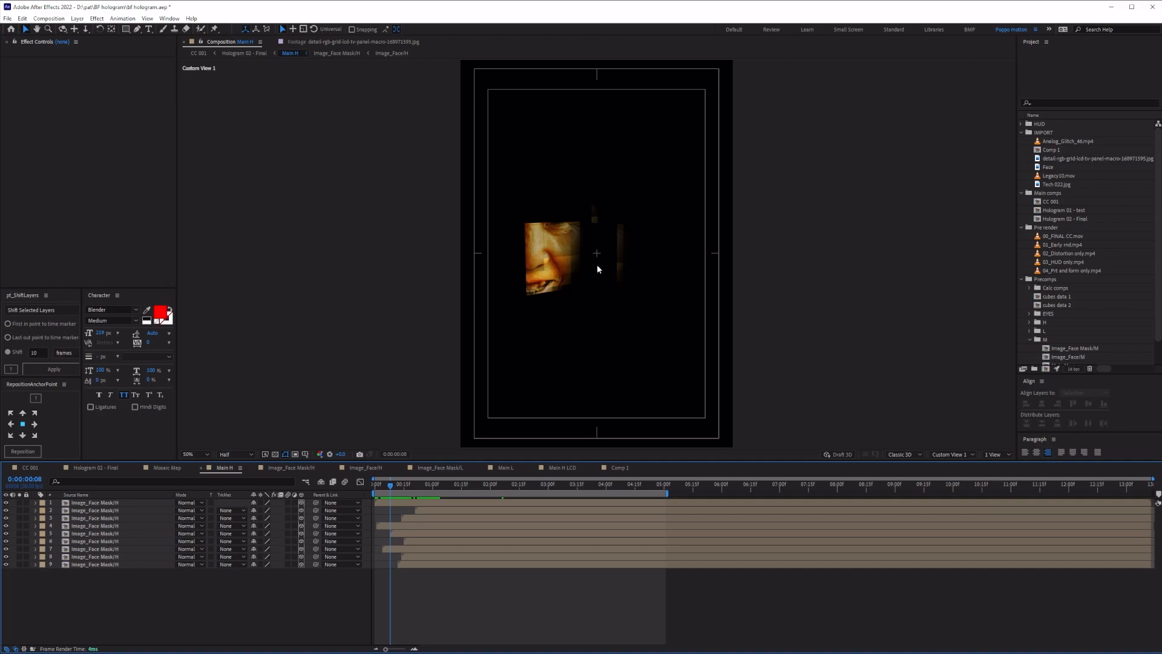
{"action": "left_click_drag", "start_coordinate": [389, 483], "coordinate": [499, 497]}
{"action": "left_click", "coordinate": [952, 454]}
{"action": "left_click", "coordinate": [953, 475]}
{"action": "left_click", "coordinate": [950, 455]}
{"action": "left_click", "coordinate": [951, 464]}
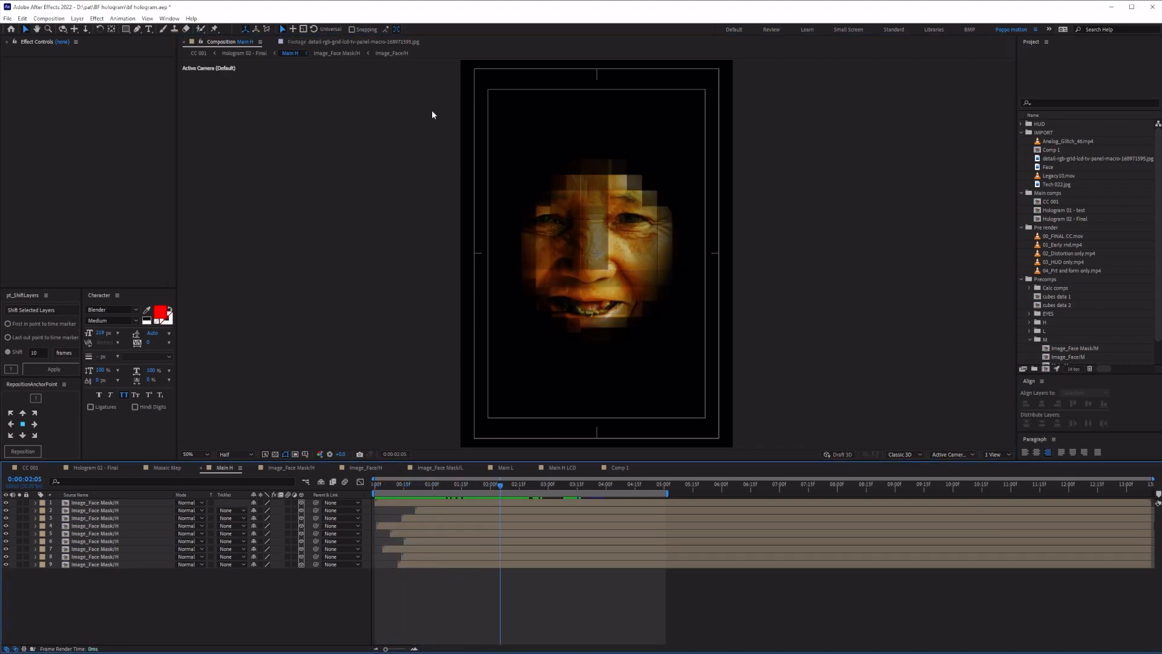
Step: Go back to Hologram 02 - Final at 0:00:02:21, solo face bk 4 and examine its Venetian Blinds grid up close
{"action": "left_click", "coordinate": [246, 53]}
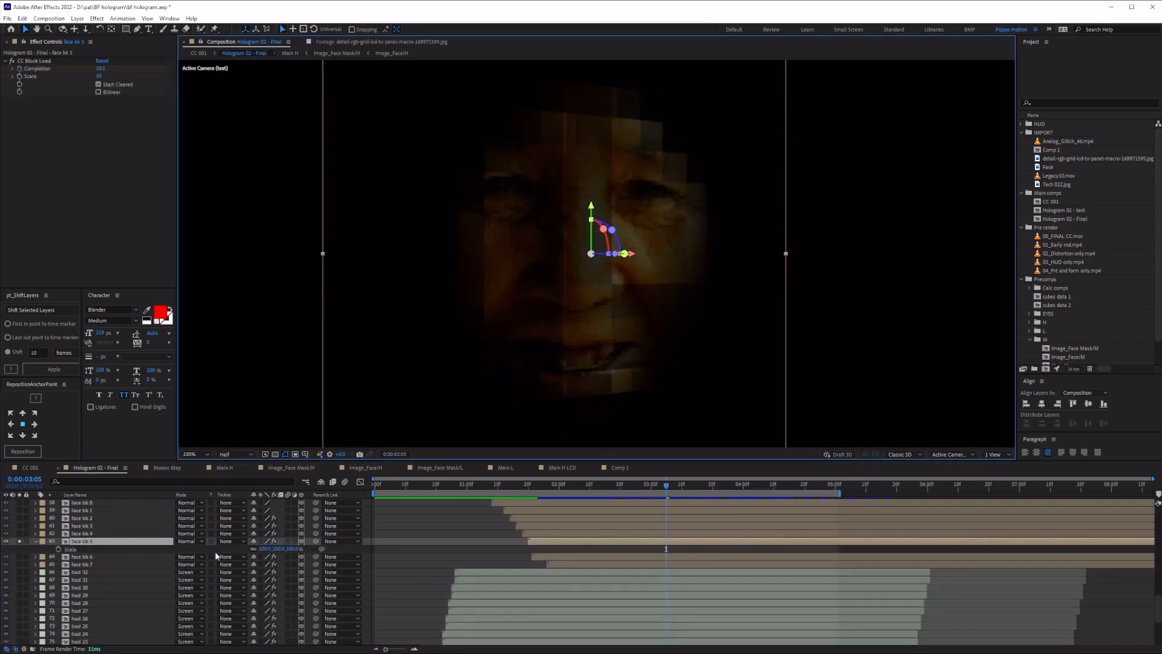
{"action": "left_click", "coordinate": [625, 497]}
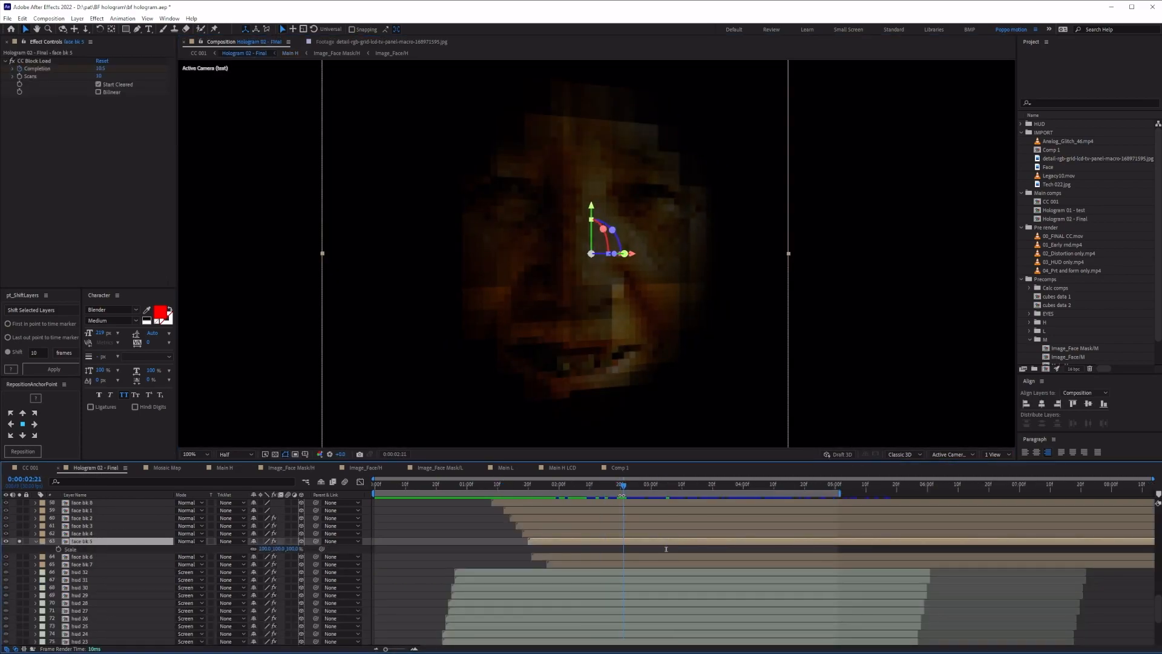
{"action": "left_click", "coordinate": [82, 533]}
{"action": "scroll", "coordinate": [80, 543], "scroll_direction": "up", "scroll_amount": 1}
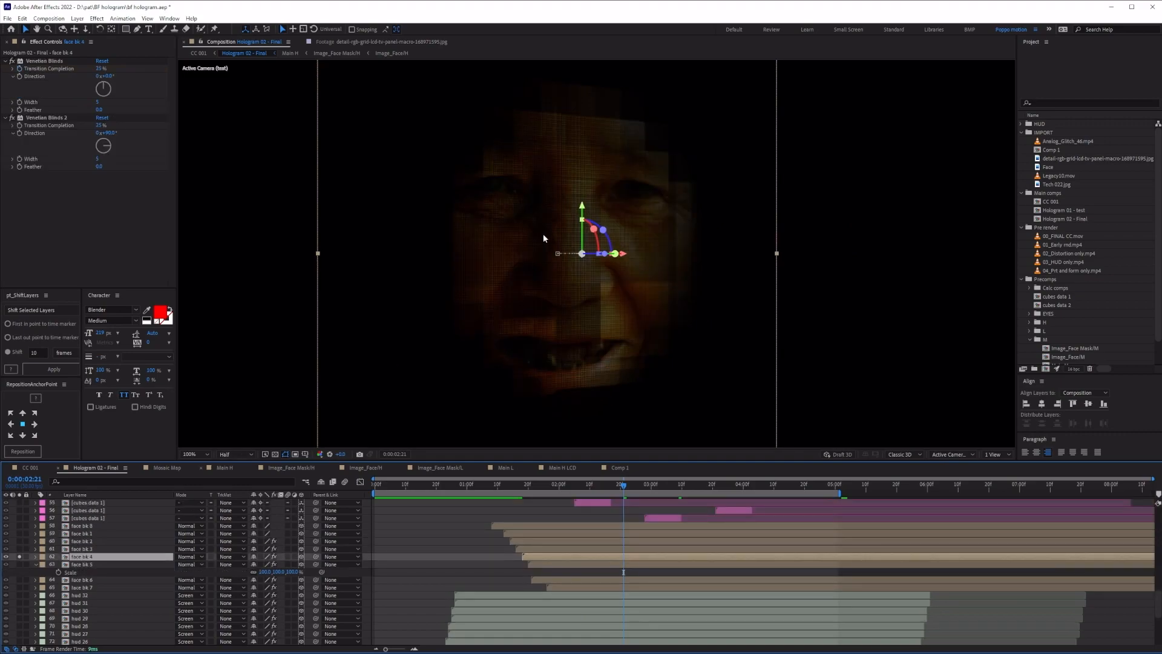
{"action": "scroll", "coordinate": [593, 266], "scroll_direction": "up", "scroll_amount": 1}
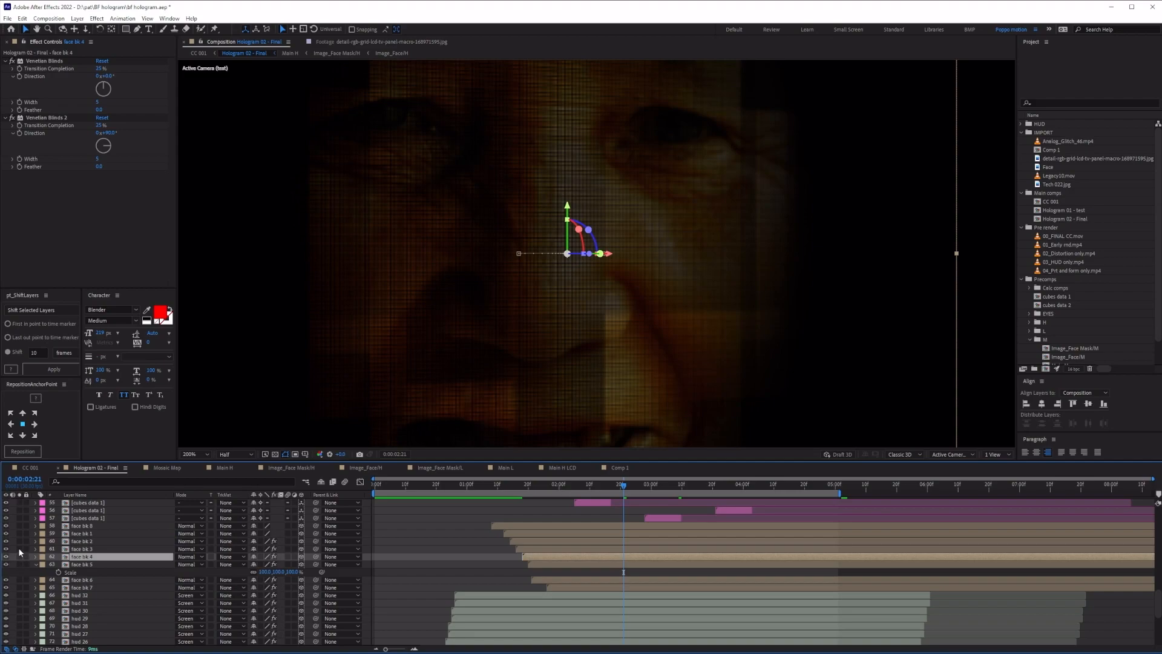
Step: Solo face bk 2 to examine its Venetian Blinds lines, and view face bk 1 by itself in the full frame
{"action": "left_click", "coordinate": [34, 548]}
{"action": "left_click", "coordinate": [32, 540]}
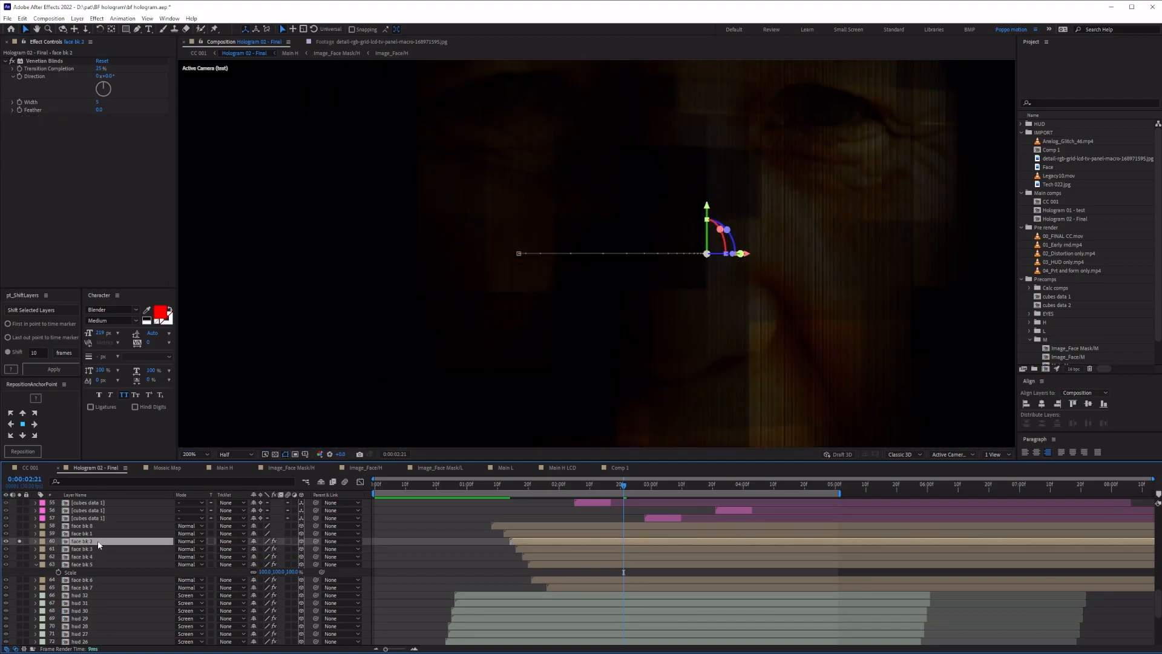
{"action": "scroll", "coordinate": [53, 537], "scroll_direction": "up", "scroll_amount": 1}
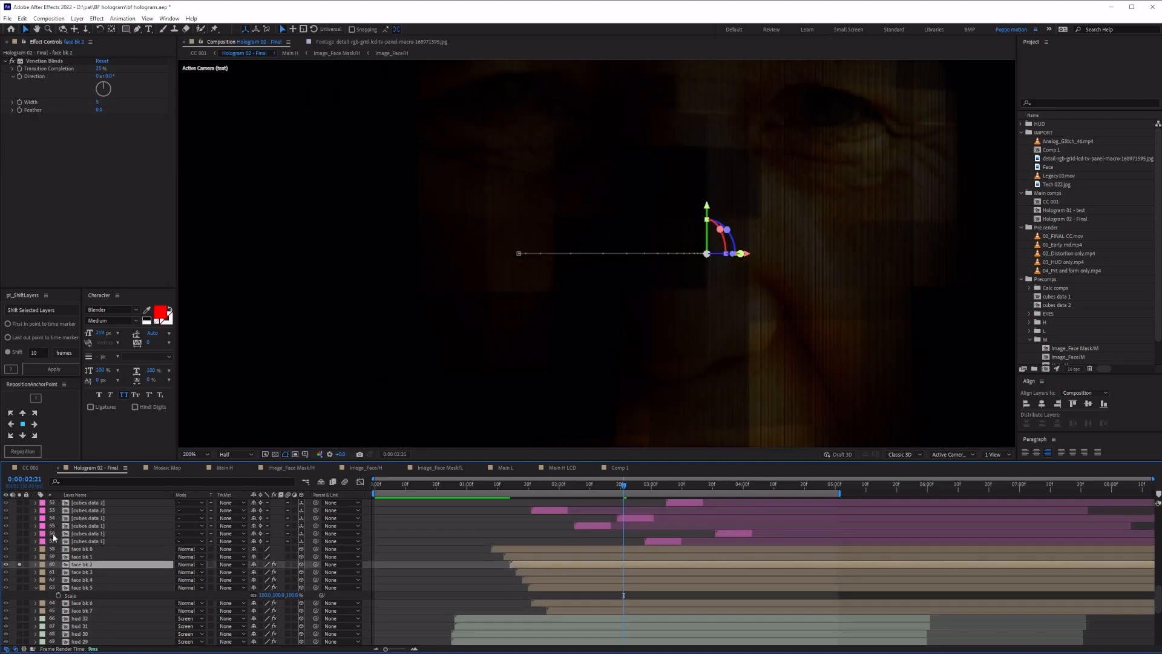
{"action": "left_click", "coordinate": [21, 556]}
{"action": "scroll", "coordinate": [634, 321], "scroll_direction": "down", "scroll_amount": 4}
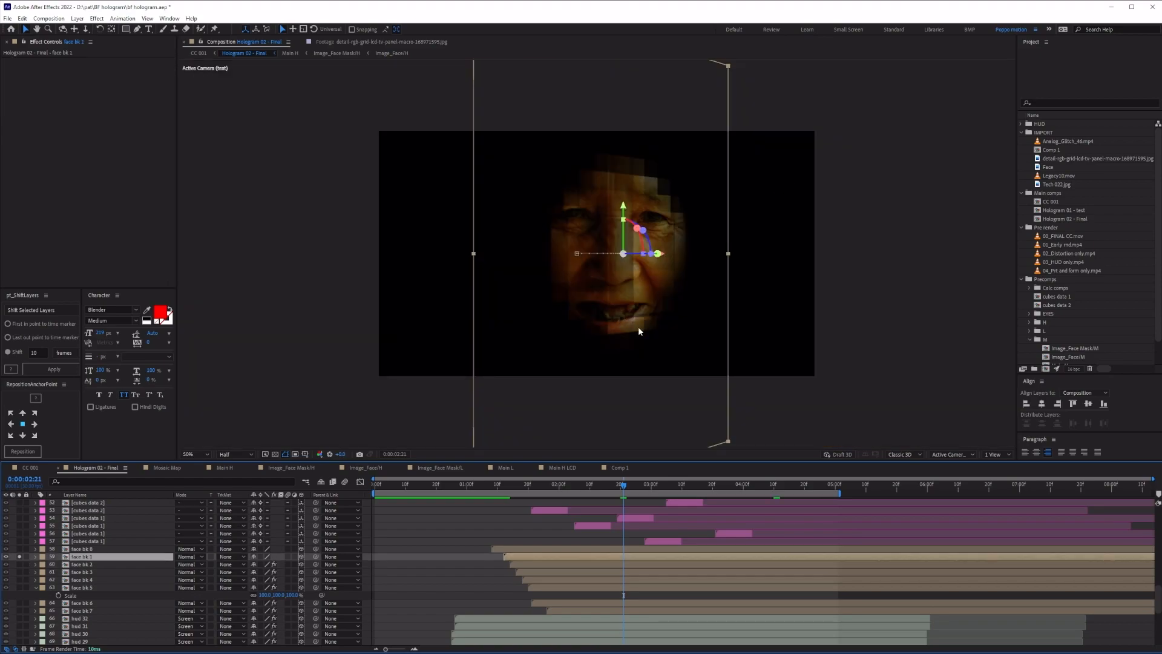
Step: Toggle the solo states of face bk 0 and face bk 1 until both layers are soloed together
{"action": "left_click", "coordinate": [19, 550]}
{"action": "left_click", "coordinate": [17, 557]}
{"action": "left_click", "coordinate": [19, 549]}
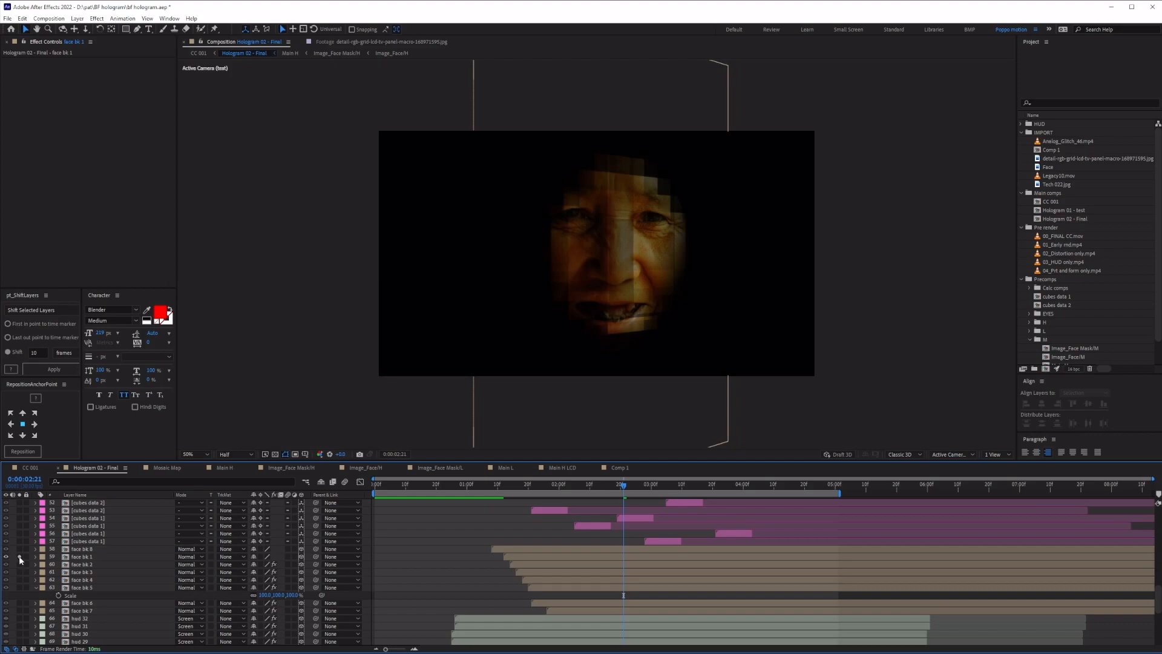
{"action": "left_click", "coordinate": [19, 549]}
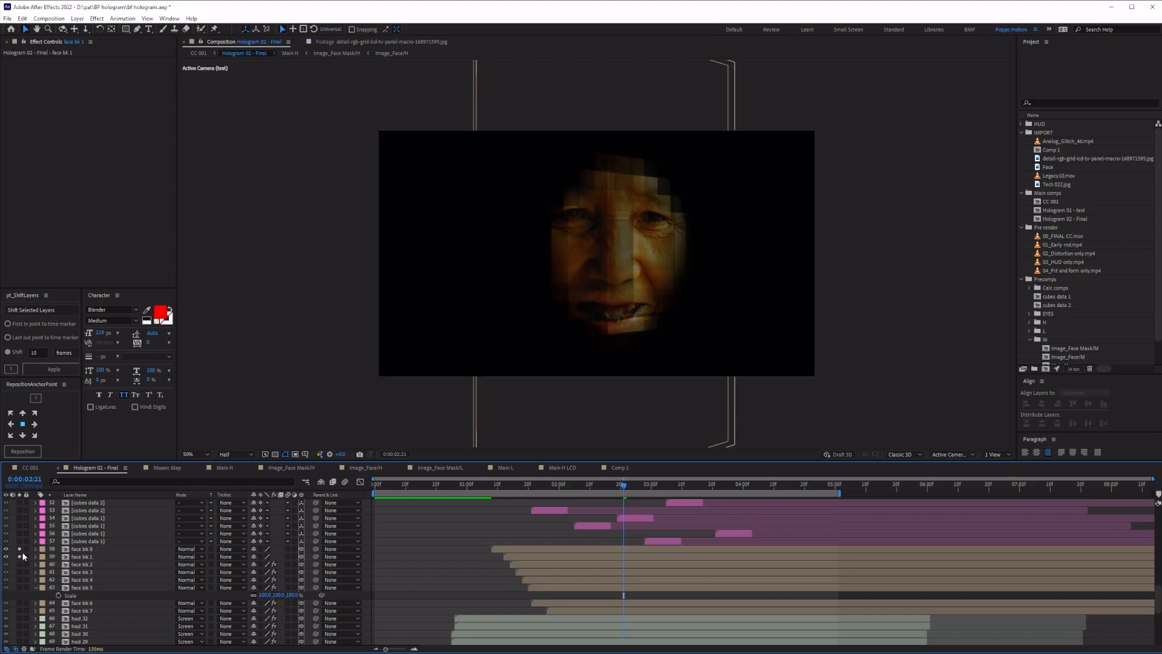
Step: Select layers face bk 0 through face bk 7, reveal their Position keyframes for inspection, and collapse them again
{"action": "left_click", "coordinate": [85, 611]}
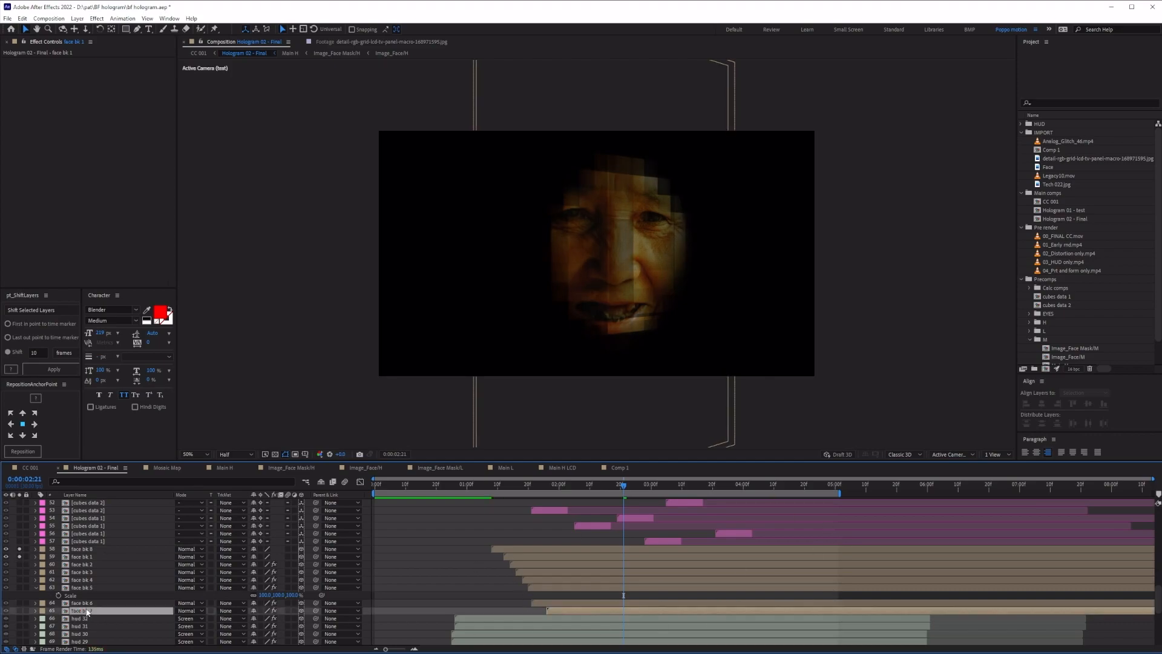
{"action": "left_click", "coordinate": [85, 549], "text": "shift"}
{"action": "key", "text": "p"}
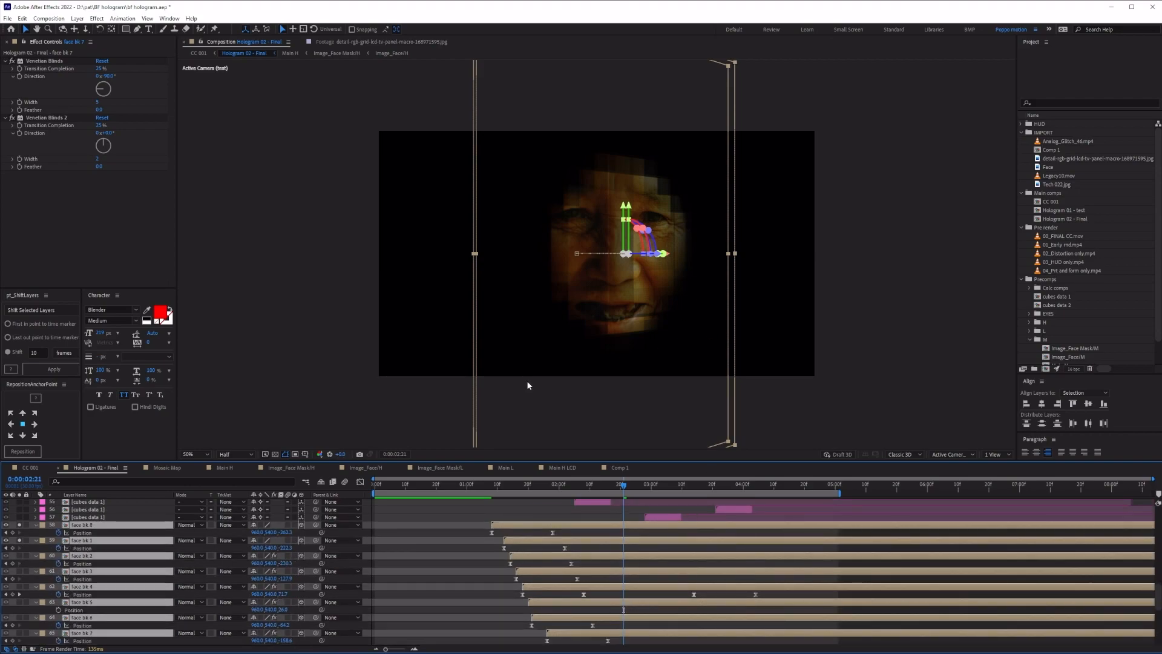
{"action": "key", "text": "p"}
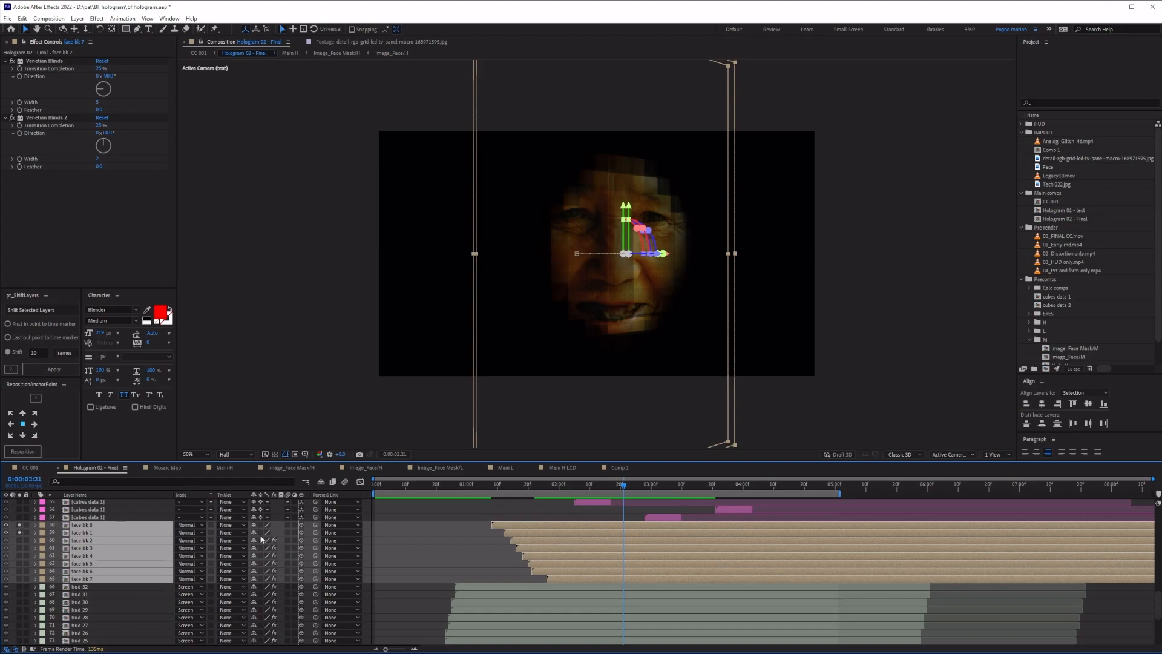
Step: Solo the remaining face bk layers 2 through 7 to view the complete stack of face slices
{"action": "left_click", "coordinate": [417, 563]}
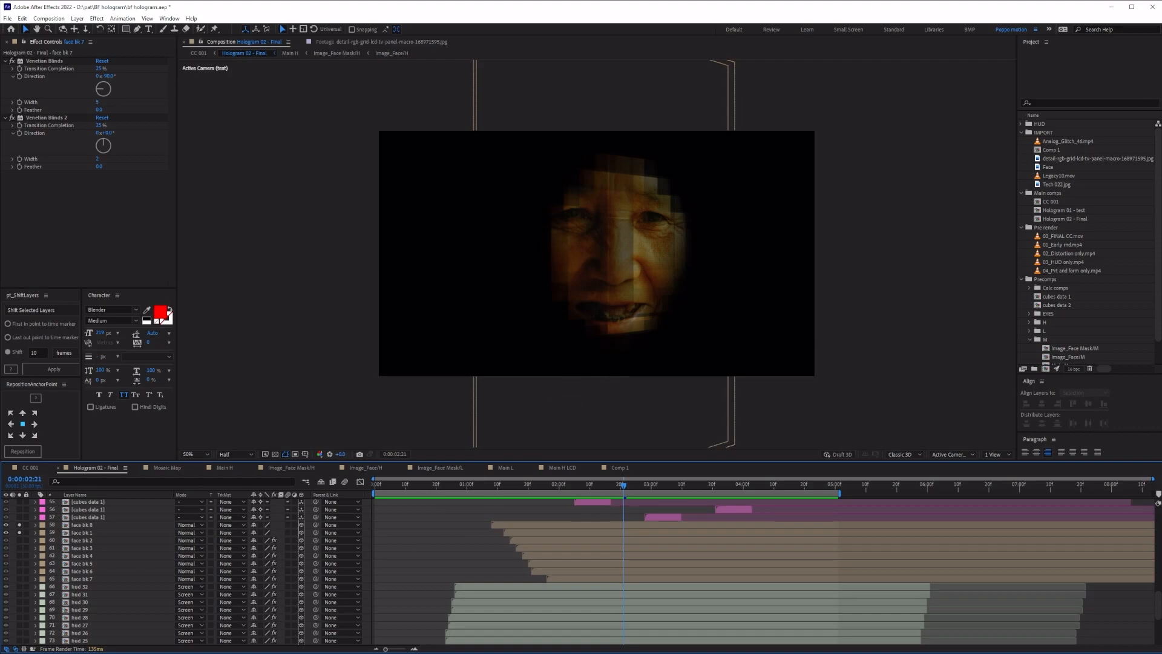
{"action": "left_click_drag", "start_coordinate": [19, 540], "coordinate": [19, 579]}
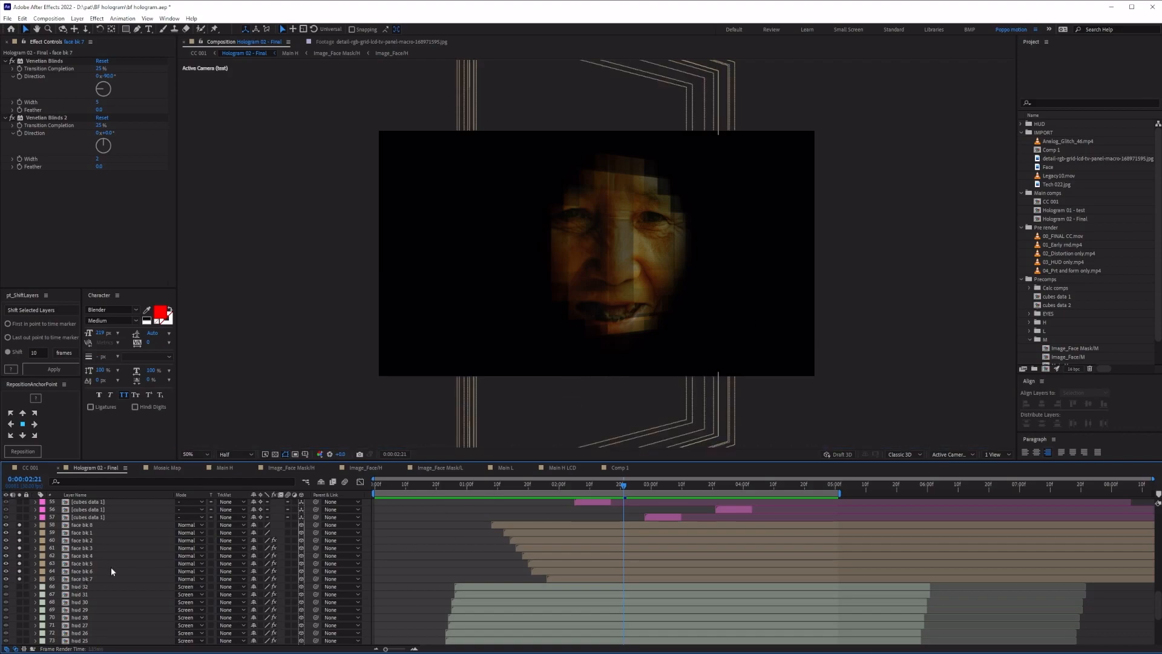
{"action": "left_click", "coordinate": [533, 556]}
{"action": "left_click", "coordinate": [492, 560]}
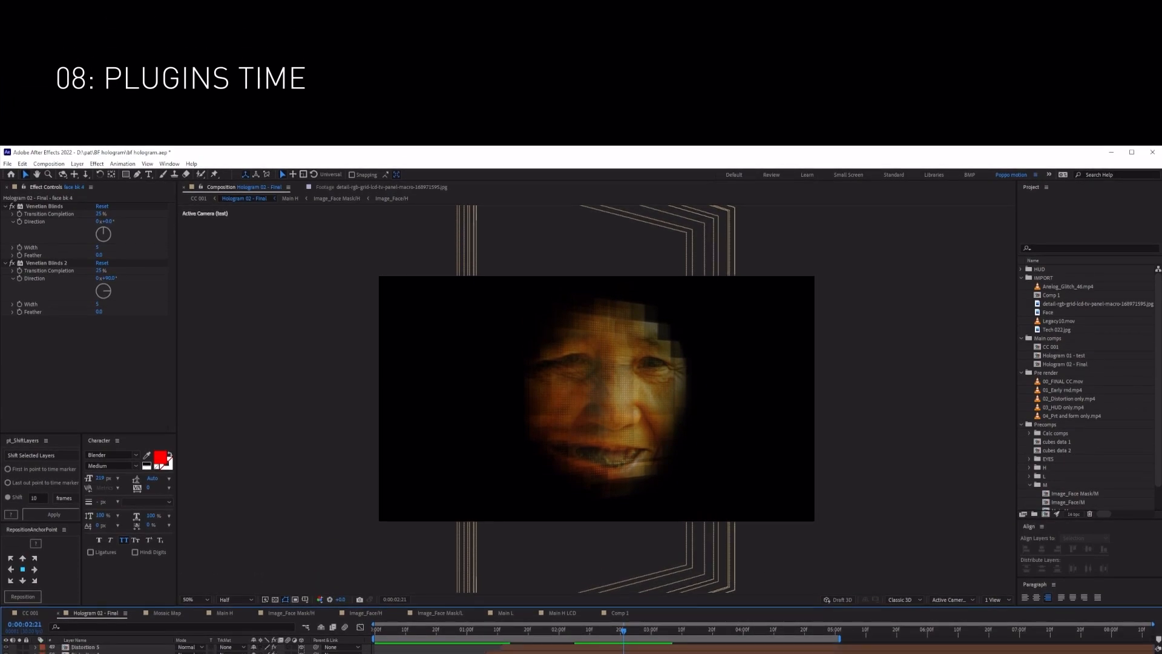
Step: Clear the solo from the face layers and solo form data 6, form data 5 and Form distortion FX instead
{"action": "scroll", "coordinate": [581, 649], "scroll_direction": "up", "scroll_amount": 3}
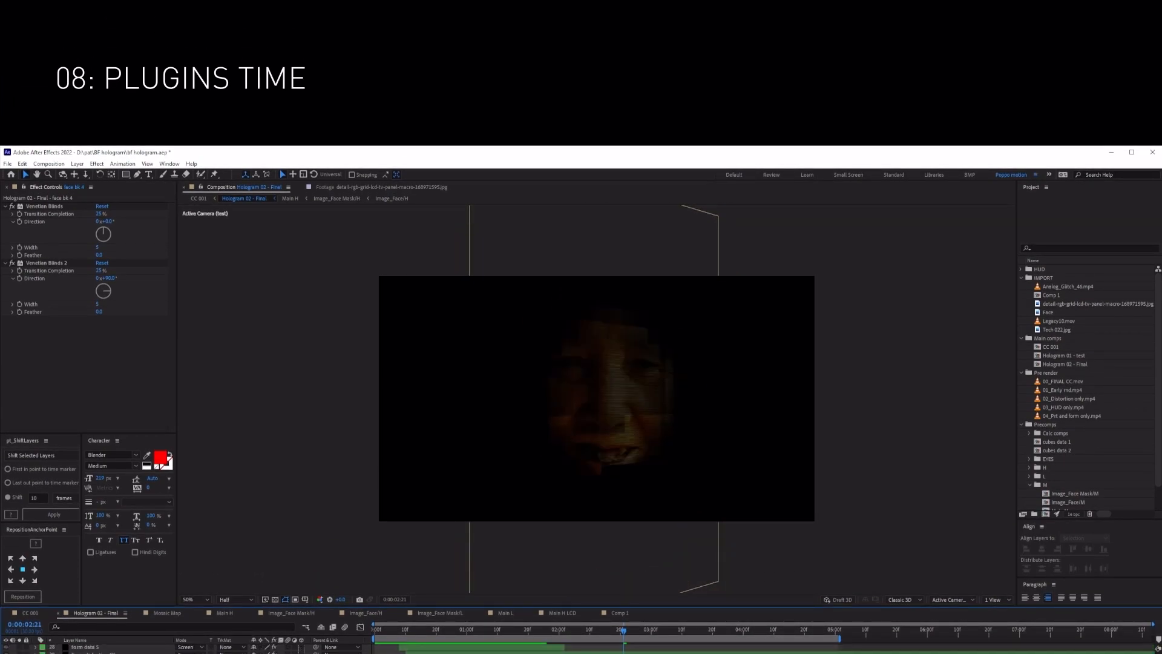
{"action": "scroll", "coordinate": [581, 649], "scroll_direction": "up", "scroll_amount": 2}
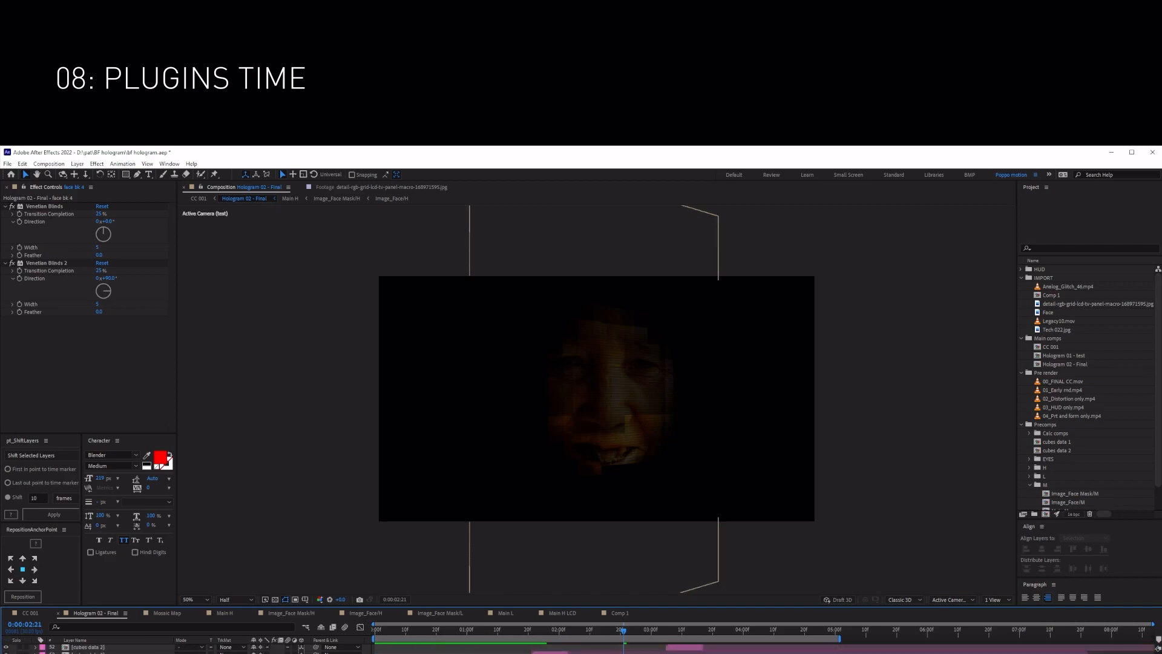
{"action": "left_click", "coordinate": [20, 652]}
{"action": "scroll", "coordinate": [581, 649], "scroll_direction": "up", "scroll_amount": 2}
{"action": "scroll", "coordinate": [28, 649], "scroll_direction": "up", "scroll_amount": 2}
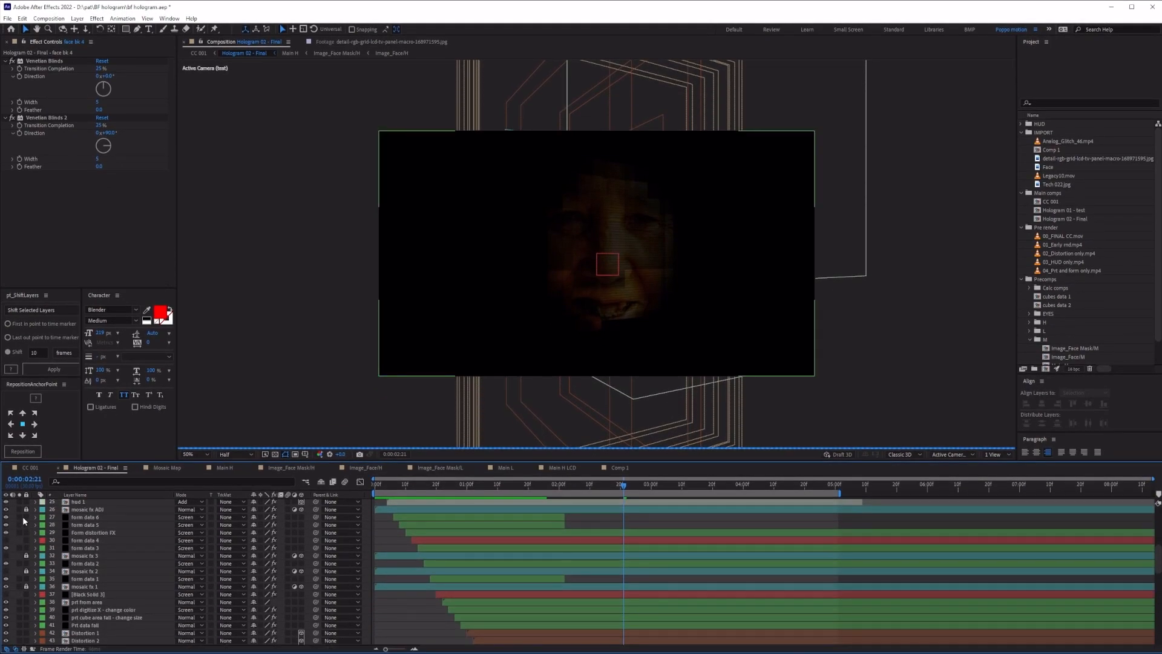
{"action": "left_click_drag", "start_coordinate": [20, 518], "coordinate": [20, 532]}
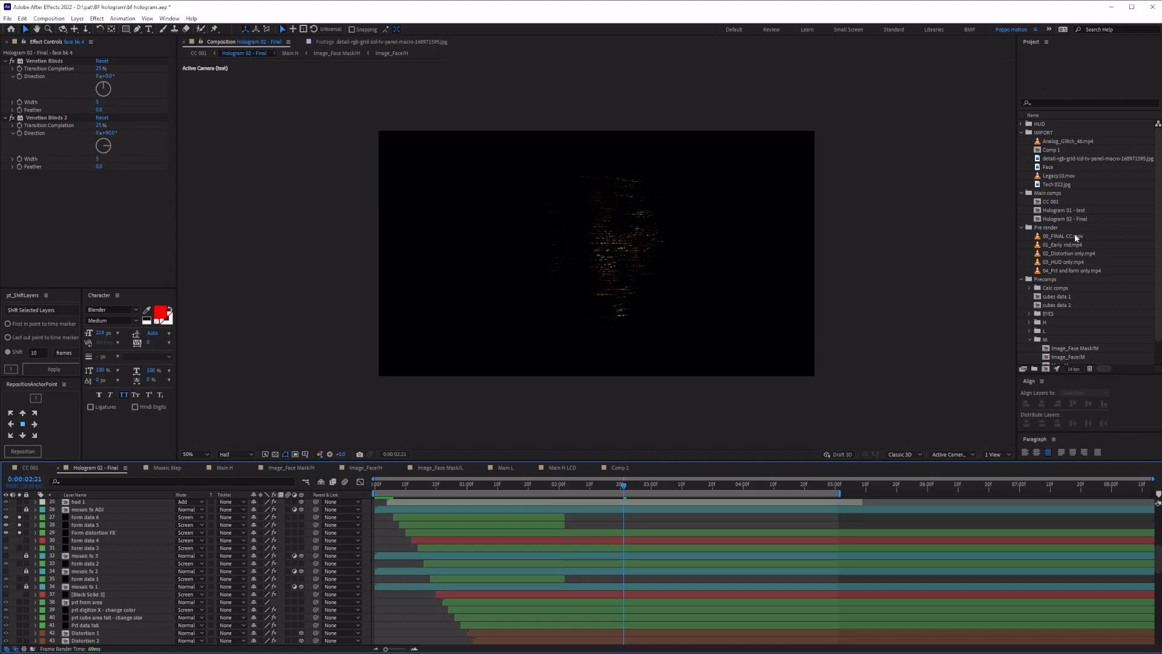
Step: Open the pre-rendered 04_Prt and form only.mp4, play it in a maximized viewer, and restore the workspace
{"action": "left_click", "coordinate": [1062, 255]}
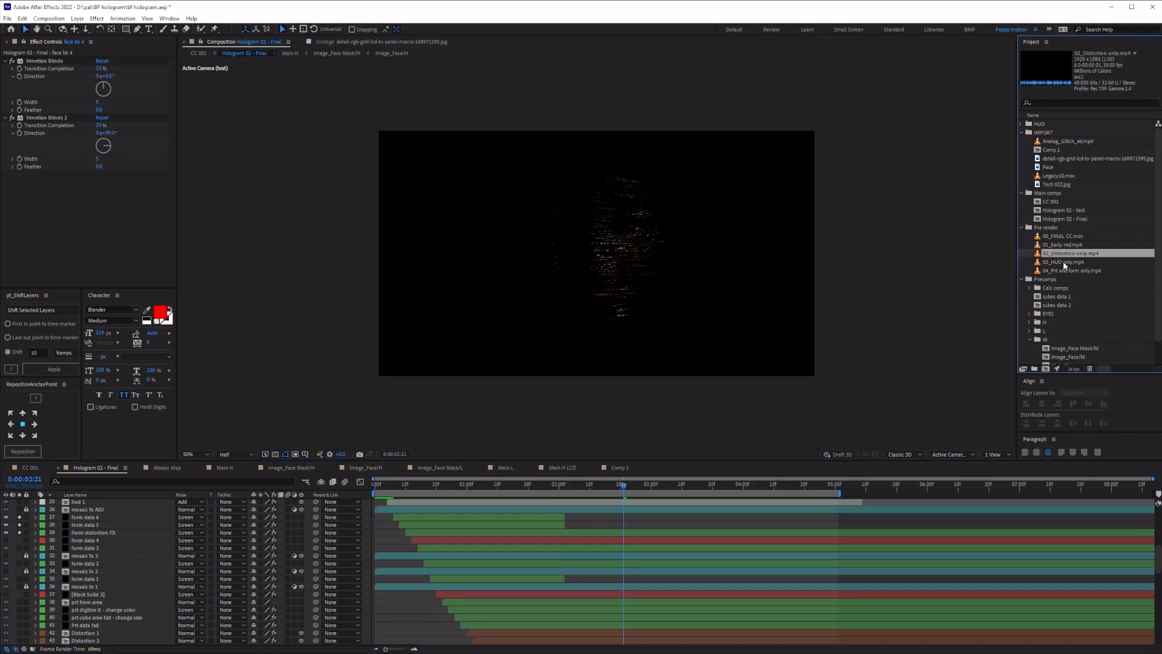
{"action": "double_click", "coordinate": [1065, 270]}
{"action": "key", "text": "grave"}
{"action": "key", "text": "space"}
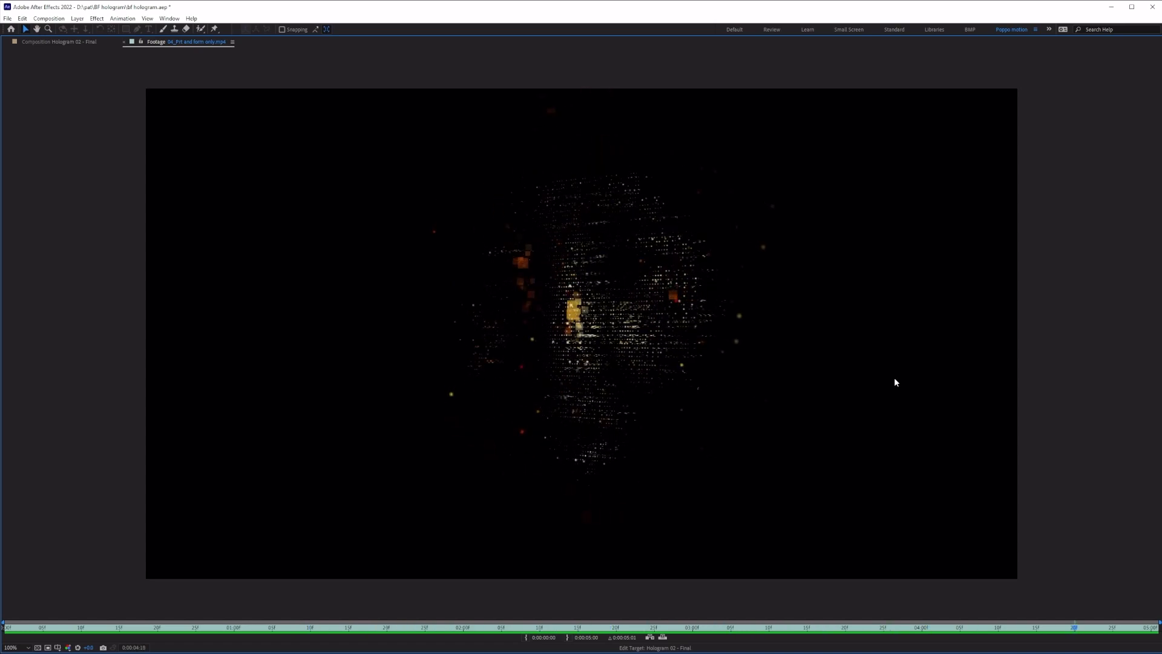
{"action": "key", "text": "grave"}
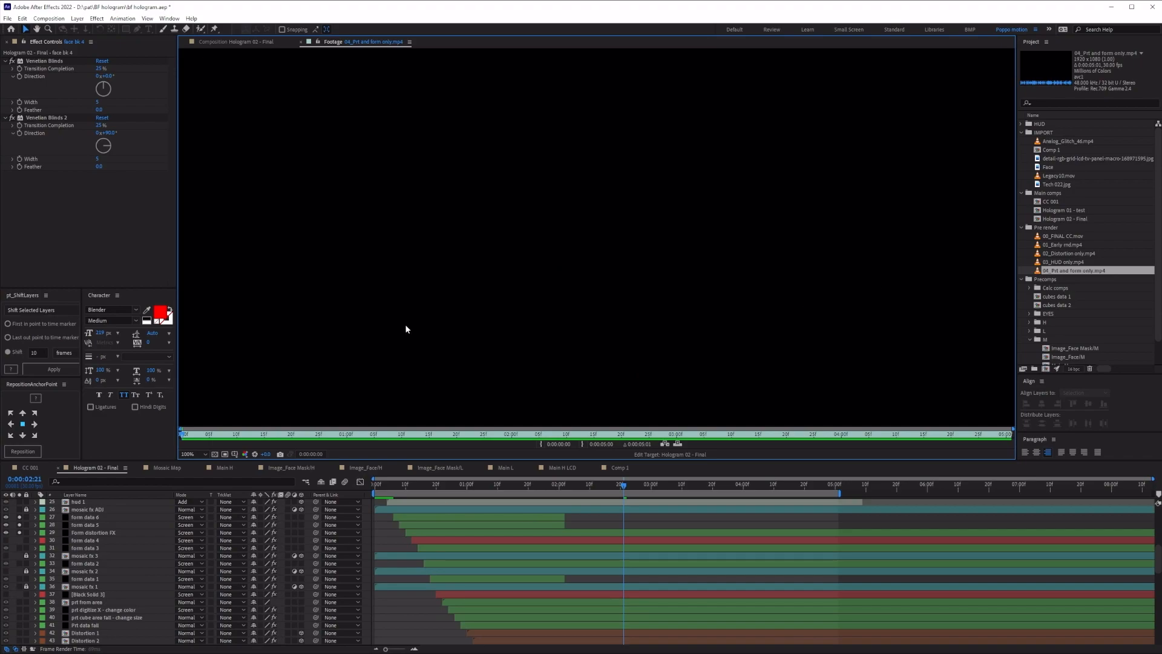
Step: Compare the soloed form layers in Hologram 02 - Final with the 04_Prt and form only.mp4 footage, scrubbing through the clip
{"action": "scroll", "coordinate": [596, 304], "scroll_direction": "down", "scroll_amount": 1}
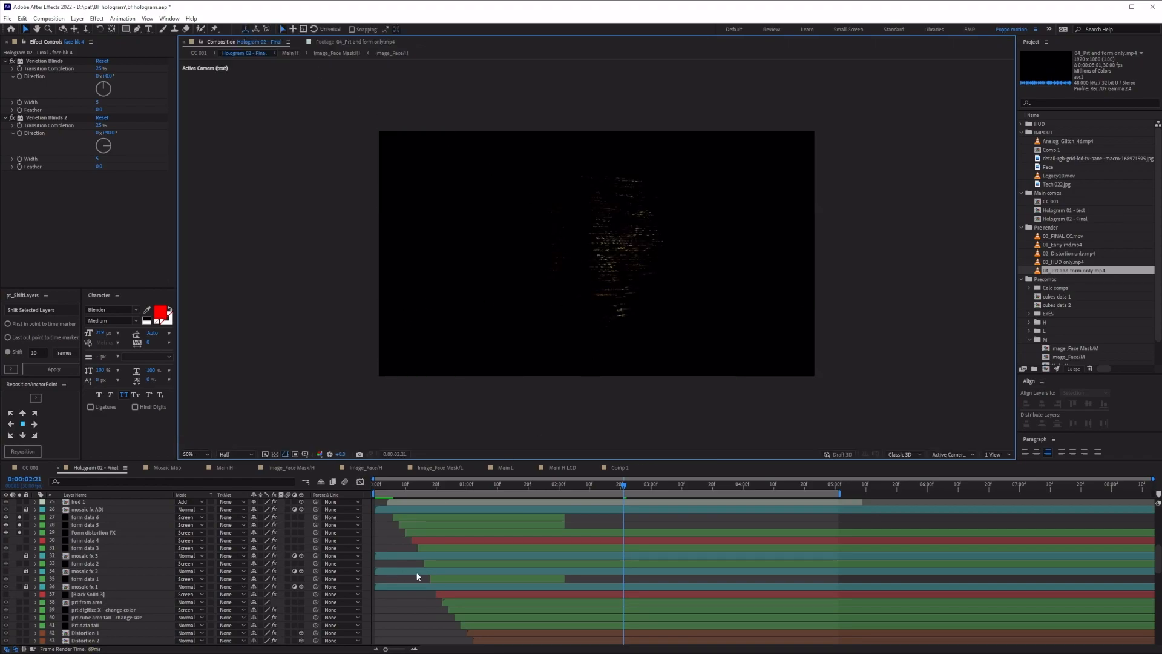
{"action": "scroll", "coordinate": [662, 279], "scroll_direction": "up", "scroll_amount": 1}
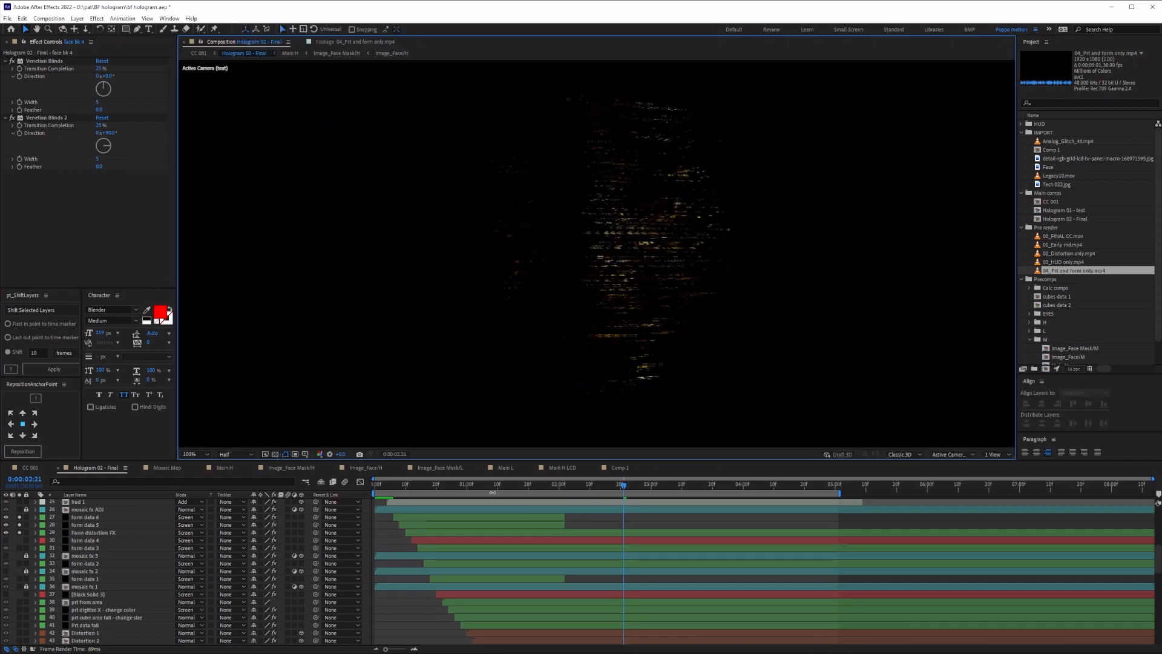
{"action": "left_click", "coordinate": [356, 42]}
{"action": "left_click_drag", "start_coordinate": [441, 435], "coordinate": [555, 466]}
{"action": "left_click", "coordinate": [388, 540]}
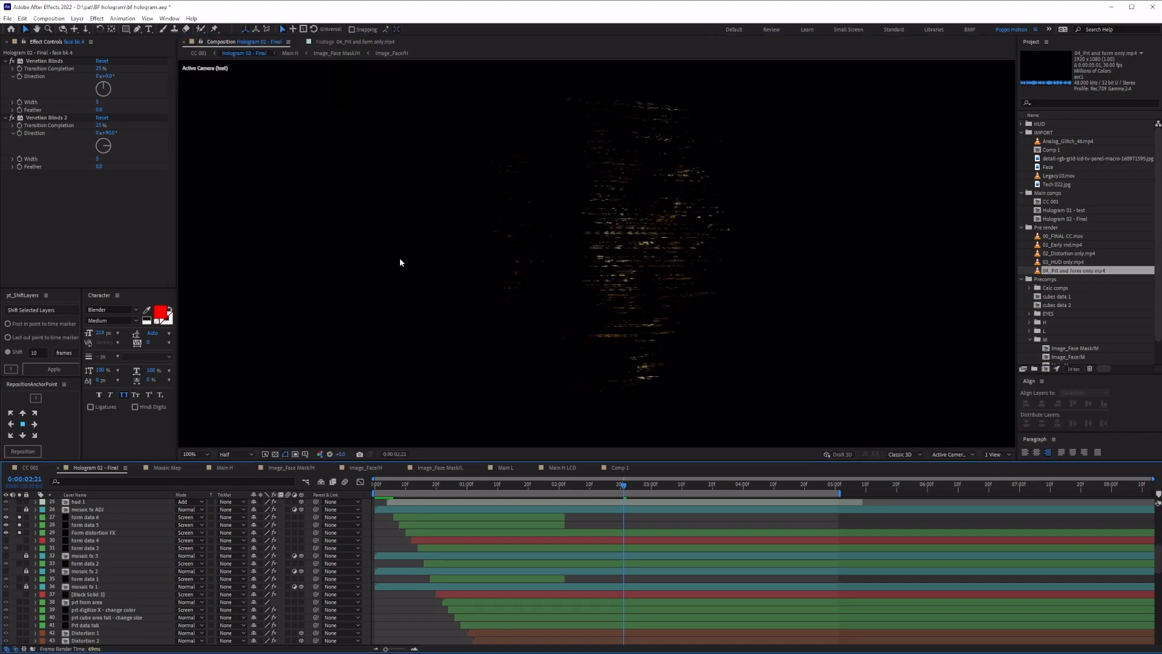
Step: In the Hologram 02 - Final comp, select form data 6 to show its Trapcode Form settings
{"action": "scroll", "coordinate": [300, 45], "scroll_direction": "down", "scroll_amount": 1}
{"action": "scroll", "coordinate": [517, 216], "scroll_direction": "up", "scroll_amount": 1}
{"action": "left_click", "coordinate": [301, 42]}
{"action": "left_click", "coordinate": [85, 517]}
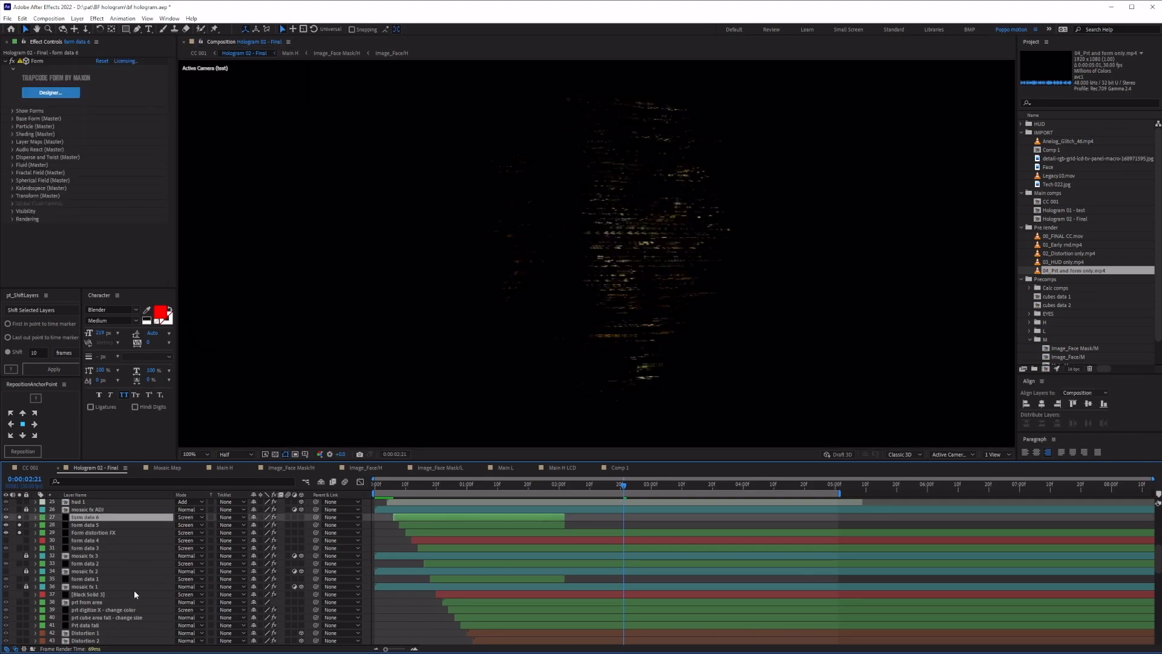
Step: Solo only the Form distortion FX layer and select it to show its Form and Displacer Pro settings
{"action": "left_click_drag", "start_coordinate": [20, 525], "coordinate": [19, 533]}
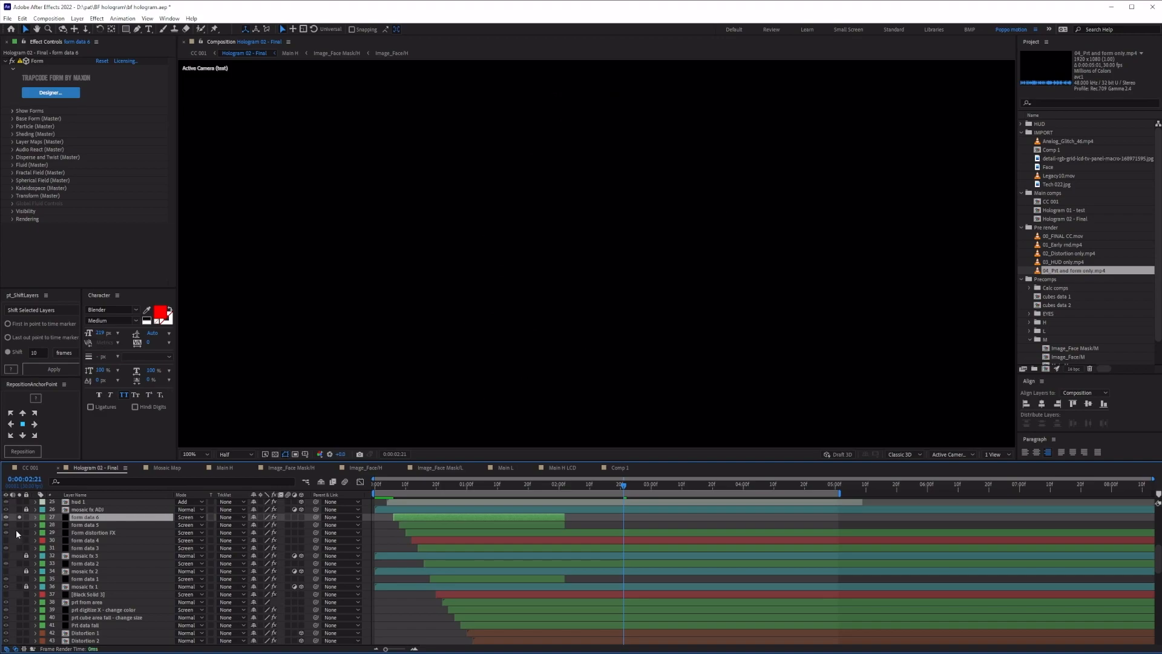
{"action": "left_click", "coordinate": [20, 533], "text": "alt"}
{"action": "left_click", "coordinate": [108, 533]}
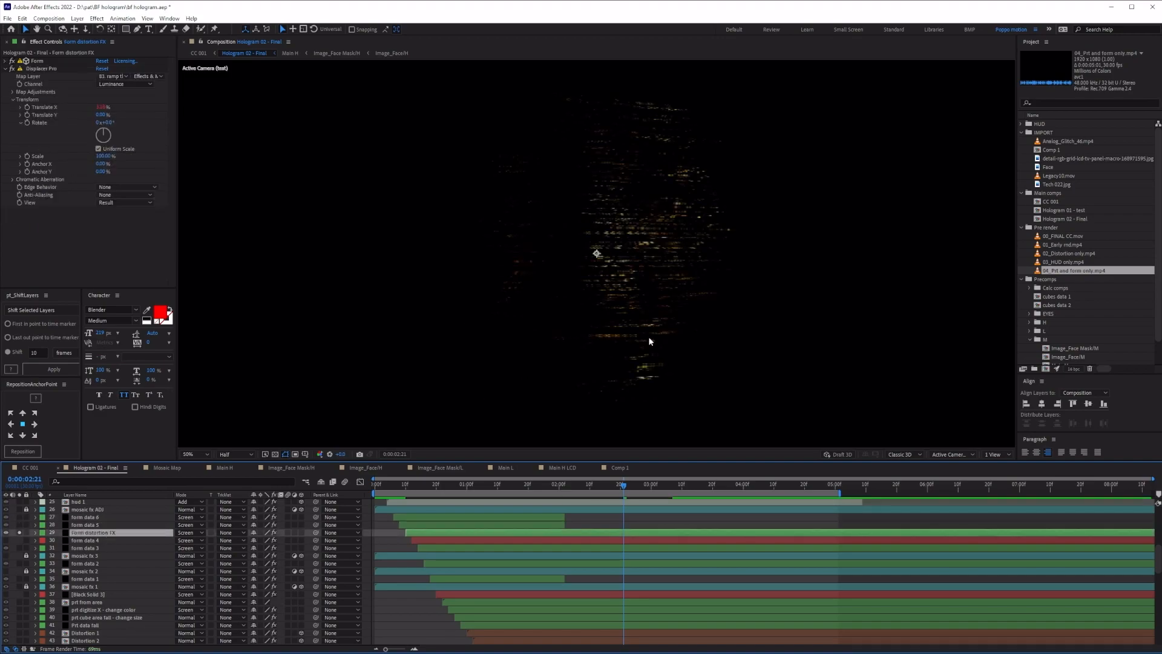
{"action": "scroll", "coordinate": [647, 340], "scroll_direction": "down", "scroll_amount": 1}
{"action": "left_click", "coordinate": [15, 76]}
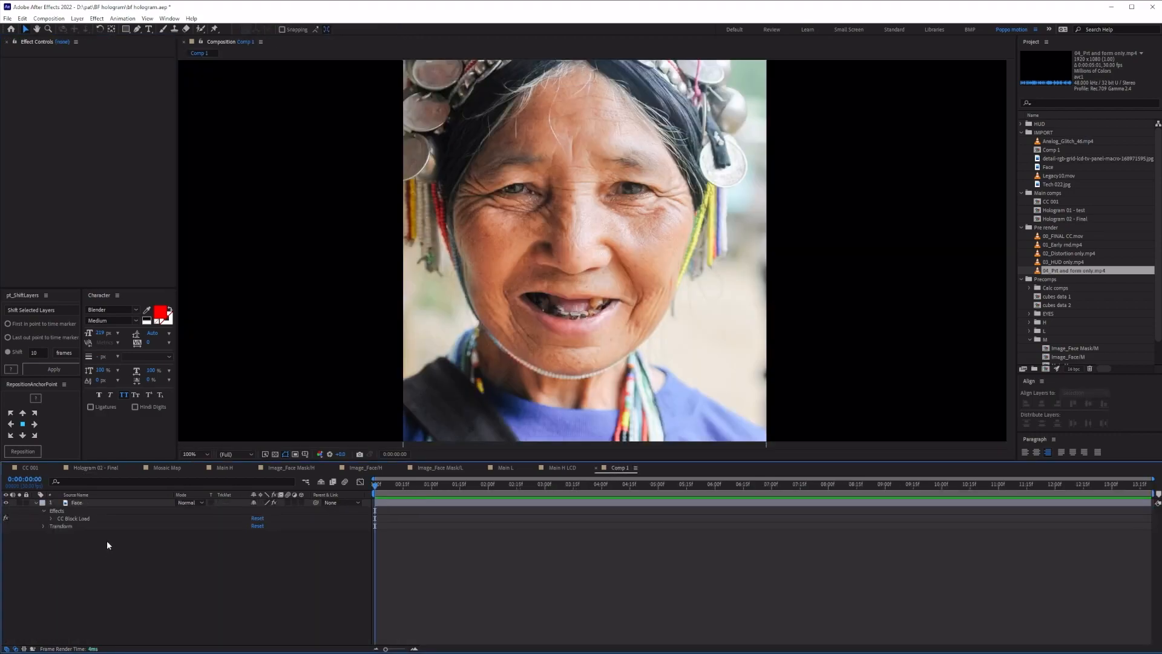
Step: In Comp 1, hide the Face layer and add a new solid with the default settings above it
{"action": "left_click", "coordinate": [76, 502]}
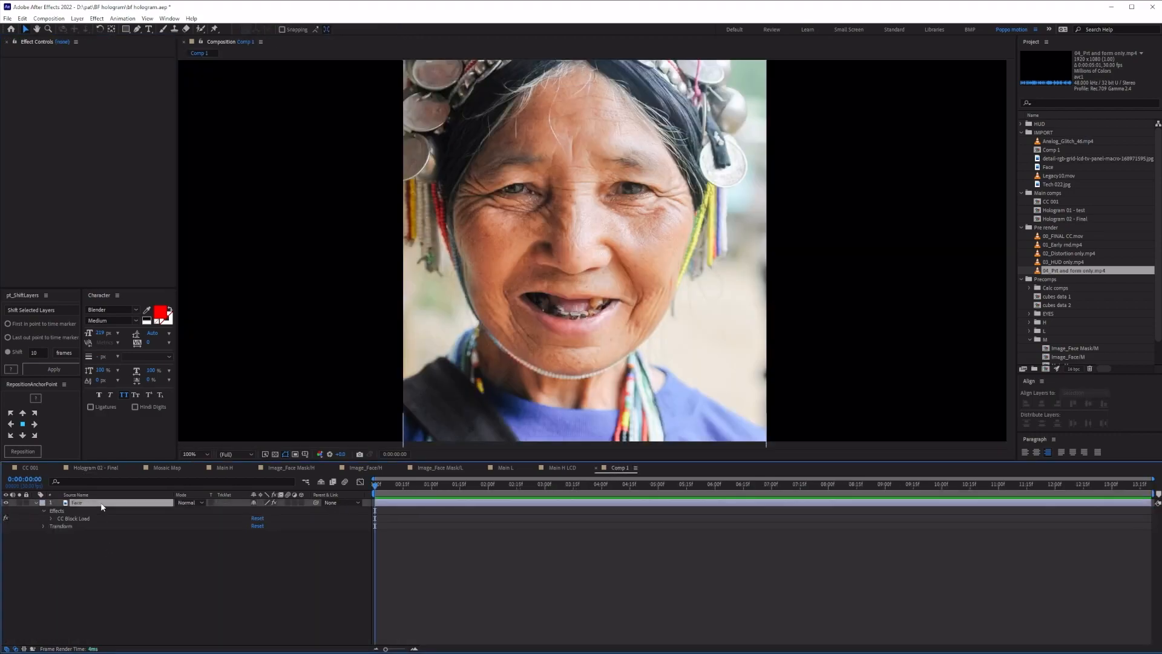
{"action": "key", "text": "comma"}
{"action": "left_click", "coordinate": [6, 503]}
{"action": "left_click", "coordinate": [160, 586]}
{"action": "key", "text": "ctrl+y"}
{"action": "key", "text": "Return"}
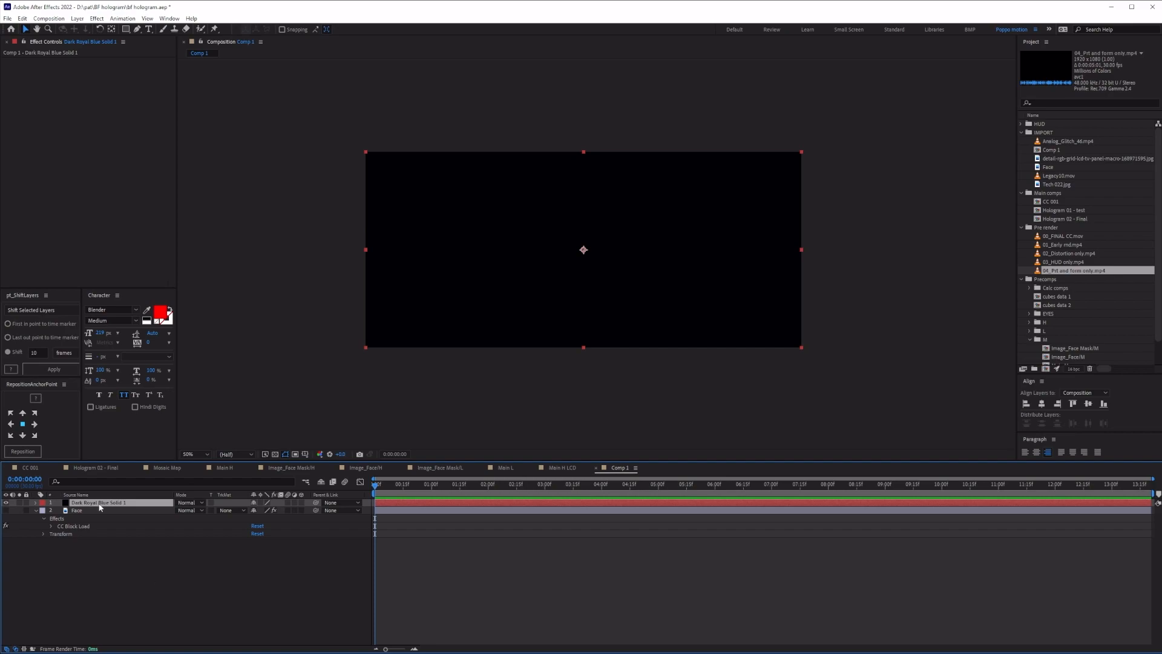
Step: Apply the Trapcode Form effect to the new solid and rotate its Base Form grid around the Y axis
{"action": "key", "text": "ctrl+space"}
{"action": "type", "text": "form"}
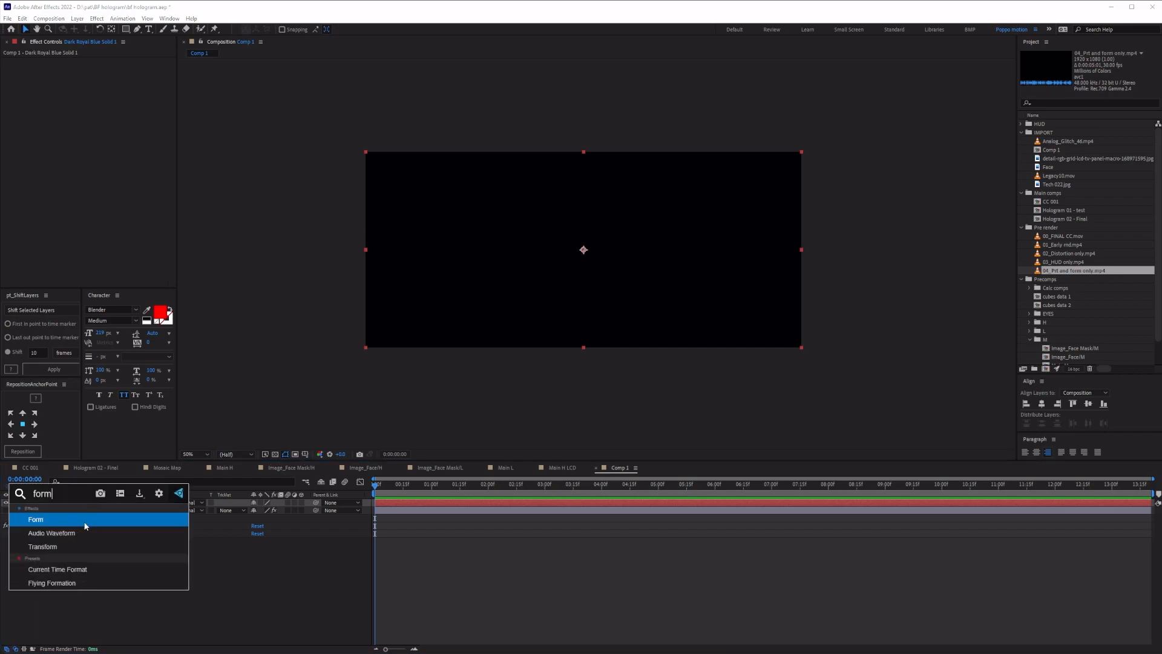
{"action": "left_click", "coordinate": [86, 521]}
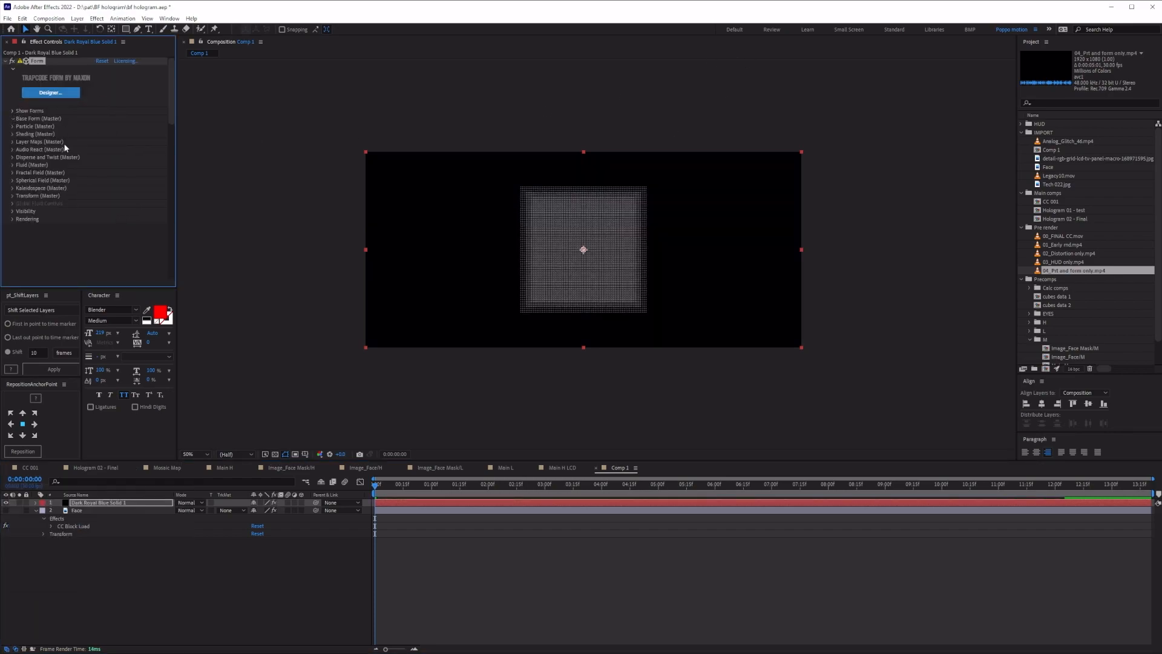
{"action": "left_click", "coordinate": [13, 119]}
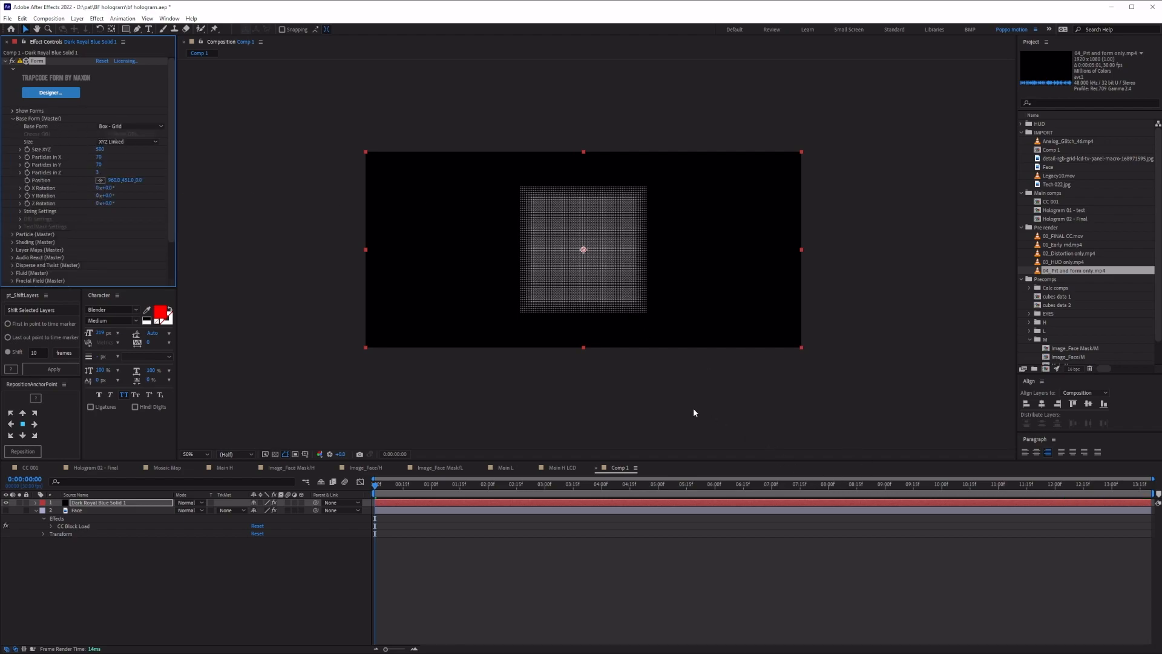
{"action": "left_click_drag", "start_coordinate": [100, 196], "coordinate": [92, 173]}
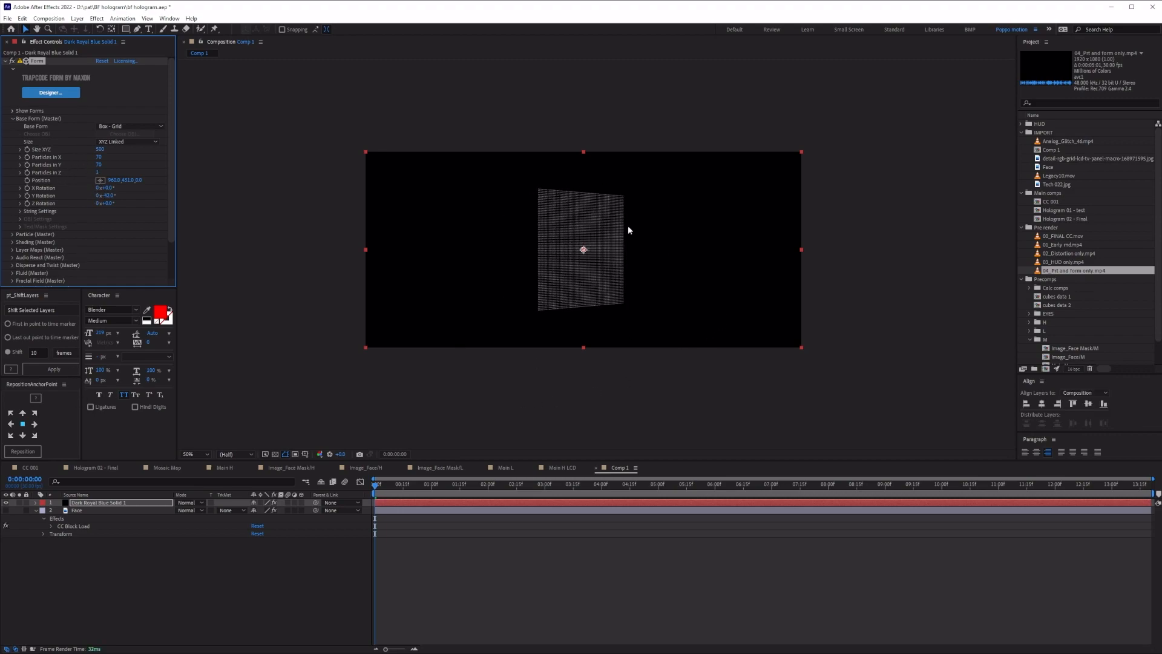
Step: Match the Base Form to the Face image's dimensions: XYZ Individual sizing, Size X 1200 and Size Y 1806
{"action": "left_click", "coordinate": [82, 512]}
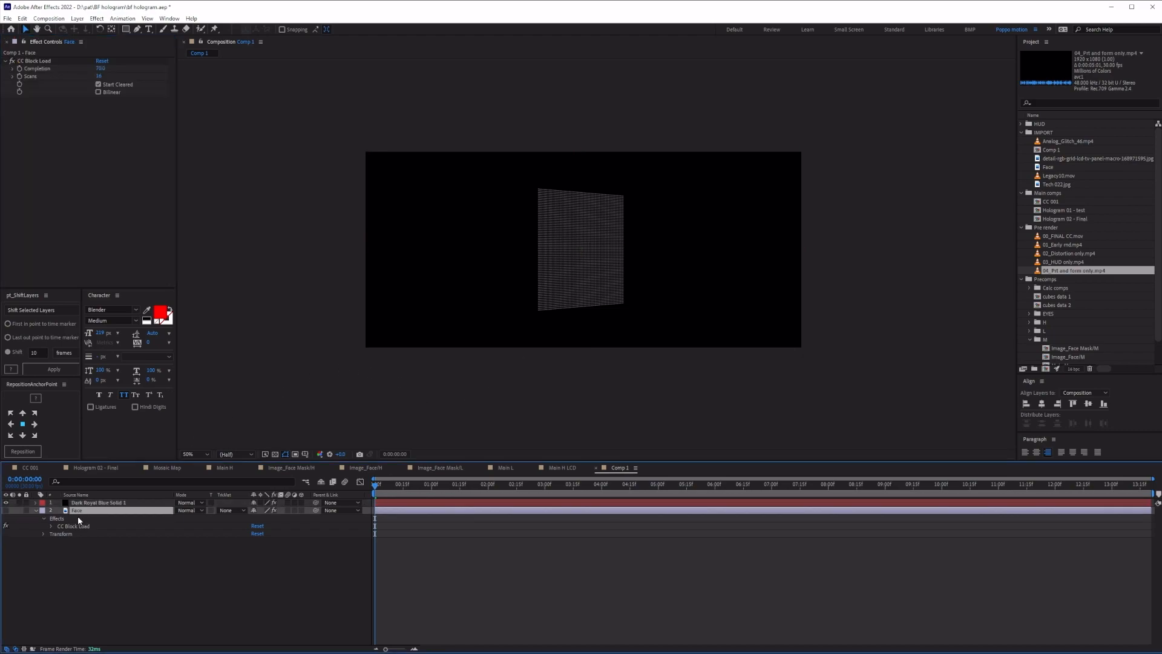
{"action": "left_click", "coordinate": [1050, 166]}
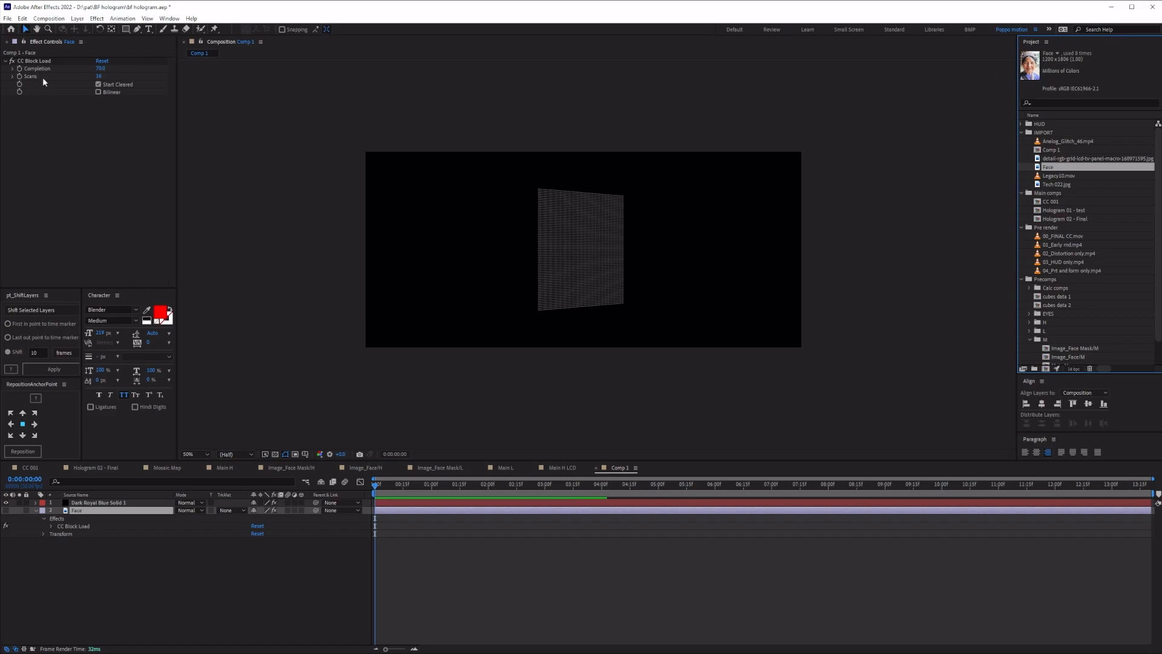
{"action": "left_click", "coordinate": [85, 502]}
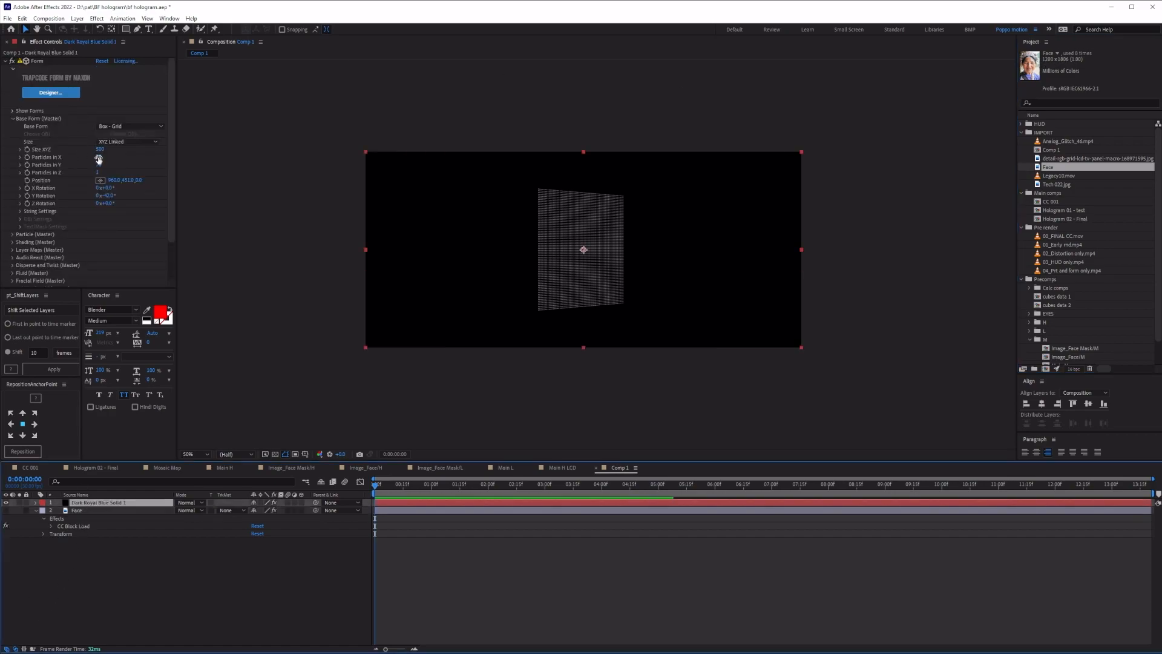
{"action": "left_click", "coordinate": [127, 142]}
{"action": "left_click", "coordinate": [124, 161]}
{"action": "left_click", "coordinate": [100, 149]}
{"action": "type", "text": "1200"}
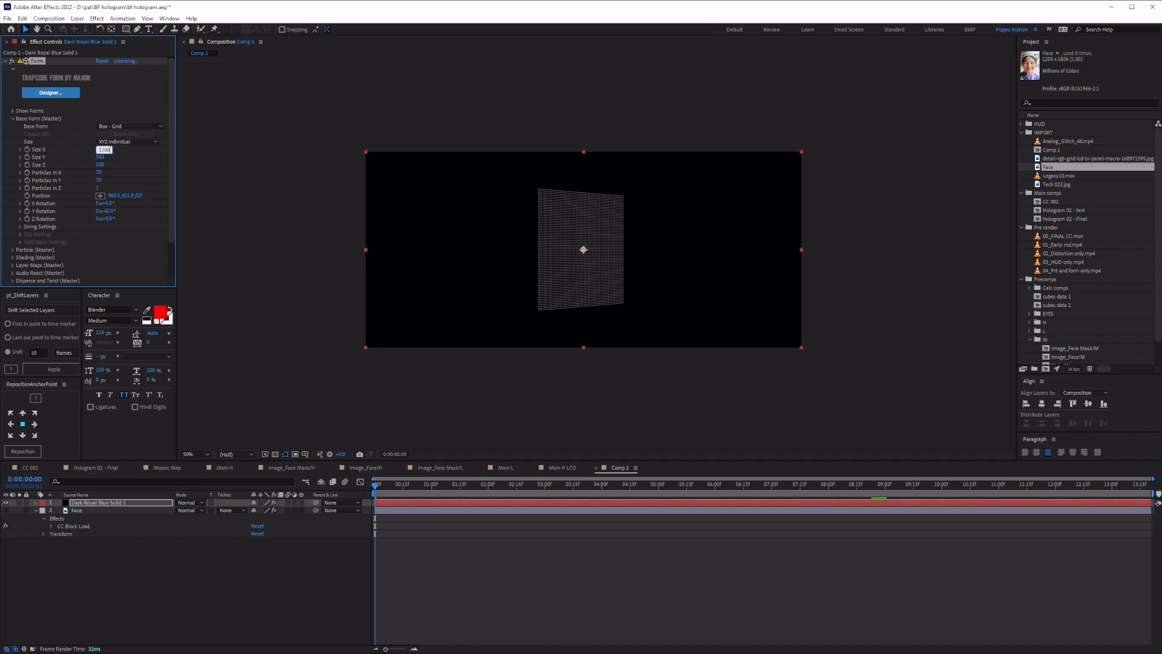
{"action": "key", "text": "Tab"}
{"action": "type", "text": "1"}
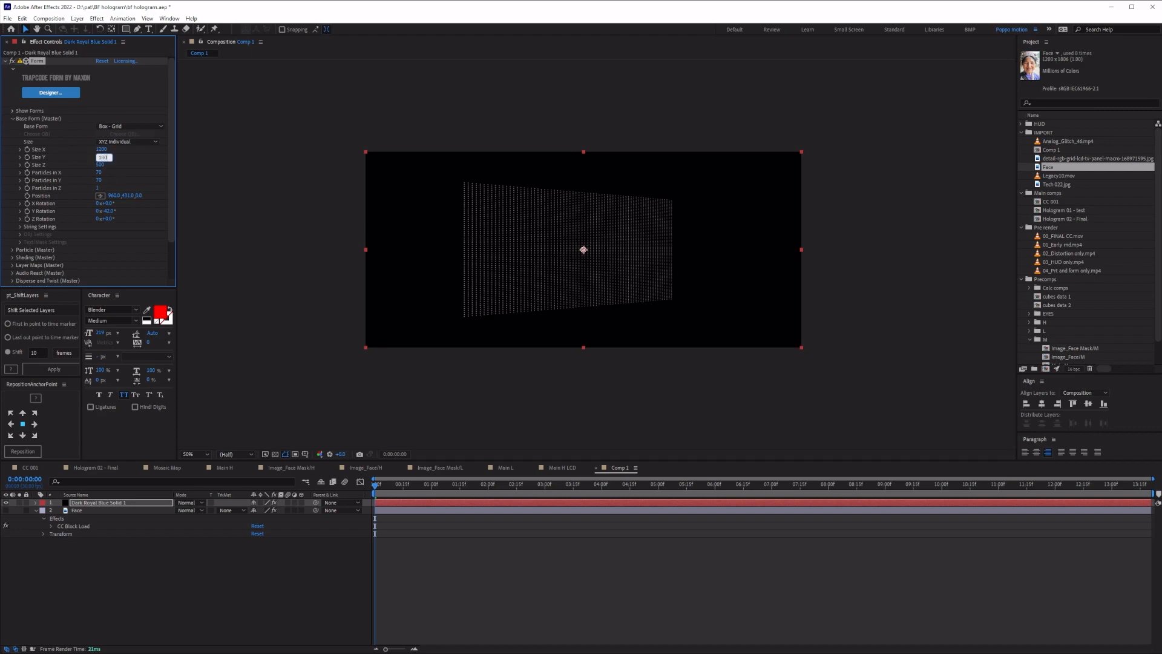
{"action": "type", "text": "806"}
{"action": "key", "text": "Return"}
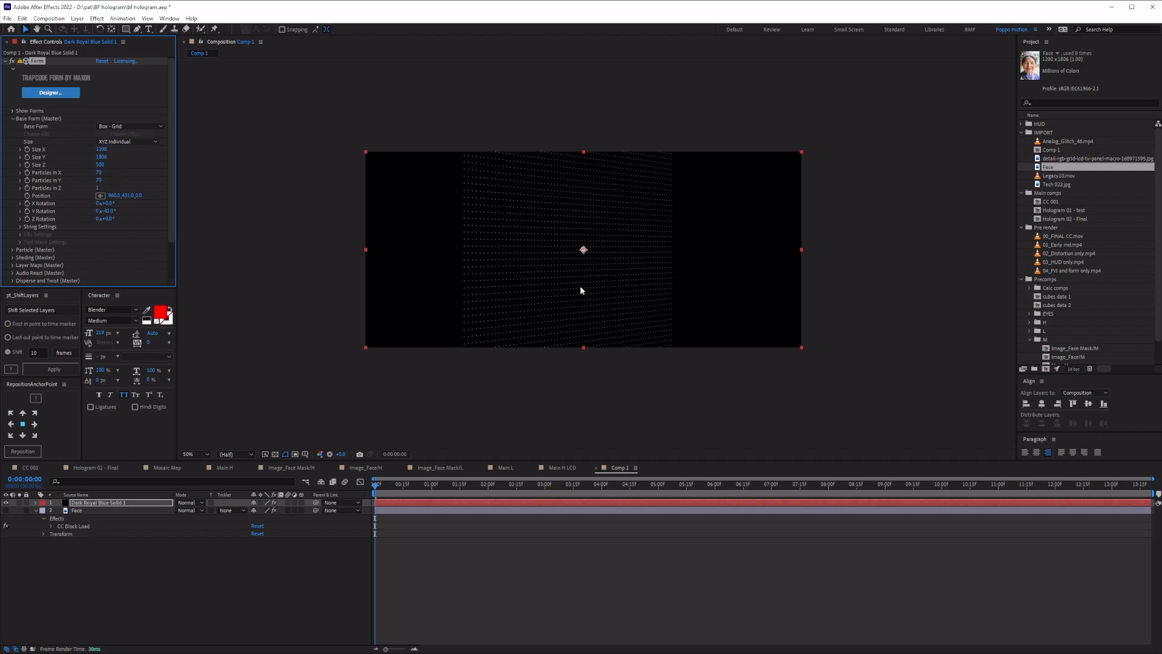
Step: Add a camera with the default settings to Comp 1 and change the viewpoint on the particle grid
{"action": "key", "text": "ctrl+alt+shift+c"}
{"action": "key", "text": "Return"}
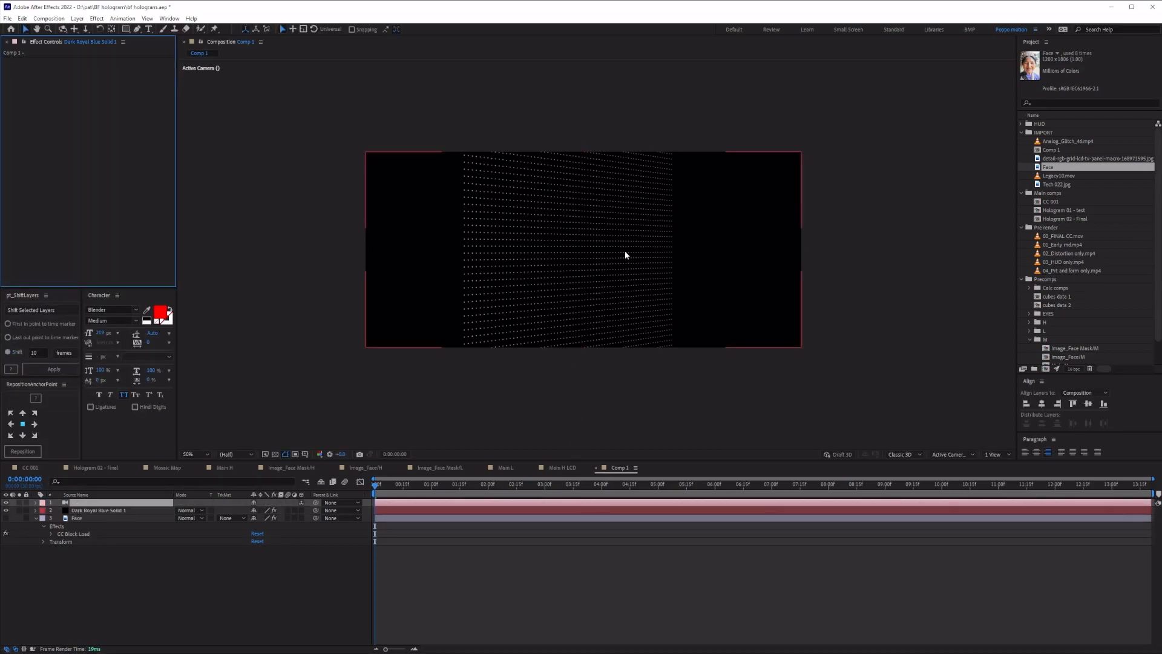
{"action": "key", "text": "3"}
Step: In the solid's Form Layer Maps, use the Face layer as the Size map and map it over XY
{"action": "left_click", "coordinate": [104, 510]}
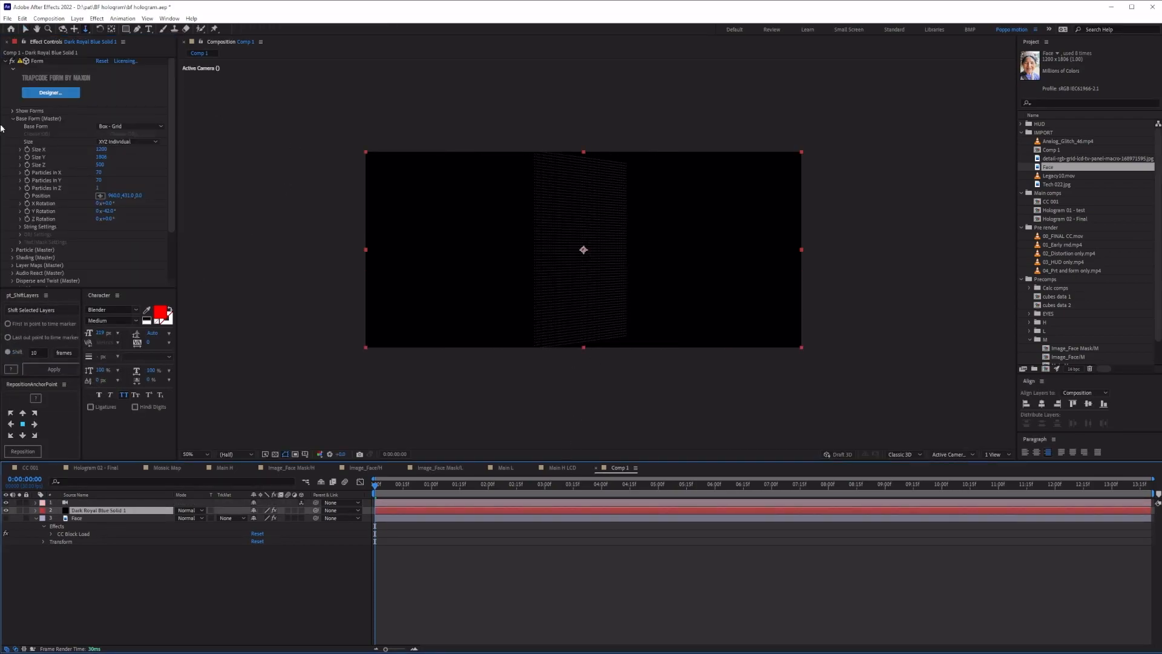
{"action": "left_click", "coordinate": [12, 118]}
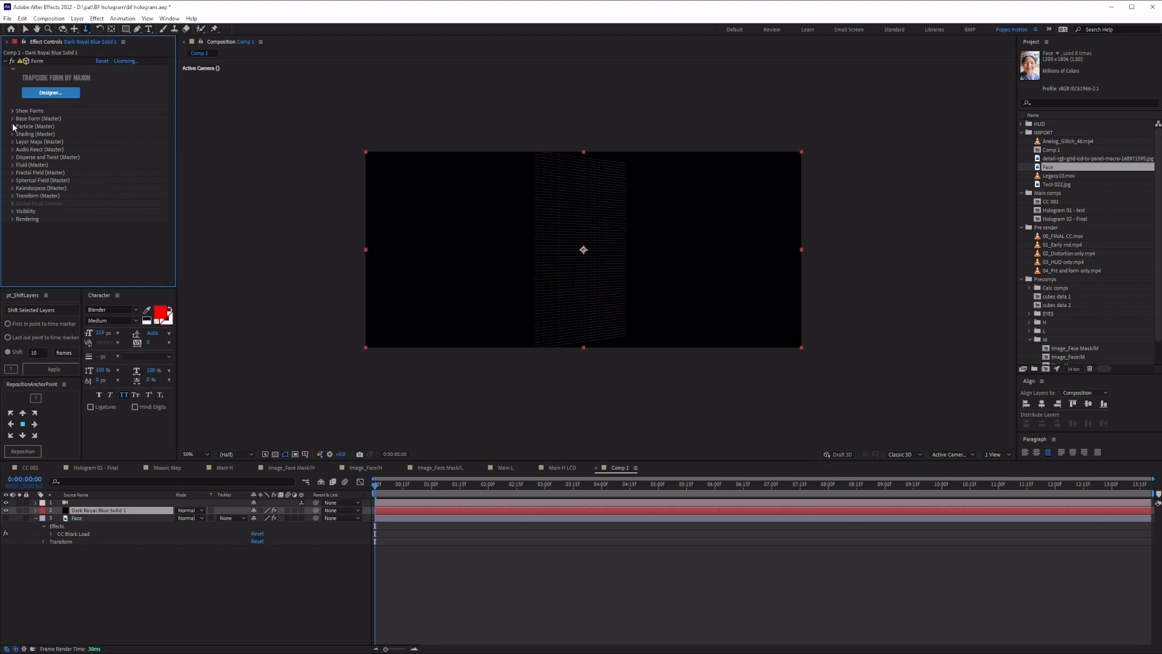
{"action": "left_click", "coordinate": [13, 141]}
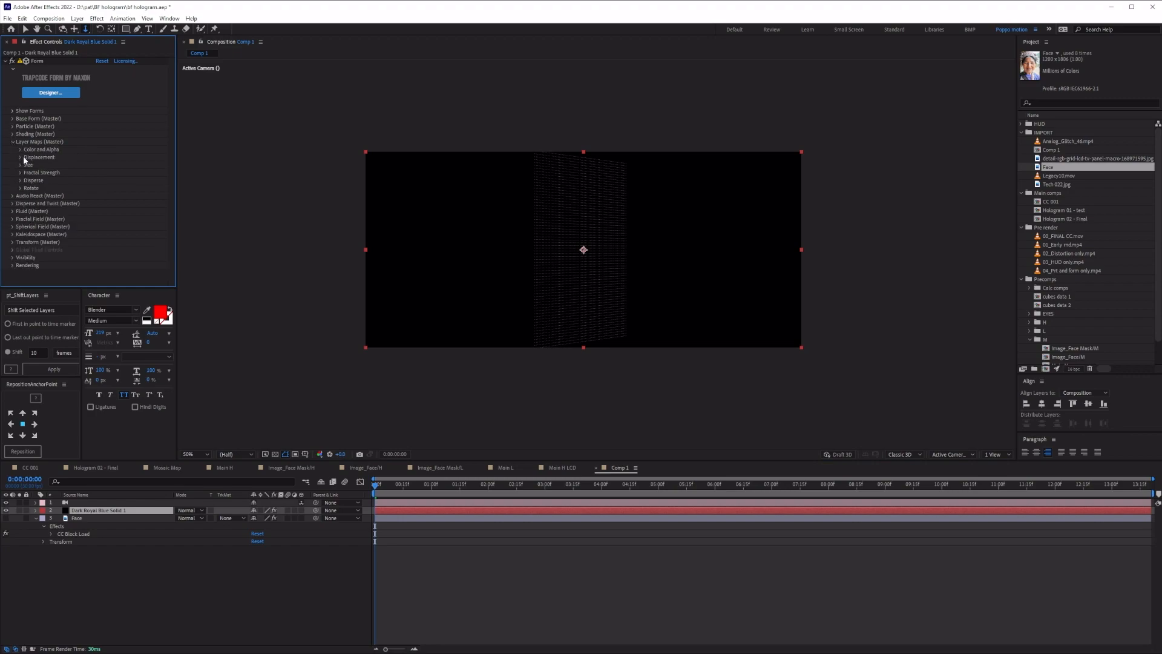
{"action": "left_click", "coordinate": [21, 165]}
{"action": "left_click", "coordinate": [111, 173]}
{"action": "left_click", "coordinate": [120, 206]}
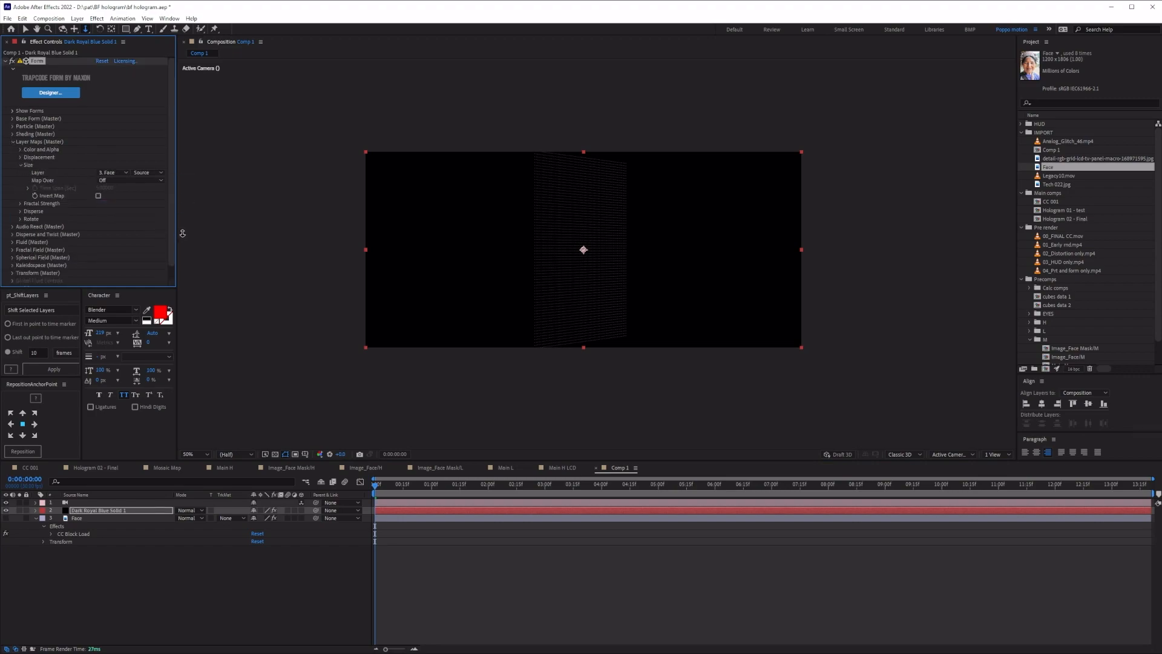
{"action": "left_click", "coordinate": [150, 173]}
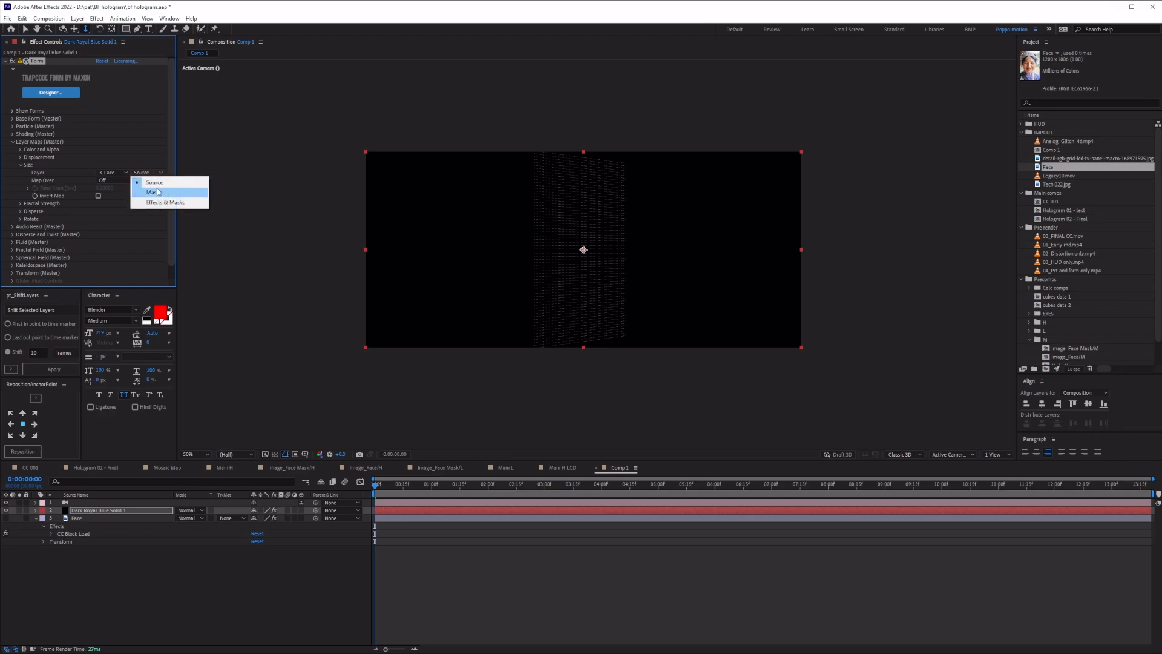
{"action": "left_click", "coordinate": [112, 182]}
{"action": "left_click", "coordinate": [116, 181]}
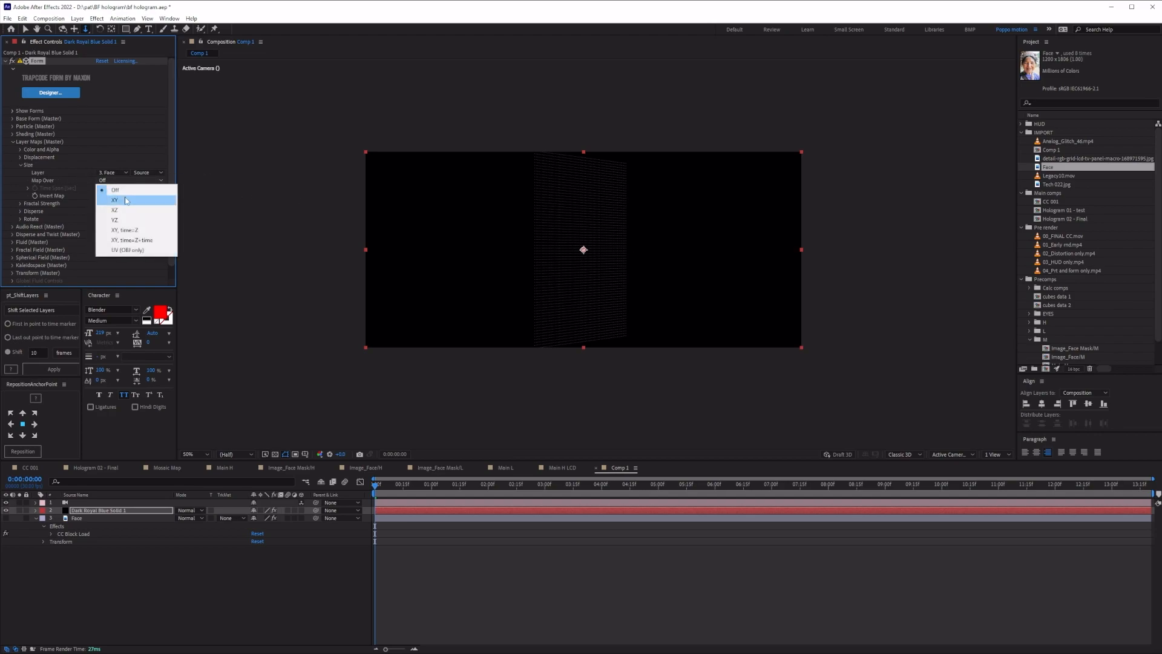
{"action": "left_click", "coordinate": [115, 199]}
Step: Enlarge the Form particles and lower their Size Random so the face pattern reads more clearly
{"action": "scroll", "coordinate": [561, 185], "scroll_direction": "up", "scroll_amount": 4}
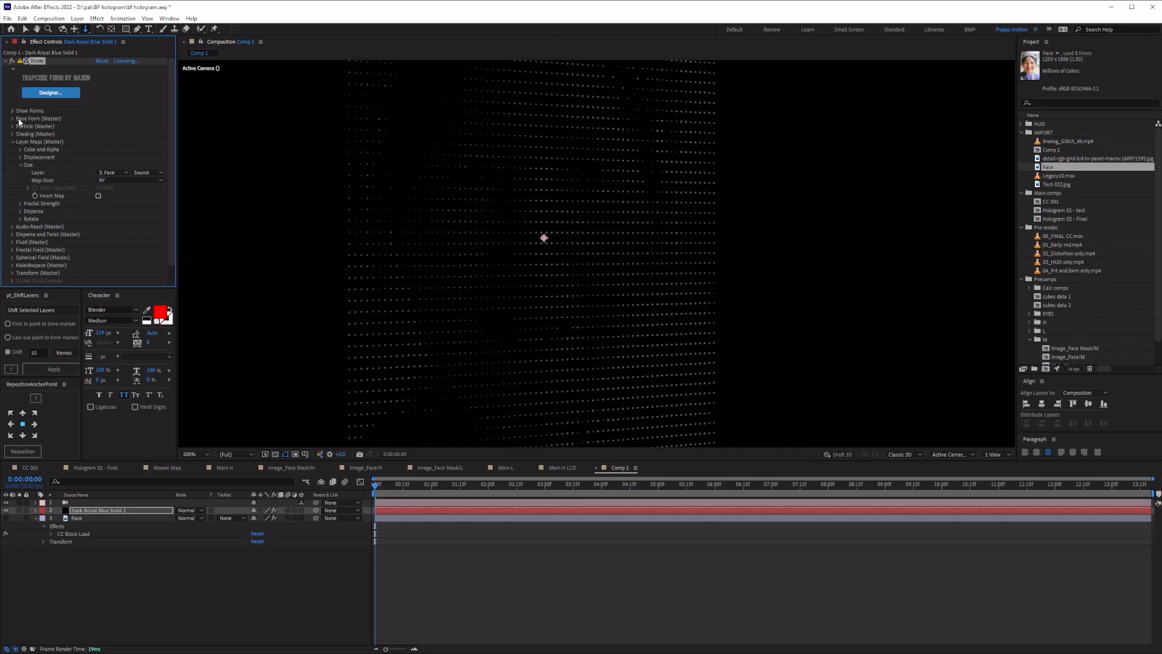
{"action": "left_click", "coordinate": [8, 126]}
{"action": "left_click", "coordinate": [12, 126]}
{"action": "left_click_drag", "start_coordinate": [96, 159], "coordinate": [260, 173]}
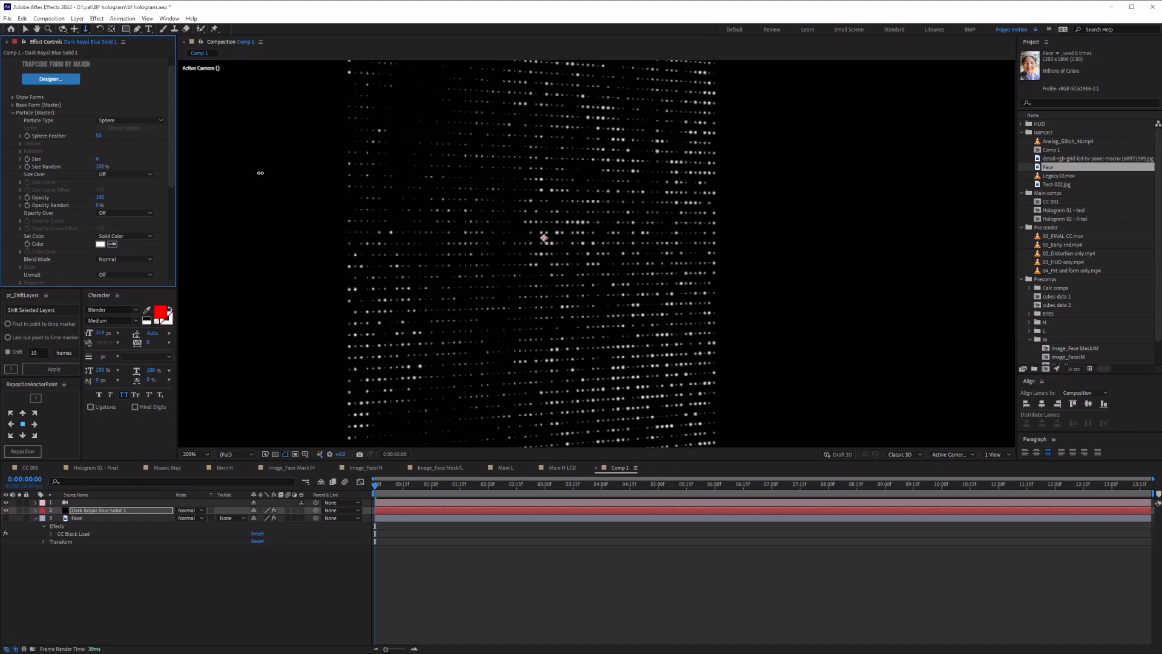
{"action": "left_click_drag", "start_coordinate": [100, 167], "coordinate": [74, 171]}
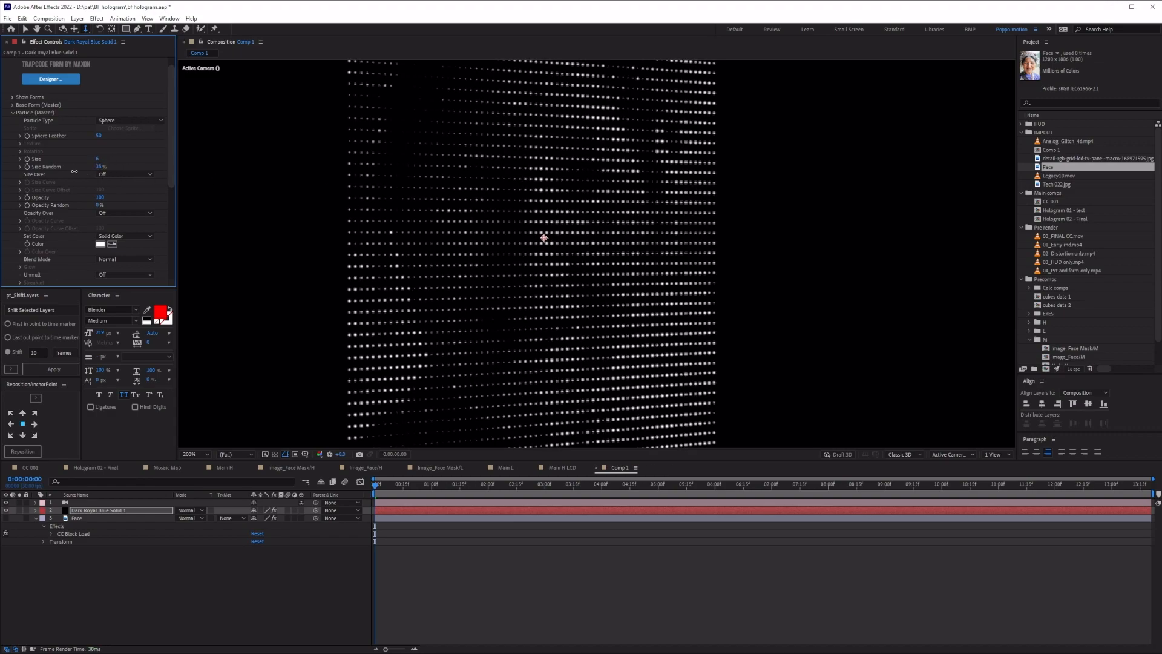
{"action": "key", "text": "comma"}
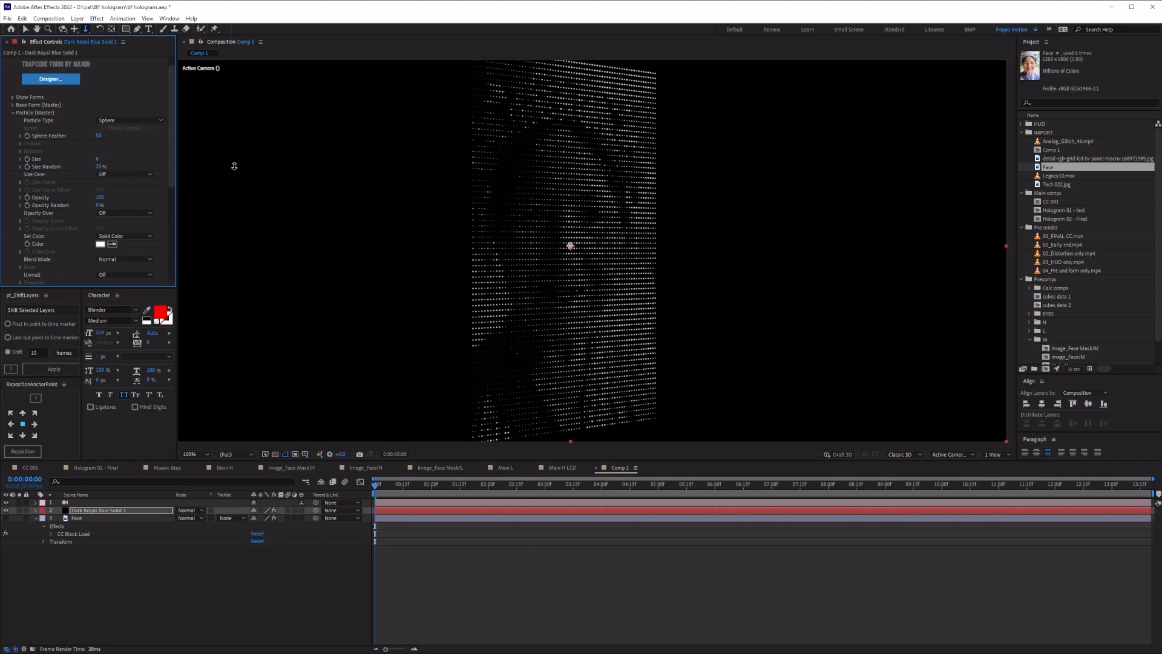
Step: Apply a slight Disperse to the Form particles and set Twist to 0
{"action": "scroll", "coordinate": [167, 241], "scroll_direction": "down", "scroll_amount": 5}
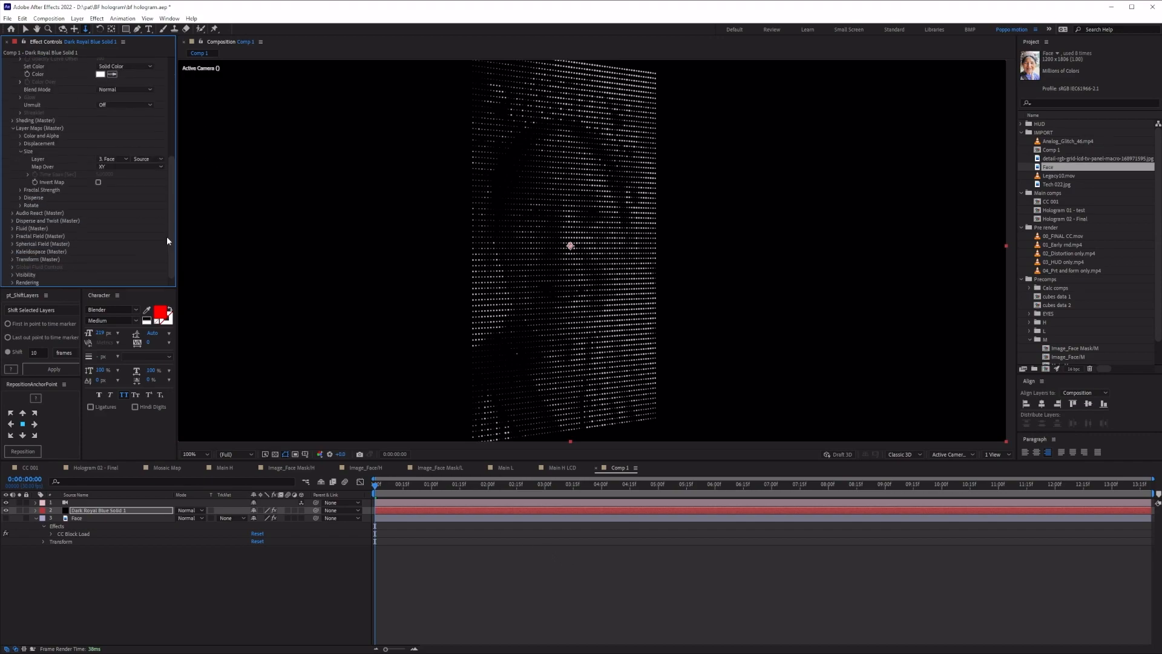
{"action": "left_click", "coordinate": [12, 221]}
{"action": "mouse_move", "coordinate": [97, 228]}
{"action": "left_mouse_down"}
{"action": "mouse_move", "coordinate": [112, 256]}
{"action": "mouse_move", "coordinate": [146, 252]}
{"action": "mouse_move", "coordinate": [92, 254]}
{"action": "left_mouse_up"}
{"action": "left_click", "coordinate": [100, 258]}
{"action": "type", "text": "0"}
{"action": "key", "text": "Return"}
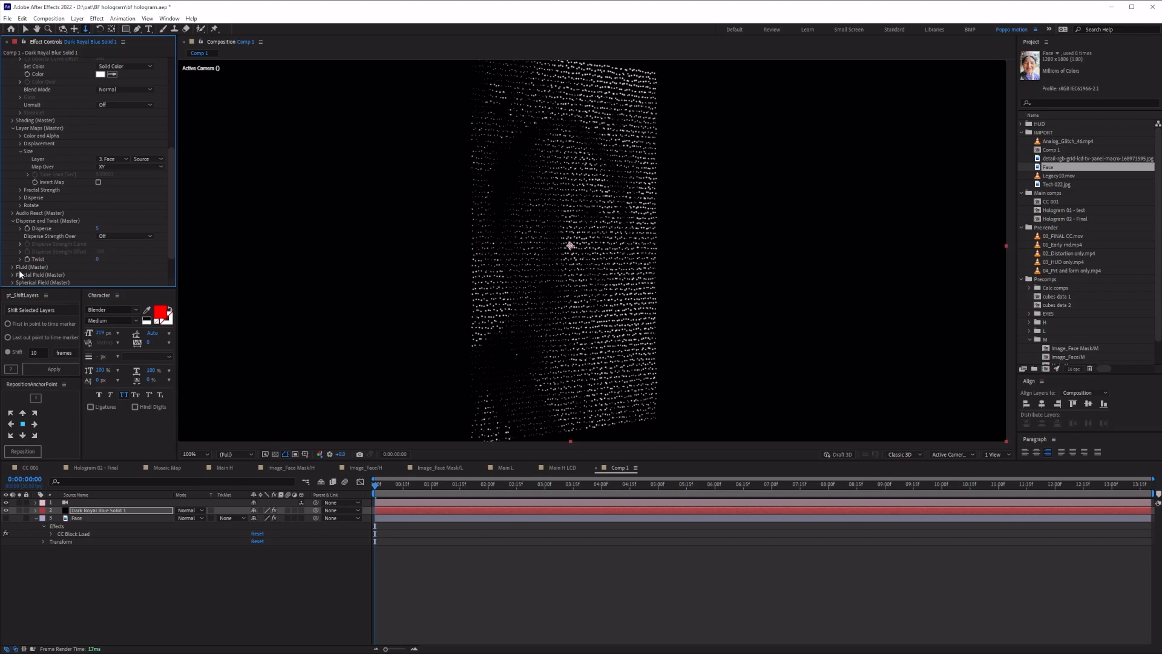
Step: Try raising Affect Opacity in the Form's Fractal Field and scrub through the timeline to preview it
{"action": "scroll", "coordinate": [85, 252], "scroll_direction": "down", "scroll_amount": 2}
{"action": "left_click", "coordinate": [13, 237]}
{"action": "scroll", "coordinate": [15, 240], "scroll_direction": "down", "scroll_amount": 4}
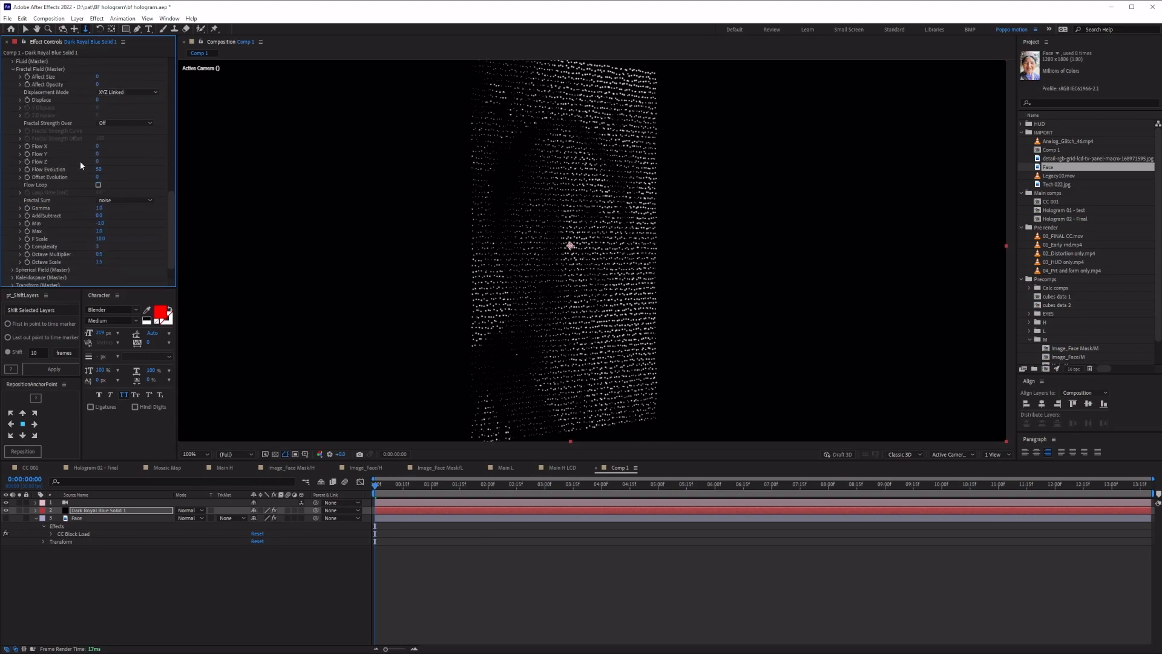
{"action": "scroll", "coordinate": [75, 189], "scroll_direction": "down", "scroll_amount": 4}
{"action": "left_click_drag", "start_coordinate": [98, 105], "coordinate": [107, 105]}
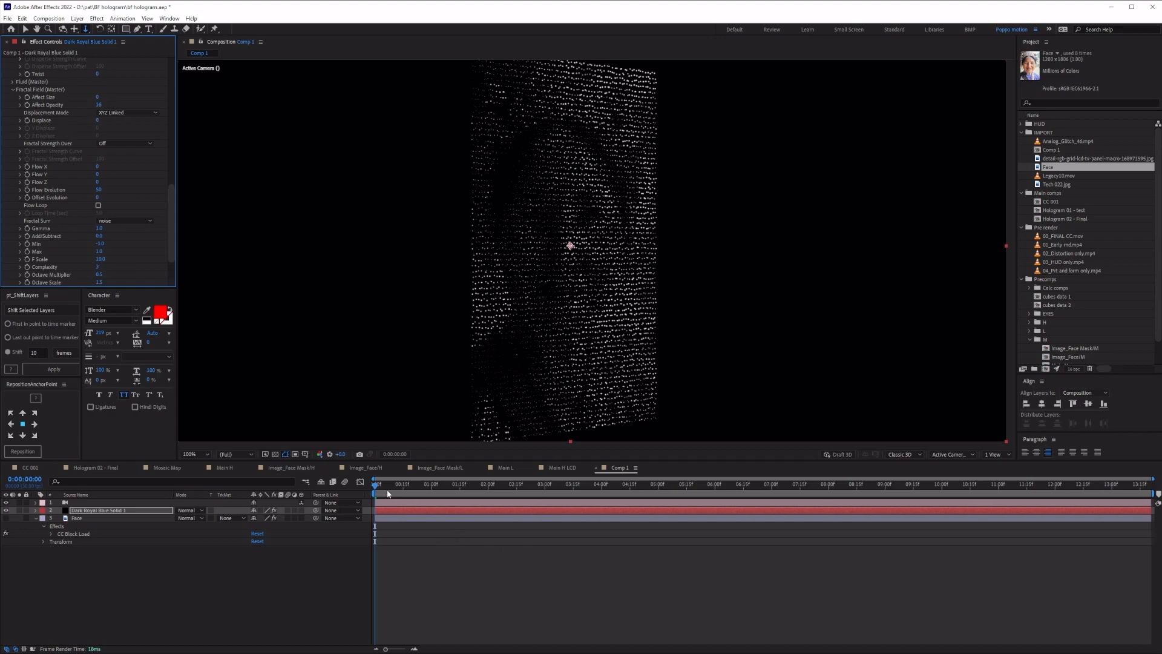
{"action": "left_click_drag", "start_coordinate": [375, 485], "coordinate": [732, 490]}
{"action": "left_click", "coordinate": [97, 97]}
{"action": "left_click", "coordinate": [124, 98]}
{"action": "left_click_drag", "start_coordinate": [99, 106], "coordinate": [61, 102]}
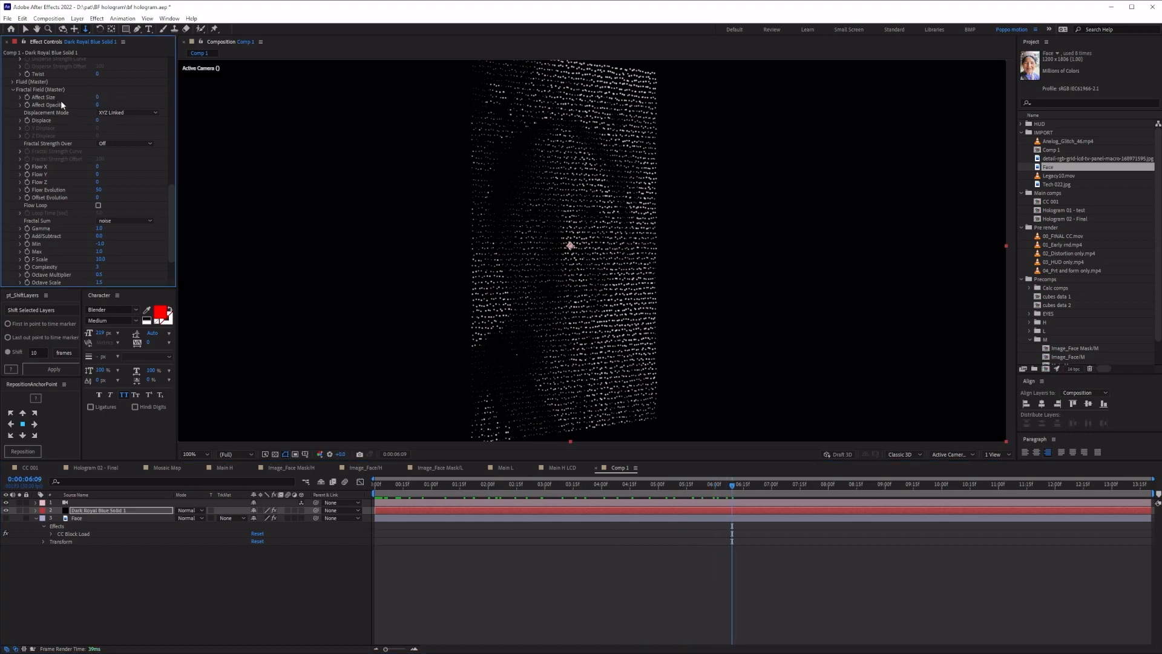
Step: Set the Fractal Field's Affect Size to 3, scrub the preview, and increase Flow Y
{"action": "left_click", "coordinate": [98, 97]}
{"action": "type", "text": "3"}
{"action": "key", "text": "Return"}
{"action": "left_click_drag", "start_coordinate": [382, 494], "coordinate": [549, 489]}
{"action": "left_click_drag", "start_coordinate": [97, 175], "coordinate": [433, 189]}
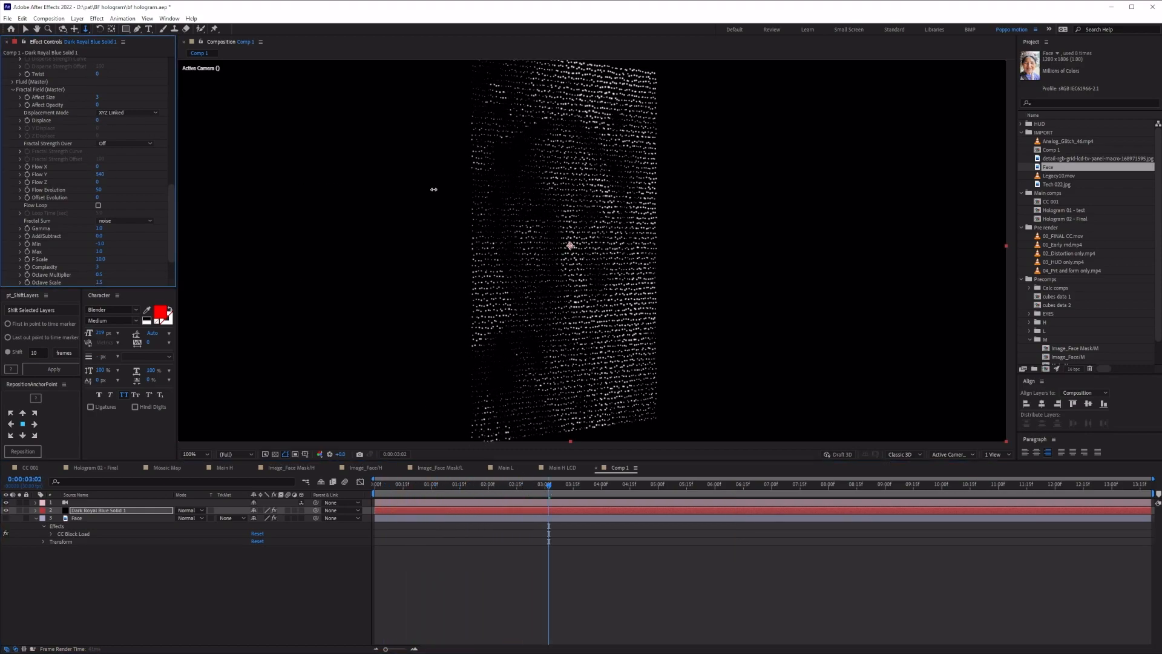
{"action": "left_click", "coordinate": [293, 634]}
Step: Return to the Hologram 02 - Final comp and examine the Base Form settings of the Form distortion FX layer
{"action": "left_click", "coordinate": [100, 468]}
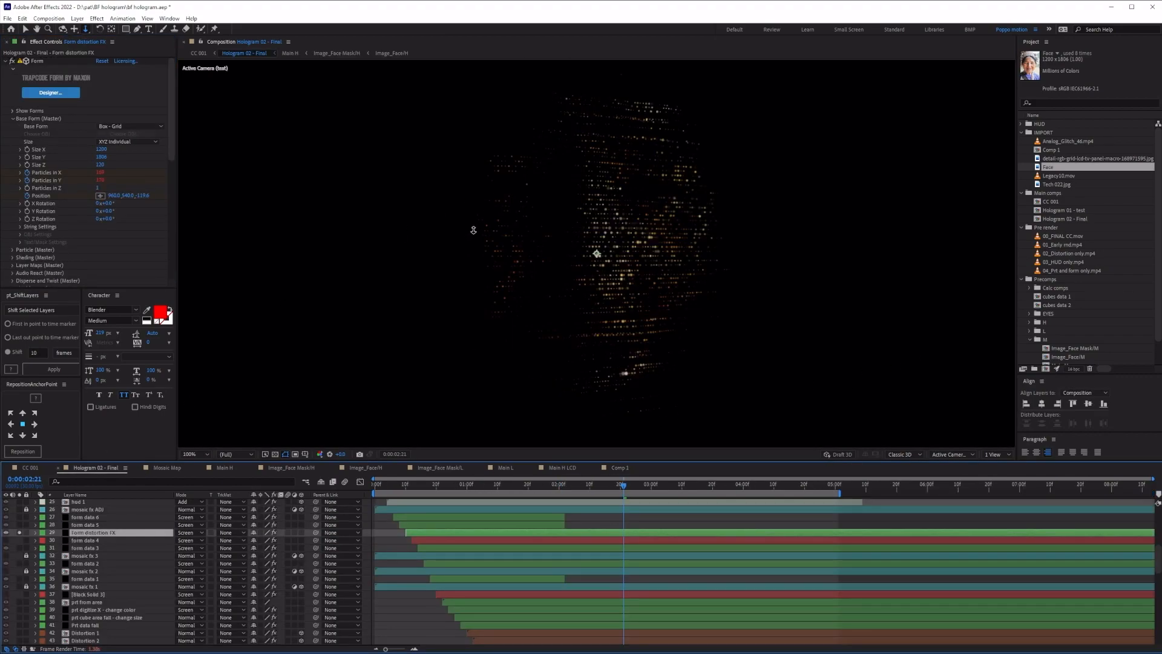
{"action": "left_click", "coordinate": [390, 535]}
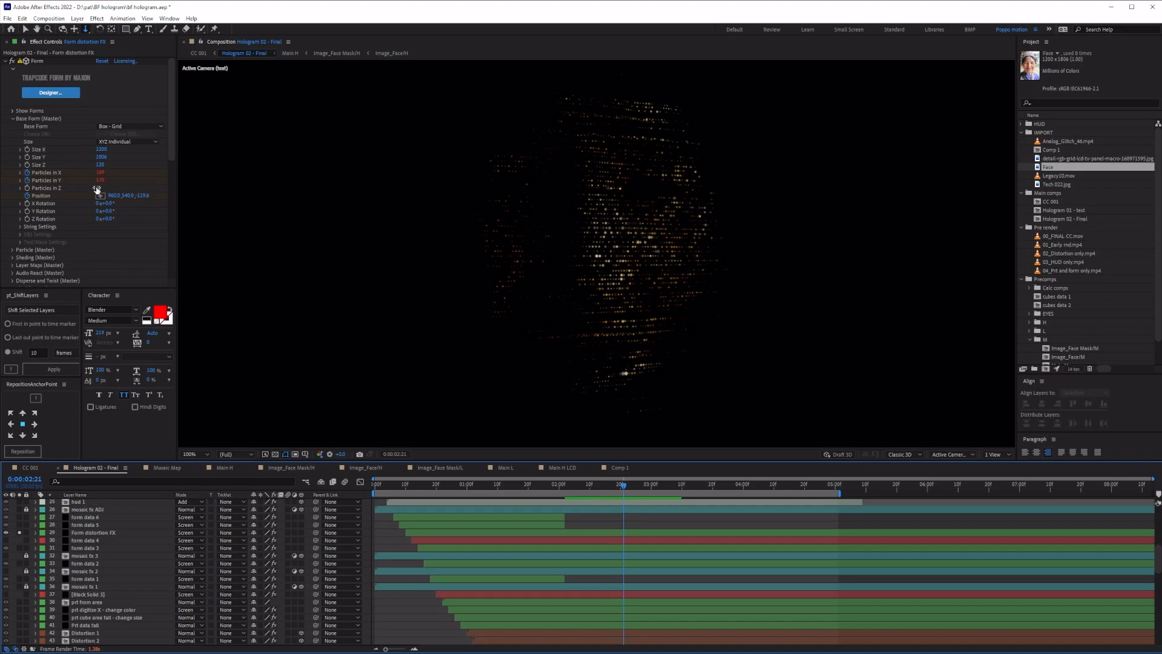
{"action": "left_click", "coordinate": [67, 192]}
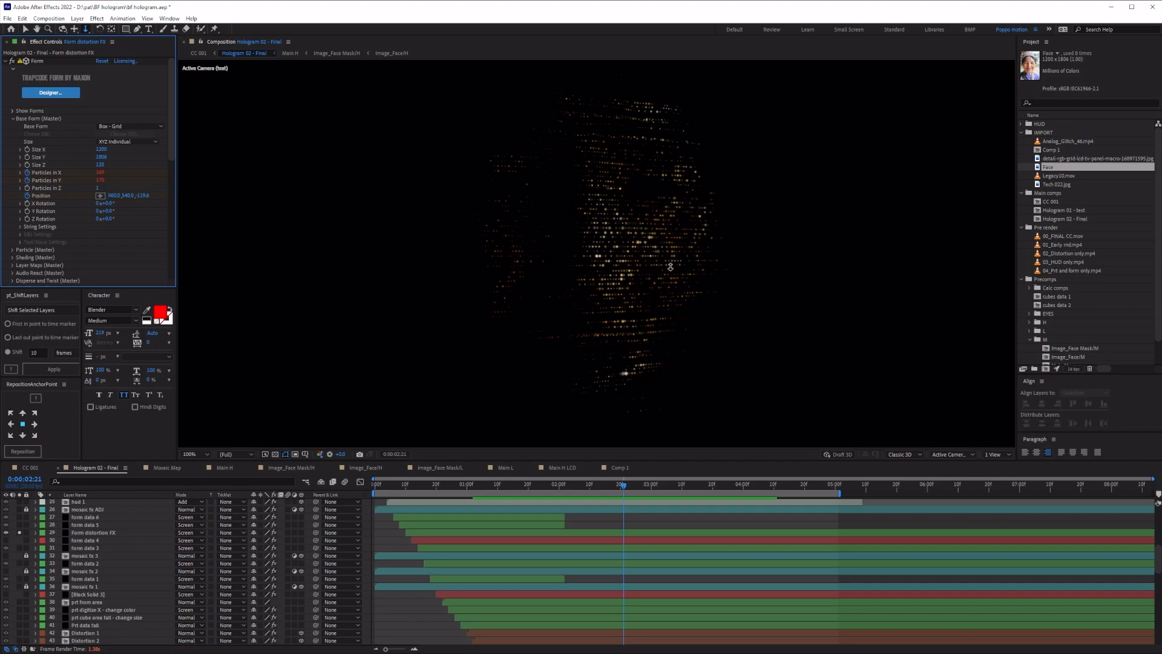
Step: Try changing Particles in Z on the Form distortion FX layer, undo the change, and scrub the timeline to preview the animation
{"action": "left_click", "coordinate": [98, 188]}
{"action": "key", "text": "Return"}
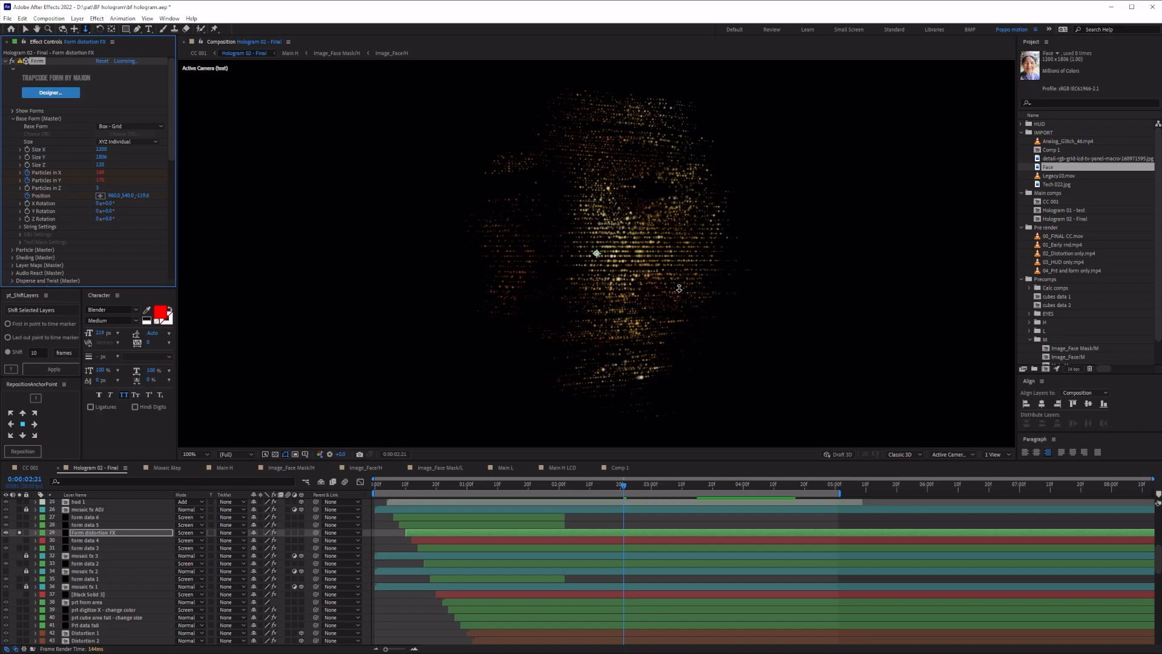
{"action": "key", "text": "ctrl+z"}
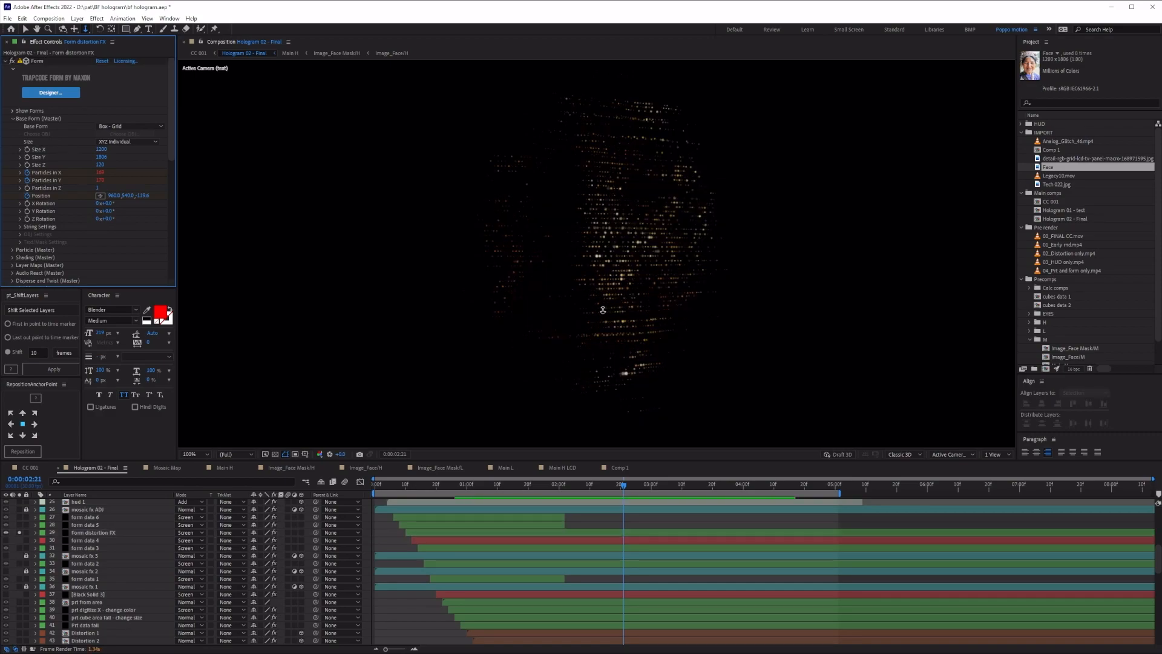
{"action": "left_click", "coordinate": [410, 607]}
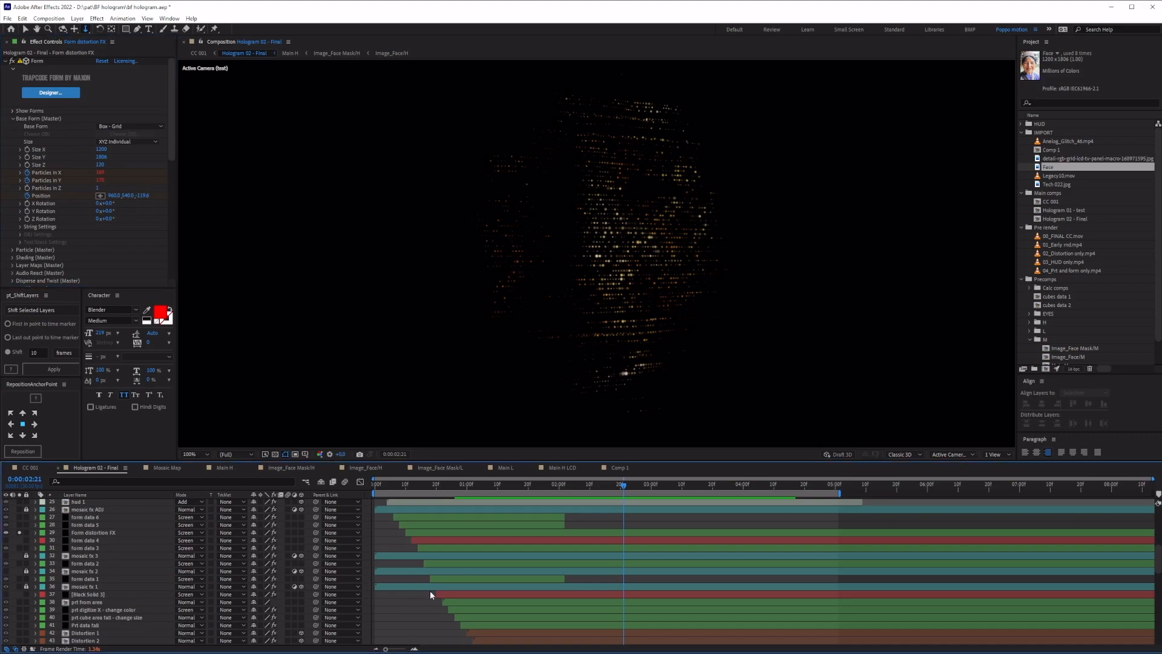
{"action": "left_click_drag", "start_coordinate": [390, 484], "coordinate": [484, 484]}
Step: In Comp 1, set the Form's Particles in X and Particles in Y to 1 on Dark Royal Blue Solid 1
{"action": "left_click", "coordinate": [620, 467]}
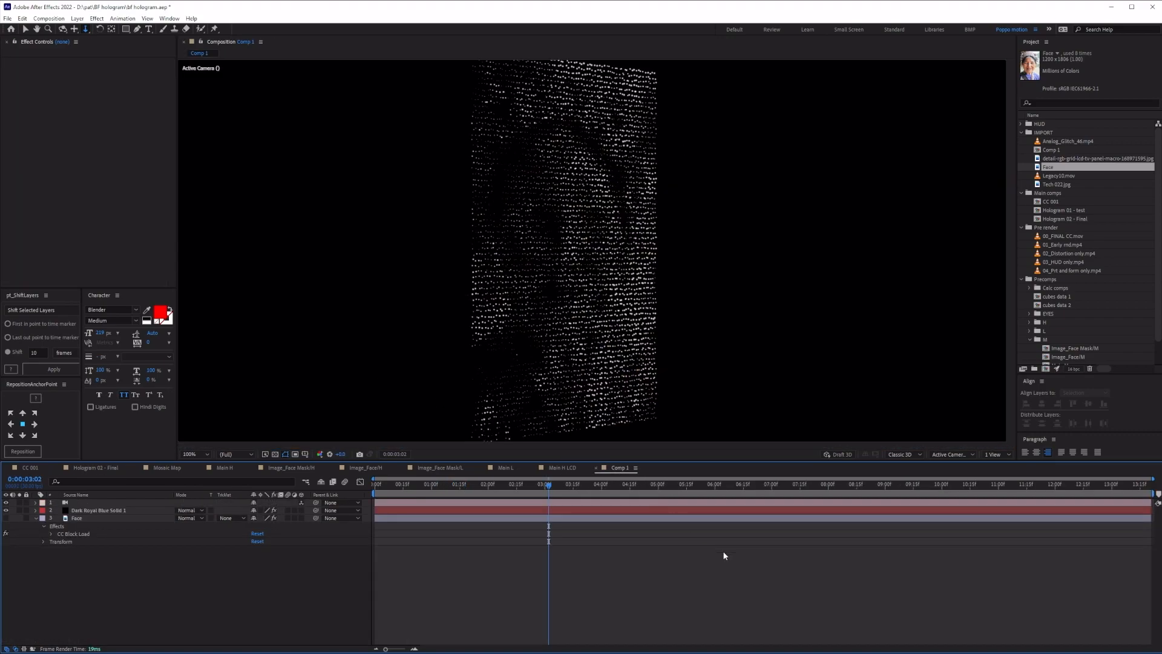
{"action": "left_click", "coordinate": [103, 512]}
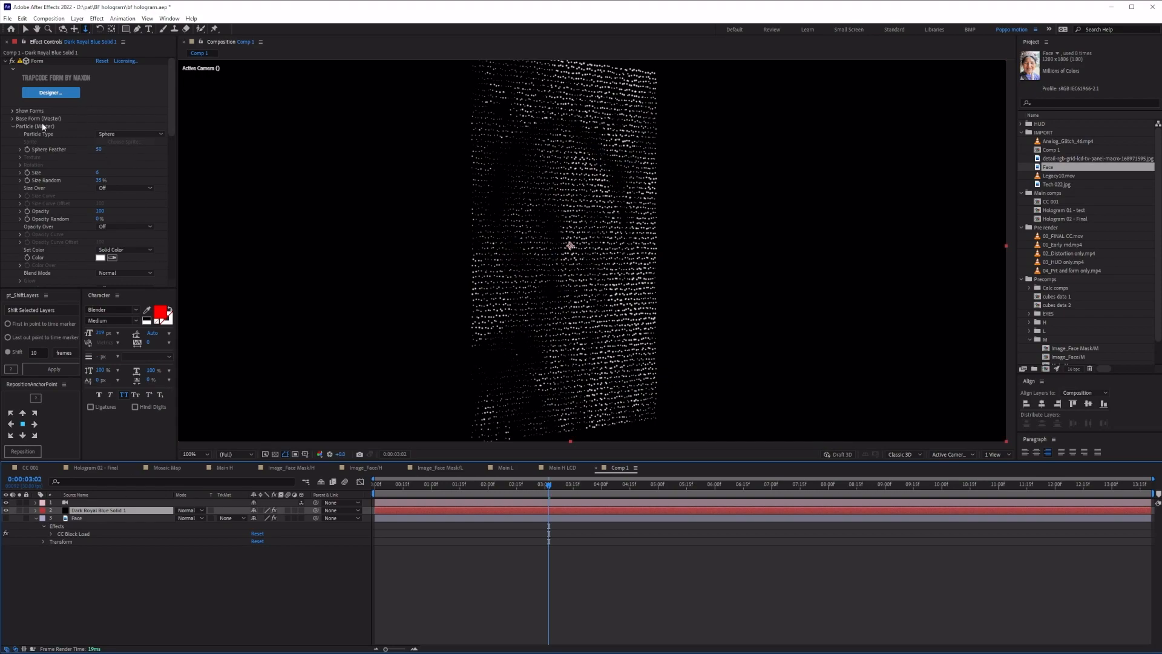
{"action": "left_click", "coordinate": [14, 126]}
{"action": "left_click", "coordinate": [13, 119]}
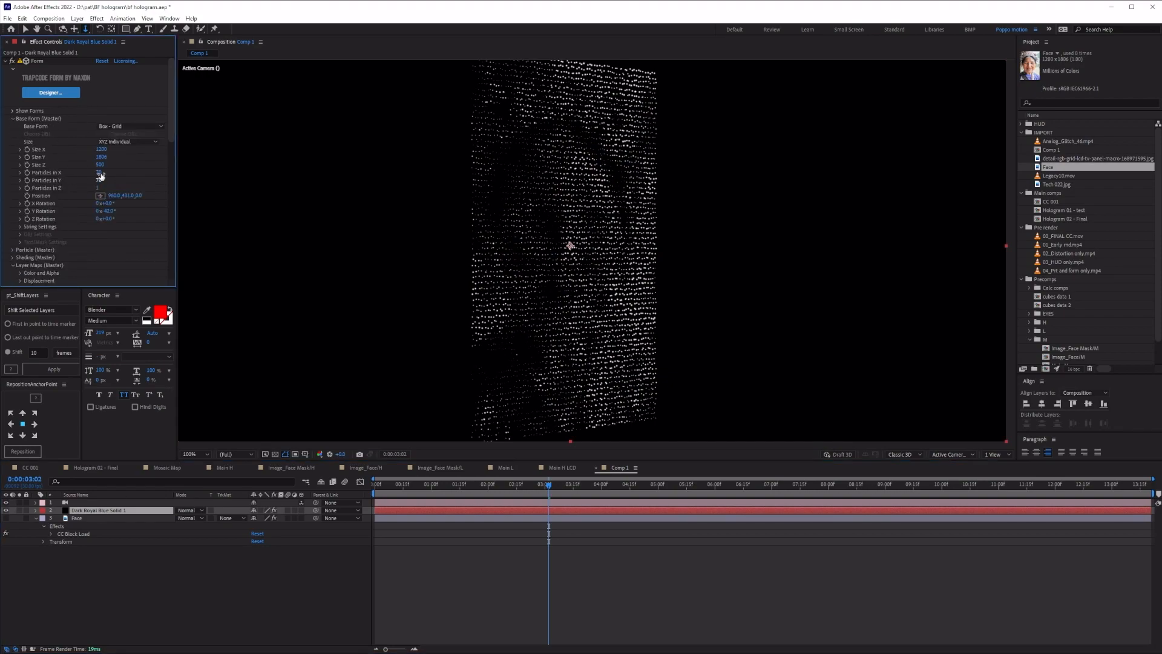
{"action": "left_click_drag", "start_coordinate": [101, 173], "coordinate": [37, 172]}
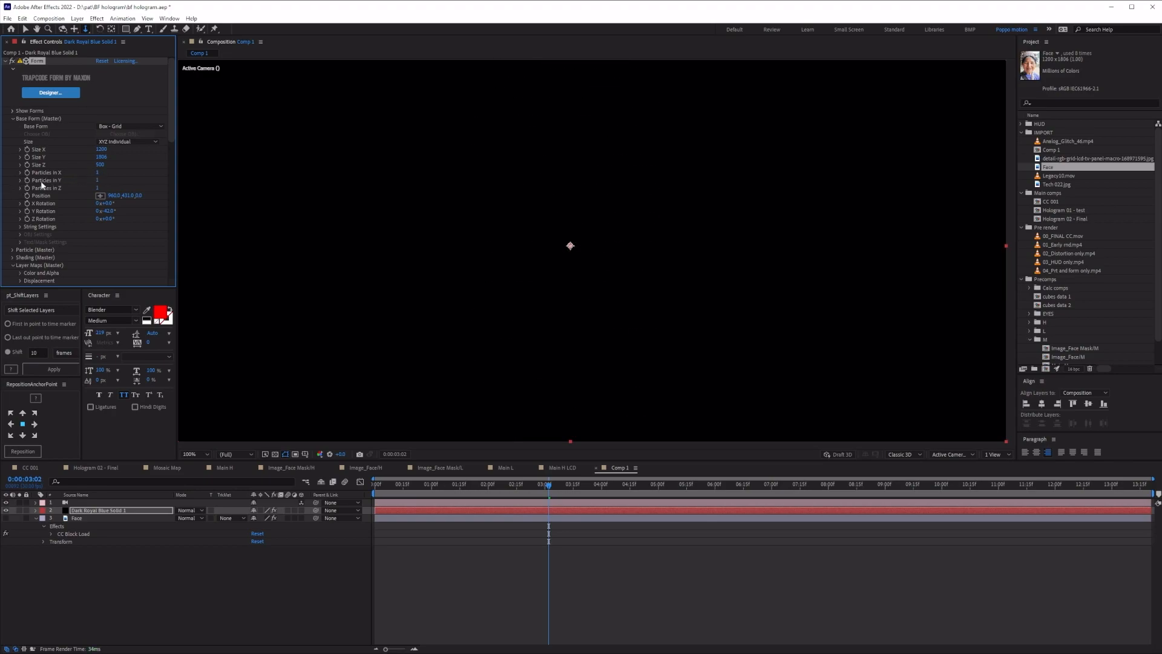
Step: Keyframe Particles in X and Y from 0:00:03:02 up to much higher values at 0:00:07:02, and scrub the preview
{"action": "key", "text": "u"}
{"action": "left_click_drag", "start_coordinate": [612, 484], "coordinate": [776, 490]}
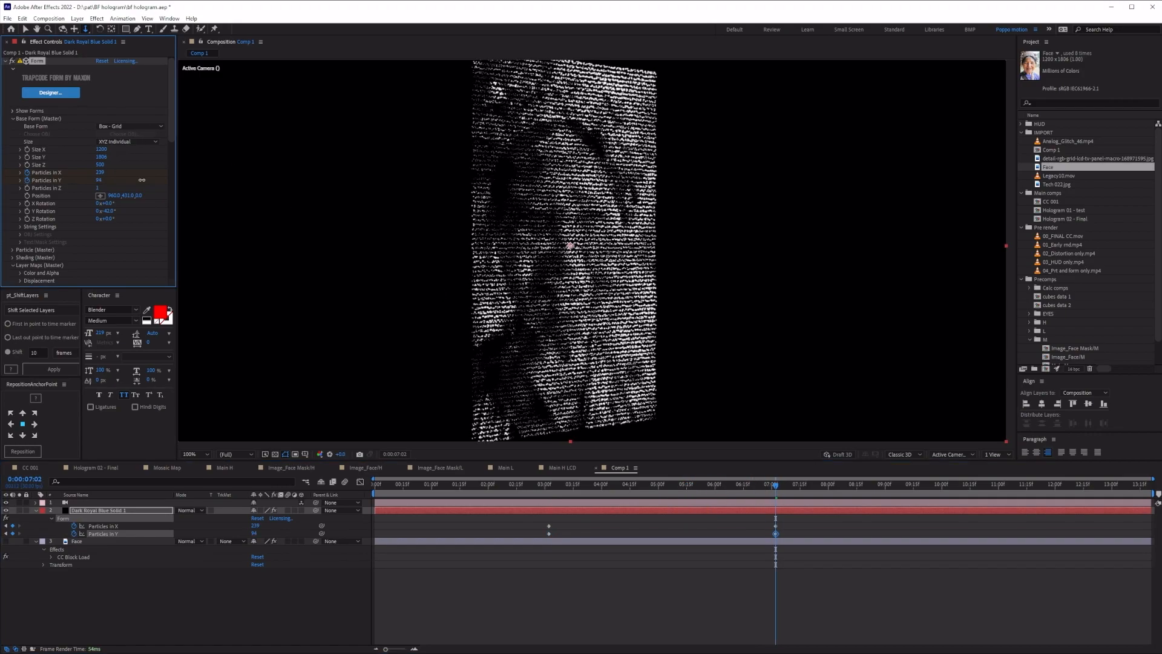
{"action": "left_click_drag", "start_coordinate": [139, 180], "coordinate": [137, 180]}
{"action": "left_click", "coordinate": [796, 618]}
{"action": "left_click_drag", "start_coordinate": [775, 484], "coordinate": [722, 482]}
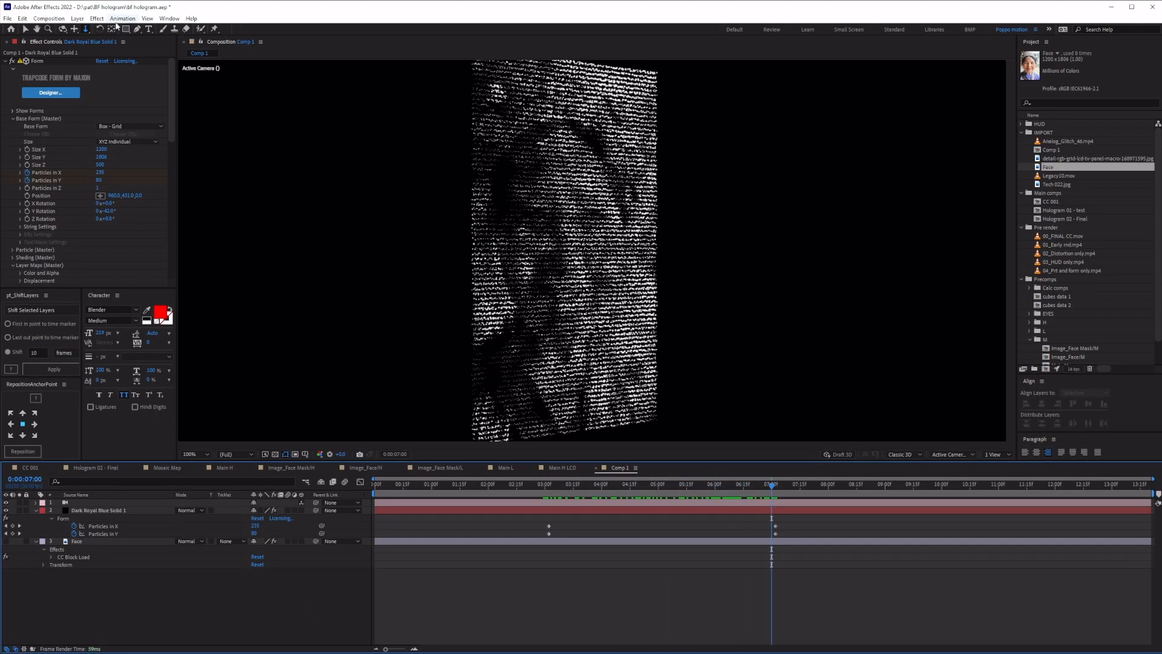
Step: Return to the Hologram 02 - Final comp and enable Displacer Pro on the Form distortion FX layer
{"action": "left_click", "coordinate": [96, 467]}
{"action": "left_click", "coordinate": [91, 532]}
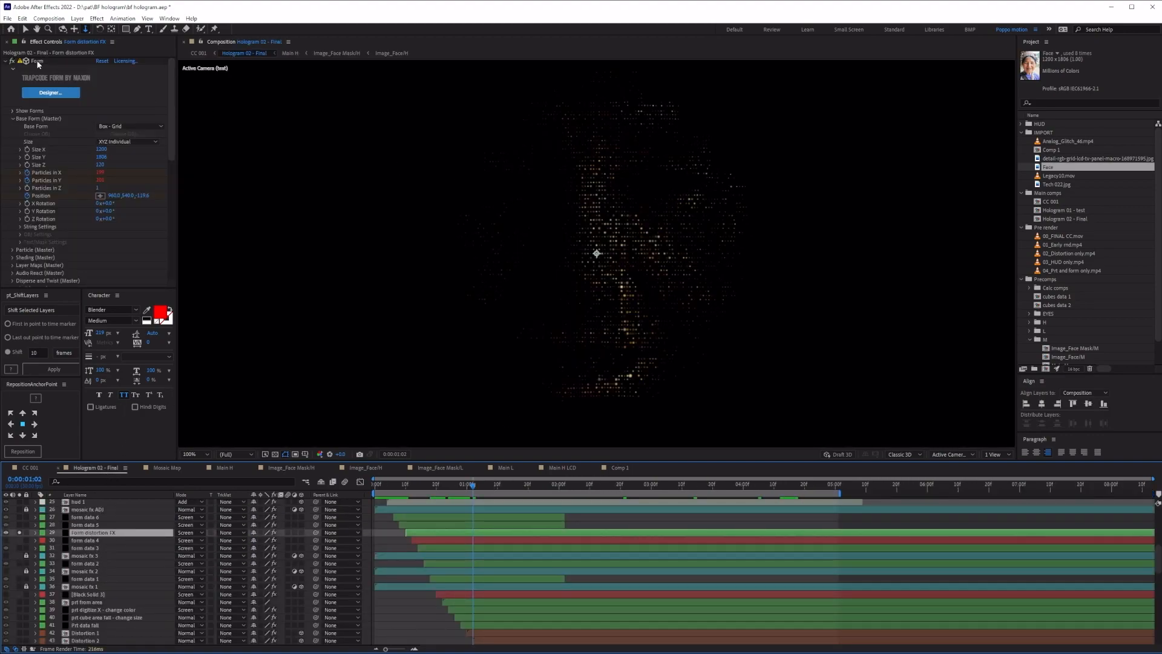
{"action": "left_click", "coordinate": [6, 61]}
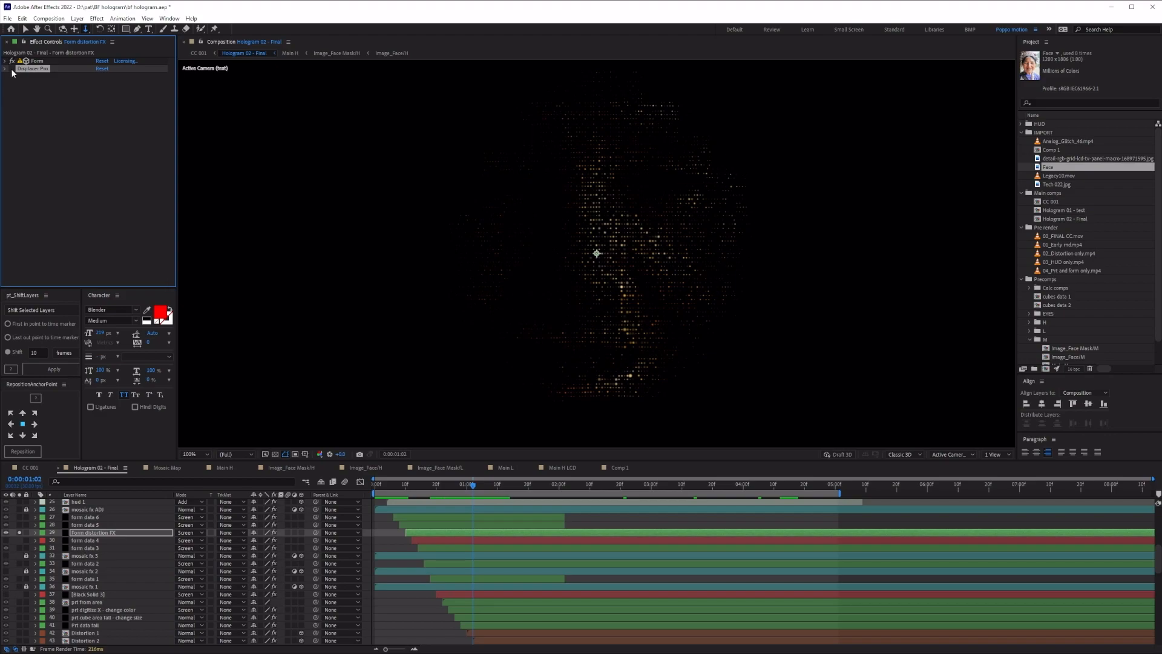
{"action": "left_click", "coordinate": [12, 69]}
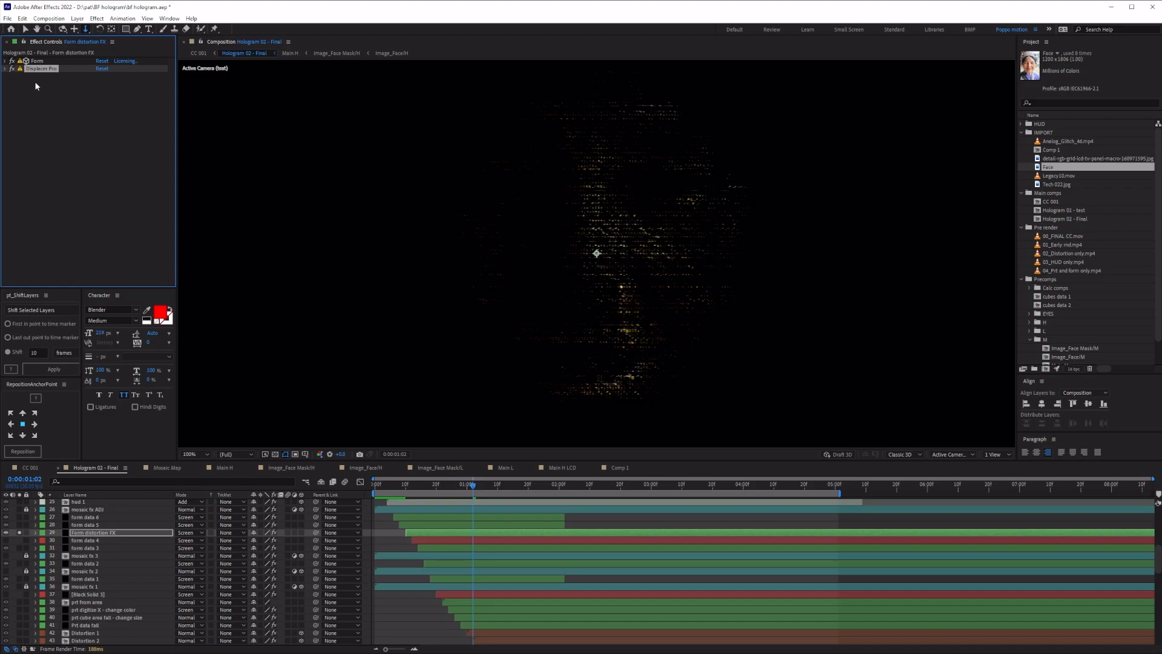
Step: Examine the Displacer Pro settings and toggle the effect to compare the particles up close with and without displacement
{"action": "key", "text": "ctrl+space"}
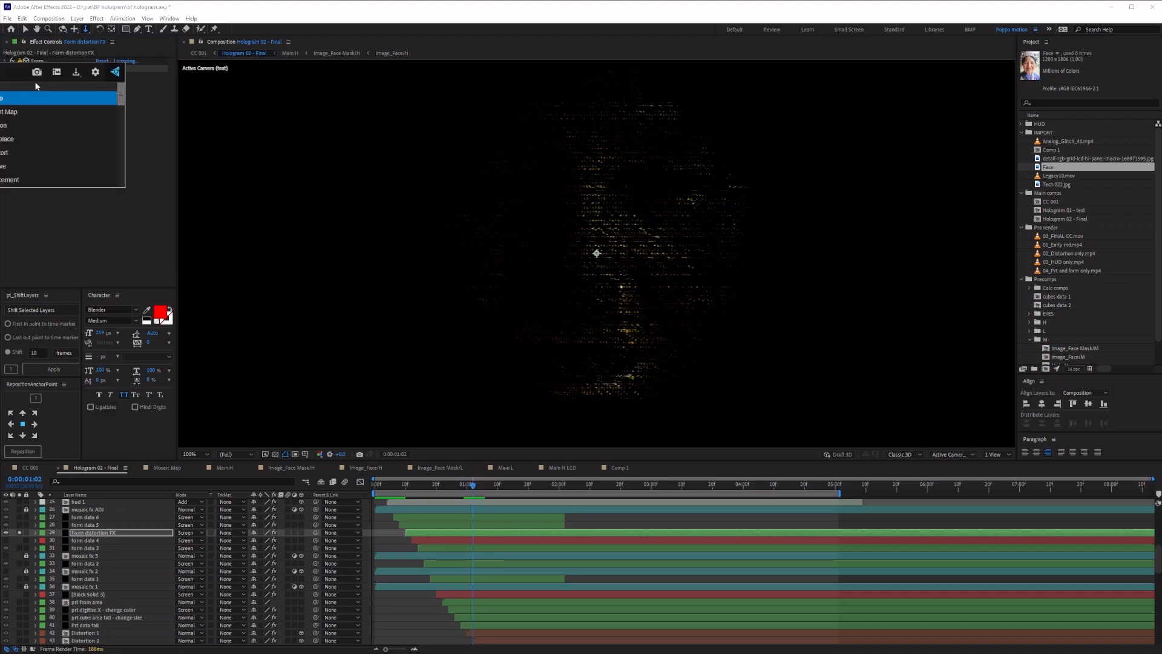
{"action": "left_click", "coordinate": [96, 245]}
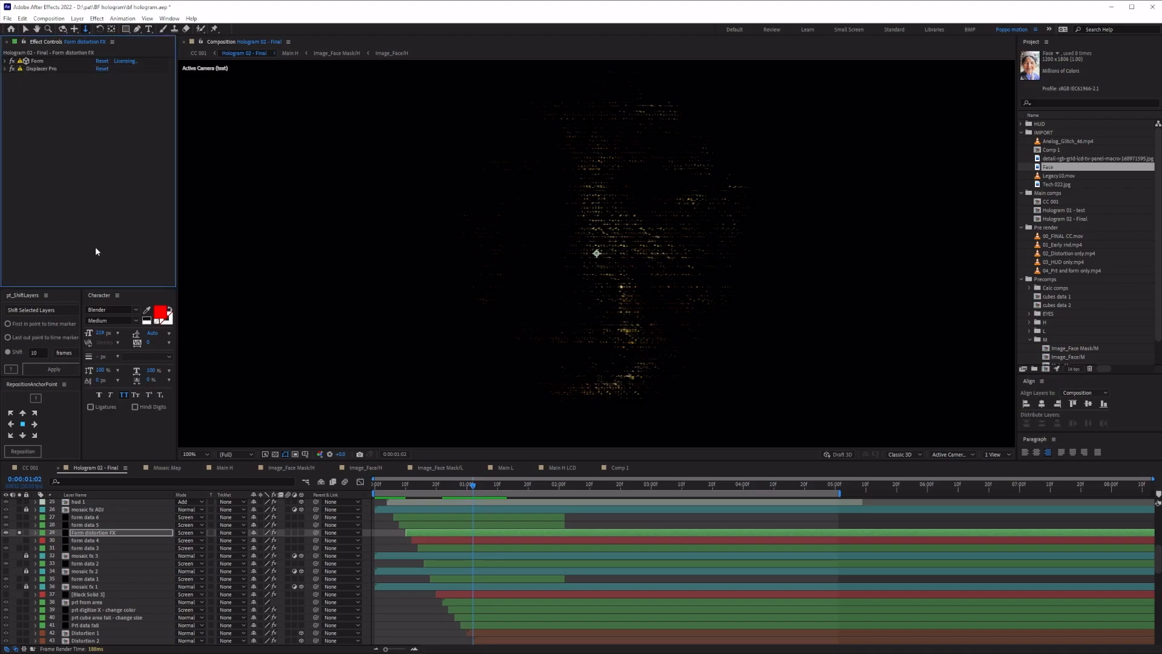
{"action": "left_click", "coordinate": [23, 72]}
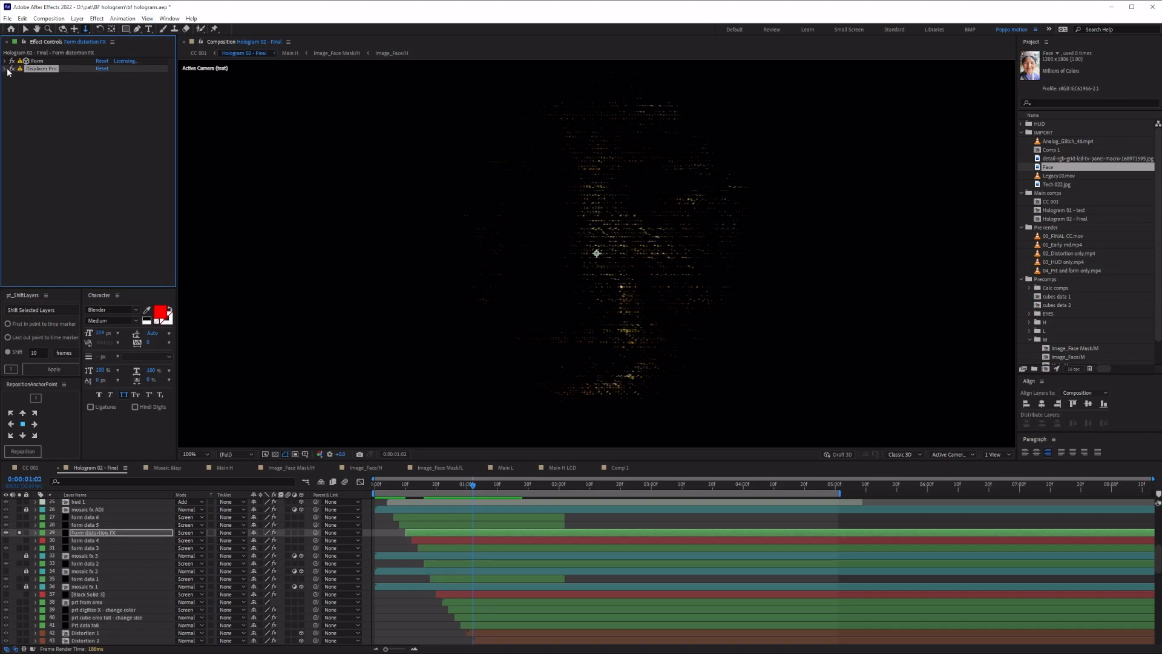
{"action": "left_click", "coordinate": [5, 69]}
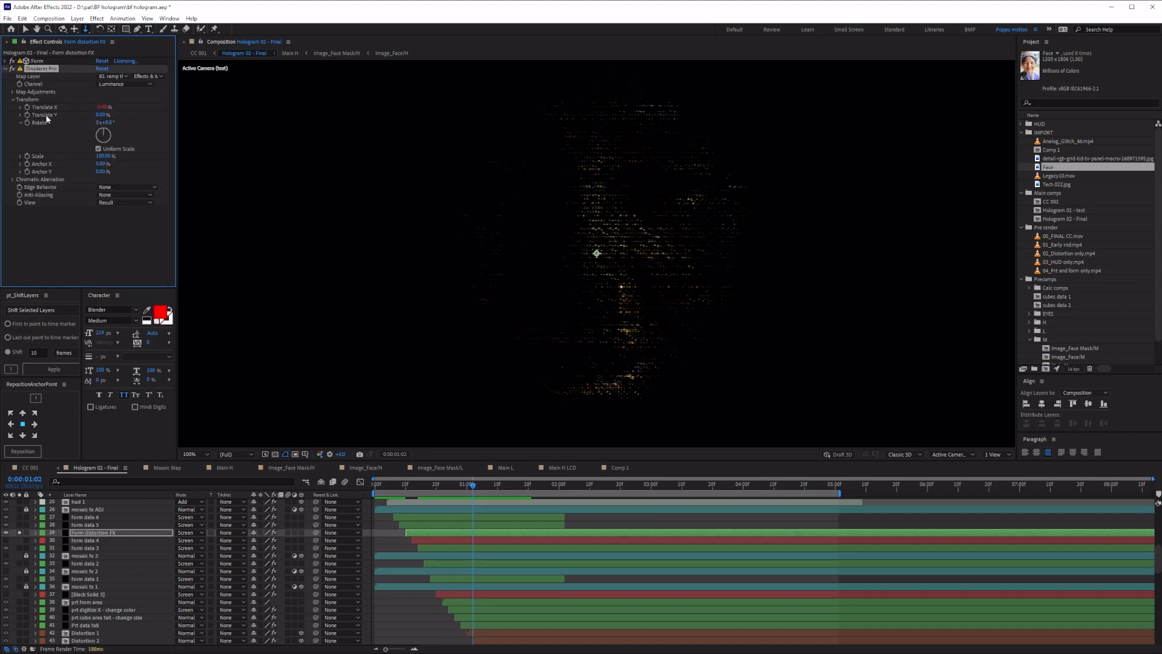
{"action": "scroll", "coordinate": [687, 195], "scroll_direction": "up", "scroll_amount": 2}
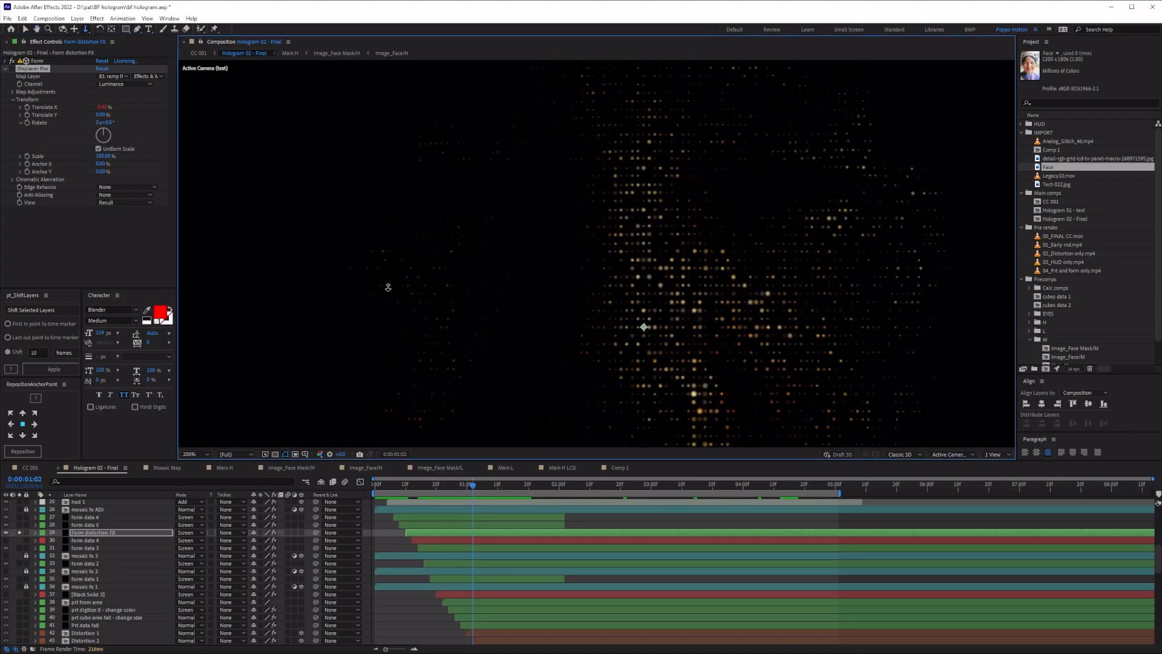
{"action": "left_click", "coordinate": [13, 71]}
{"action": "left_click", "coordinate": [14, 71]}
{"action": "left_click", "coordinate": [13, 70]}
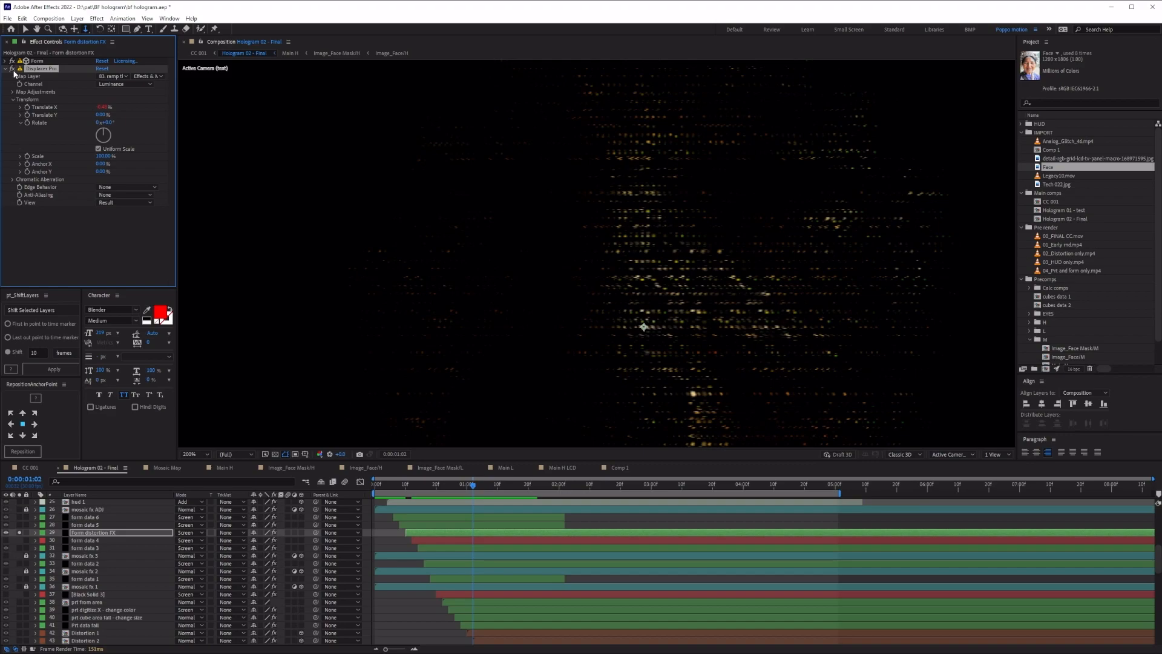
Step: Disable the existing Displacer Pro and add a second Displacer Pro effect to the Form distortion FX layer
{"action": "left_click", "coordinate": [6, 69]}
{"action": "left_click", "coordinate": [12, 68]}
{"action": "key", "text": "ctrl+space"}
{"action": "type", "text": "displacer"}
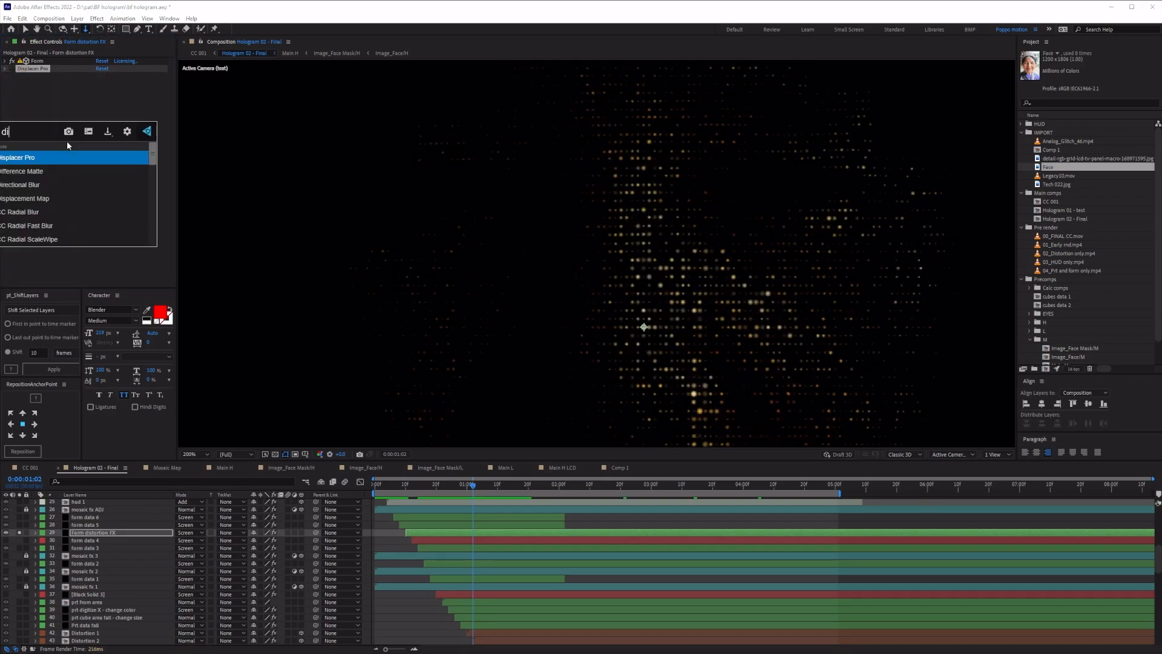
{"action": "key", "text": "Return"}
{"action": "key", "text": "v"}
Step: Make the ramp fat and ramp thin layers visible and solo ramp fat to show its fractal noise pattern
{"action": "scroll", "coordinate": [631, 267], "scroll_direction": "down", "scroll_amount": 5}
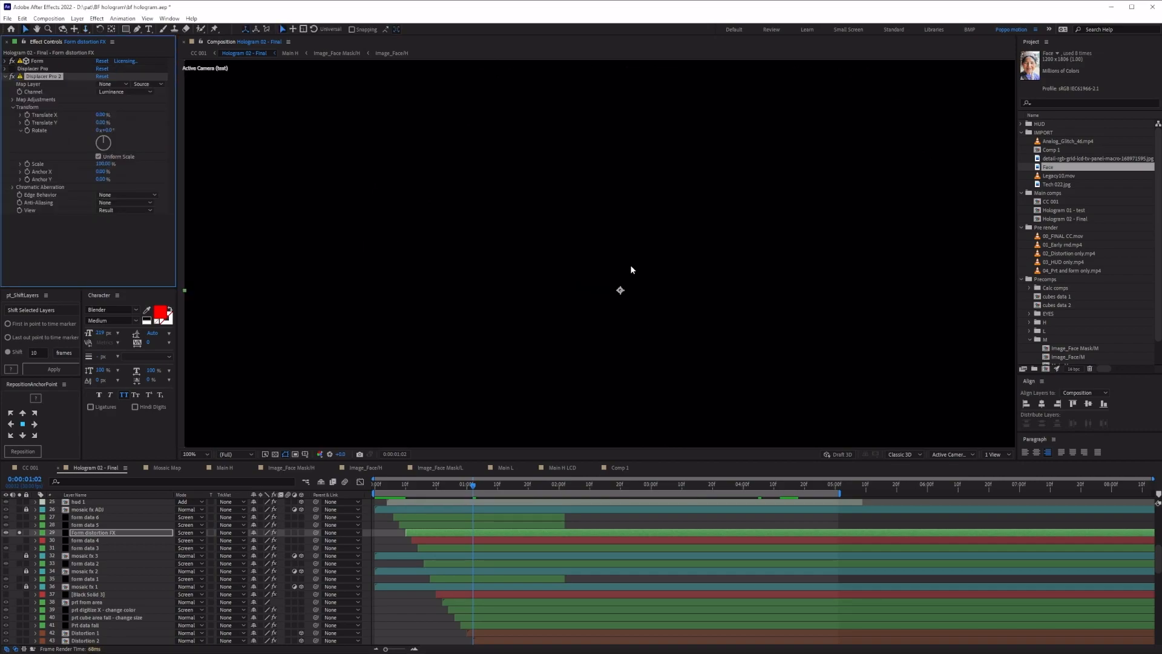
{"action": "scroll", "coordinate": [630, 270], "scroll_direction": "up", "scroll_amount": 3}
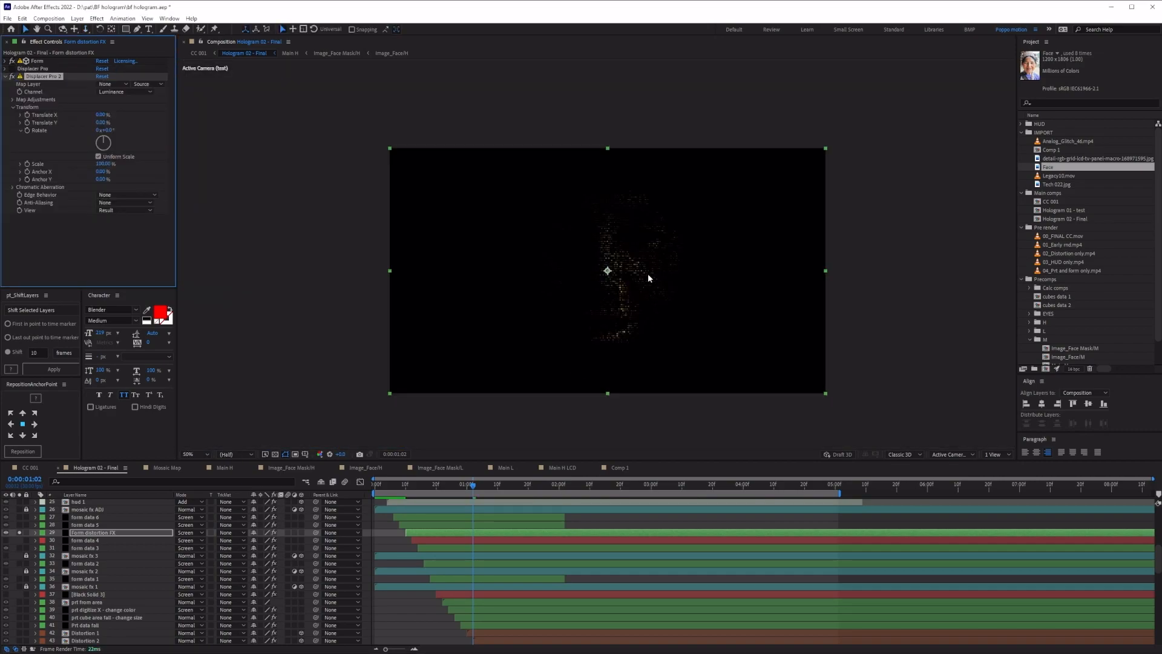
{"action": "scroll", "coordinate": [63, 588], "scroll_direction": "down", "scroll_amount": 15}
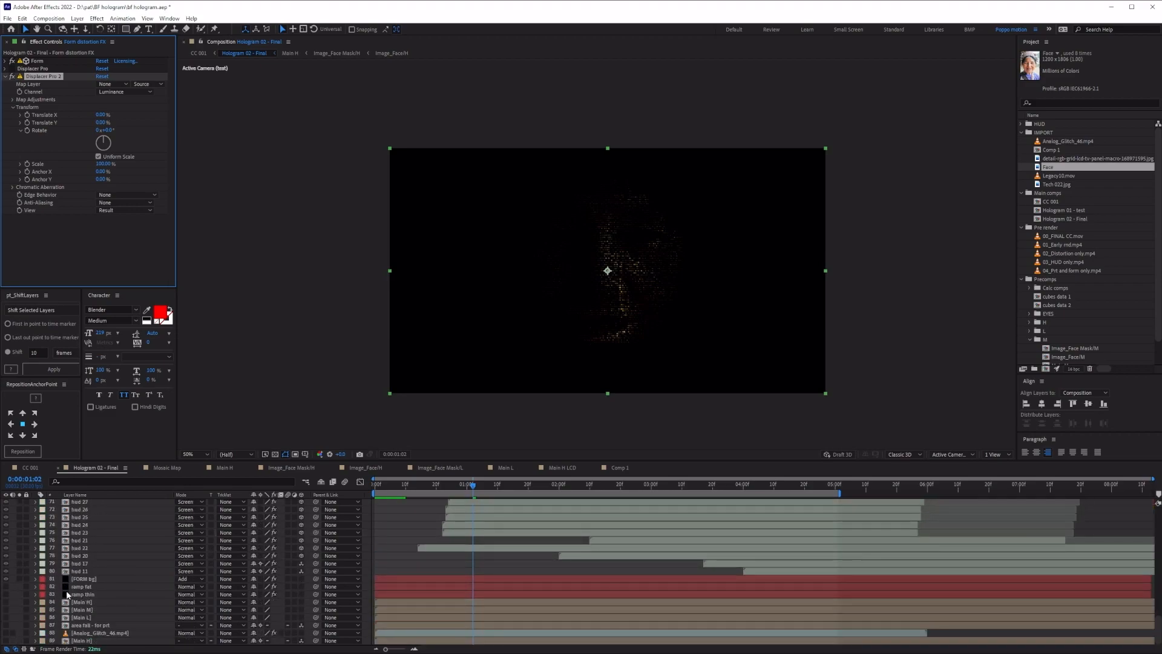
{"action": "left_click", "coordinate": [84, 595]}
{"action": "left_click", "coordinate": [82, 586]}
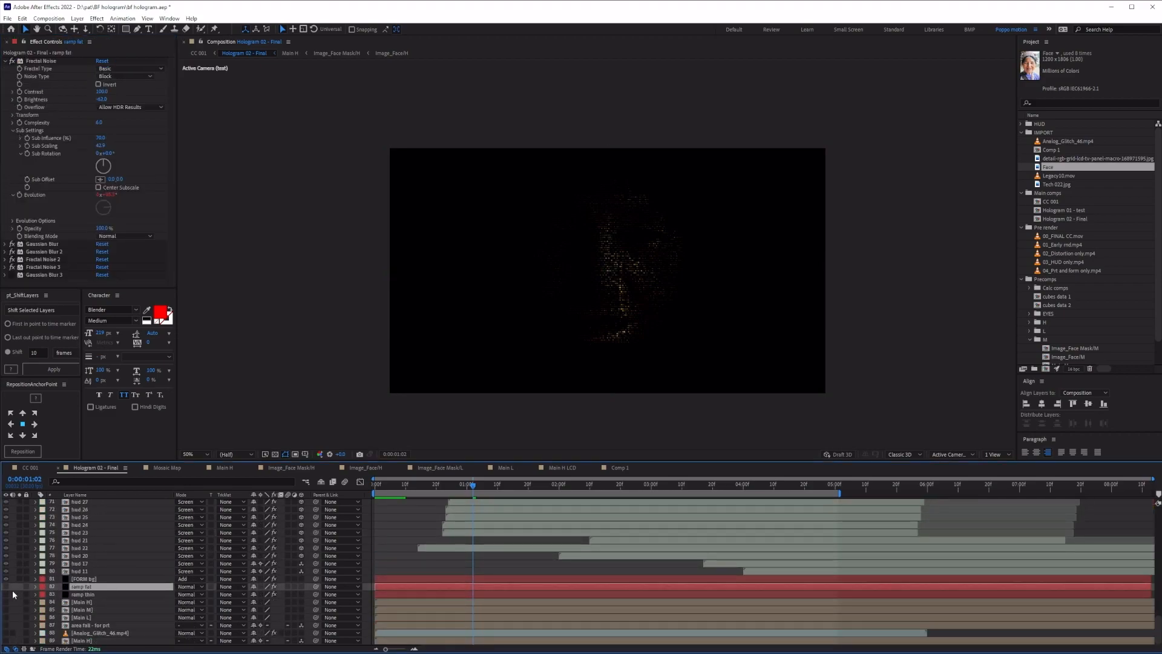
{"action": "left_click_drag", "start_coordinate": [5, 587], "coordinate": [20, 596]}
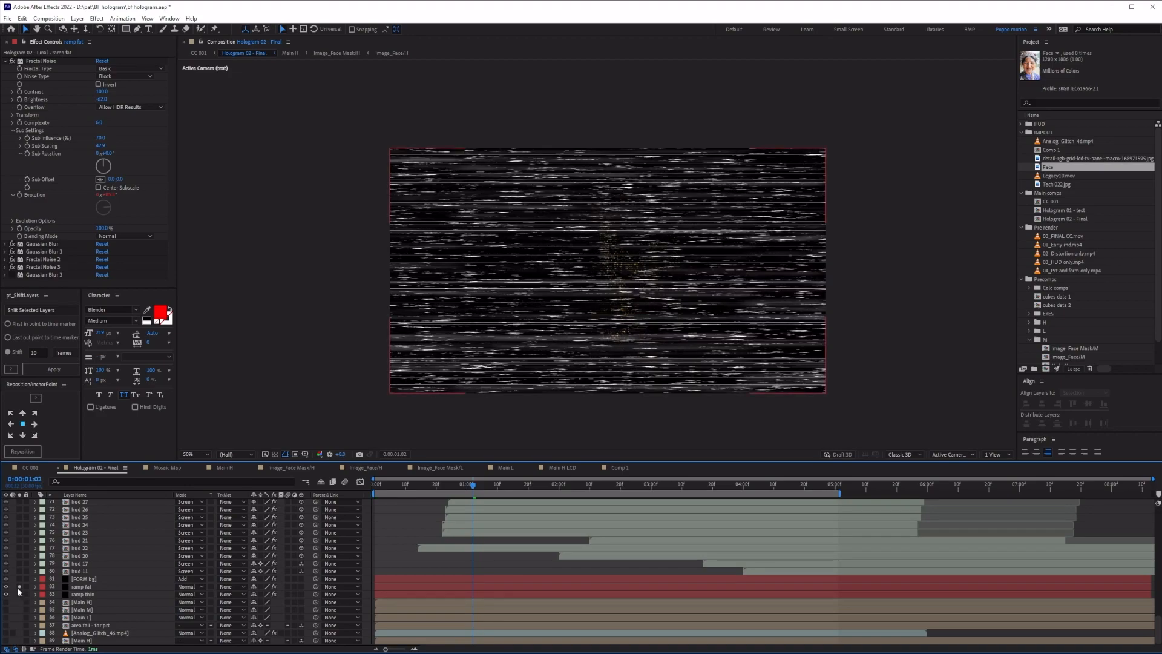
Step: Solo the ramp thin layer in place of ramp fat and view its noise at 0:00:00:02
{"action": "left_click", "coordinate": [19, 587]}
{"action": "left_click", "coordinate": [71, 595]}
{"action": "left_click_drag", "start_coordinate": [412, 485], "coordinate": [381, 488]}
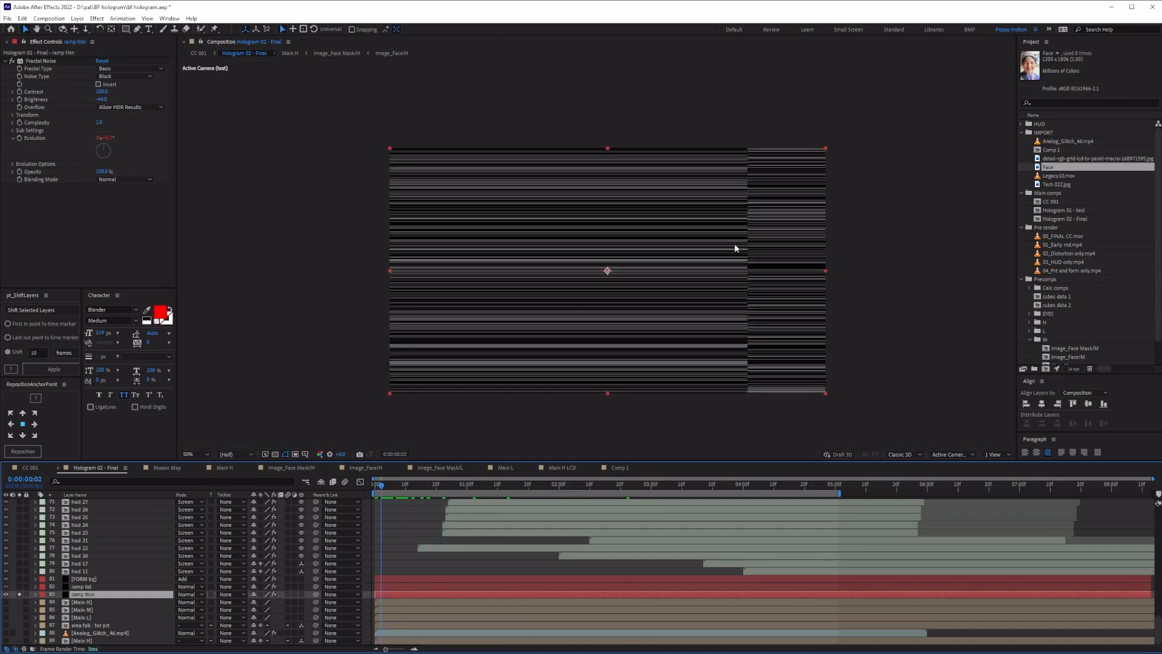
Step: Solo the ramp fat layer in place of ramp thin and look over its stack of noise and blur effects
{"action": "left_click", "coordinate": [19, 594]}
{"action": "left_click", "coordinate": [19, 586]}
{"action": "left_click", "coordinate": [83, 587]}
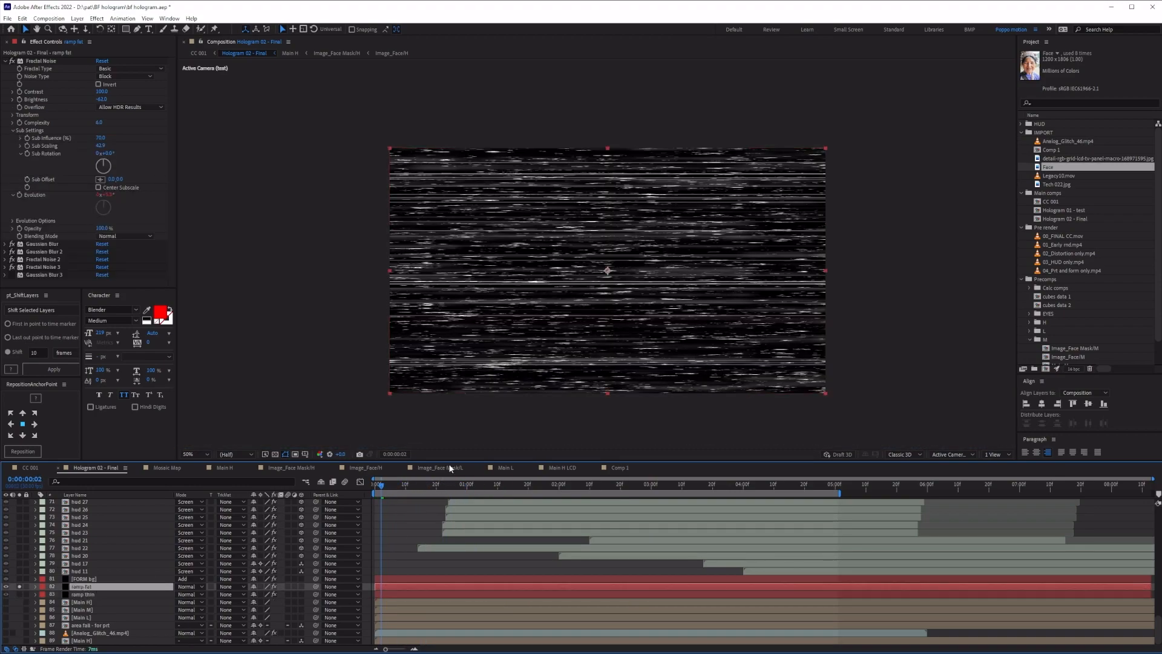
{"action": "left_click", "coordinate": [5, 61]}
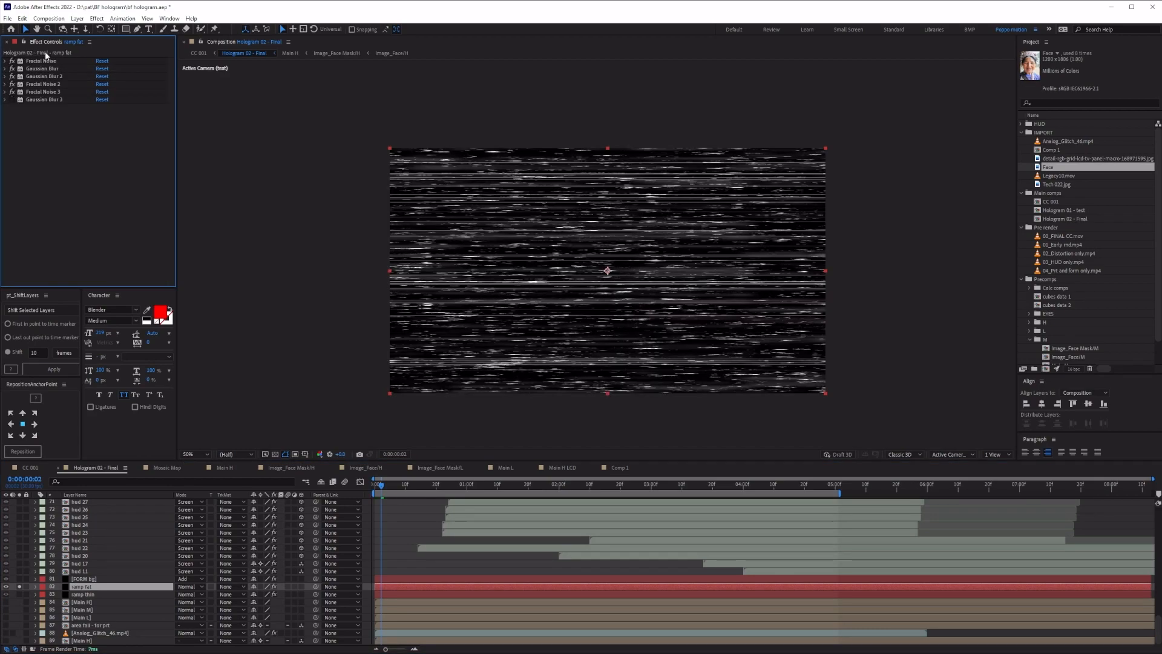
{"action": "left_click", "coordinate": [5, 61]}
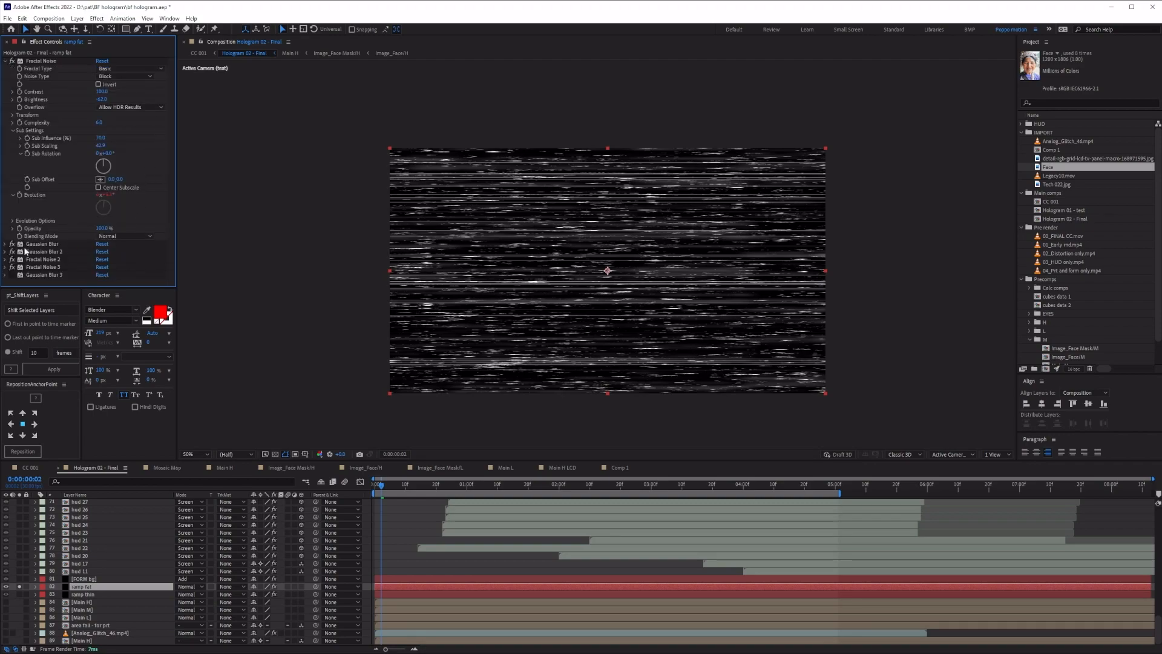
Step: Examine the Fractal Noise 2 and Fractal Noise 3 settings on the ramp fat layer
{"action": "left_click", "coordinate": [5, 244]}
{"action": "left_click", "coordinate": [5, 267]}
{"action": "scroll", "coordinate": [107, 258], "scroll_direction": "down", "scroll_amount": 2}
{"action": "left_click", "coordinate": [5, 274]}
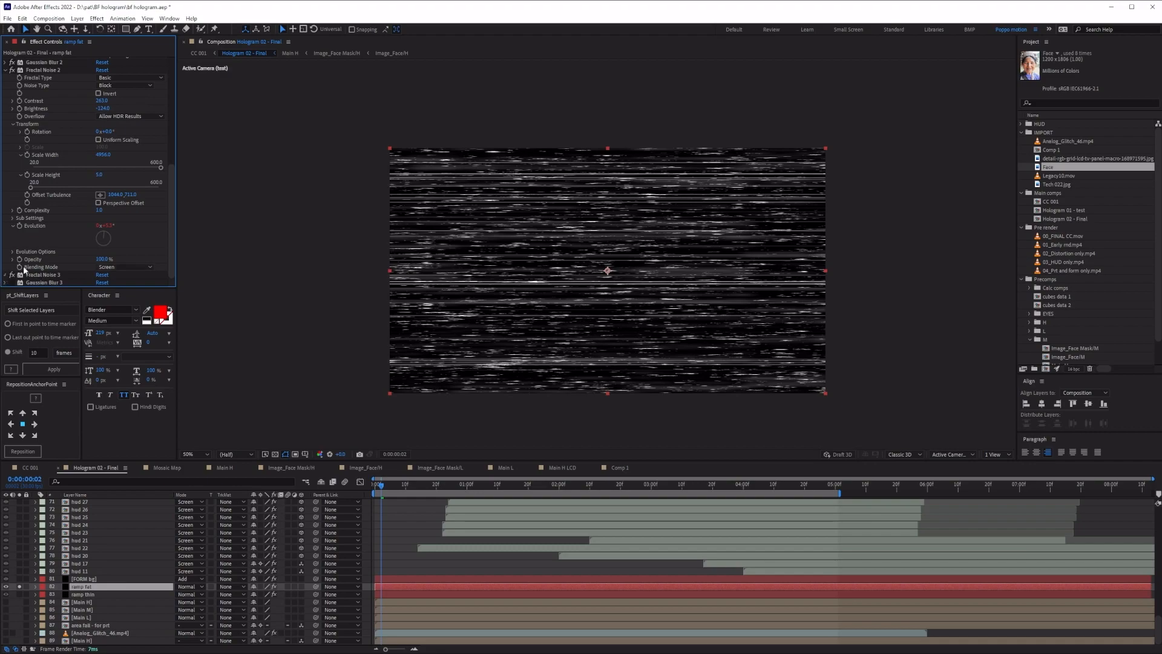
{"action": "scroll", "coordinate": [117, 282], "scroll_direction": "down", "scroll_amount": 3}
Step: Turn off solo for ramp fat at 0:00:01:18 and select the Form distortion FX layer for inspection
{"action": "left_click_drag", "start_coordinate": [379, 488], "coordinate": [523, 487]}
{"action": "left_click", "coordinate": [21, 587]}
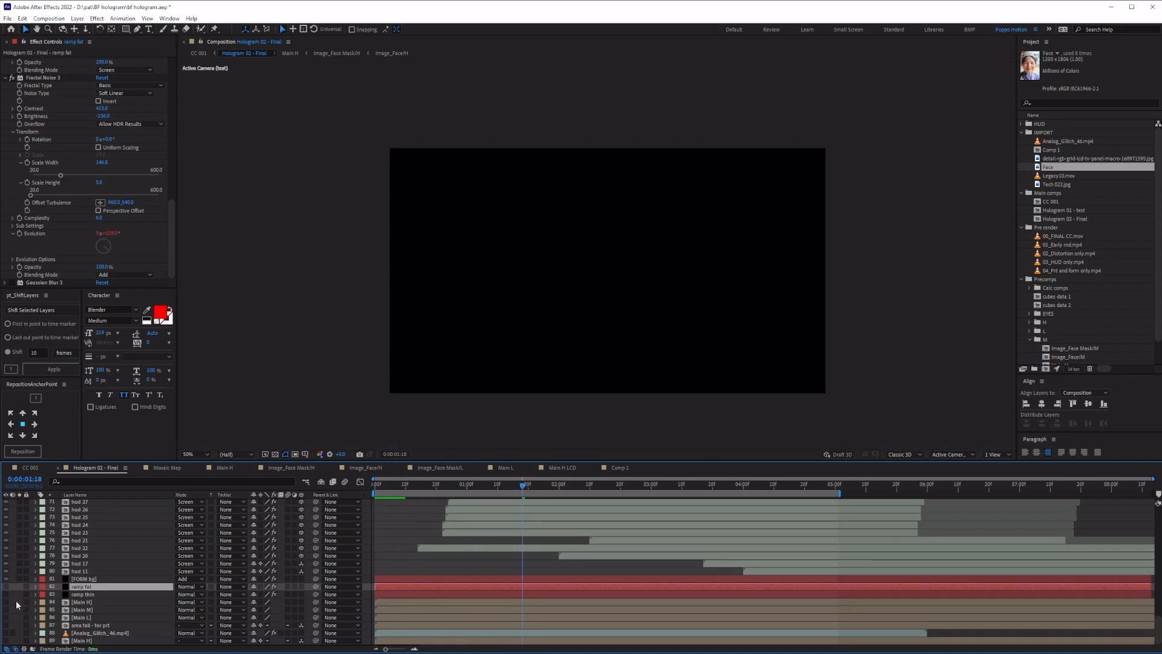
{"action": "key", "text": "F2"}
{"action": "scroll", "coordinate": [68, 597], "scroll_direction": "up", "scroll_amount": 7}
{"action": "scroll", "coordinate": [68, 597], "scroll_direction": "up", "scroll_amount": 9}
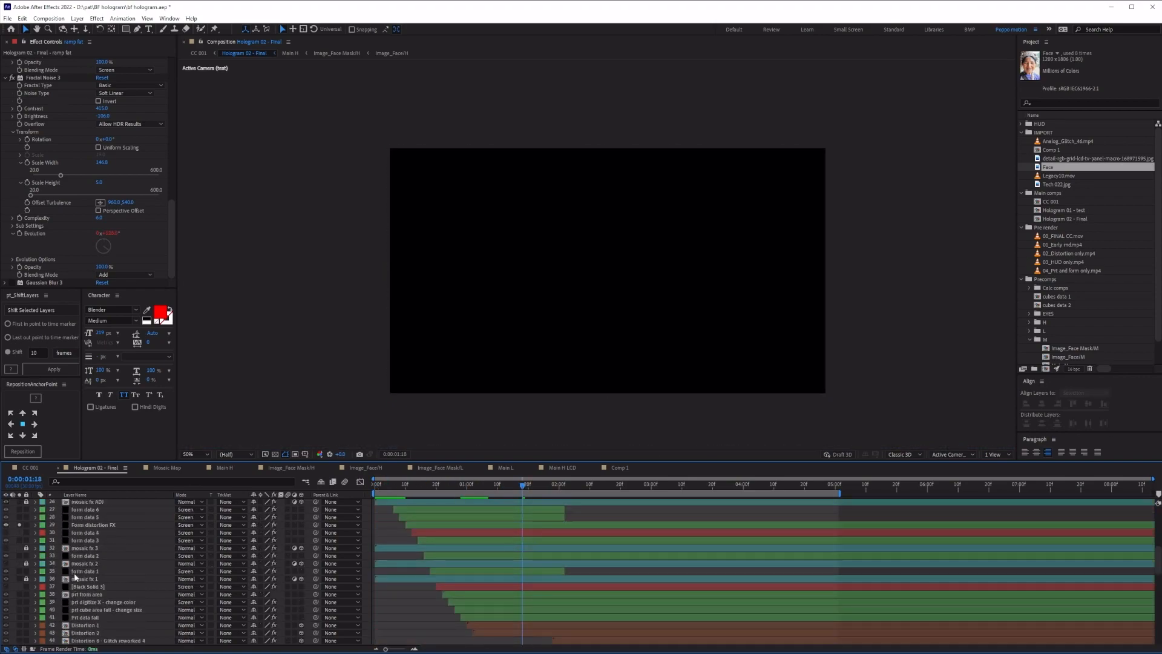
{"action": "left_click", "coordinate": [90, 548]}
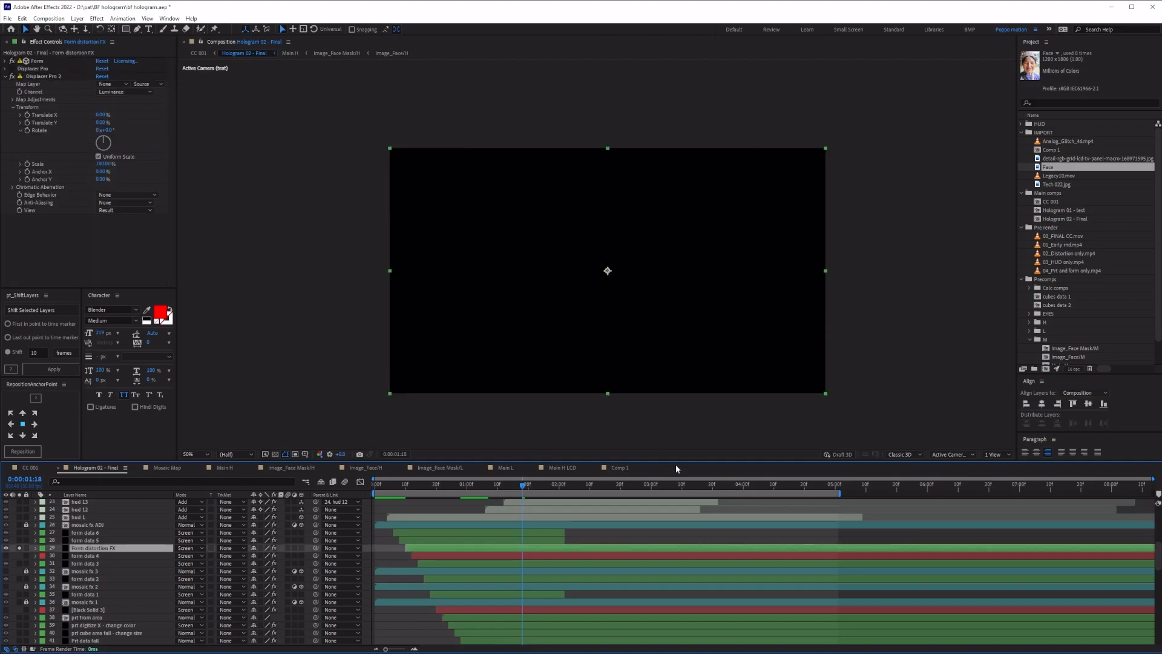
{"action": "key", "text": "/"}
Step: Set Displacer Pro 2's map layer to ramp fat with Effects & Masks as its source, and raise Translate X
{"action": "left_click", "coordinate": [113, 83]}
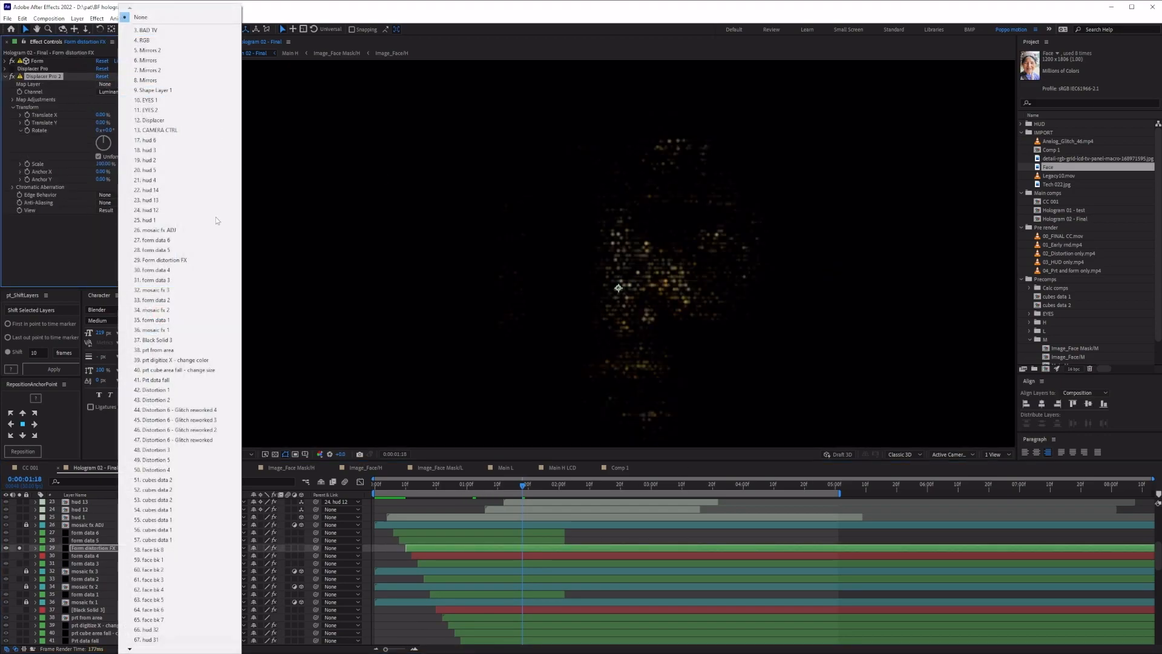
{"action": "left_click", "coordinate": [158, 643]}
{"action": "left_click_drag", "start_coordinate": [101, 115], "coordinate": [133, 123]}
{"action": "left_click", "coordinate": [151, 84]}
{"action": "left_click", "coordinate": [153, 115]}
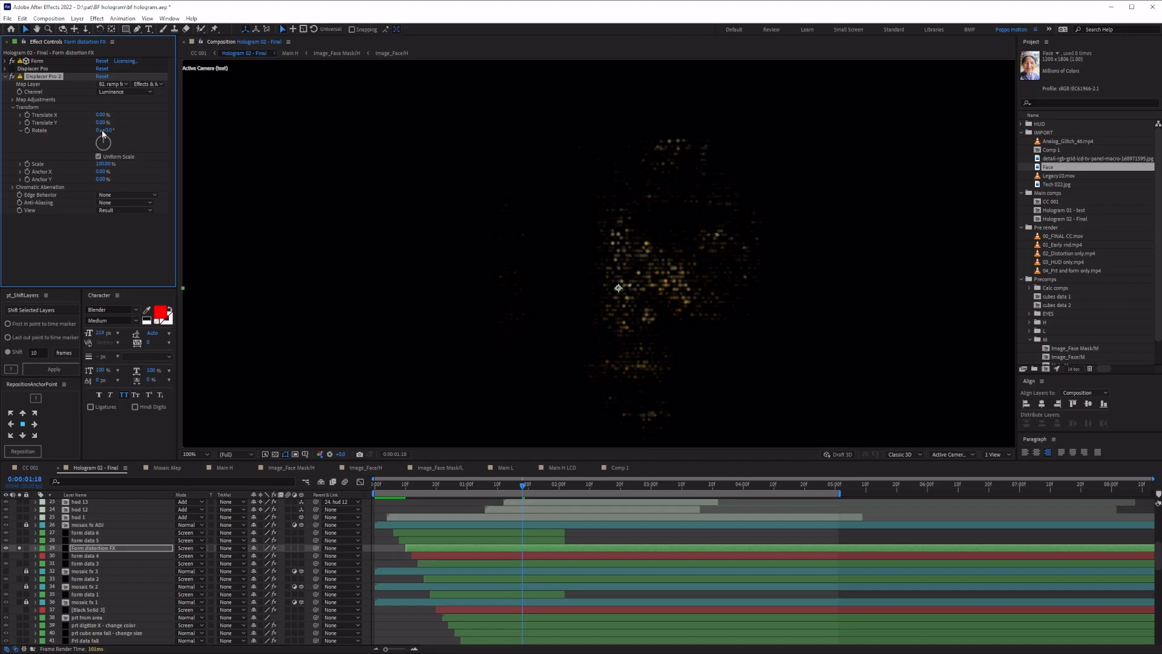
{"action": "left_click_drag", "start_coordinate": [101, 118], "coordinate": [136, 121]}
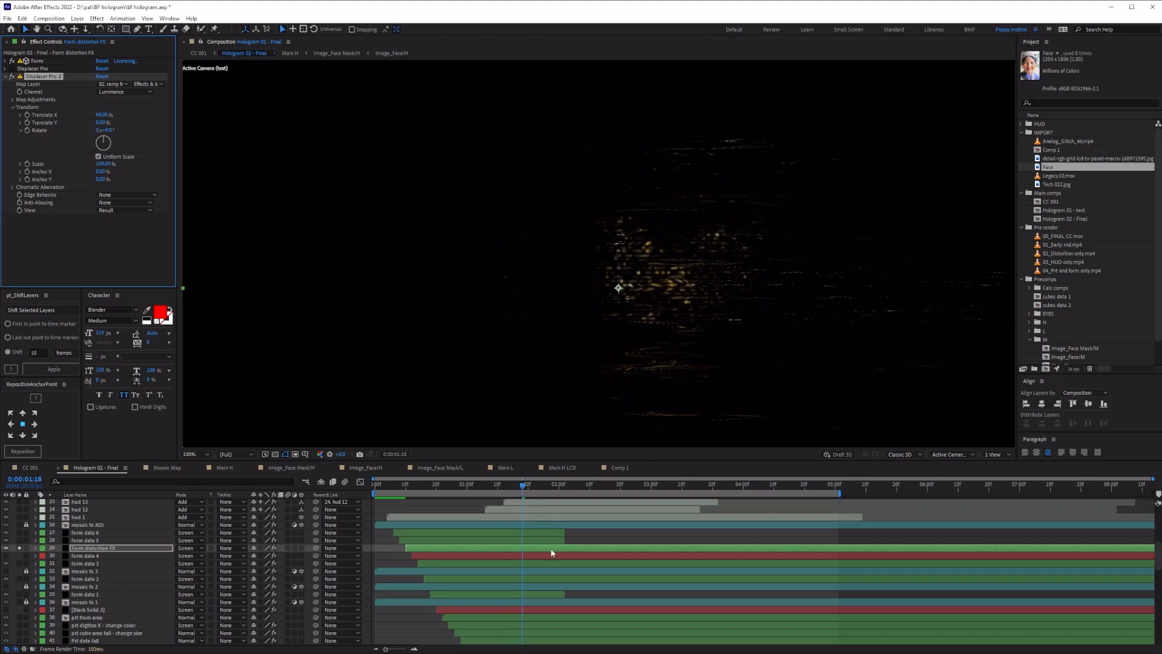
Step: At 0:00:01:21, enable the first Displacer Pro on Form distortion FX and delete Displacer Pro 2
{"action": "left_click", "coordinate": [530, 487]}
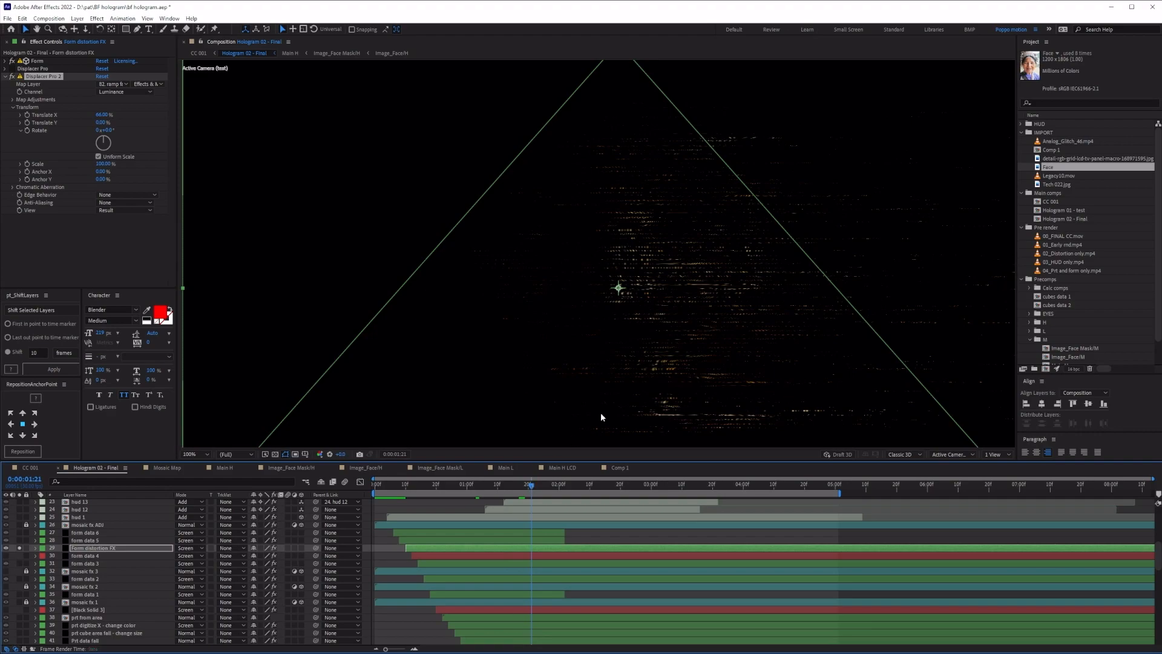
{"action": "left_click", "coordinate": [12, 77]}
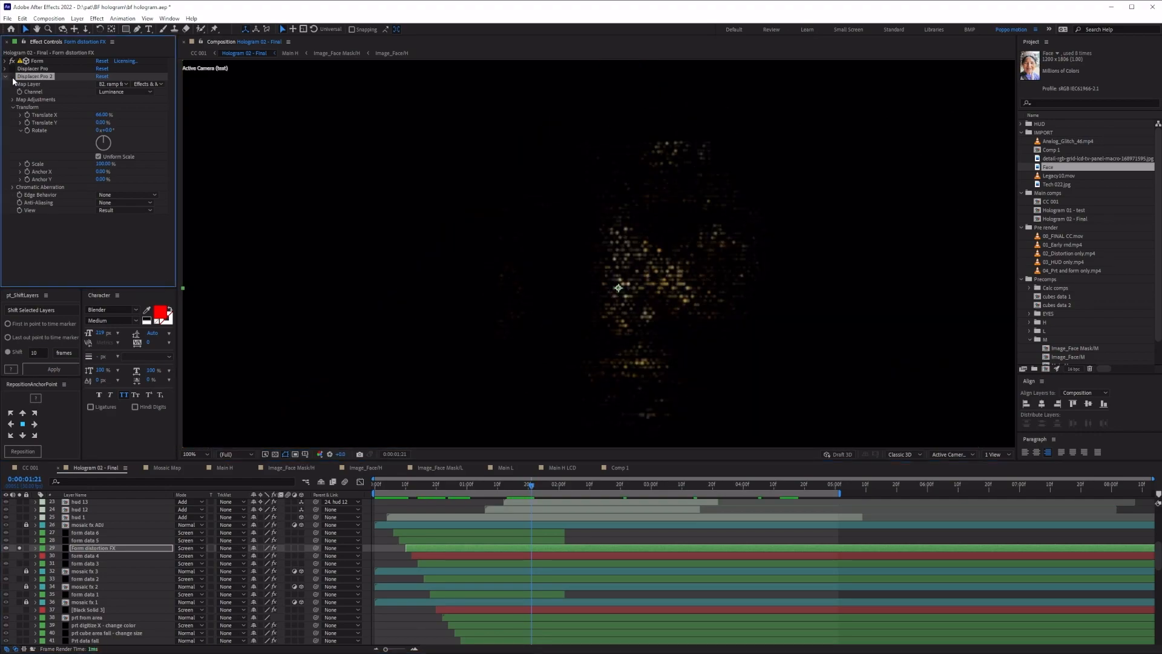
{"action": "left_click", "coordinate": [12, 68]}
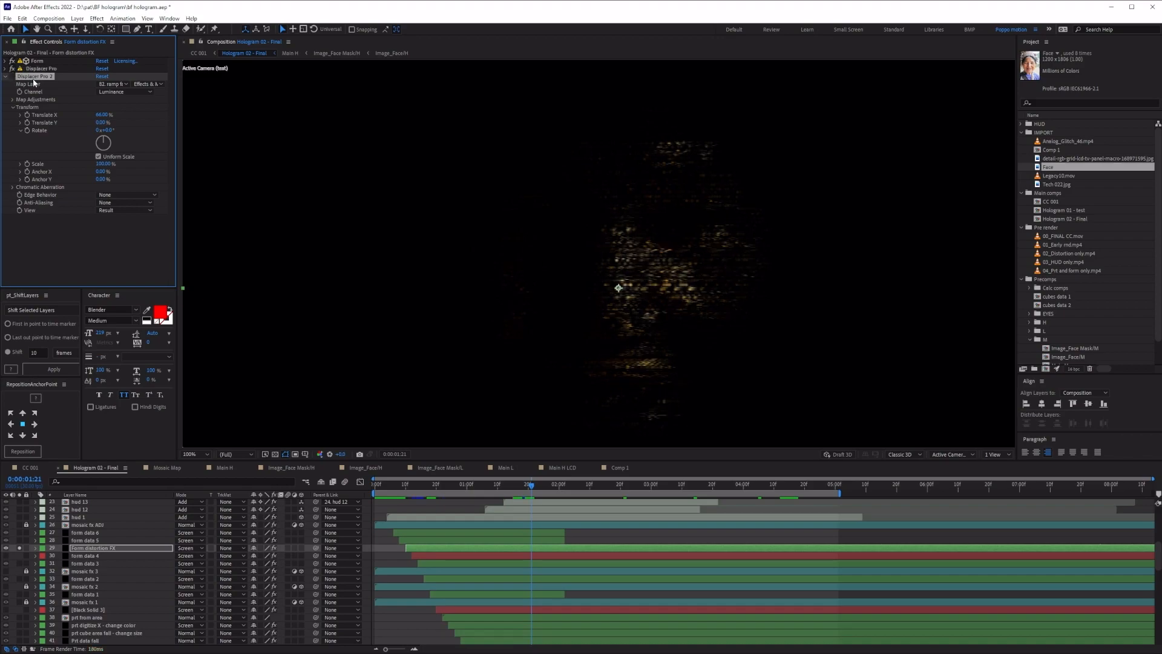
{"action": "key", "text": "Delete"}
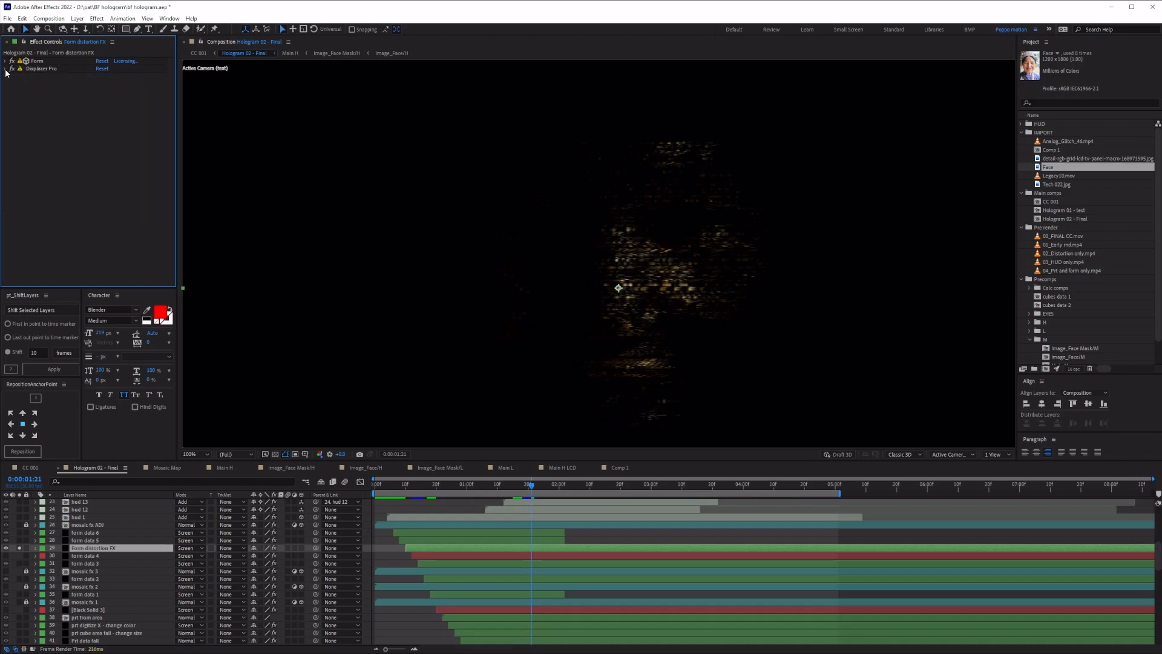
Step: Show the settings of the remaining Displacer Pro effect and preview the distorted form layer
{"action": "left_click", "coordinate": [5, 69]}
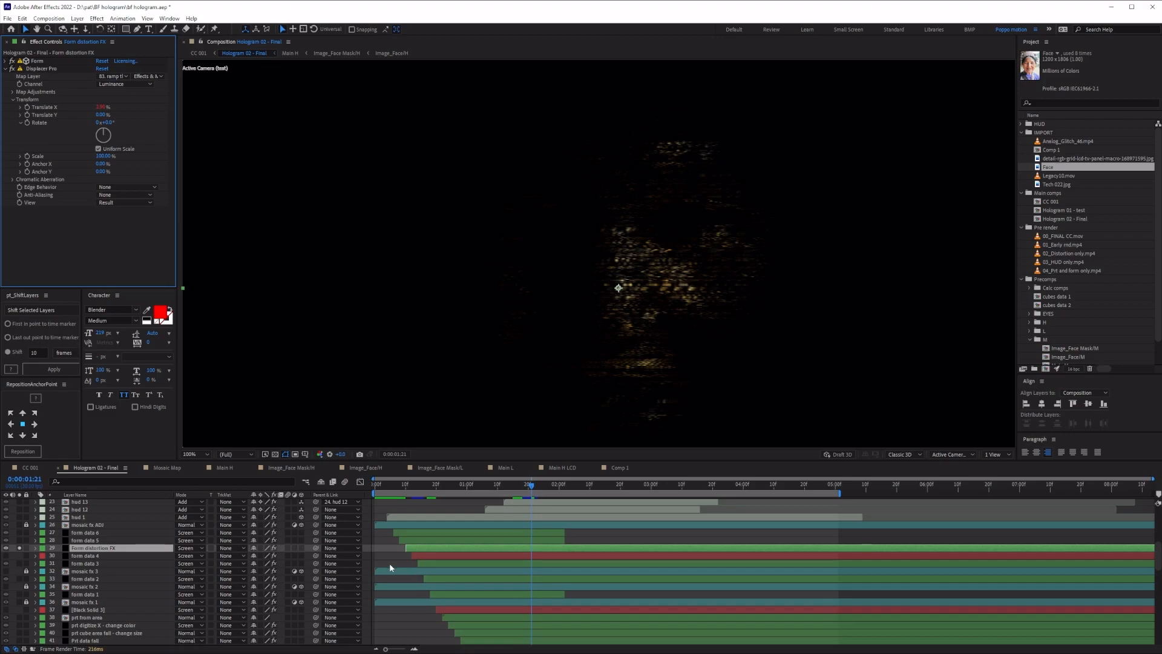
{"action": "left_click", "coordinate": [390, 568]}
{"action": "key", "text": "space"}
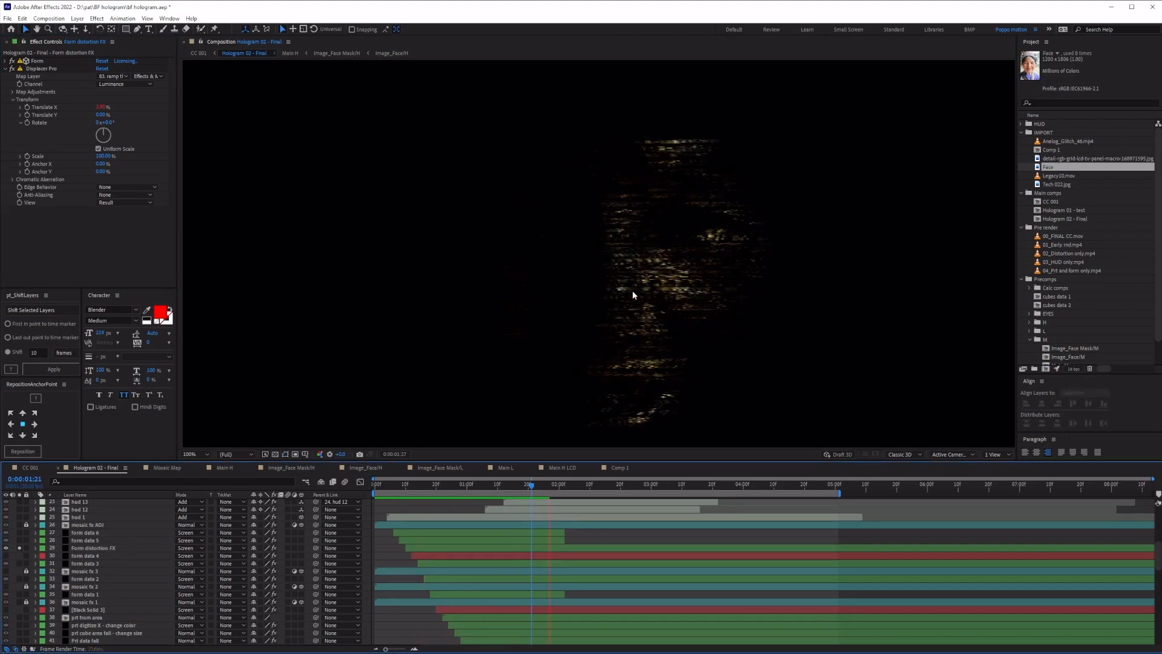
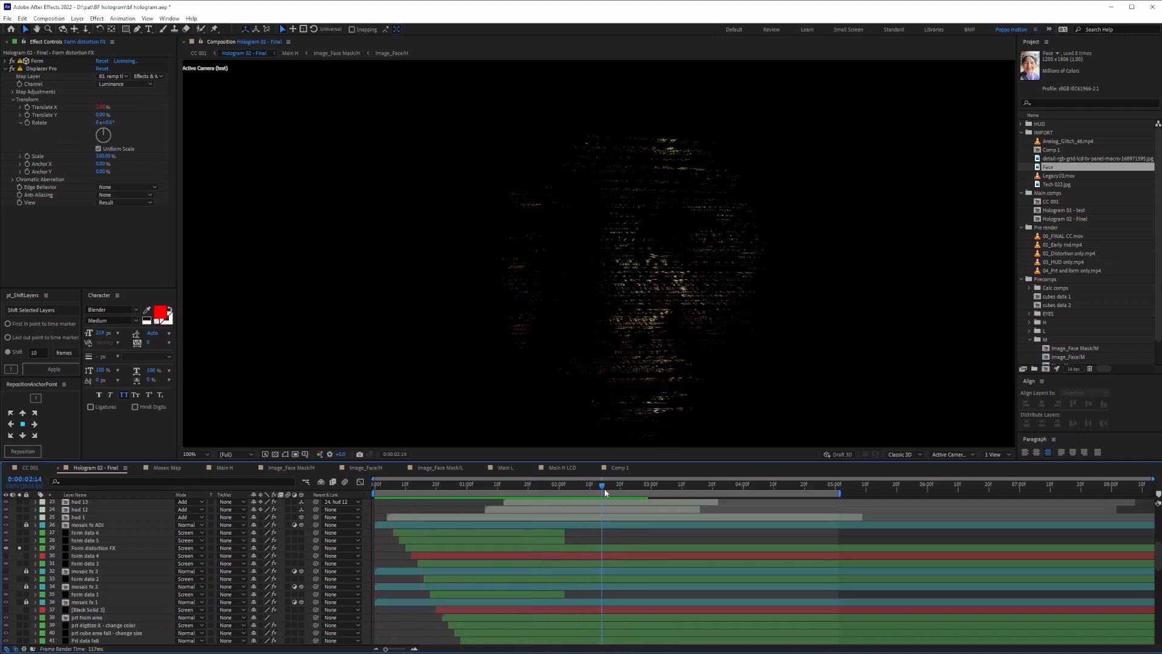
Step: Temporarily solo form data 5 and form data 6 alongside Form distortion FX to view them at 0:00:01:20
{"action": "left_click", "coordinate": [90, 549]}
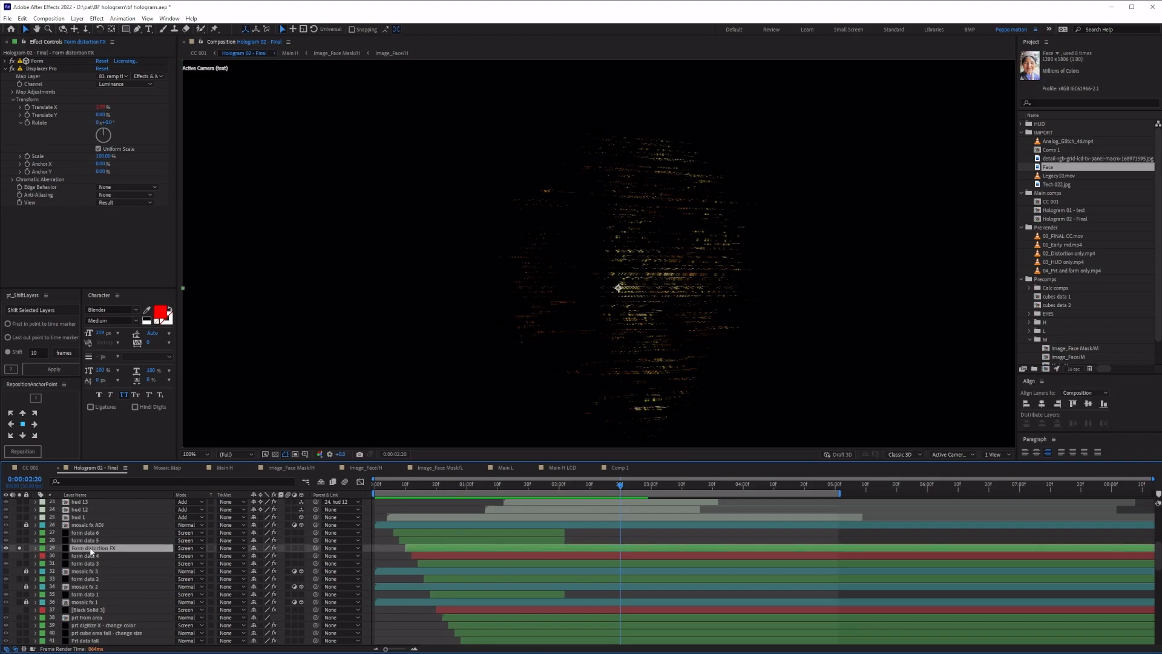
{"action": "left_click_drag", "start_coordinate": [20, 540], "coordinate": [19, 533]}
{"action": "left_click", "coordinate": [528, 485]}
{"action": "scroll", "coordinate": [31, 540], "scroll_direction": "down", "scroll_amount": 2}
{"action": "scroll", "coordinate": [30, 540], "scroll_direction": "up", "scroll_amount": 2}
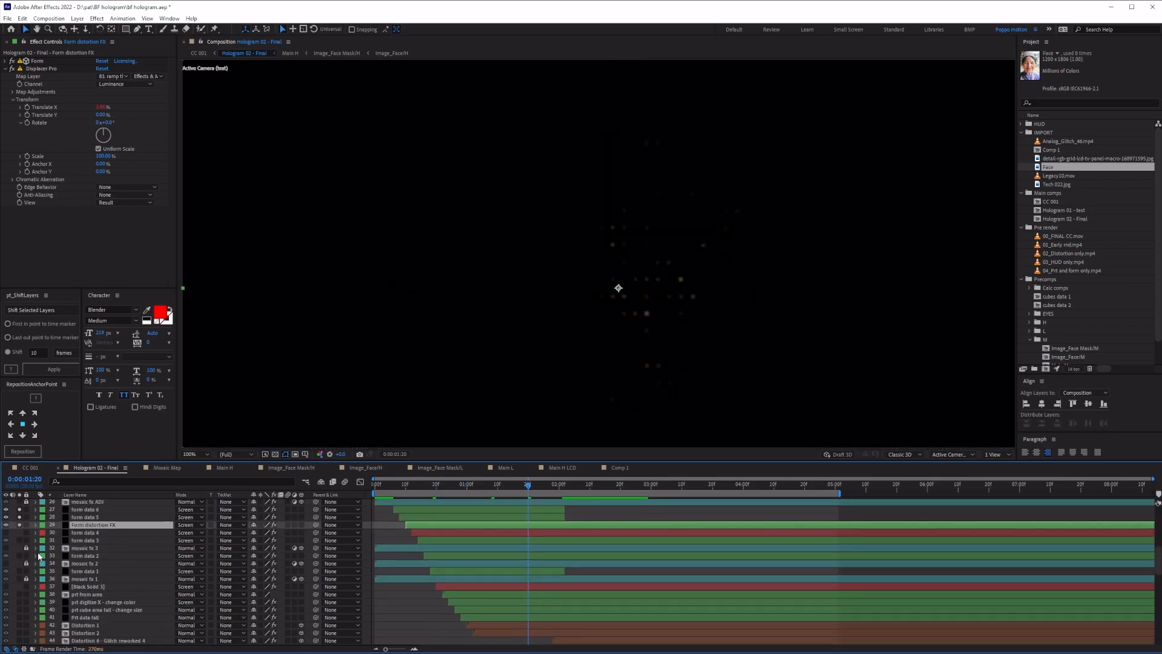
{"action": "left_click_drag", "start_coordinate": [20, 533], "coordinate": [20, 548]}
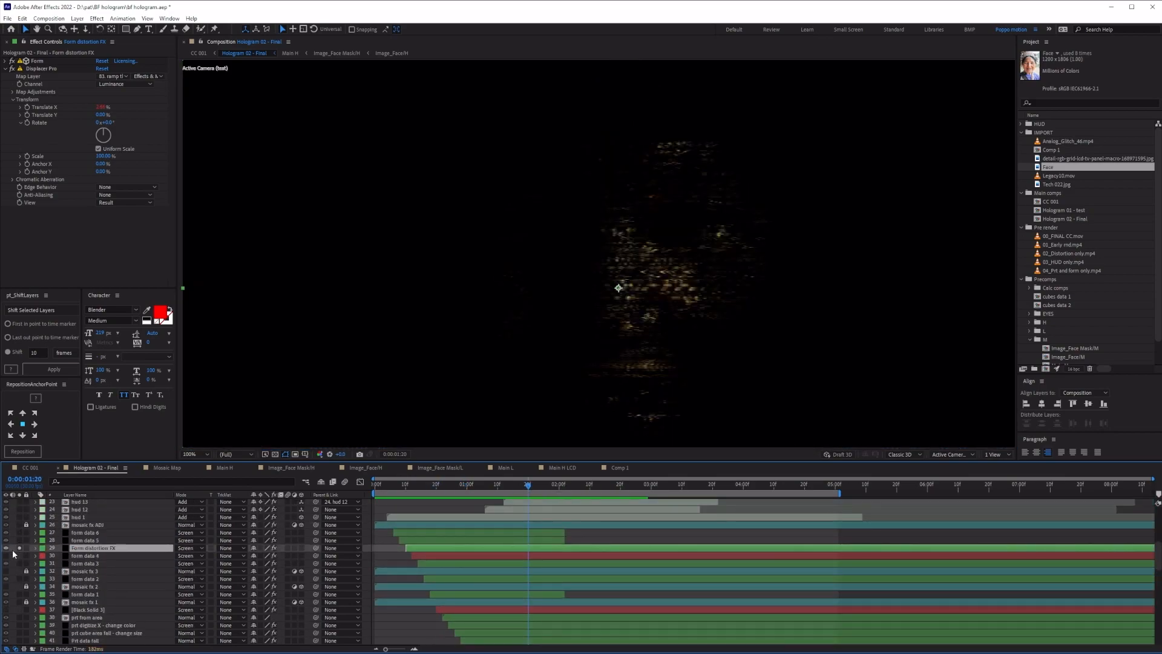
Step: Try a different rotation in Displacer Pro on Form distortion FX, and undo it
{"action": "left_click", "coordinate": [44, 128]}
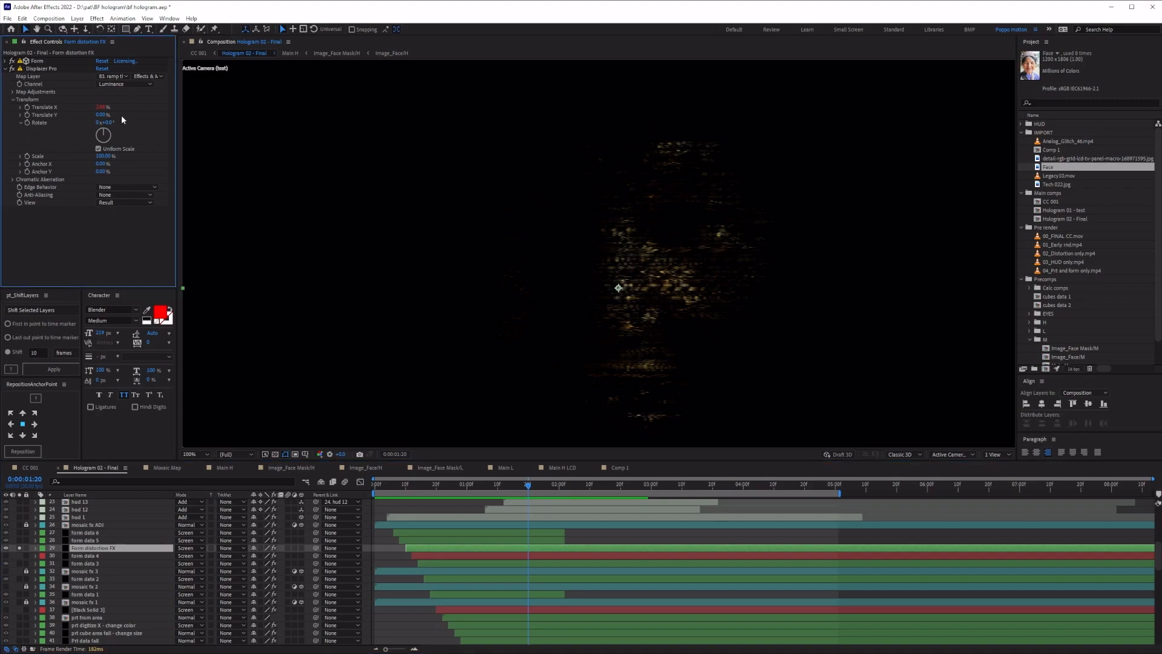
{"action": "left_click_drag", "start_coordinate": [109, 123], "coordinate": [113, 123]}
{"action": "key", "text": "ctrl+z"}
Step: Solo the four Distortion 6 - Glitch reworked layers in place of Form distortion FX, and show the unnumbered one's effect settings
{"action": "scroll", "coordinate": [20, 536], "scroll_direction": "down", "scroll_amount": 1}
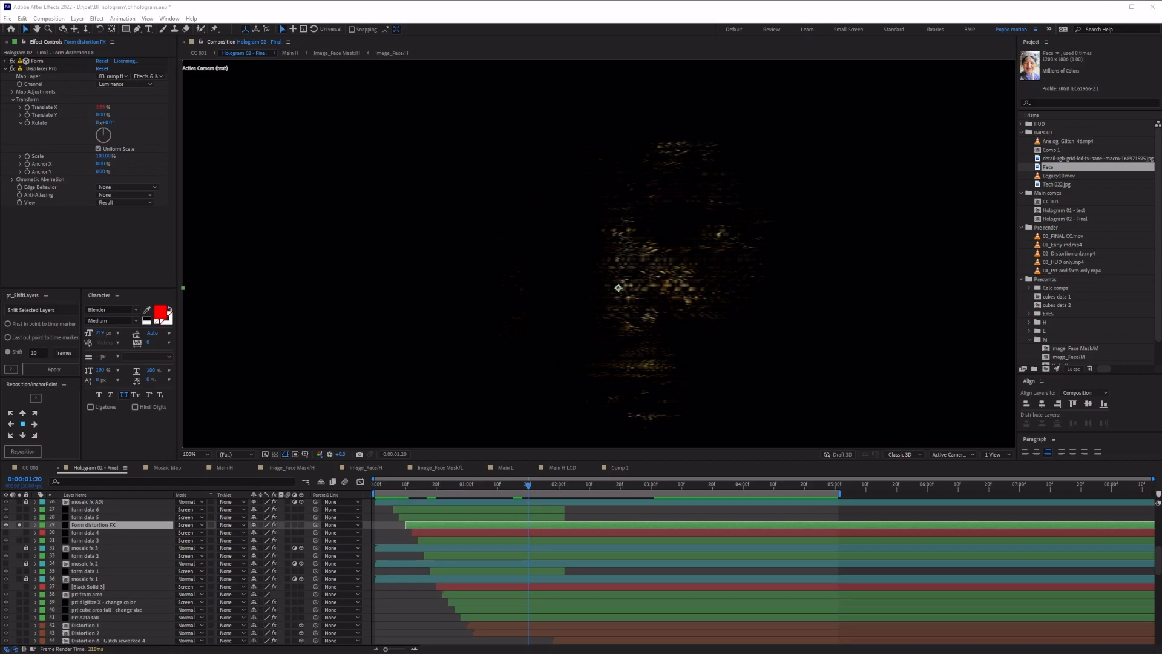
{"action": "left_click", "coordinate": [19, 532]}
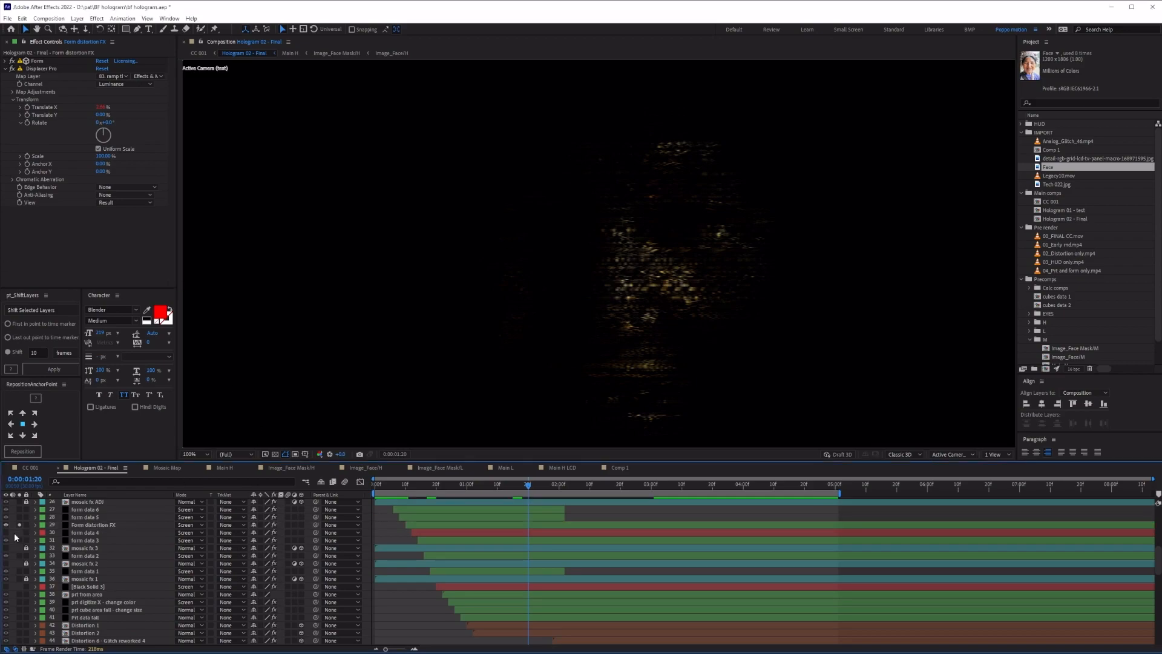
{"action": "left_click", "coordinate": [19, 526]}
{"action": "scroll", "coordinate": [113, 536], "scroll_direction": "down", "scroll_amount": 2}
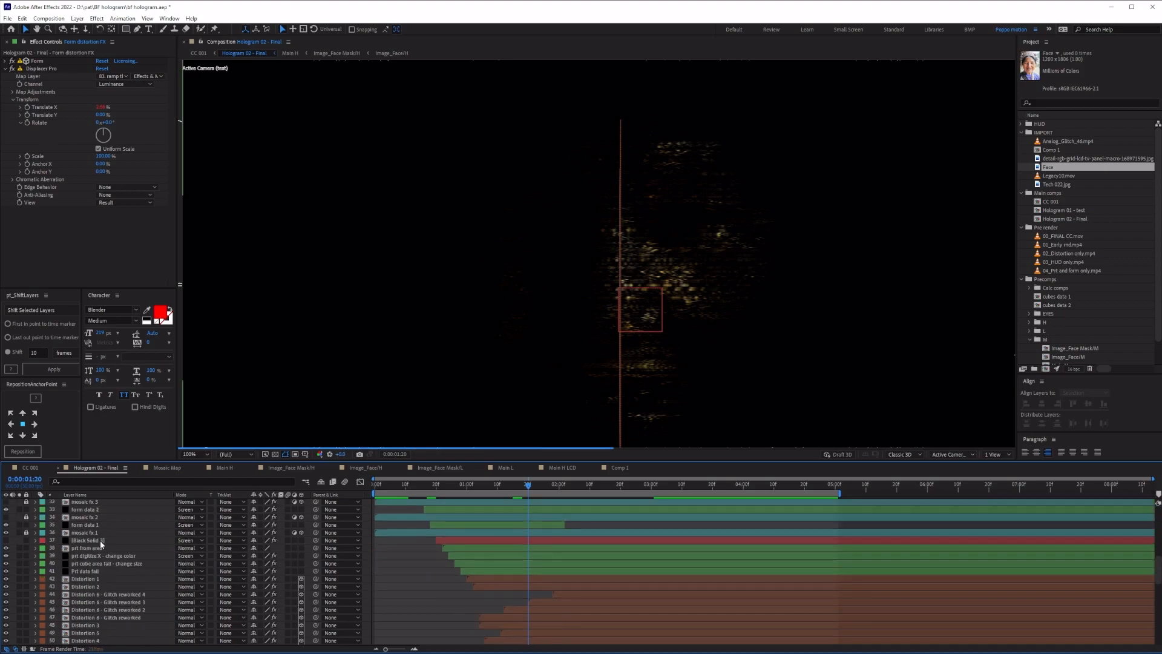
{"action": "left_click_drag", "start_coordinate": [20, 595], "coordinate": [21, 618]}
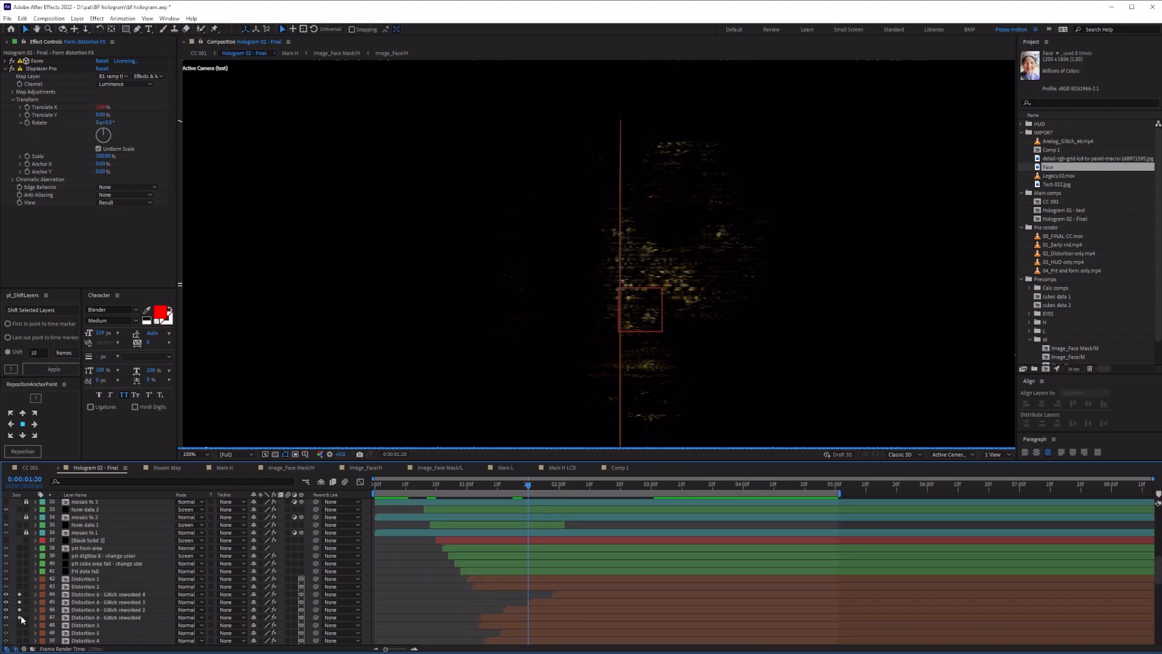
{"action": "left_click", "coordinate": [109, 617]}
{"action": "scroll", "coordinate": [610, 323], "scroll_direction": "down", "scroll_amount": 1}
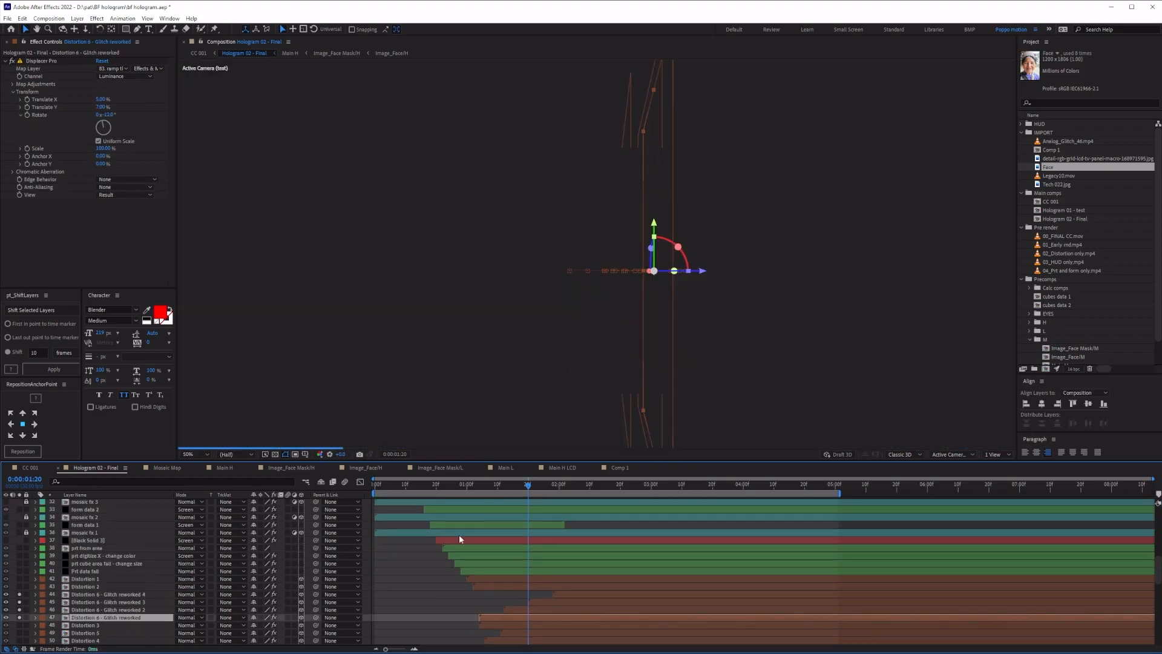
Step: Set the preview resolution to Half and play back the soloed glitch distortion layers
{"action": "left_click", "coordinate": [419, 599]}
{"action": "left_click", "coordinate": [238, 454]}
{"action": "left_click", "coordinate": [236, 493]}
{"action": "key", "text": "space"}
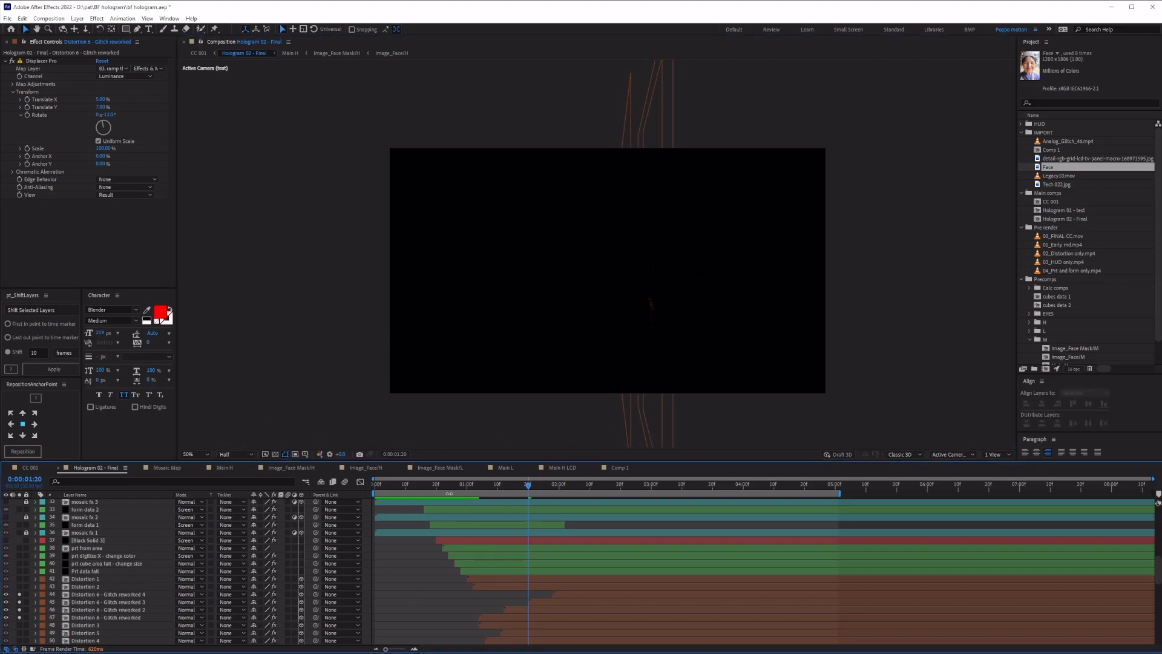
Step: Open the pre-rendered footage 02_Distortion only.mp4 and play it in a maximized viewer, then restore the normal layout
{"action": "double_click", "coordinate": [1068, 254]}
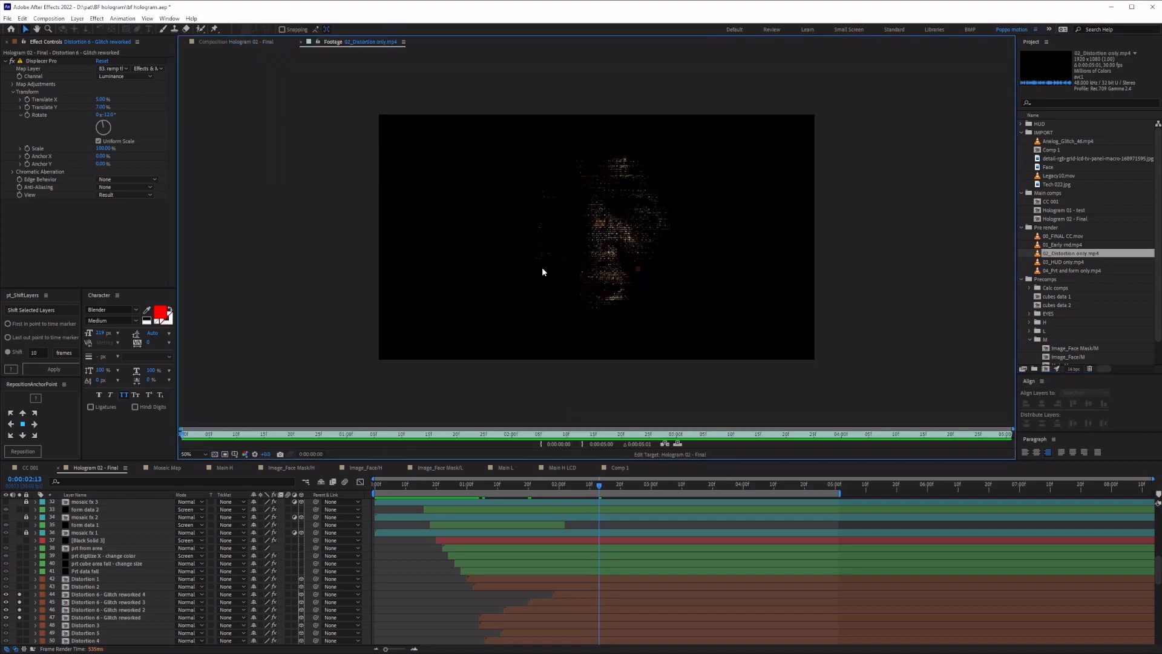
{"action": "scroll", "coordinate": [691, 281], "scroll_direction": "down", "scroll_amount": 1}
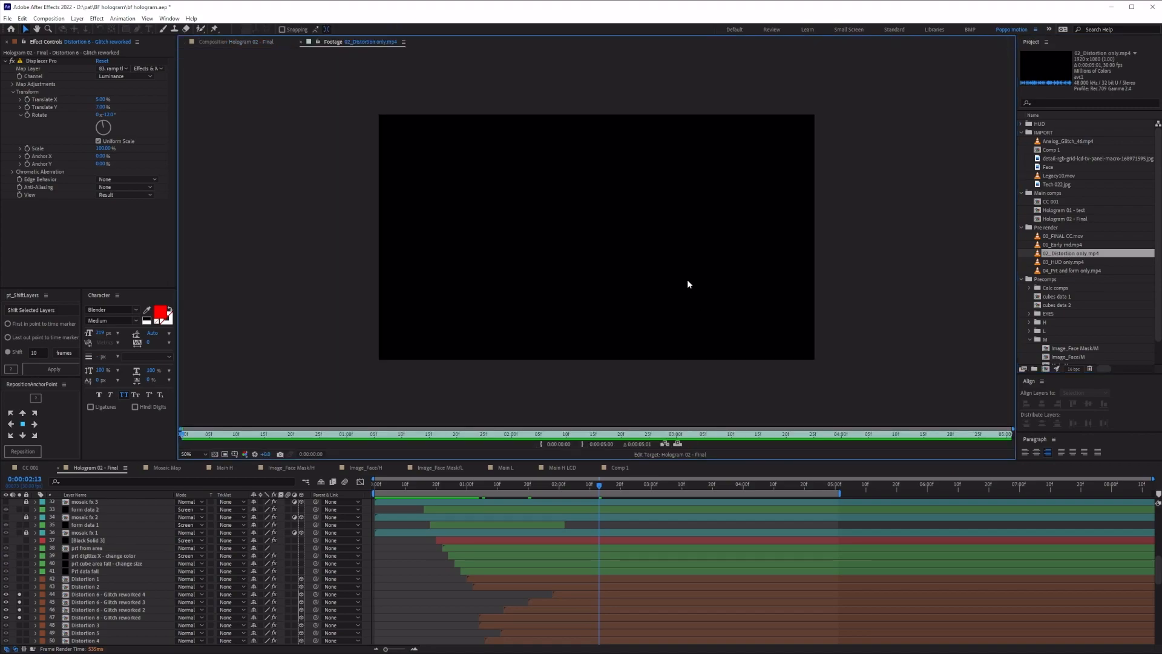
{"action": "key", "text": "space"}
{"action": "key", "text": "grave"}
{"action": "scroll", "coordinate": [652, 364], "scroll_direction": "up", "scroll_amount": 1}
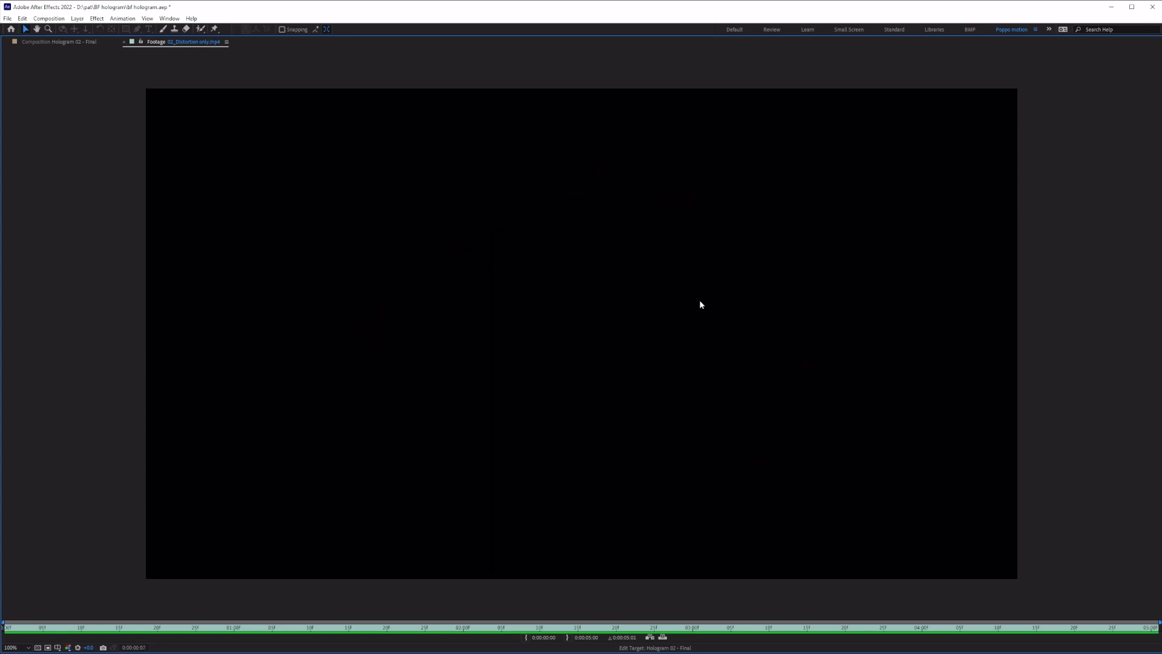
{"action": "key", "text": "grave"}
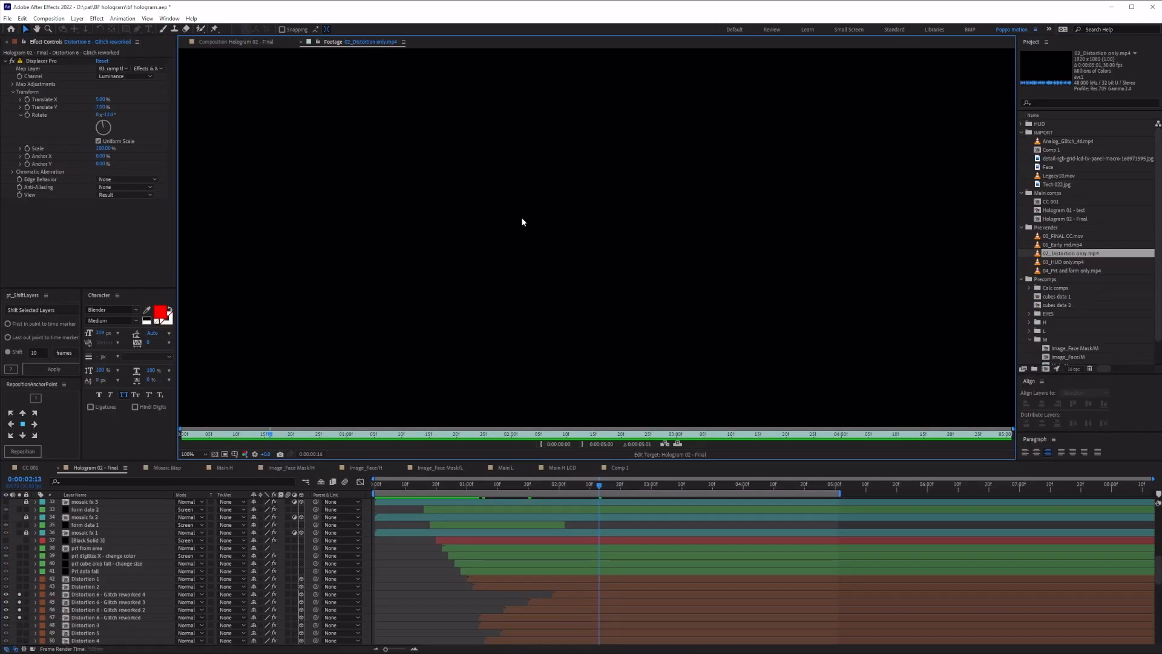
Step: Close the footage viewer and open the source precomp of the Distortion 6 - Glitch reworked 4 layer
{"action": "left_click", "coordinate": [300, 43]}
{"action": "left_click", "coordinate": [593, 488]}
{"action": "double_click", "coordinate": [127, 596]}
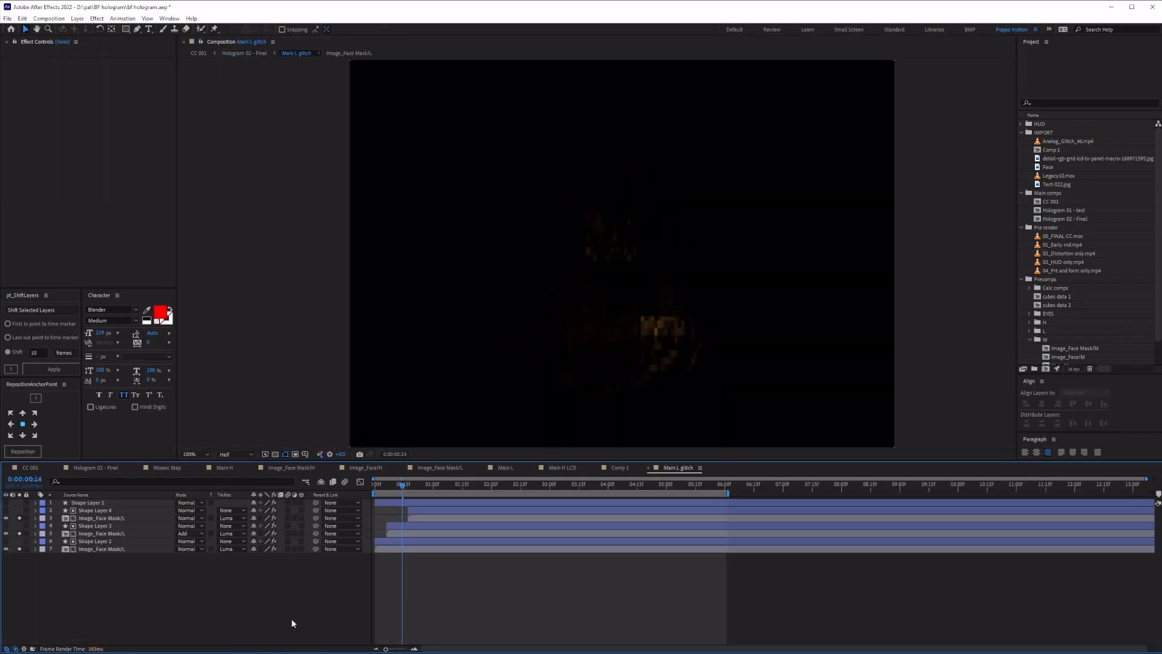
Step: Move to 0:00:03:17 in Main L glitch and turn off solo for the upper two Image_Face Mask/L layers
{"action": "left_click_drag", "start_coordinate": [388, 485], "coordinate": [582, 485]}
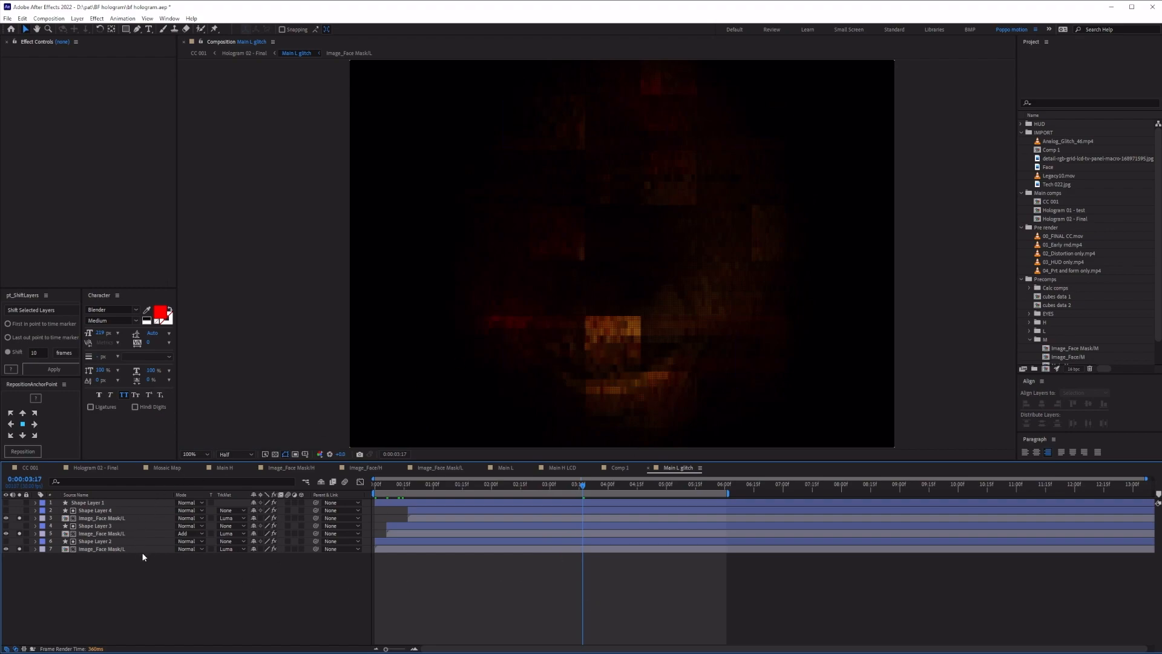
{"action": "left_click_drag", "start_coordinate": [20, 534], "coordinate": [20, 519]}
{"action": "scroll", "coordinate": [1072, 299], "scroll_direction": "down", "scroll_amount": 1}
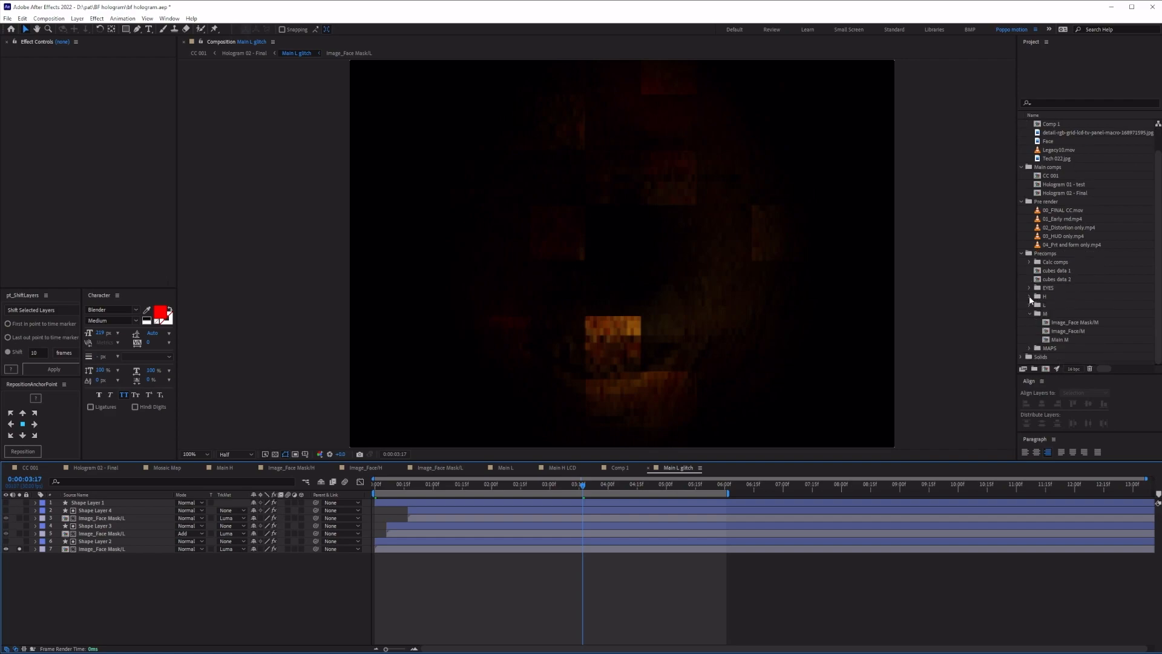
Step: Switch off all effects on the bottommost Image_Face Mask/L layer in Main L glitch, and turn CC Radial ScaleWipe back on
{"action": "left_click", "coordinate": [1048, 297]}
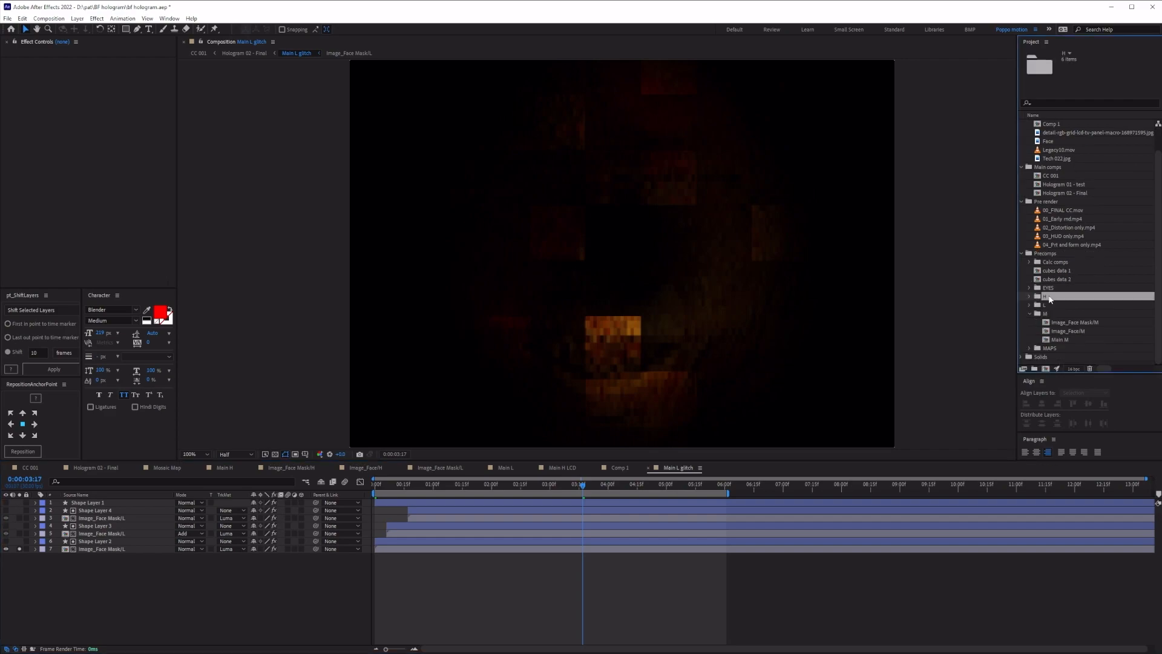
{"action": "left_click", "coordinate": [86, 550]}
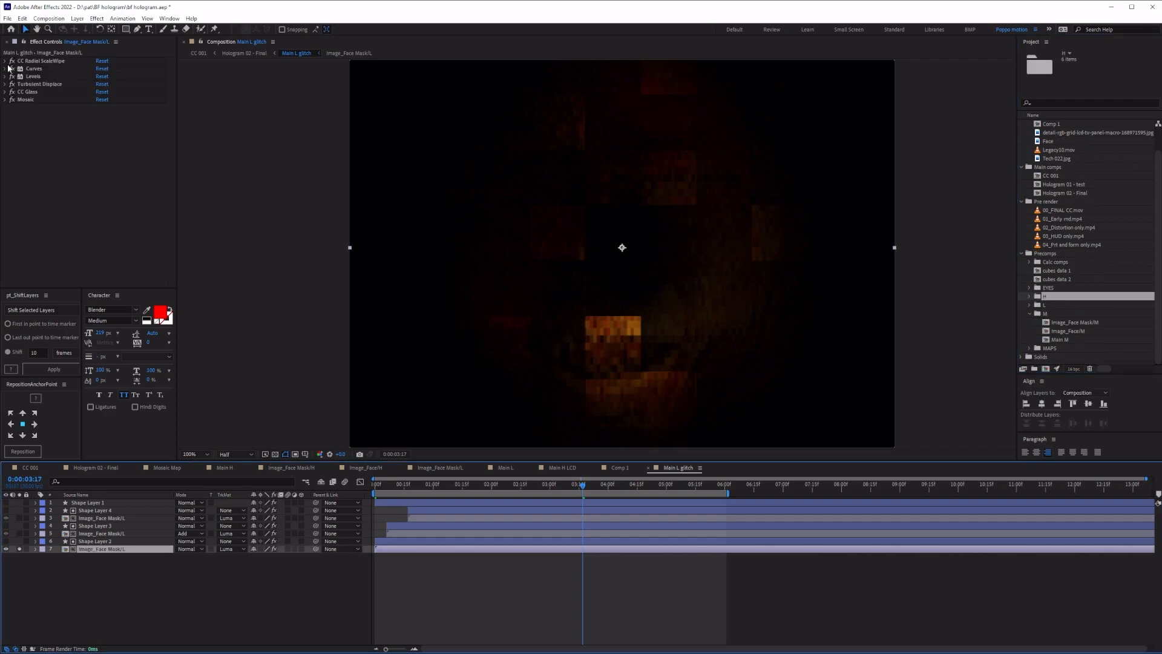
{"action": "left_click", "coordinate": [12, 61]}
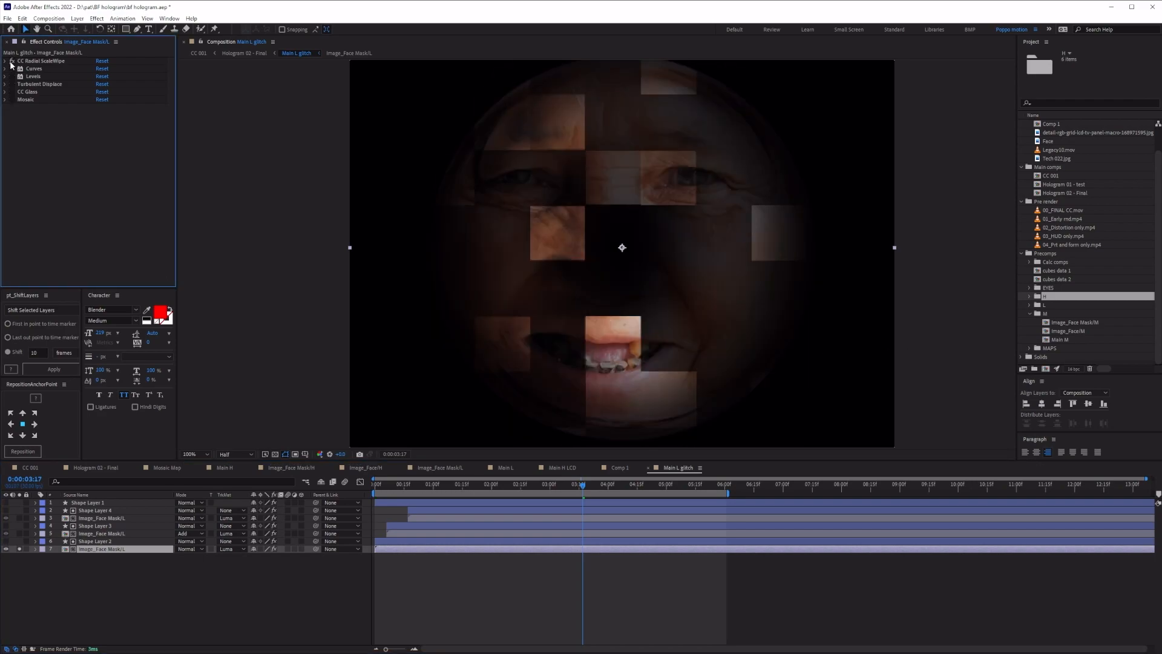
{"action": "left_click", "coordinate": [37, 61]}
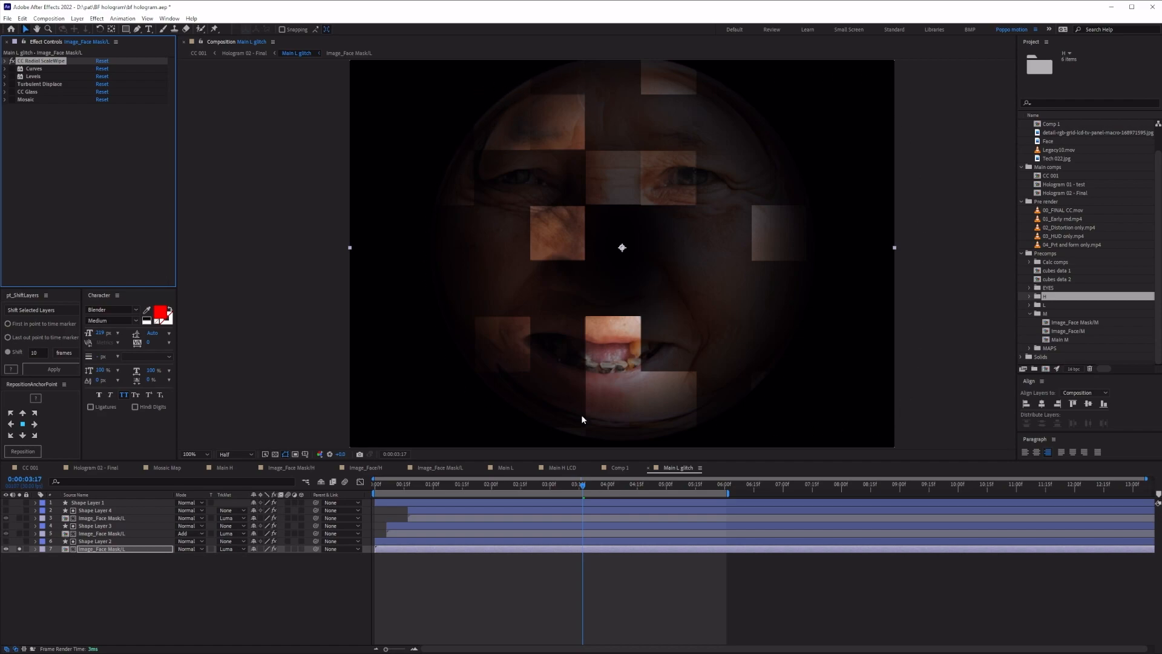
Step: Turn the Curves and Levels effects back on for the bottommost Image_Face Mask/L layer
{"action": "left_click", "coordinate": [12, 68]}
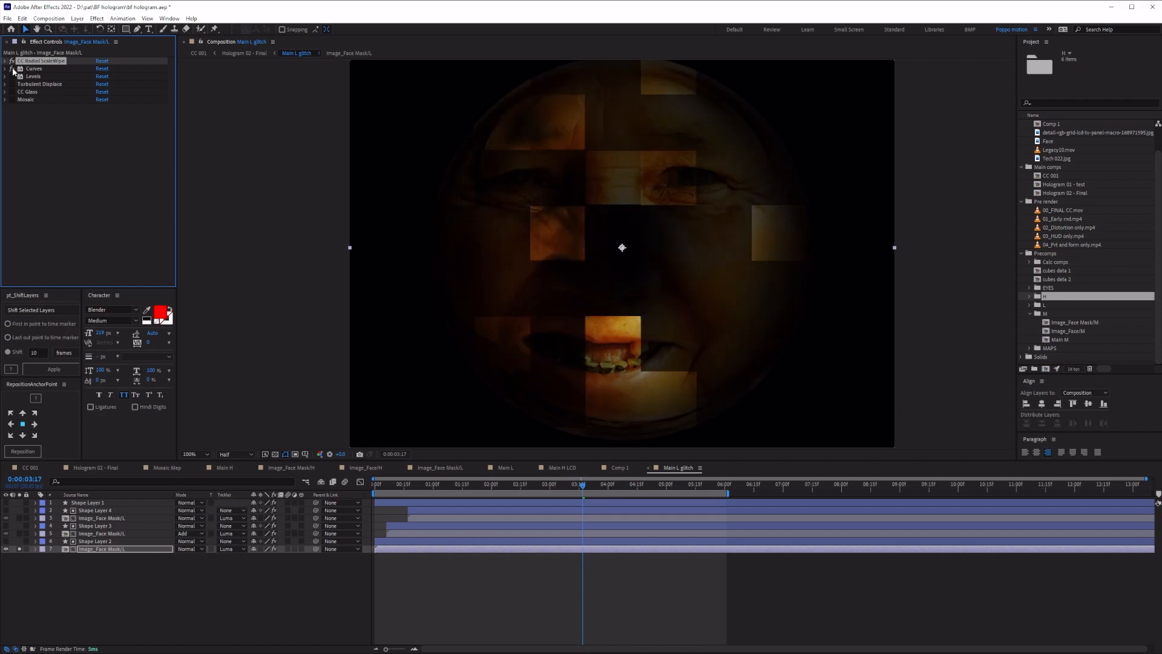
{"action": "left_click", "coordinate": [27, 70]}
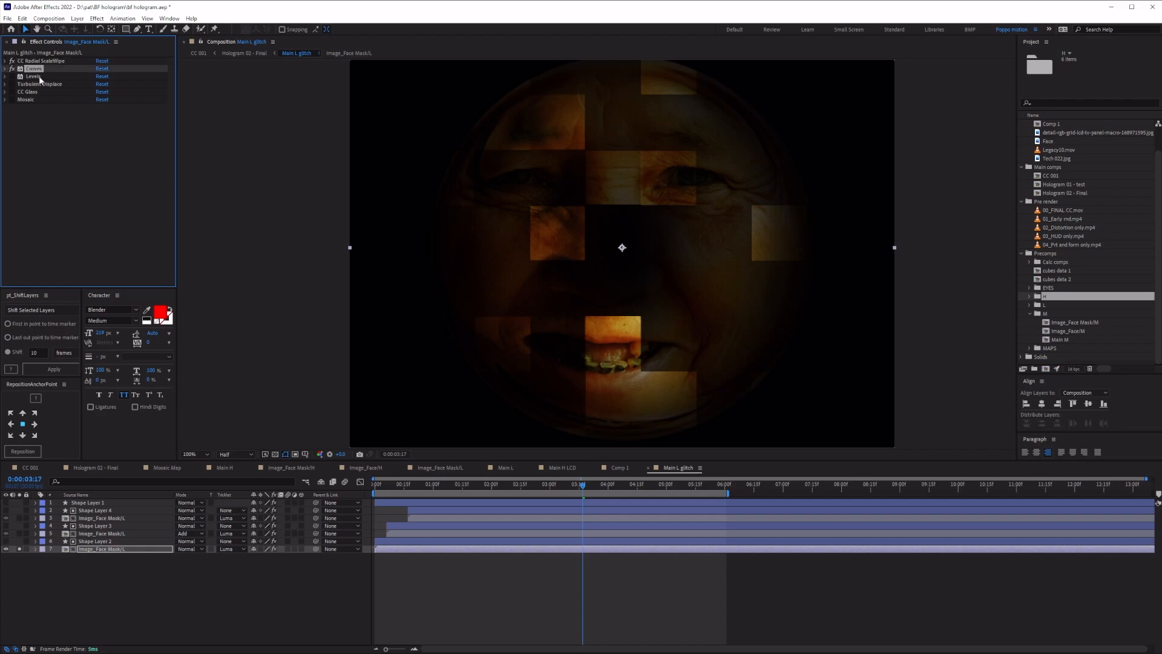
{"action": "left_click", "coordinate": [12, 76]}
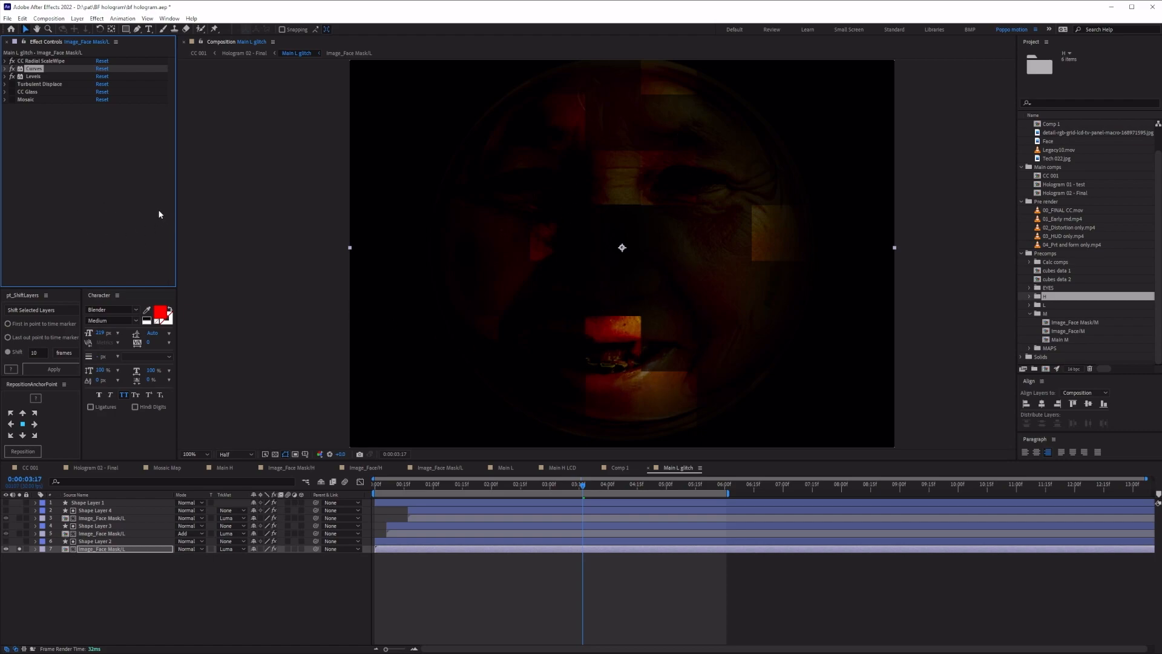
Step: Turn Turbulent Displace back on and scrub through Main L glitch to check its motion, ending at 0:00:02:15
{"action": "left_click", "coordinate": [12, 84]}
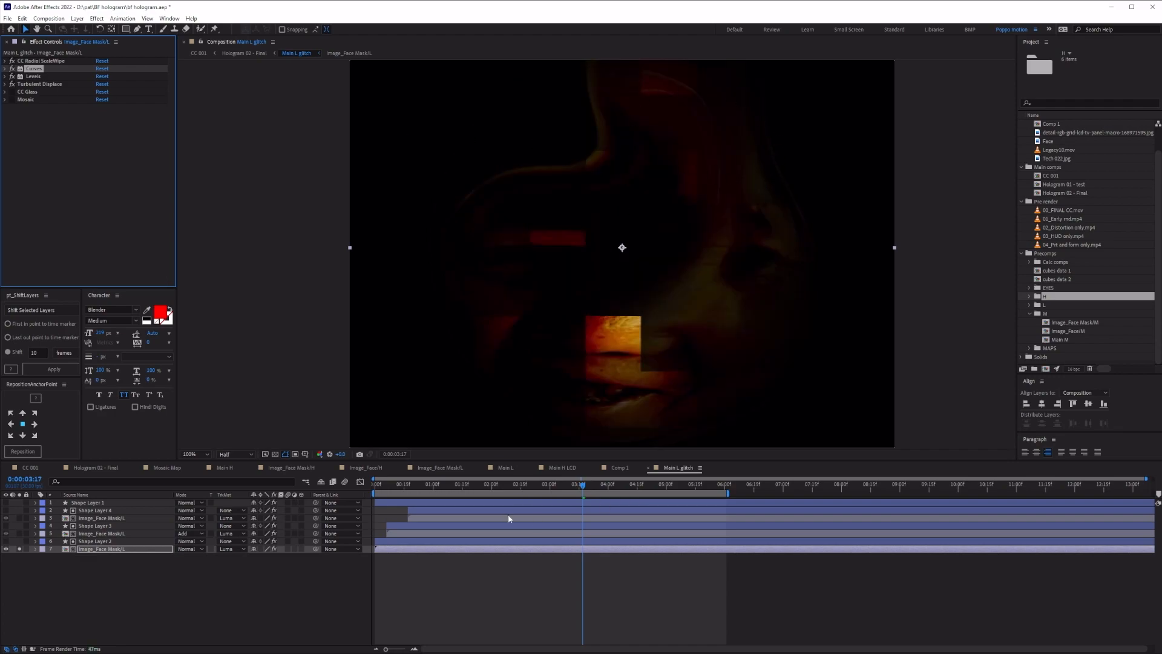
{"action": "left_click", "coordinate": [428, 484]}
{"action": "left_click_drag", "start_coordinate": [454, 492], "coordinate": [682, 473]}
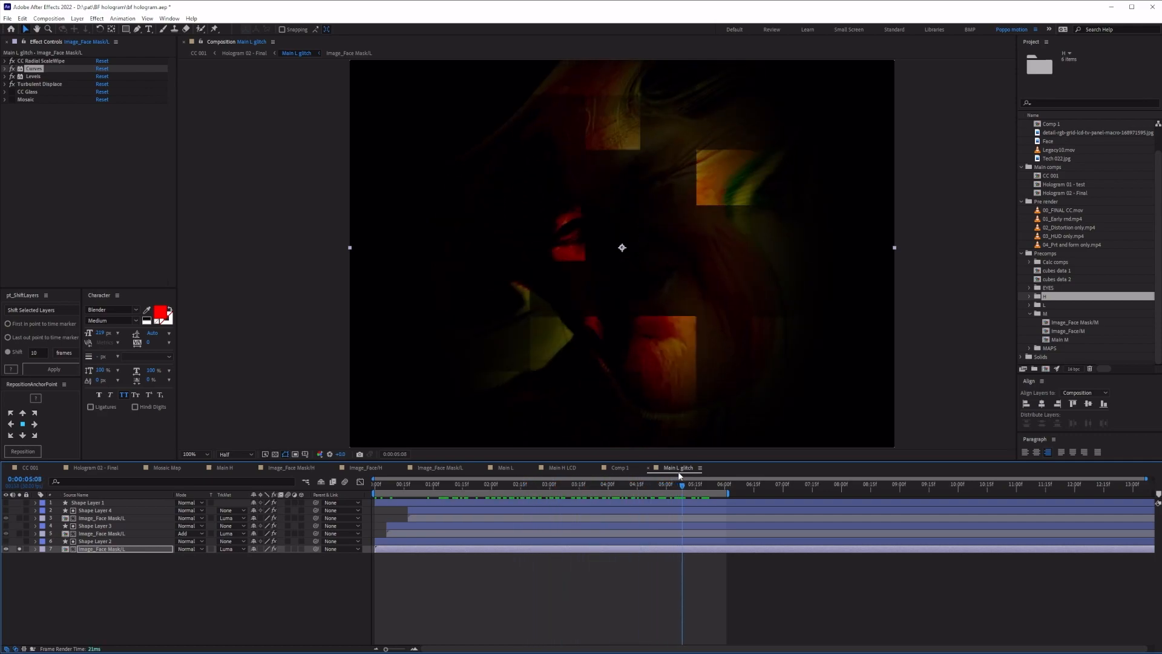
{"action": "left_click", "coordinate": [521, 485]}
Step: Turn CC Glass back on, expand its Surface settings and compare the layer with and without the effect while scrubbing
{"action": "left_click", "coordinate": [12, 93]}
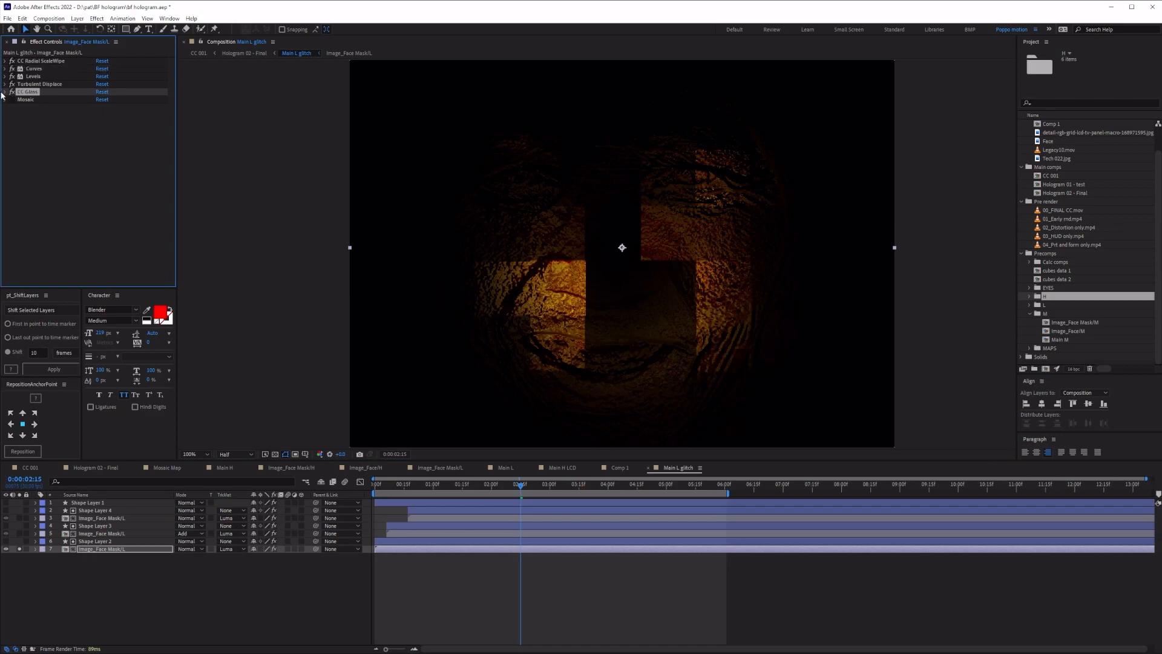
{"action": "left_click", "coordinate": [5, 92]}
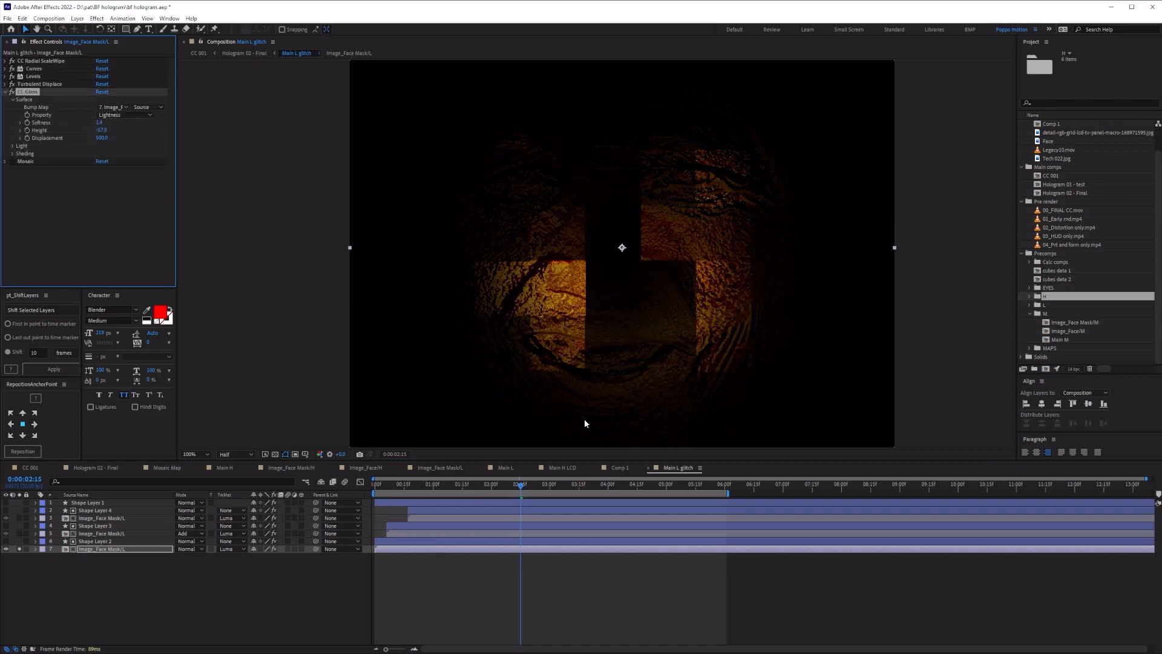
{"action": "left_click", "coordinate": [574, 566]}
{"action": "left_click_drag", "start_coordinate": [400, 484], "coordinate": [481, 489]}
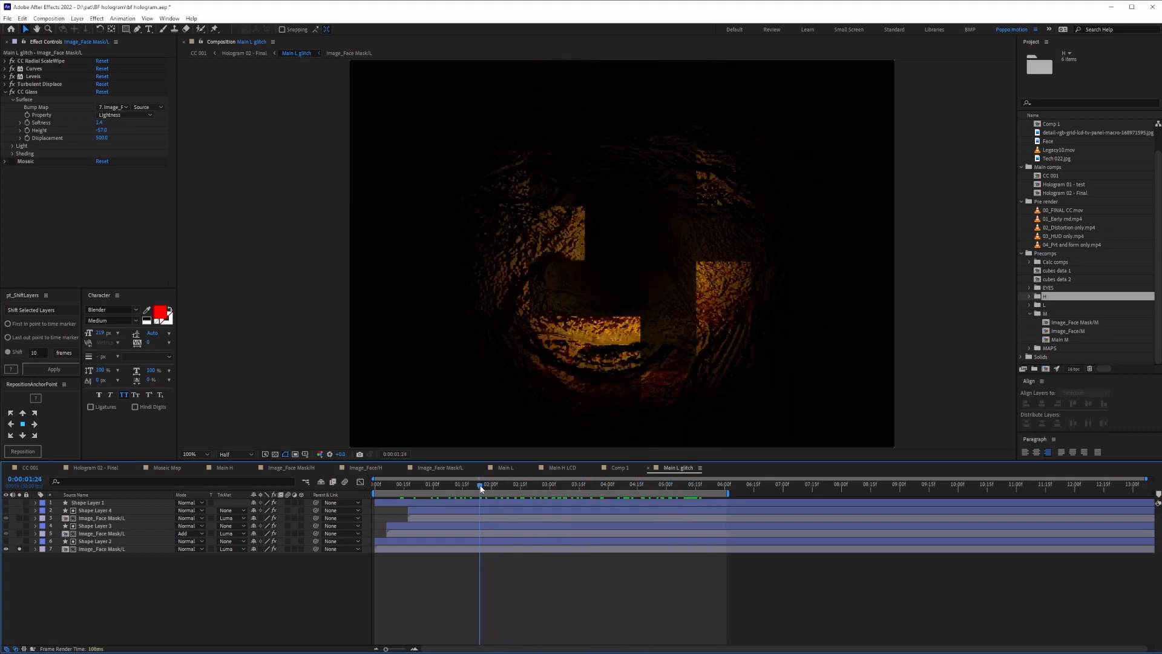
{"action": "left_click", "coordinate": [11, 92]}
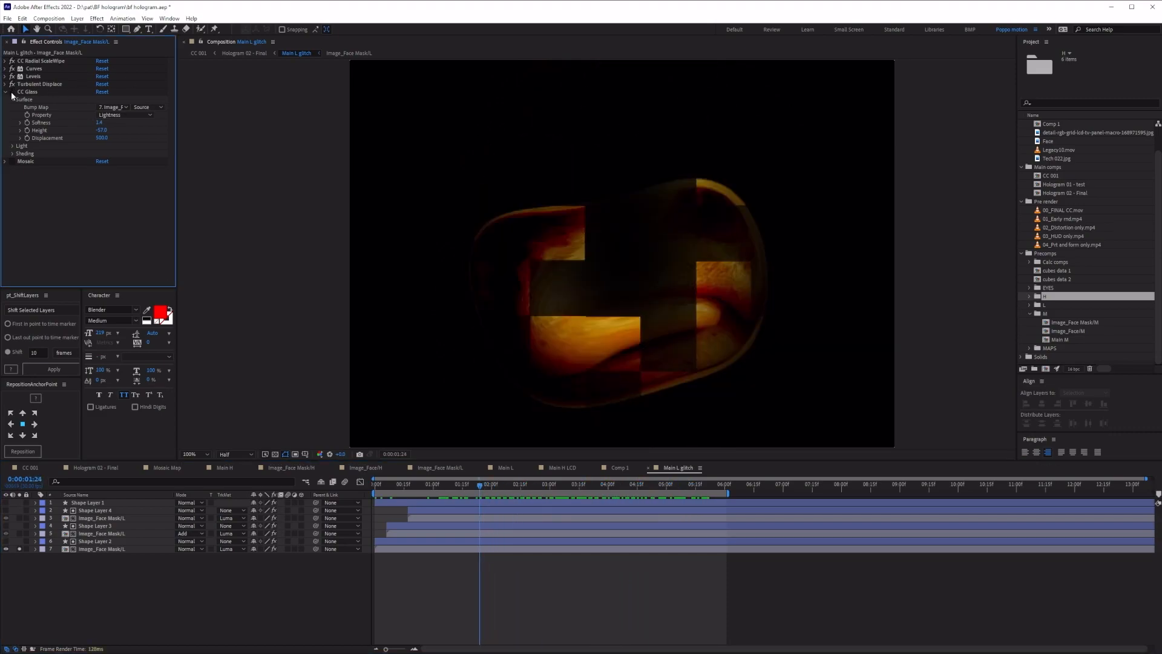
{"action": "left_click", "coordinate": [12, 92]}
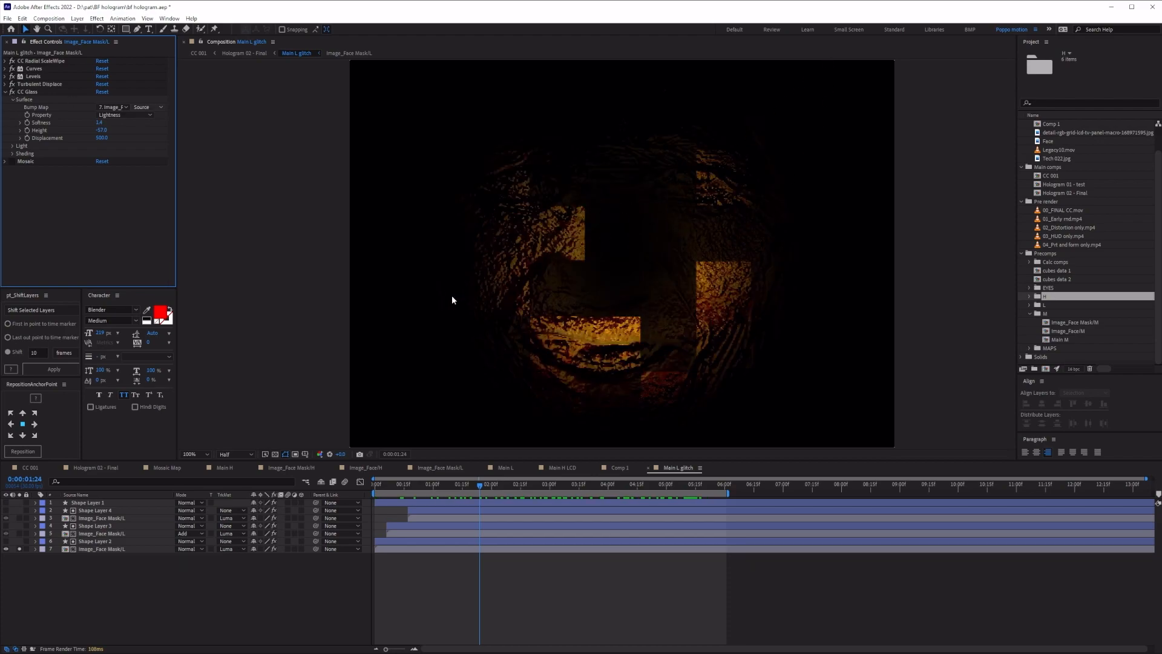
{"action": "left_click_drag", "start_coordinate": [454, 497], "coordinate": [481, 523]}
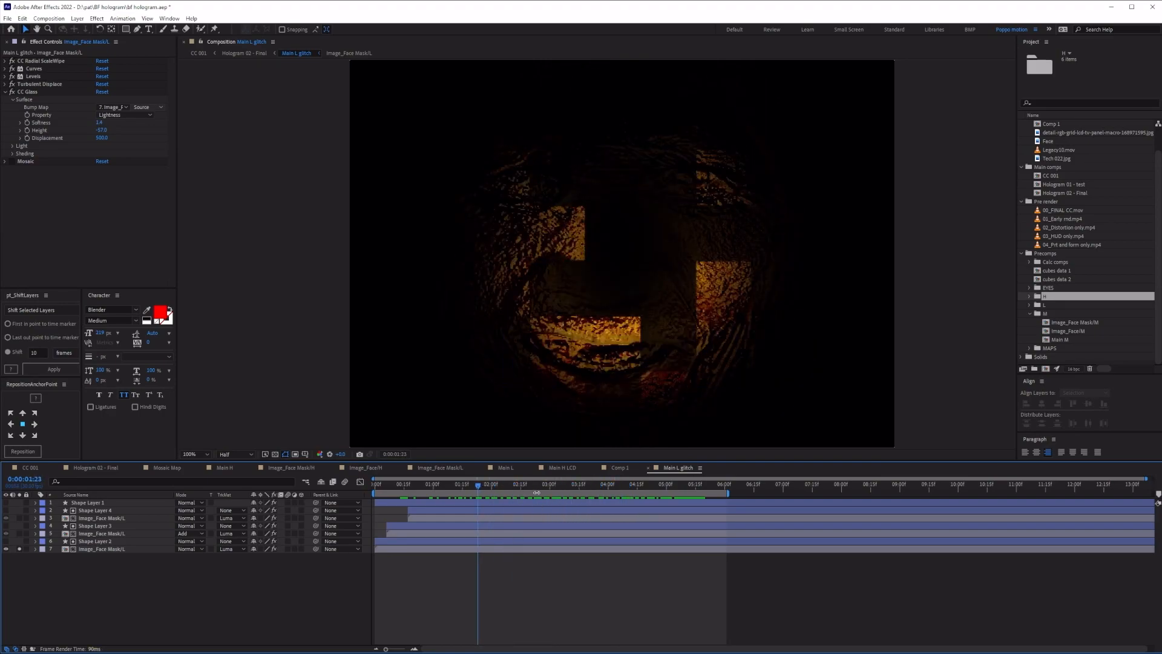
Step: Turn Mosaic back on, scrub to 0:00:04:02 and change which Image_Face Mask/L layers are soloed
{"action": "left_click", "coordinate": [12, 161]}
{"action": "left_click_drag", "start_coordinate": [430, 486], "coordinate": [612, 485]}
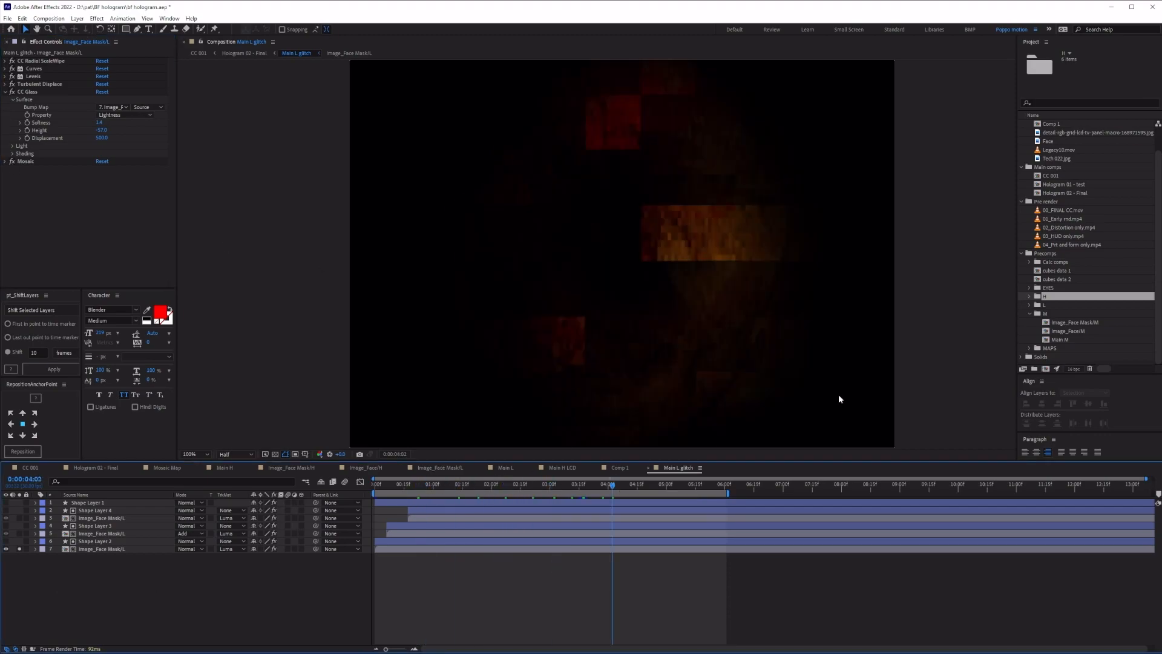
{"action": "left_click", "coordinate": [88, 549]}
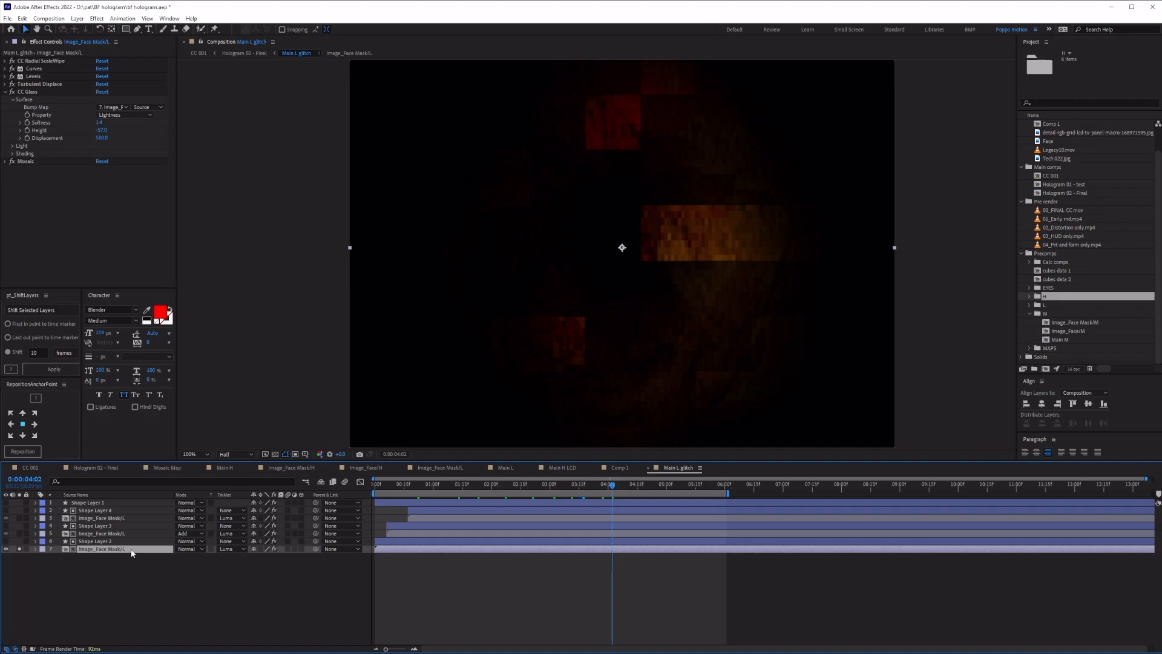
{"action": "left_click", "coordinate": [19, 518]}
{"action": "left_click", "coordinate": [20, 534]}
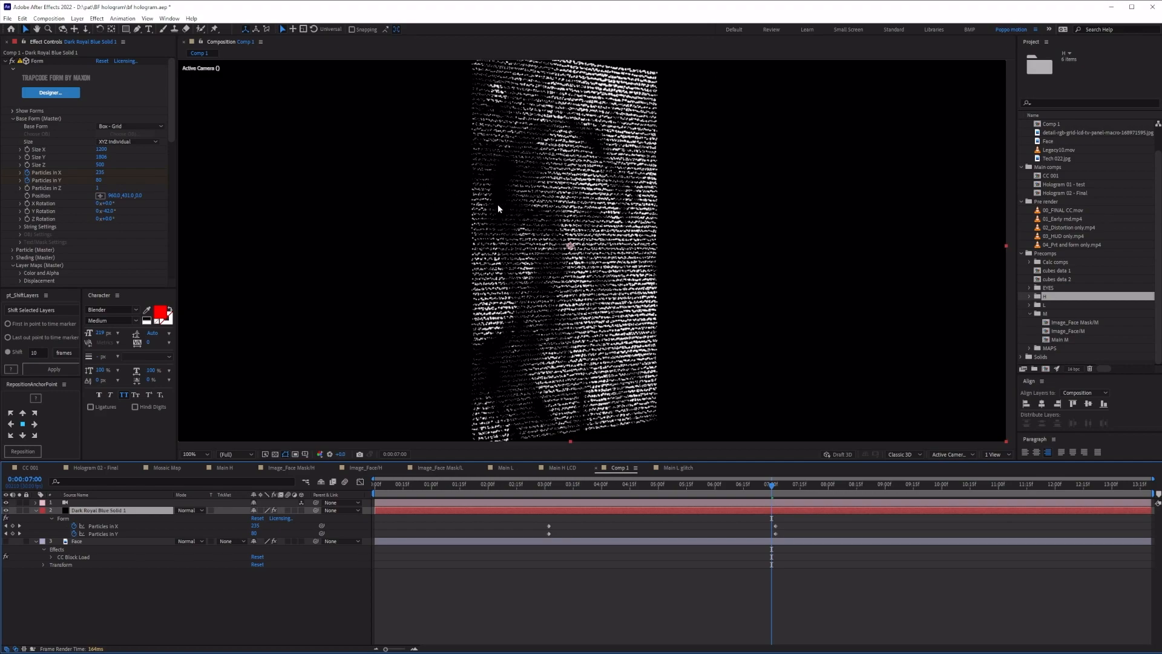
Step: In Comp 1, delete the Dark Royal Blue Solid 1 and camera layers and make the Face layer visible
{"action": "key", "text": "Delete"}
{"action": "left_click", "coordinate": [5, 510]}
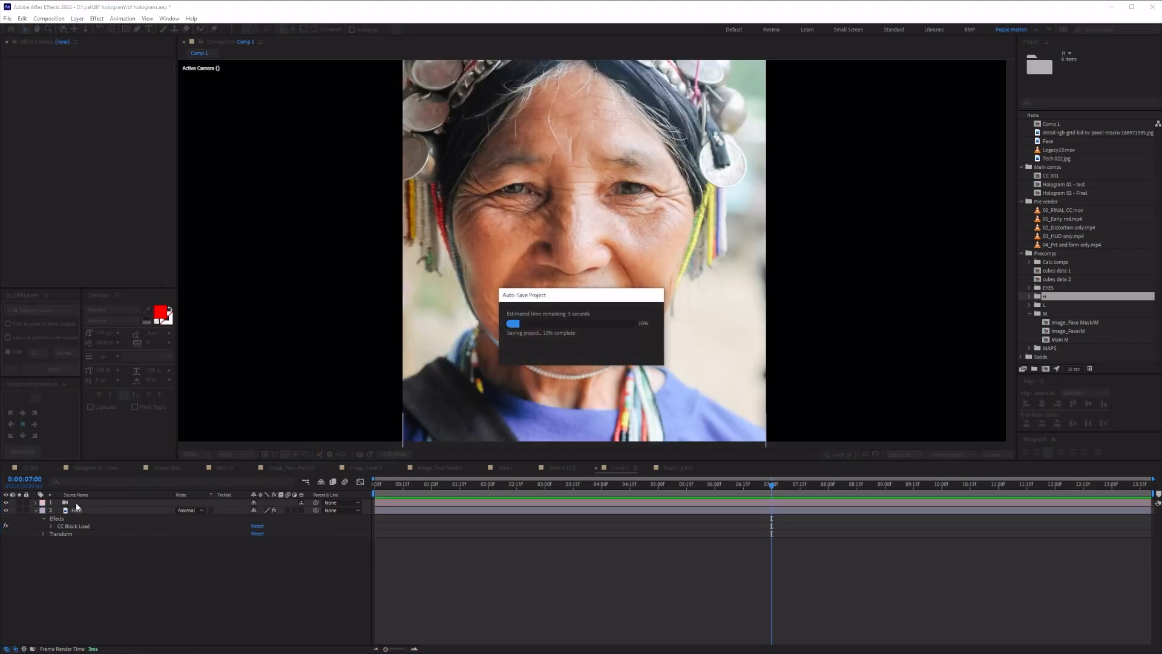
{"action": "left_click", "coordinate": [75, 502]}
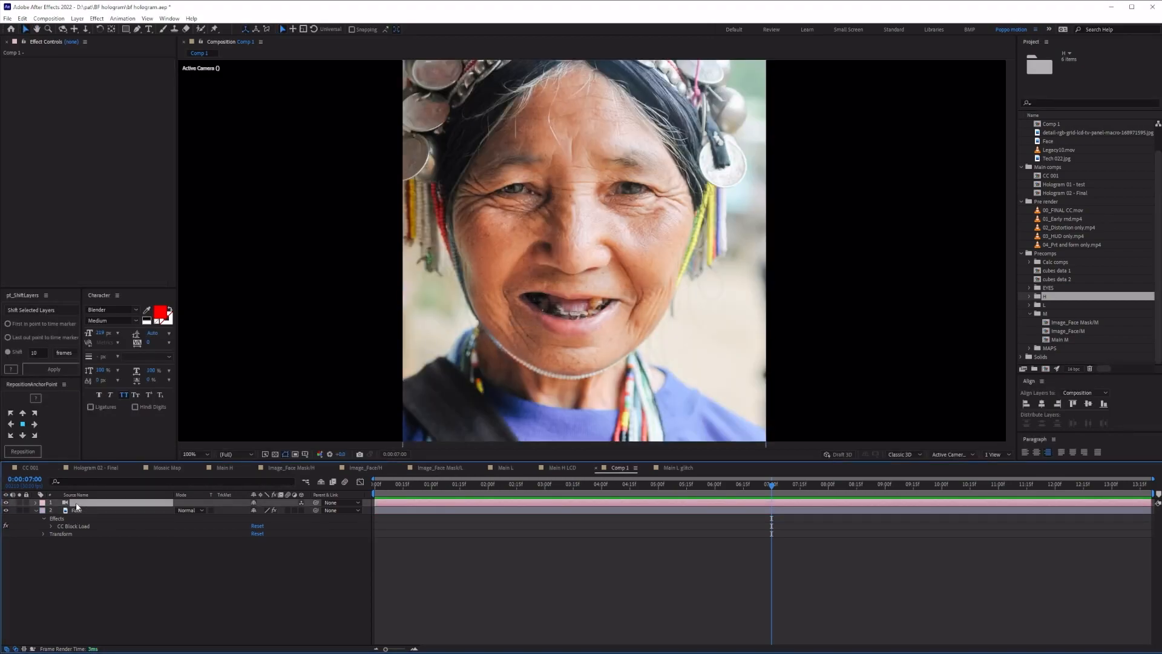
{"action": "key", "text": "Delete"}
Step: Apply the CC Ball Action effect to the Face layer
{"action": "left_click", "coordinate": [80, 505]}
{"action": "key", "text": "ctrl+space"}
{"action": "type", "text": "ccba"}
{"action": "left_click", "coordinate": [78, 523]}
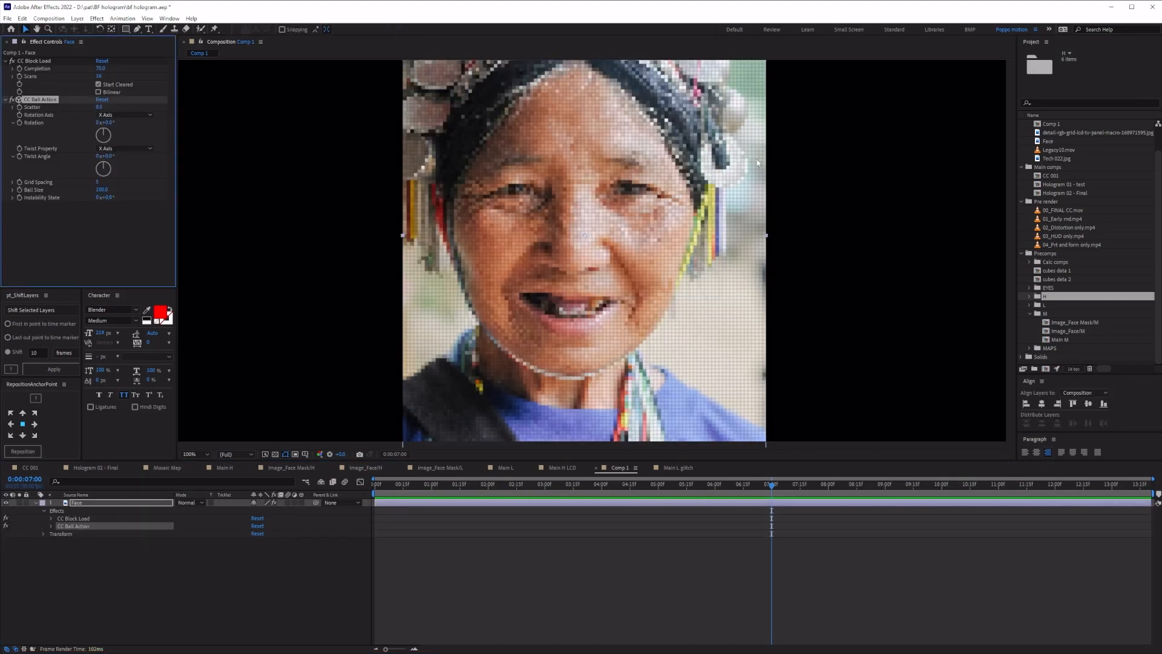
Step: Lower the Grid Spacing of CC Ball Action to make a finer grid of balls across the face
{"action": "scroll", "coordinate": [681, 242], "scroll_direction": "up", "scroll_amount": 1}
{"action": "left_click_drag", "start_coordinate": [513, 212], "coordinate": [689, 113]}
{"action": "left_click_drag", "start_coordinate": [472, 402], "coordinate": [664, 533]}
{"action": "left_click_drag", "start_coordinate": [744, 79], "coordinate": [690, 237]}
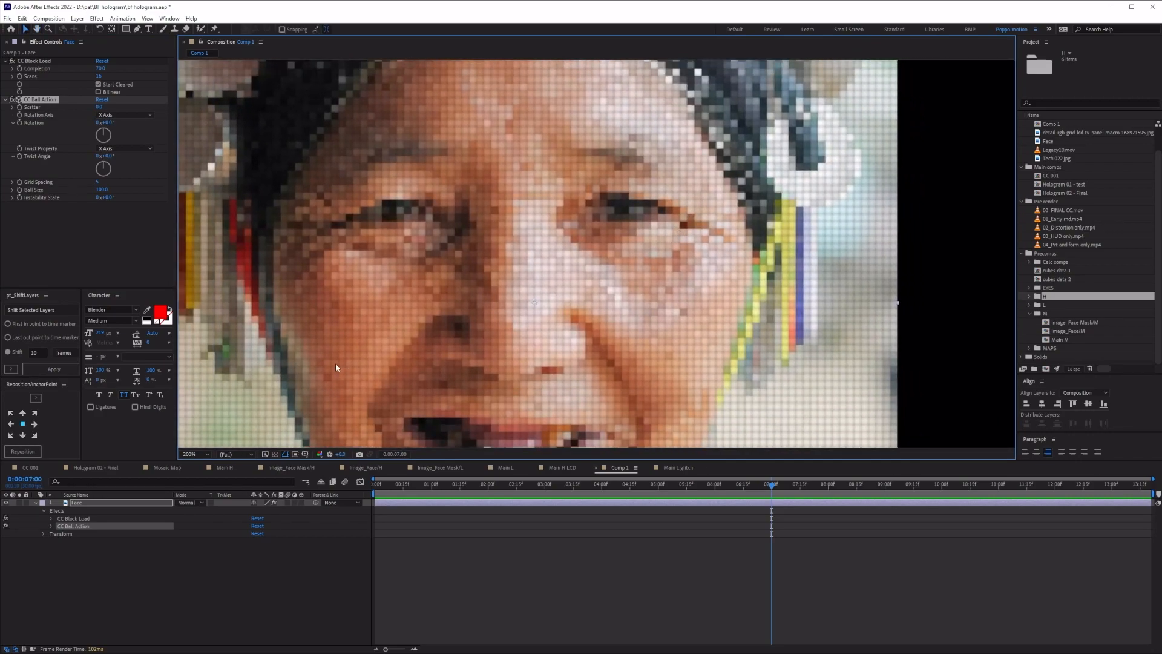
{"action": "left_click_drag", "start_coordinate": [97, 182], "coordinate": [96, 186]}
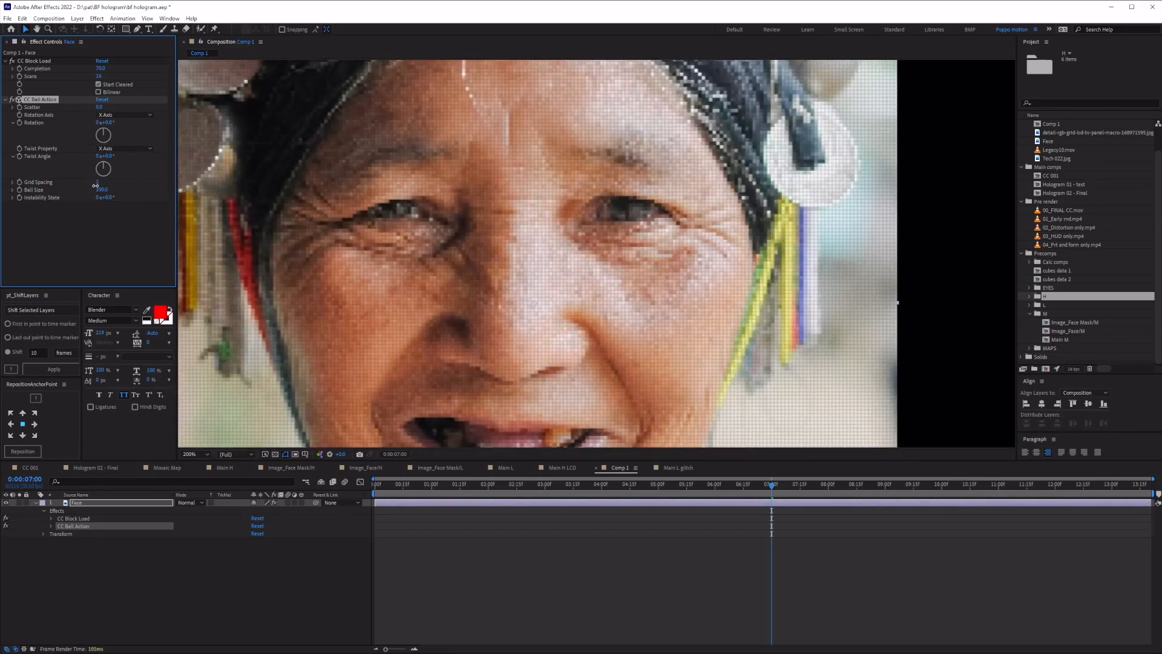
Step: Inspect the ball pattern up close and reduce the CC Ball Action Ball Size to about 43
{"action": "scroll", "coordinate": [363, 289], "scroll_direction": "up", "scroll_amount": 3}
{"action": "left_click_drag", "start_coordinate": [429, 314], "coordinate": [557, 308]}
{"action": "scroll", "coordinate": [541, 306], "scroll_direction": "down", "scroll_amount": 2}
{"action": "mouse_move", "coordinate": [475, 230]}
{"action": "left_mouse_down"}
{"action": "mouse_move", "coordinate": [484, 224]}
{"action": "mouse_move", "coordinate": [319, 345]}
{"action": "left_mouse_up"}
{"action": "mouse_move", "coordinate": [669, 204]}
{"action": "left_mouse_down"}
{"action": "mouse_move", "coordinate": [187, 368]}
{"action": "mouse_move", "coordinate": [258, 356]}
{"action": "left_mouse_up"}
{"action": "left_click_drag", "start_coordinate": [483, 282], "coordinate": [775, 27]}
{"action": "left_click_drag", "start_coordinate": [101, 191], "coordinate": [62, 190]}
Step: Examine the dotted ball pattern on the face at full view and up close, and deselect the Face layer
{"action": "scroll", "coordinate": [485, 222], "scroll_direction": "down", "scroll_amount": 2}
{"action": "left_click_drag", "start_coordinate": [721, 364], "coordinate": [742, 244]}
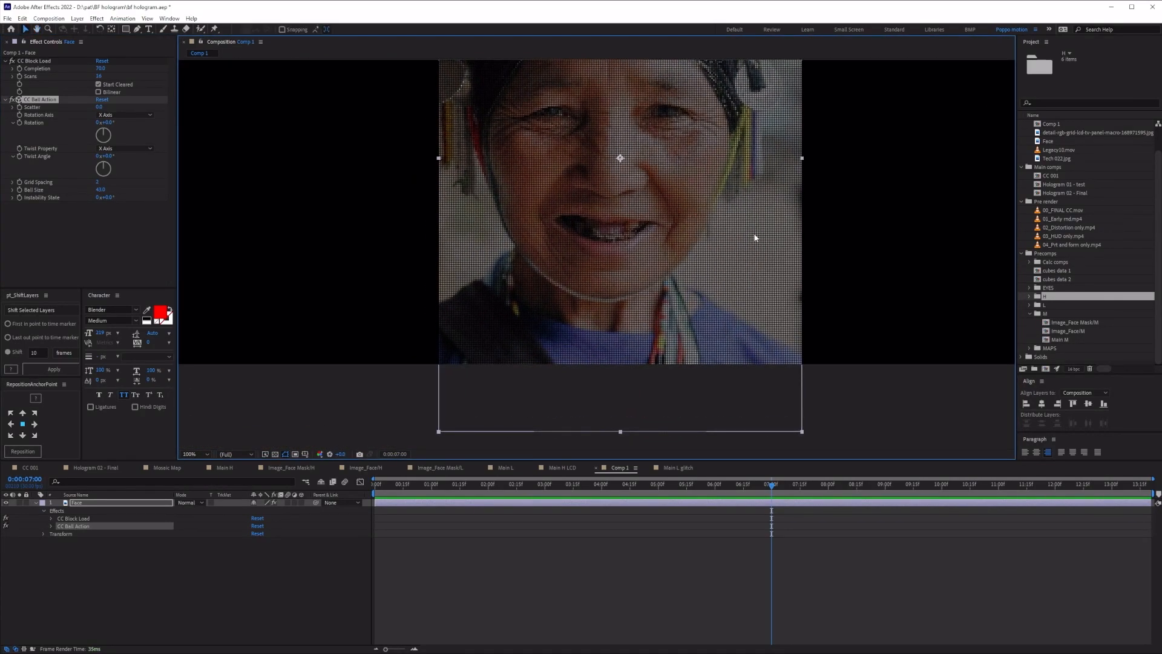
{"action": "left_click_drag", "start_coordinate": [718, 203], "coordinate": [707, 296]}
{"action": "key", "text": "v"}
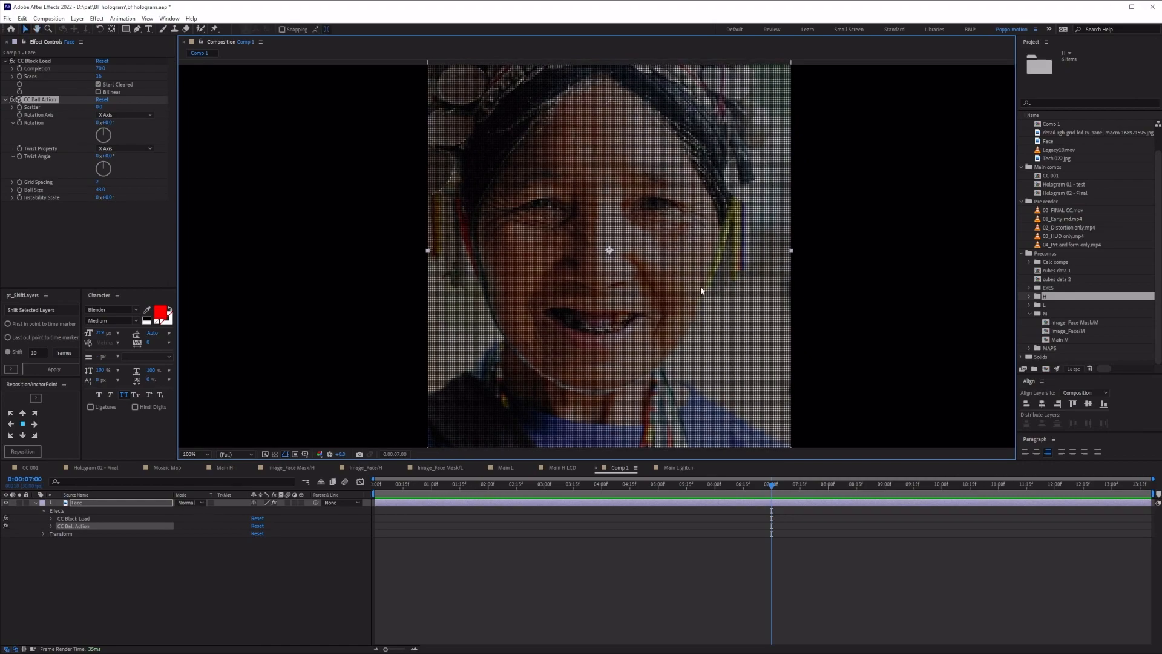
{"action": "scroll", "coordinate": [691, 276], "scroll_direction": "up", "scroll_amount": 1}
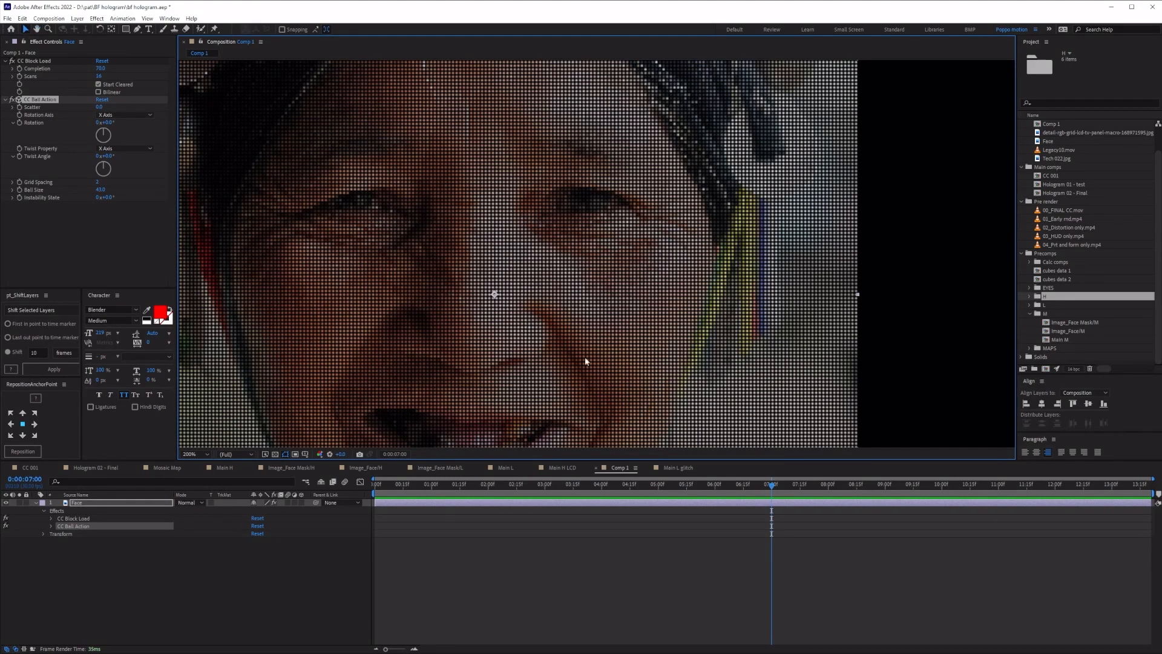
{"action": "key", "text": "comma"}
{"action": "scroll", "coordinate": [554, 280], "scroll_direction": "up", "scroll_amount": 2}
{"action": "scroll", "coordinate": [559, 287], "scroll_direction": "down", "scroll_amount": 2}
{"action": "left_click", "coordinate": [164, 543]}
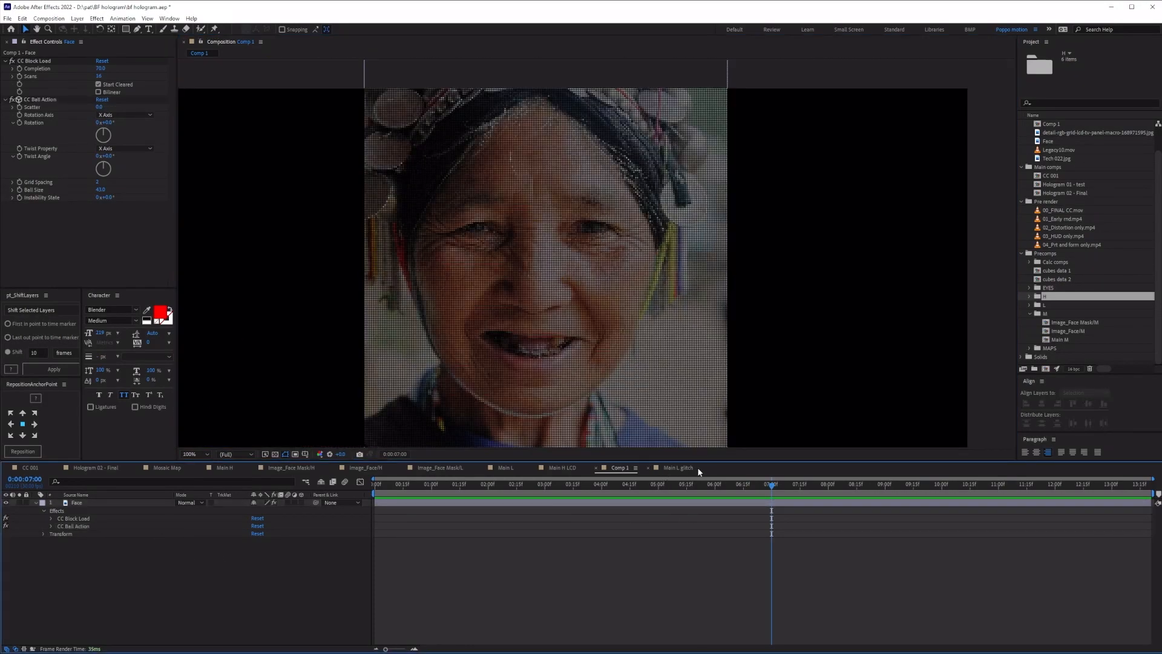
Step: Return to Main L glitch, select the middle Image_Face Mask/L layer and scrub to 0:00:04:04
{"action": "left_click", "coordinate": [678, 468]}
{"action": "left_click", "coordinate": [269, 593]}
{"action": "left_click", "coordinate": [138, 534]}
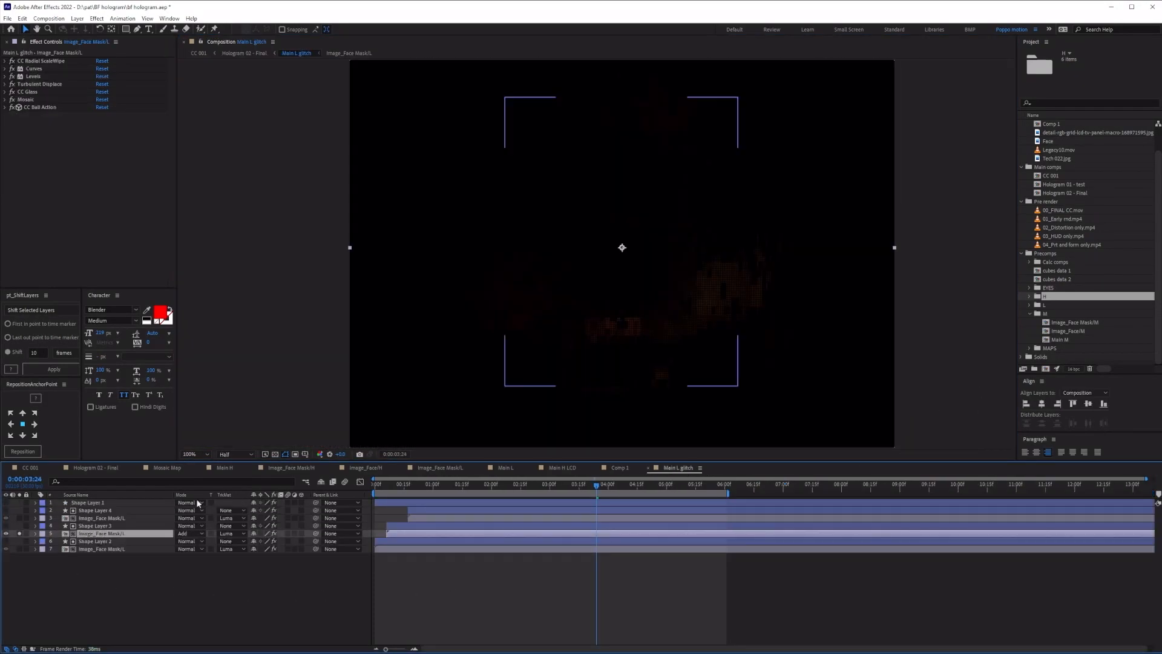
{"action": "left_click_drag", "start_coordinate": [417, 485], "coordinate": [615, 485]}
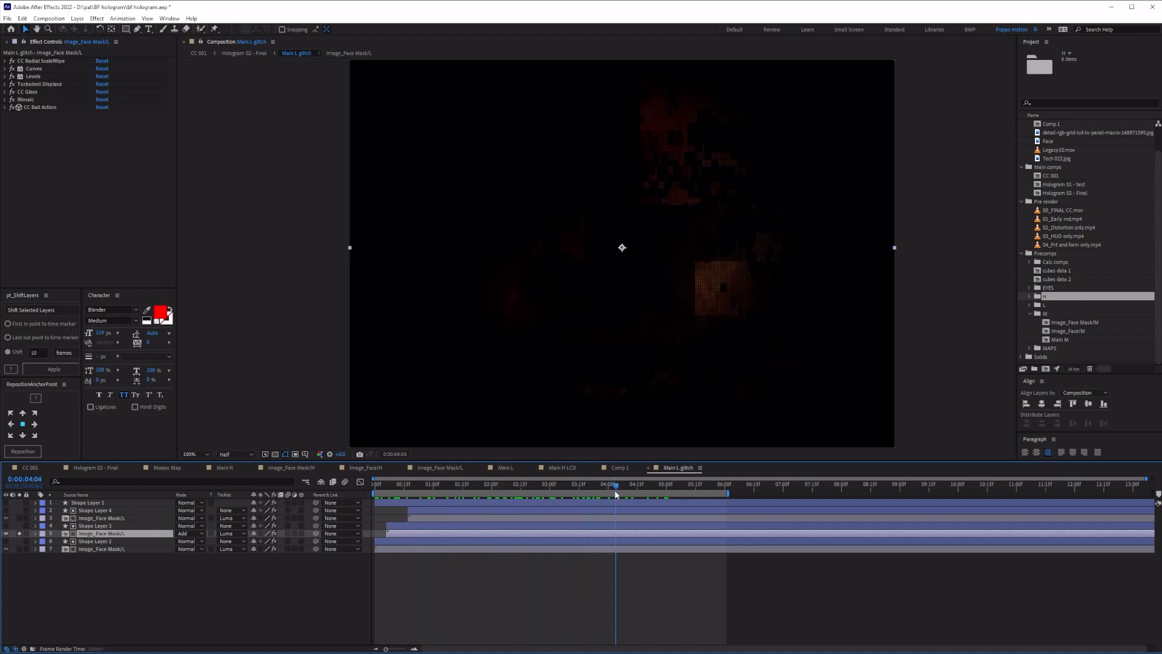
Step: Switch off the middle layer's effects except CC Ball Action, and re-enable them one by one from Mosaic up to CC Radial ScaleWipe
{"action": "left_click_drag", "start_coordinate": [13, 100], "coordinate": [13, 56]}
{"action": "left_click", "coordinate": [12, 100]}
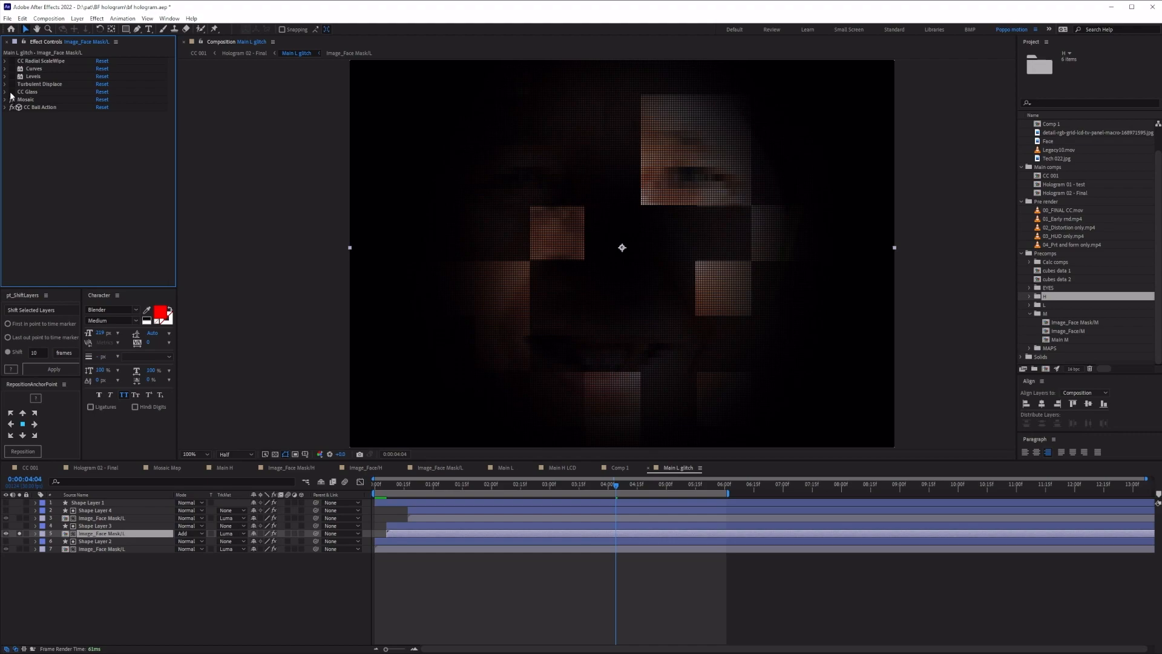
{"action": "left_click", "coordinate": [12, 92]}
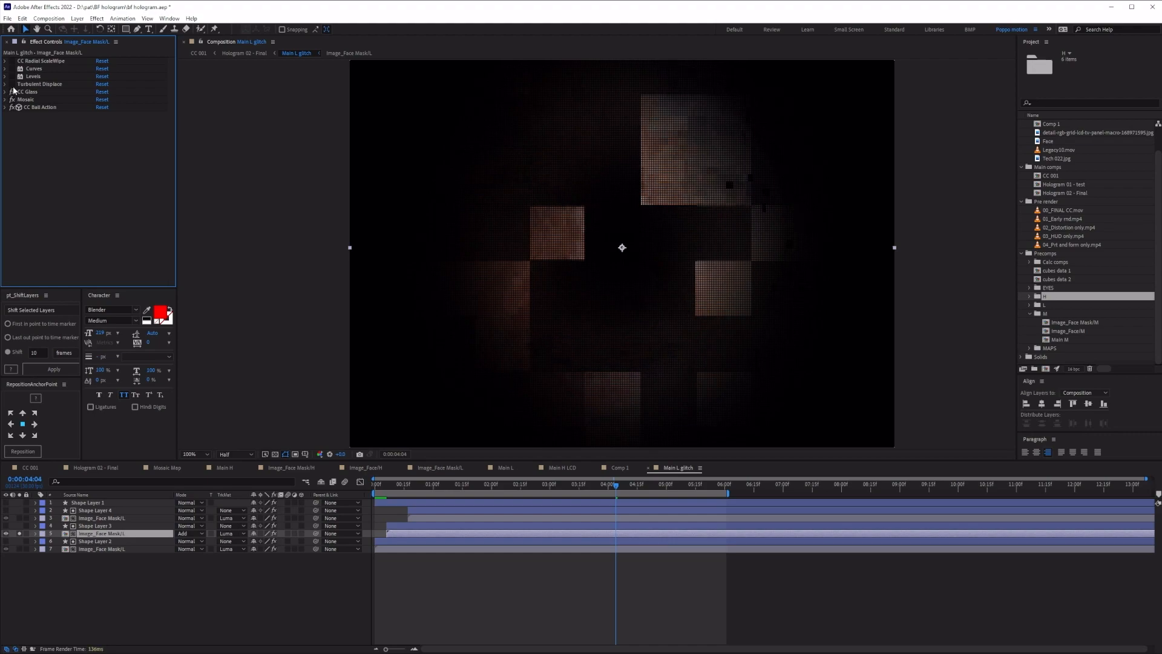
{"action": "left_click", "coordinate": [12, 85]}
{"action": "left_click", "coordinate": [12, 76]}
{"action": "left_click", "coordinate": [12, 68]}
{"action": "left_click", "coordinate": [12, 61]}
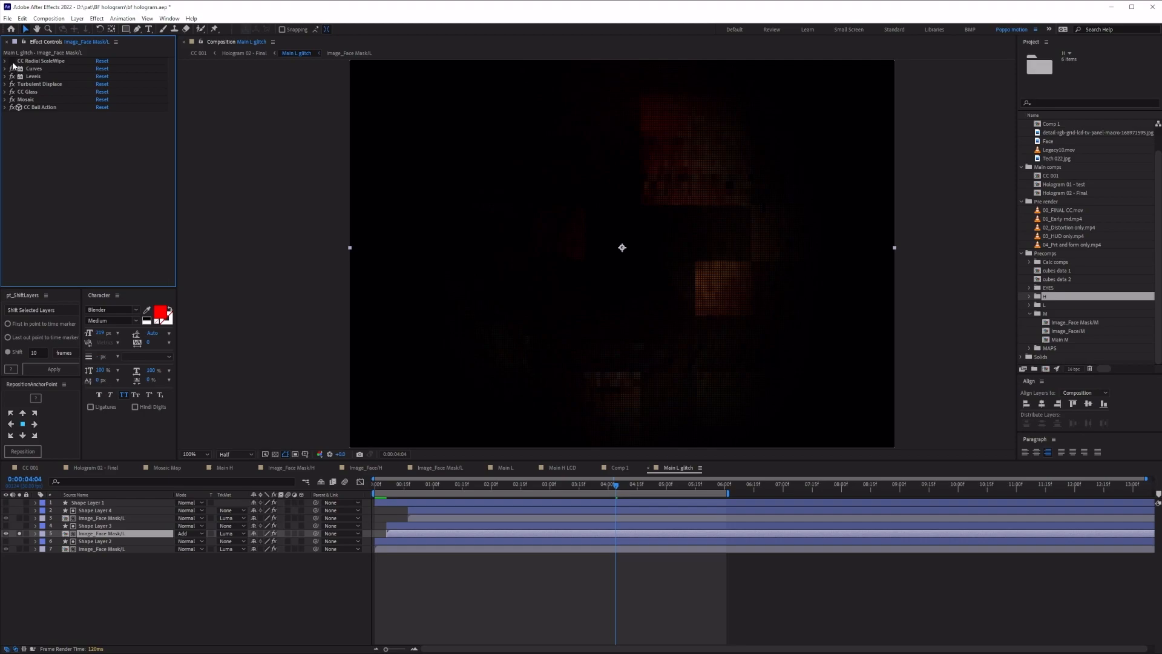
Step: Deselect the Main L glitch layer, return to the Hologram 02 - Final composition and display it through Custom View 1
{"action": "left_click", "coordinate": [92, 573]}
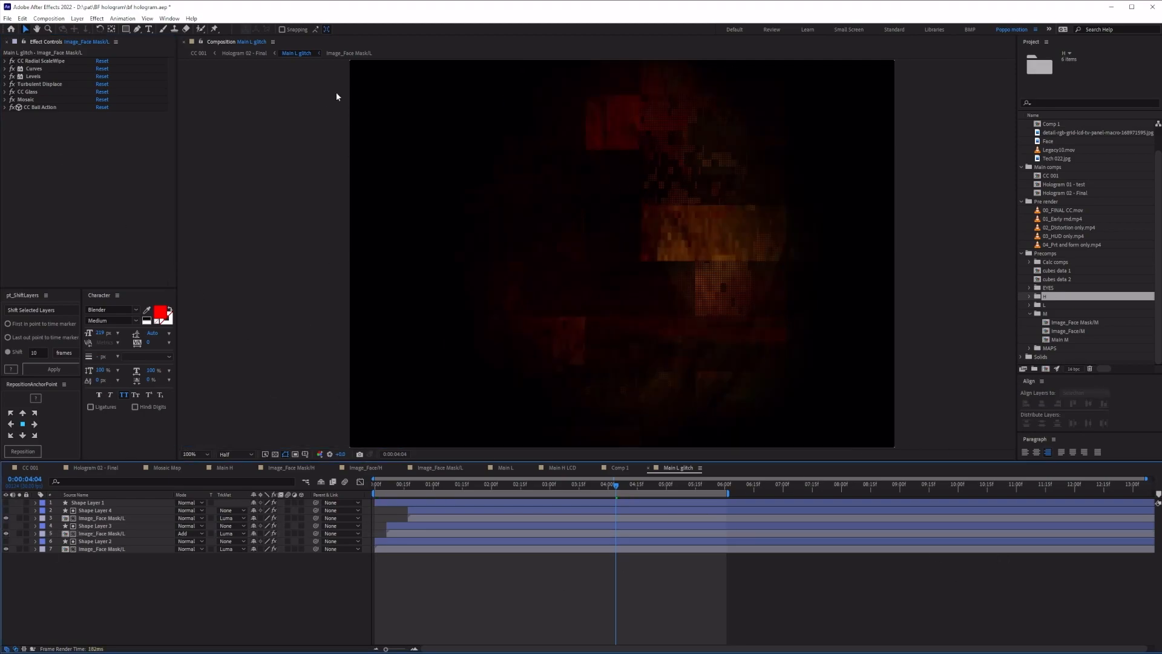
{"action": "left_click", "coordinate": [257, 54]}
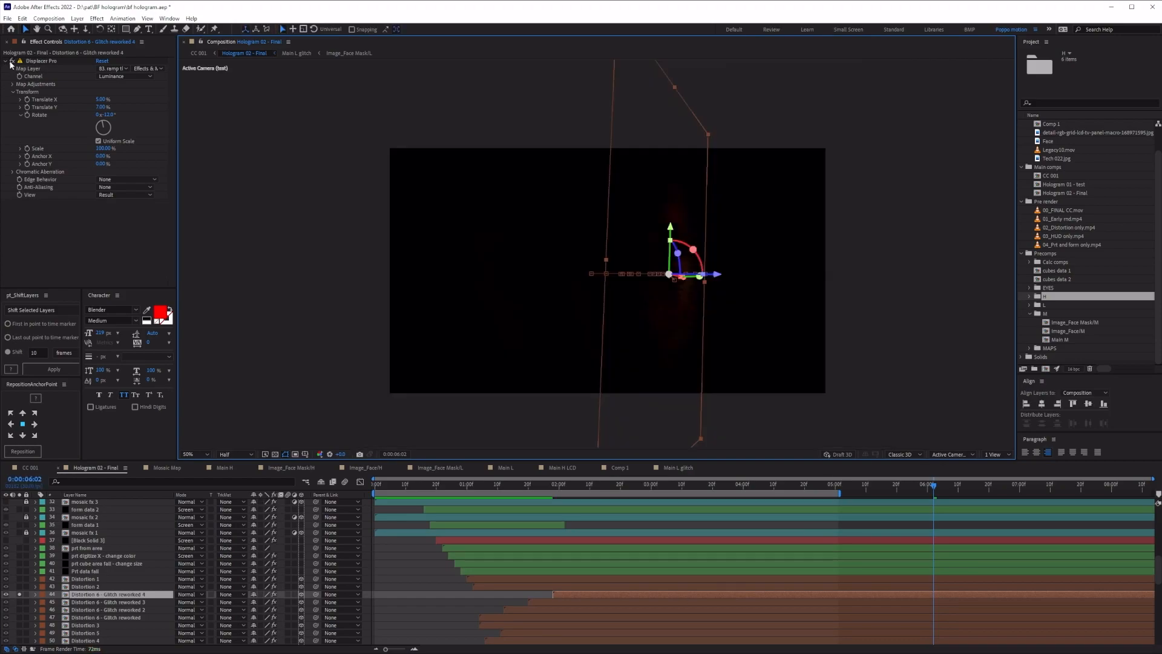
{"action": "left_click", "coordinate": [948, 455]}
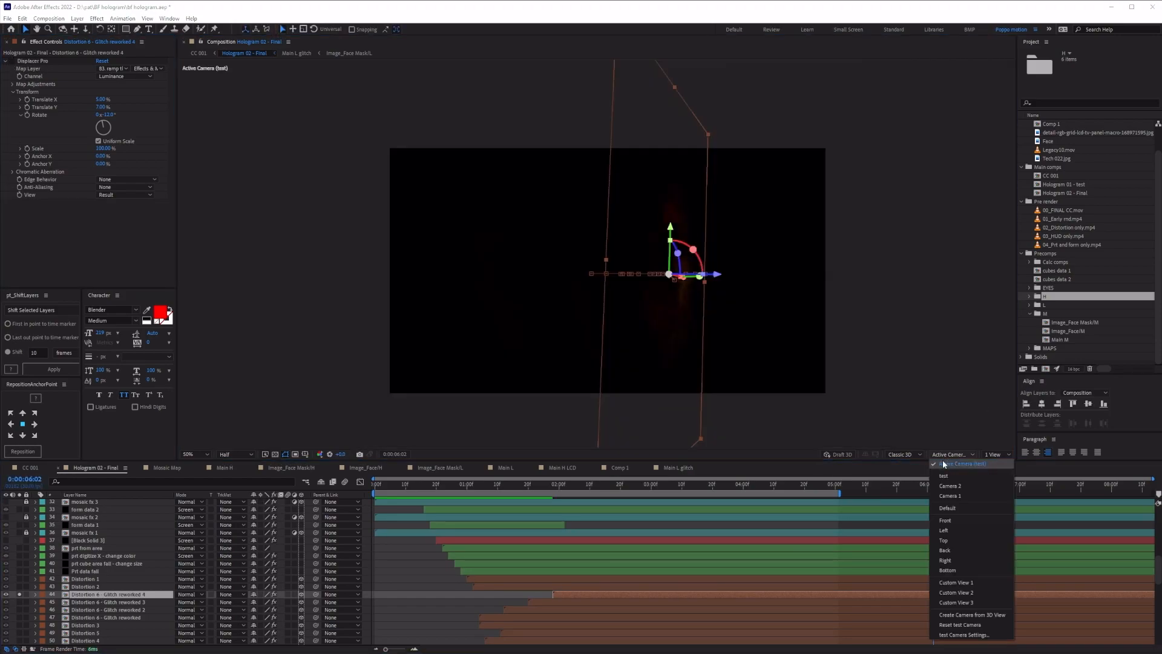
{"action": "left_click", "coordinate": [956, 582]}
{"action": "left_click", "coordinate": [672, 295]}
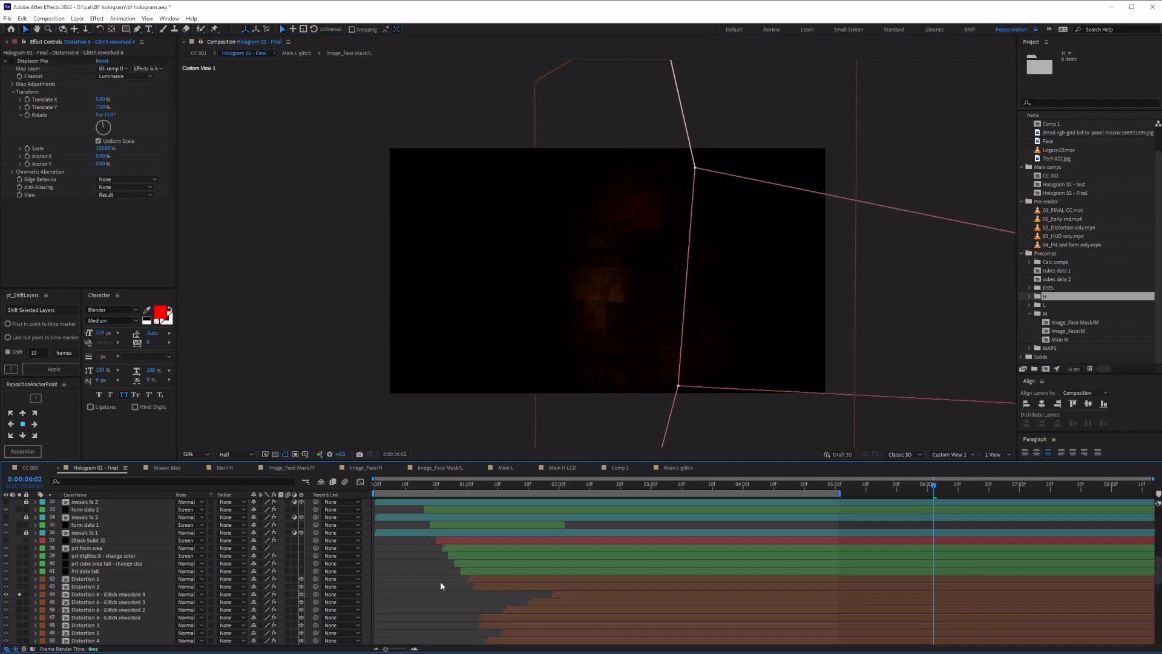
Step: Raise the preview exposure to +4.2 and inspect the Distortion 6 - Glitch reworked 4 layer at 0:00:03:13
{"action": "left_click_drag", "start_coordinate": [341, 454], "coordinate": [547, 467]}
{"action": "left_click_drag", "start_coordinate": [666, 484], "coordinate": [547, 484]}
{"action": "key", "text": "space"}
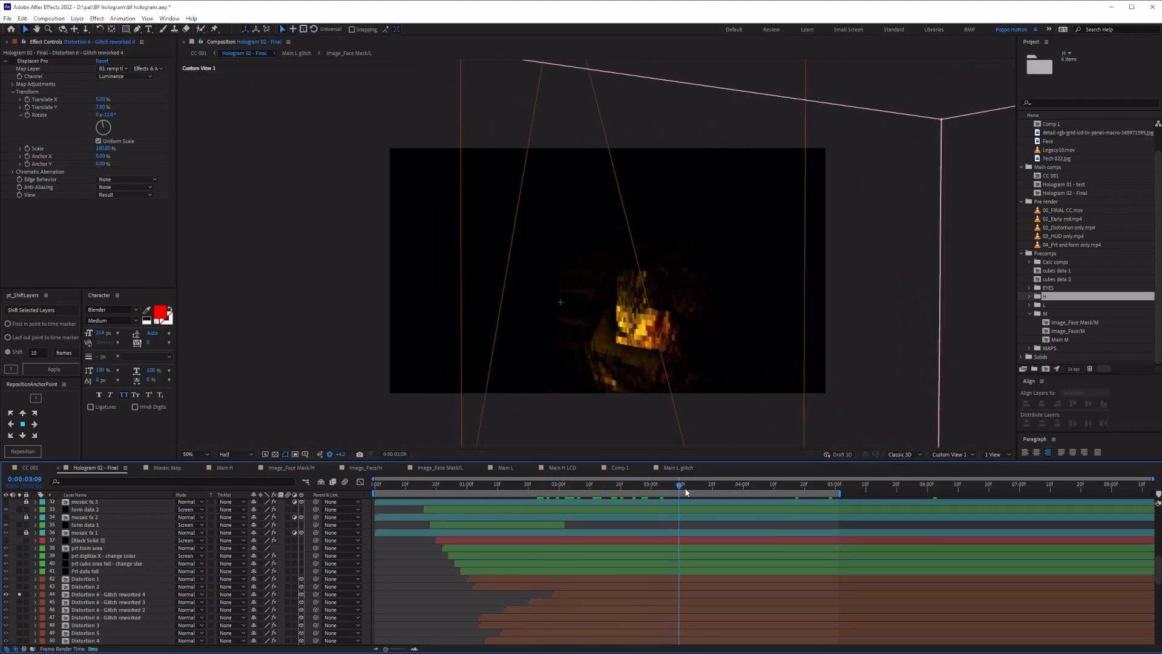
{"action": "left_click", "coordinate": [85, 595]}
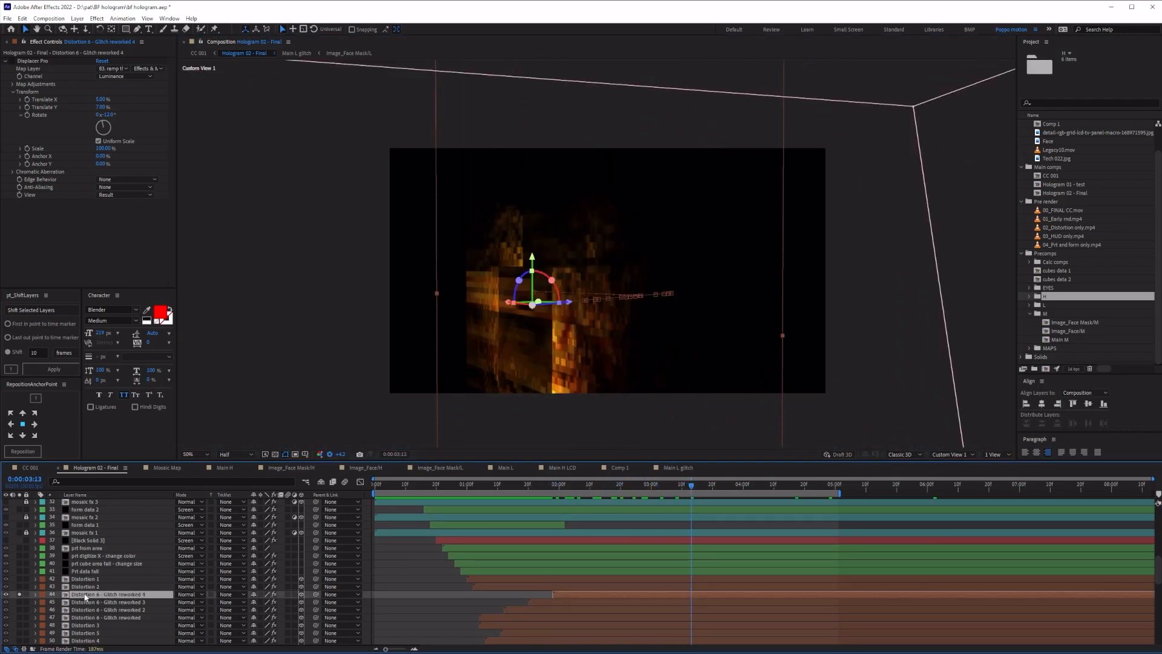
{"action": "key", "text": "ctrl+Down"}
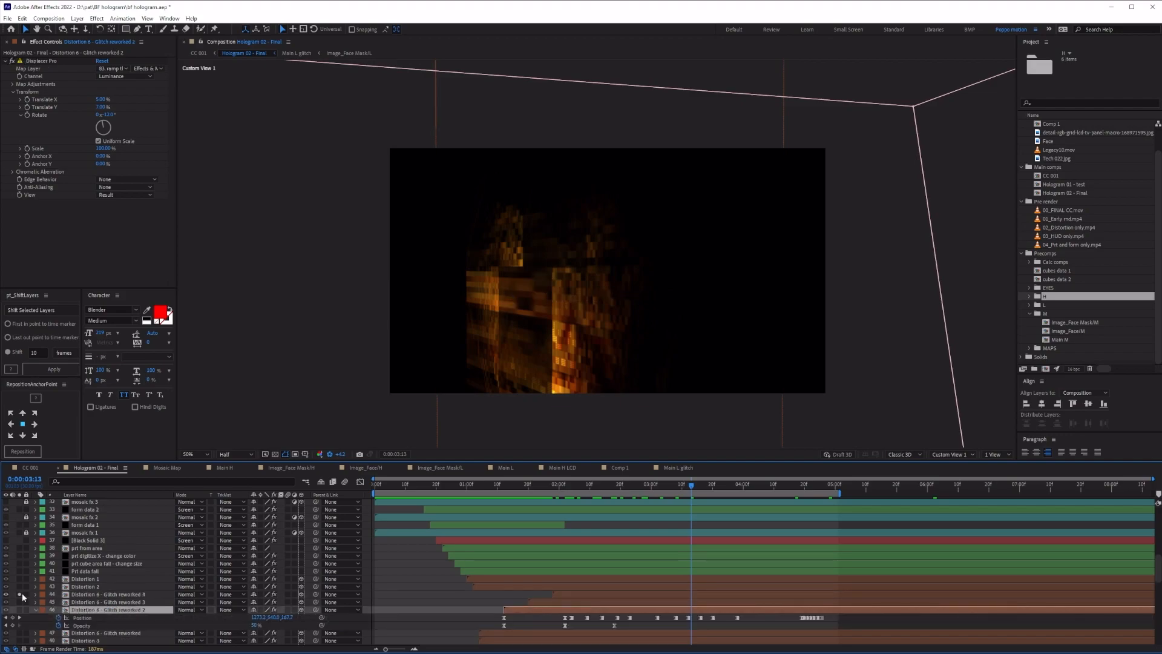
{"action": "left_click", "coordinate": [89, 596]}
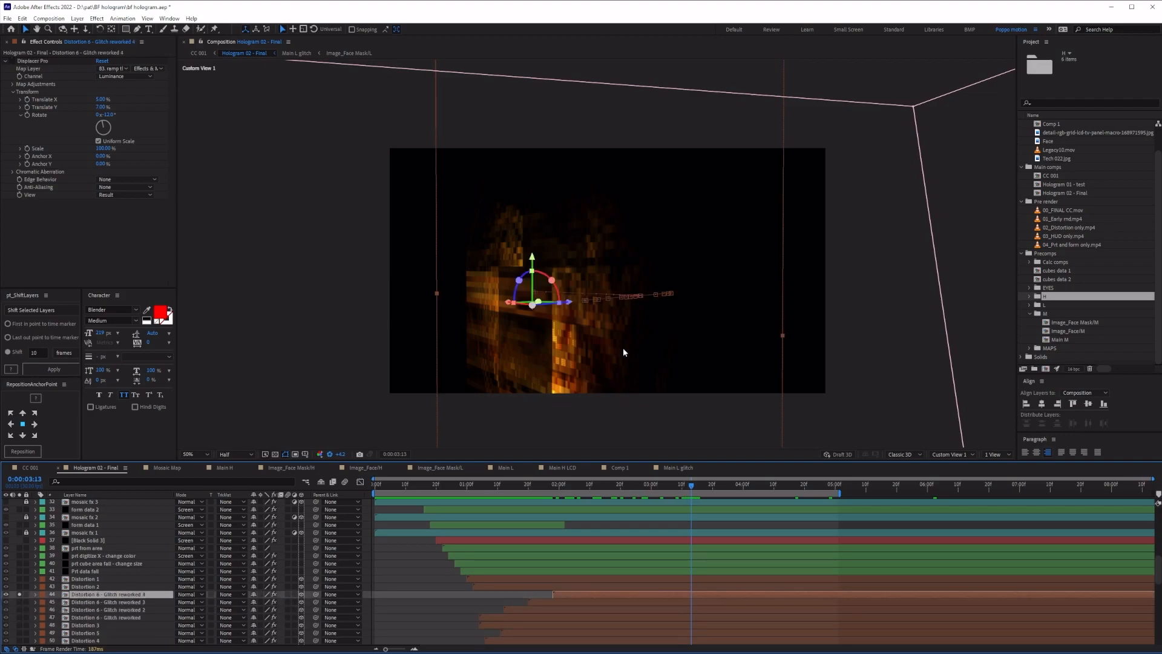
Step: Enable Displacer Pro on the Distortion 6 - Glitch reworked 4 layer, check its map layer choices and adjust its rotation
{"action": "left_click", "coordinate": [11, 61]}
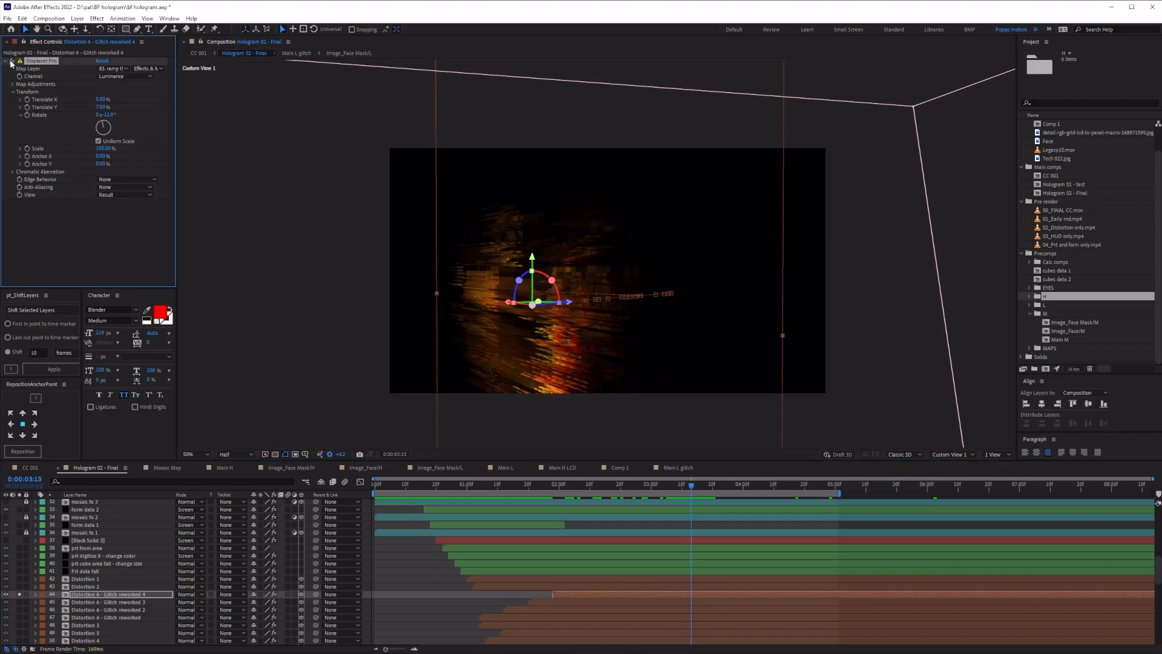
{"action": "left_click", "coordinate": [115, 68]}
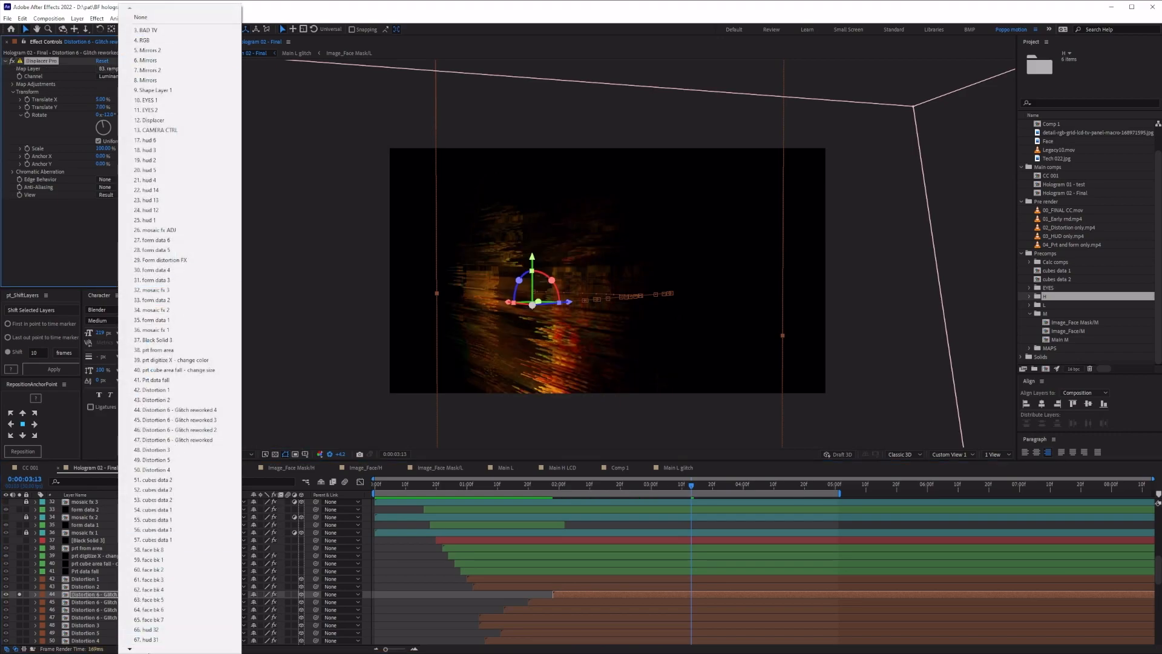
{"action": "left_click", "coordinate": [56, 267]}
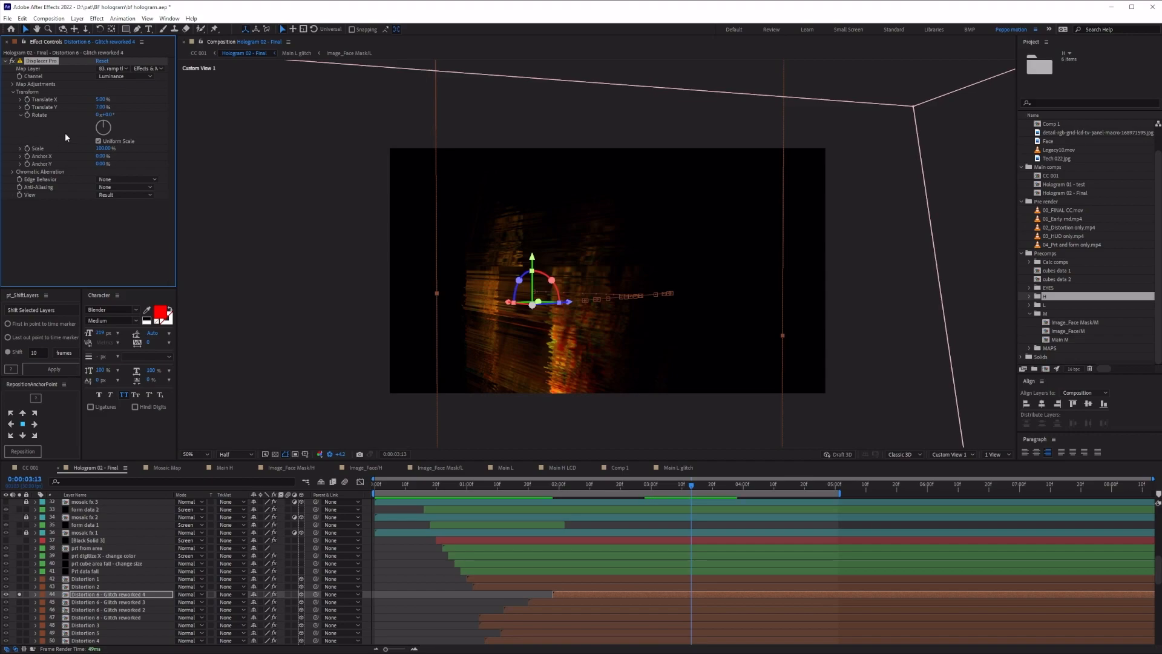
{"action": "left_click_drag", "start_coordinate": [106, 115], "coordinate": [98, 114]}
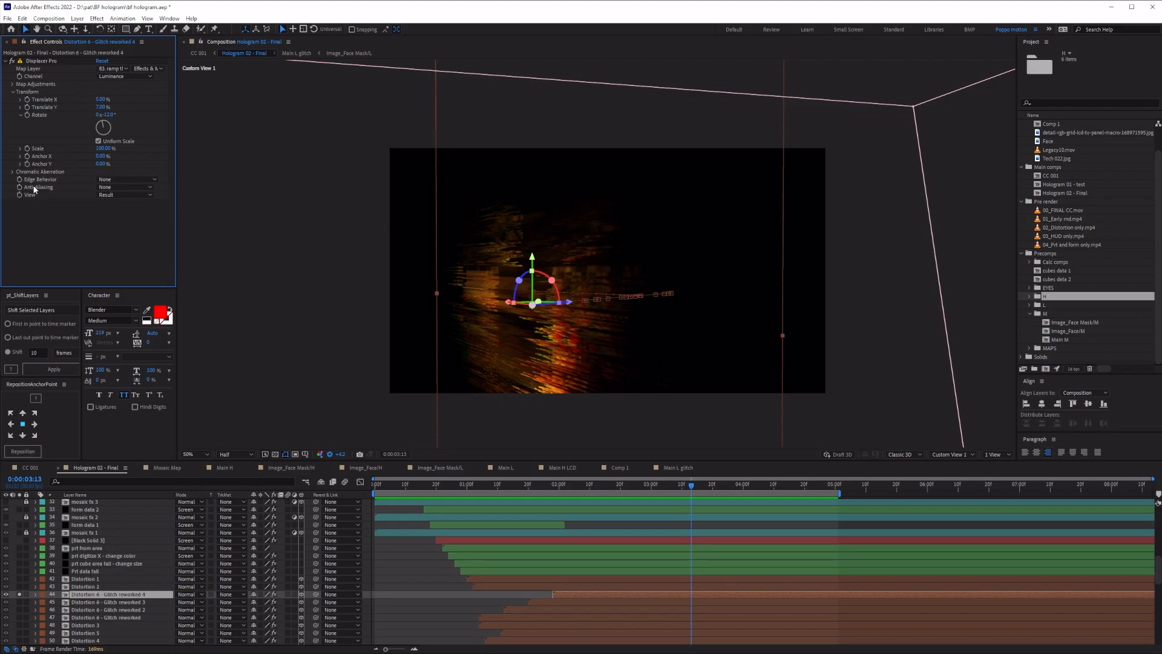
Step: Expand Displacer Pro's Chromatic Aberration settings and examine the red, green and blue values
{"action": "left_click", "coordinate": [13, 173]}
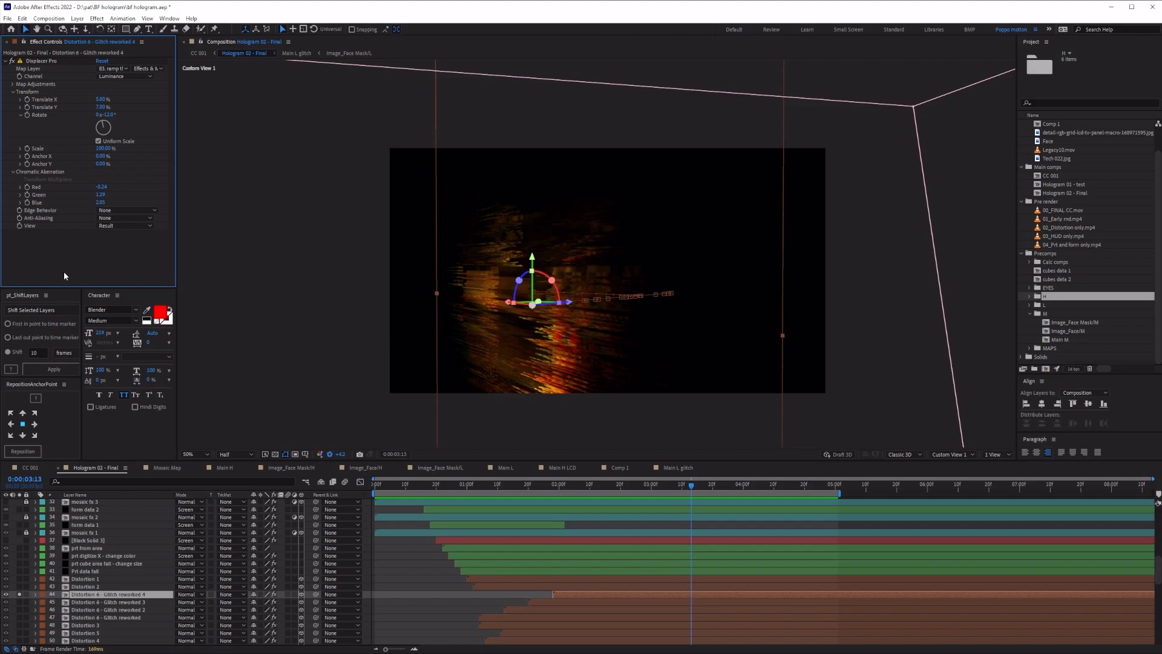
{"action": "left_click", "coordinate": [38, 61]}
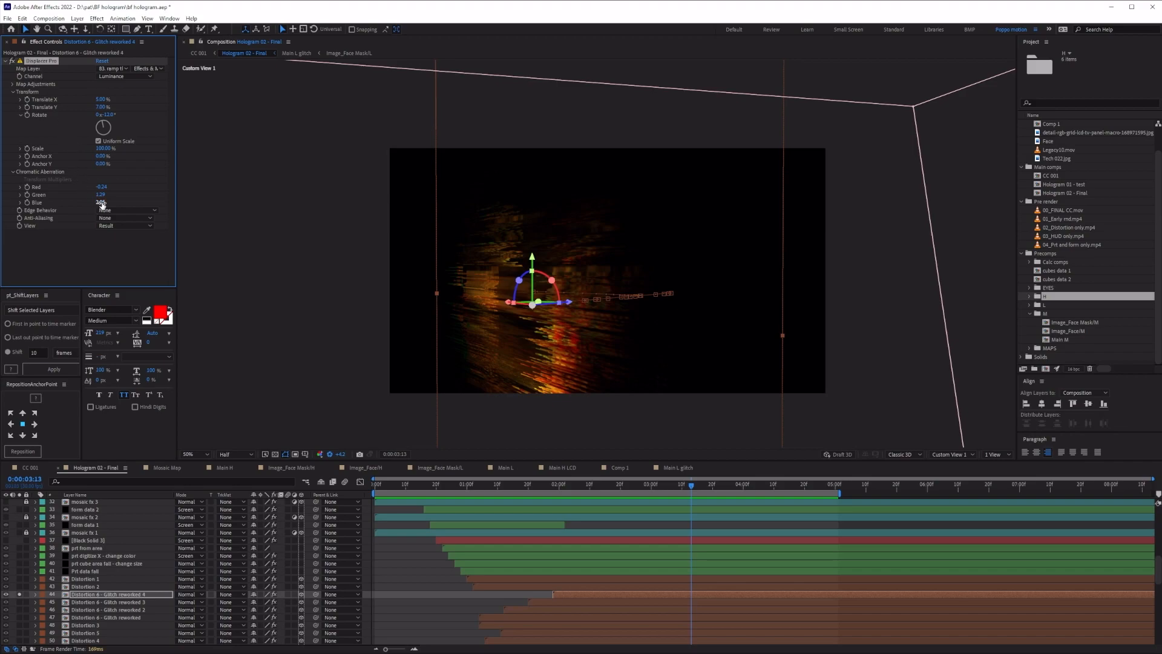
{"action": "left_click", "coordinate": [127, 197]}
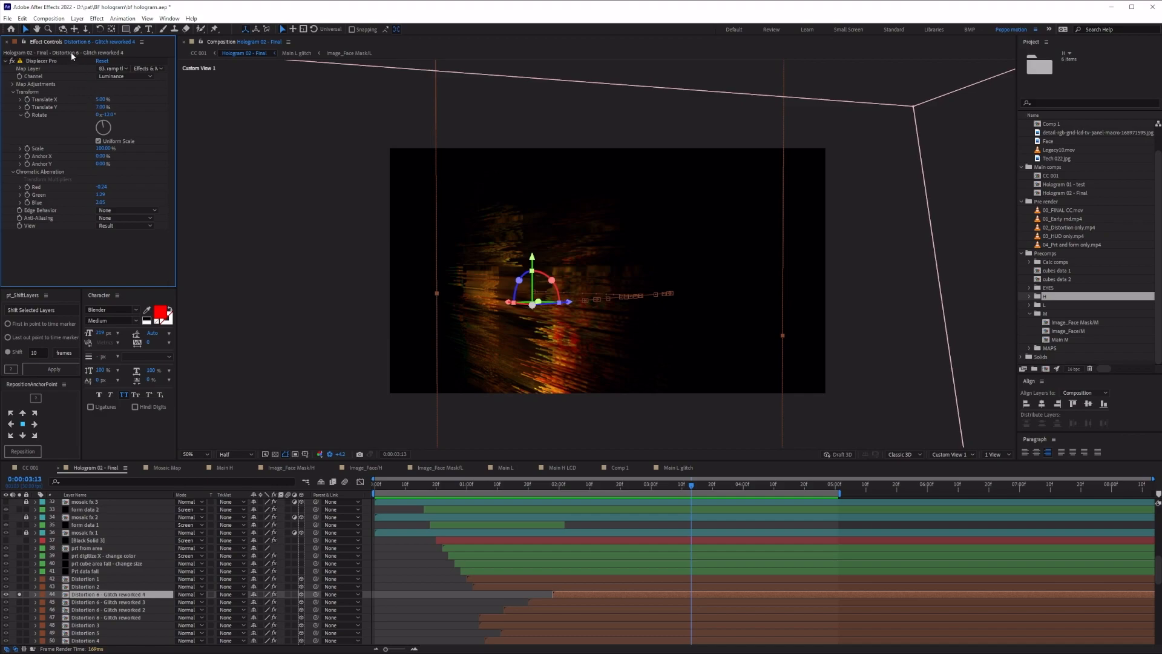
{"action": "left_click", "coordinate": [51, 62]}
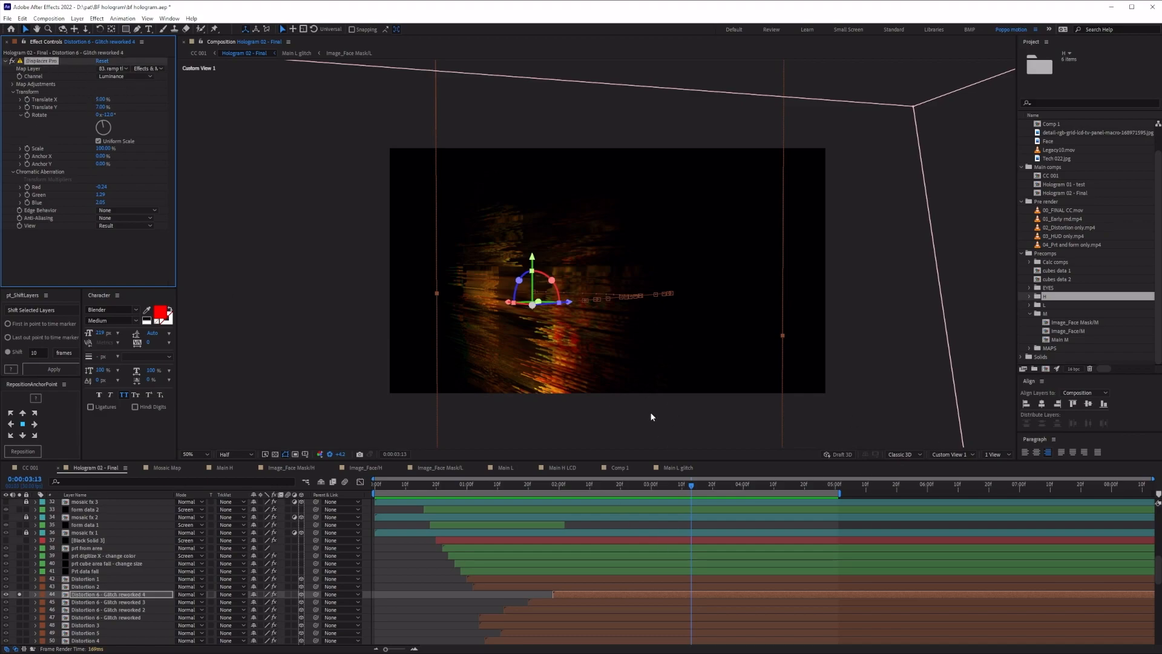
{"action": "left_click", "coordinate": [83, 261]}
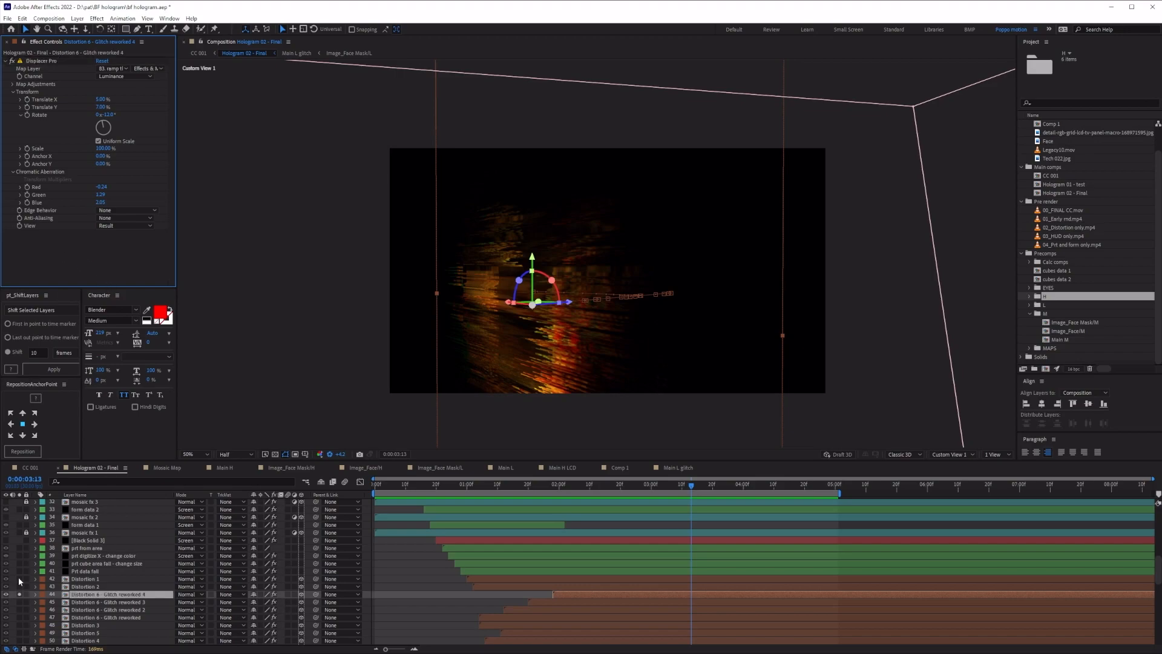
Step: Reset the preview exposure and scrub through the 00_FINAL CC.mov prerender to 0:00:02:28
{"action": "left_click", "coordinate": [330, 454]}
{"action": "left_click", "coordinate": [412, 622]}
{"action": "left_click", "coordinate": [95, 595]}
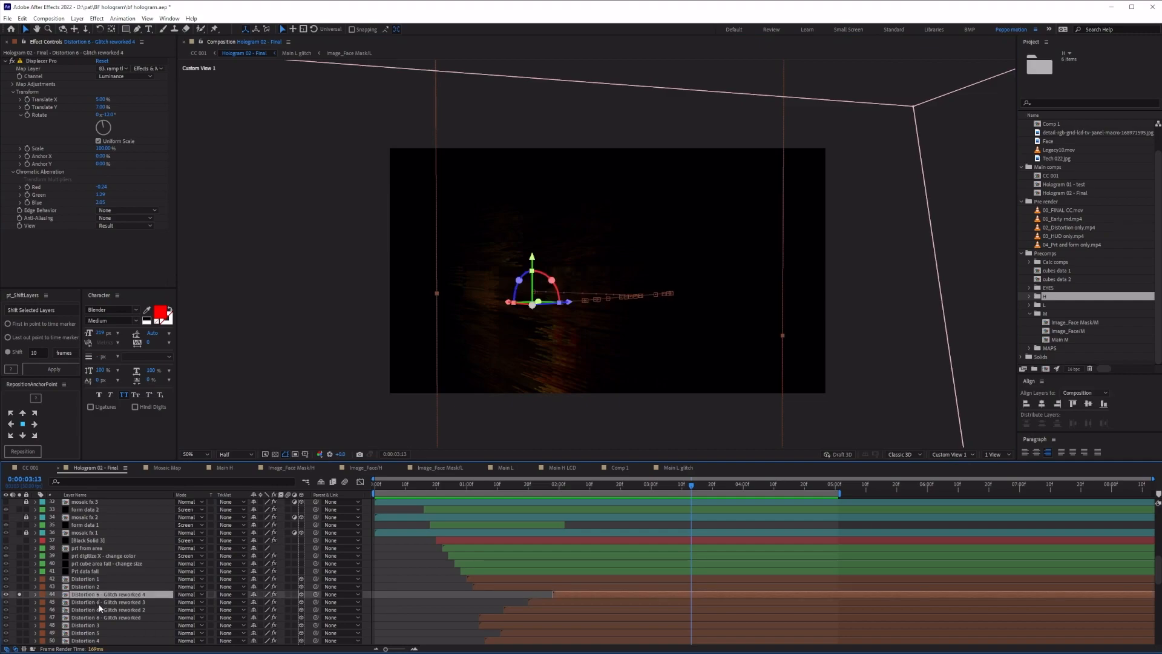
{"action": "double_click", "coordinate": [1064, 211]}
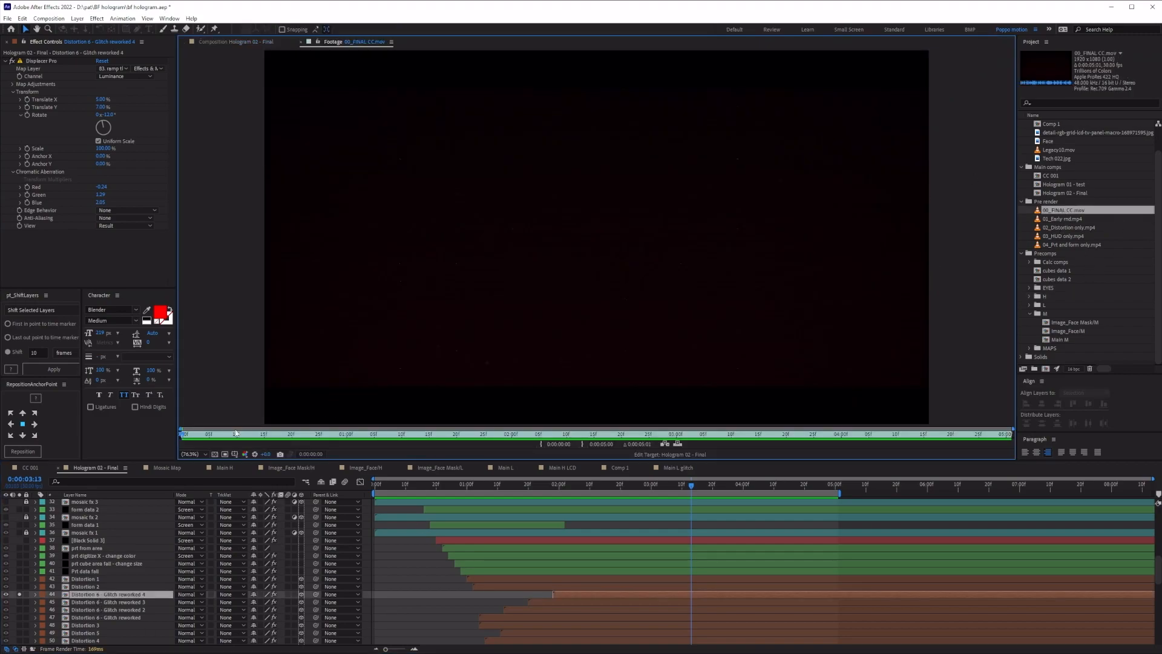
{"action": "left_click_drag", "start_coordinate": [192, 437], "coordinate": [665, 449]}
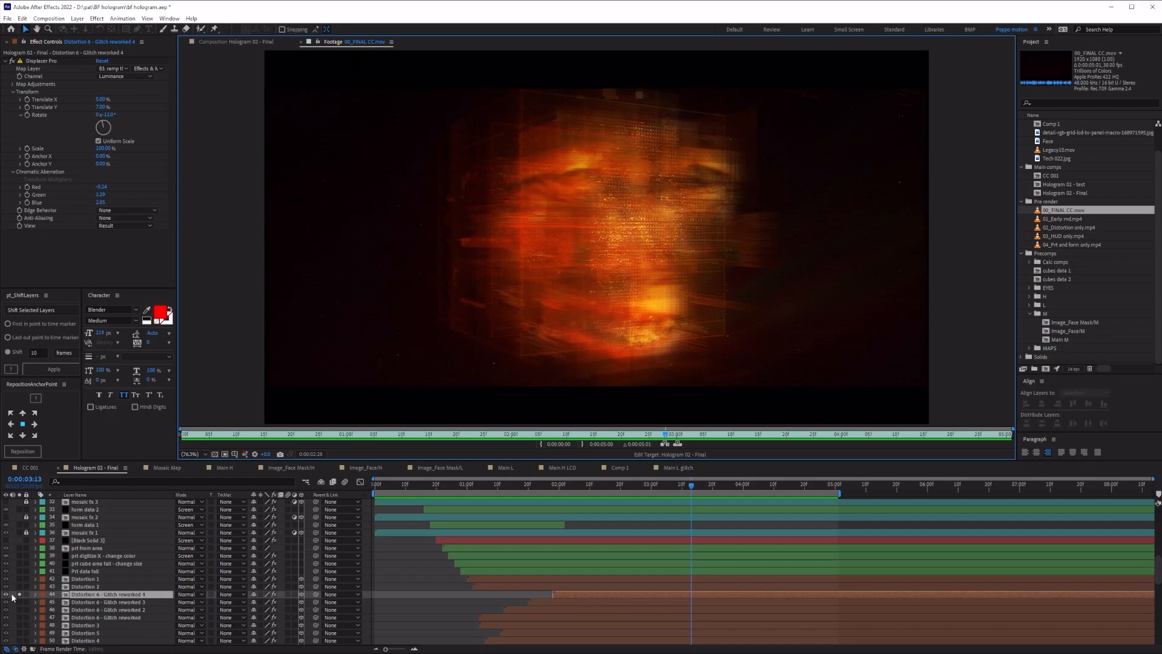
Step: Solo all four Distortion 6 - Glitch reworked layers together in the Hologram 02 - Final composition
{"action": "left_click", "coordinate": [124, 617]}
{"action": "left_click", "coordinate": [20, 595]}
{"action": "left_click", "coordinate": [20, 617]}
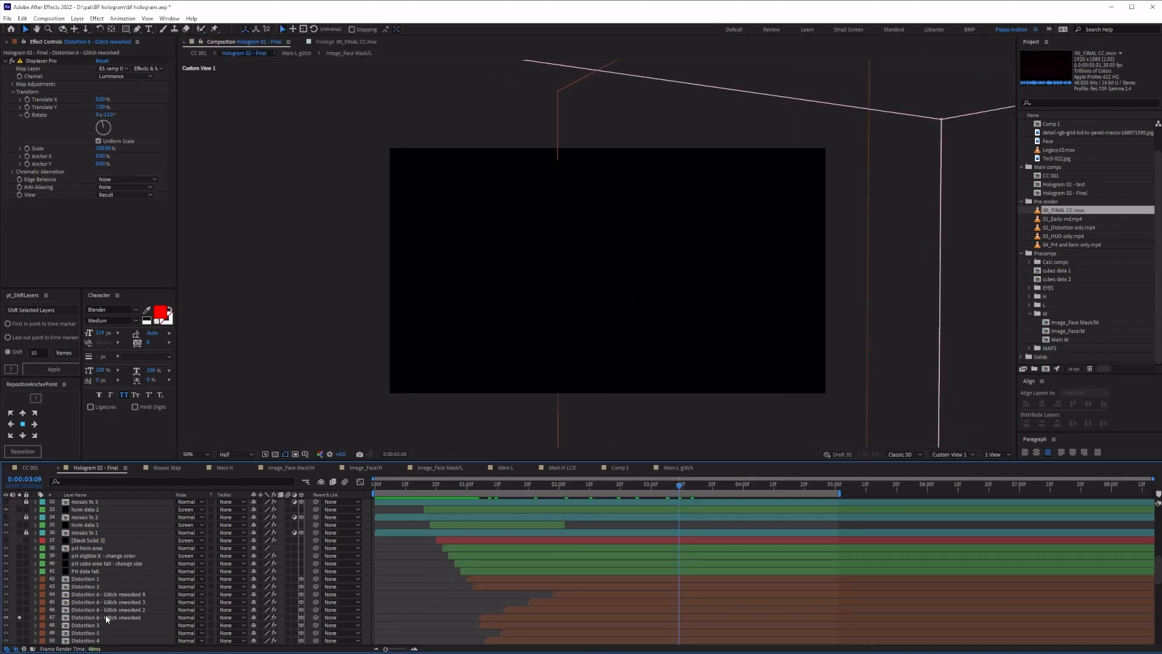
{"action": "left_click", "coordinate": [115, 596], "text": "shift"}
{"action": "left_click", "coordinate": [20, 594]}
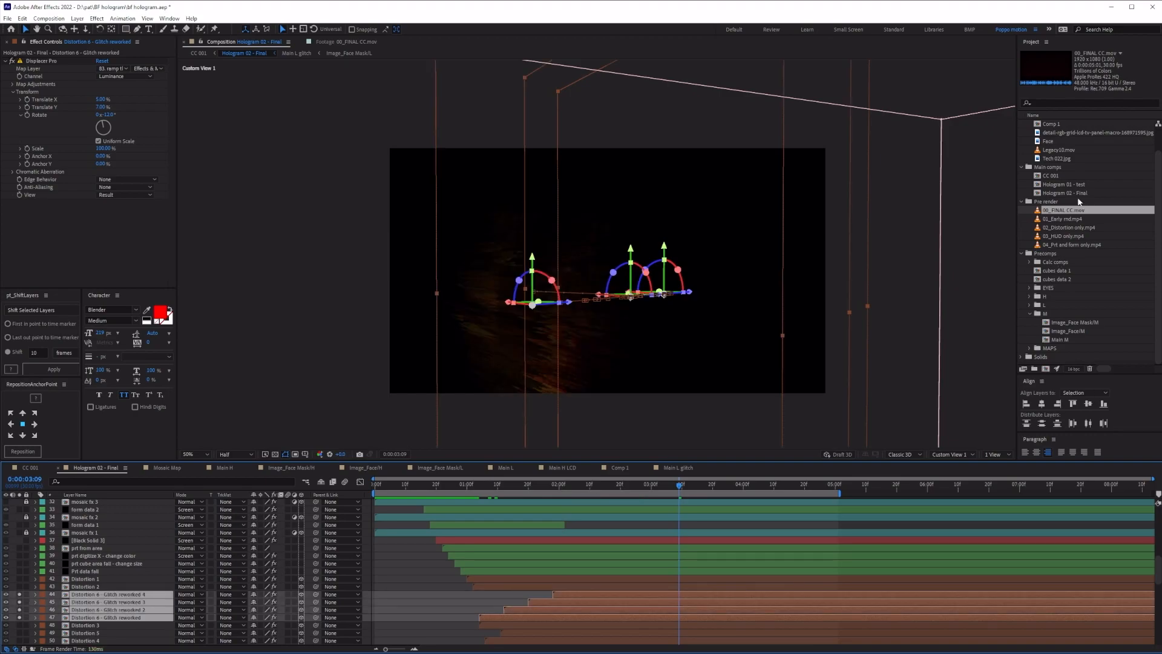
Step: Compare the 02_Distortion only.mp4 prerender with the soloed glitch layers at 0:00:02:26
{"action": "double_click", "coordinate": [1067, 228]}
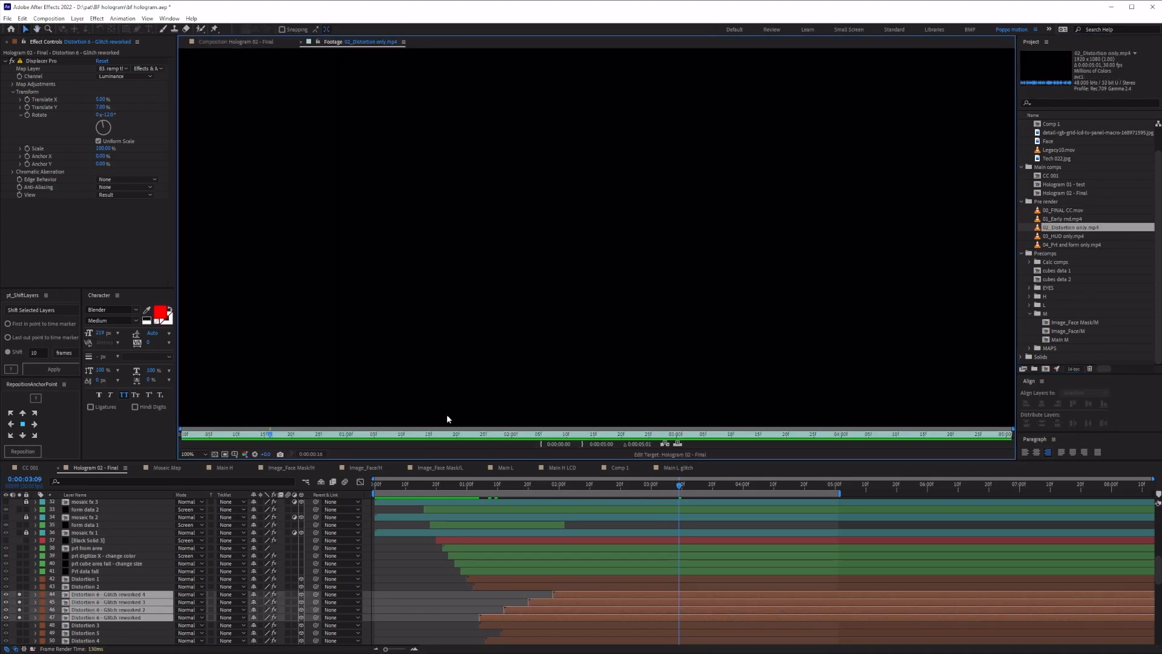
{"action": "scroll", "coordinate": [614, 298], "scroll_direction": "up", "scroll_amount": 1}
{"action": "left_click", "coordinate": [652, 487]}
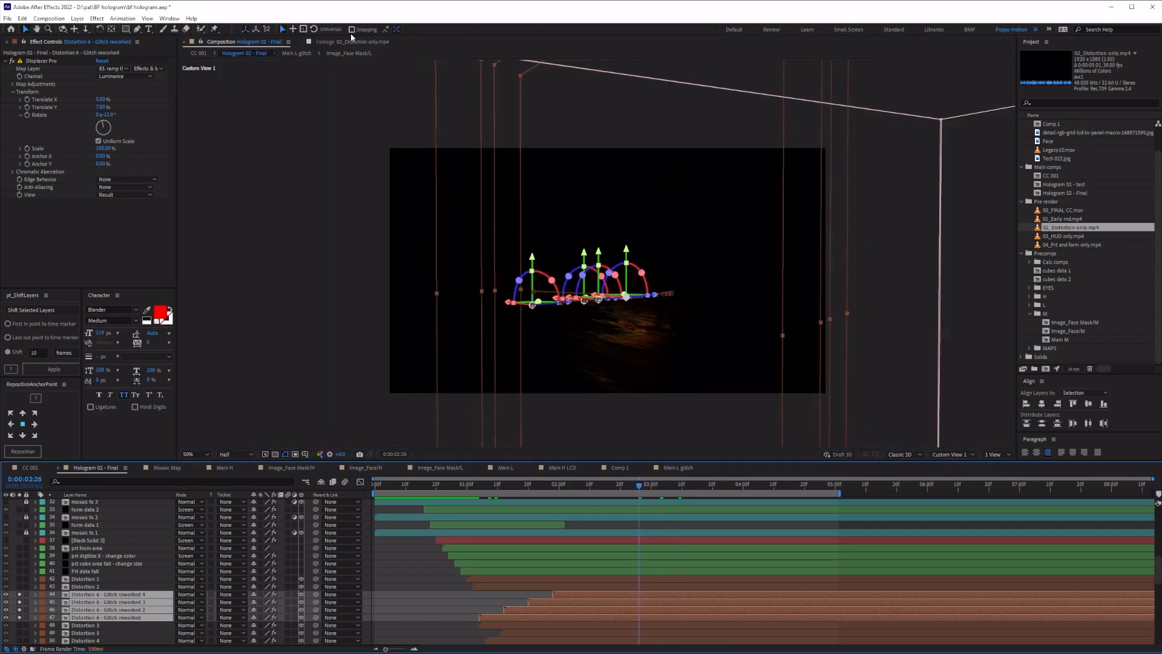
{"action": "left_click", "coordinate": [342, 41]}
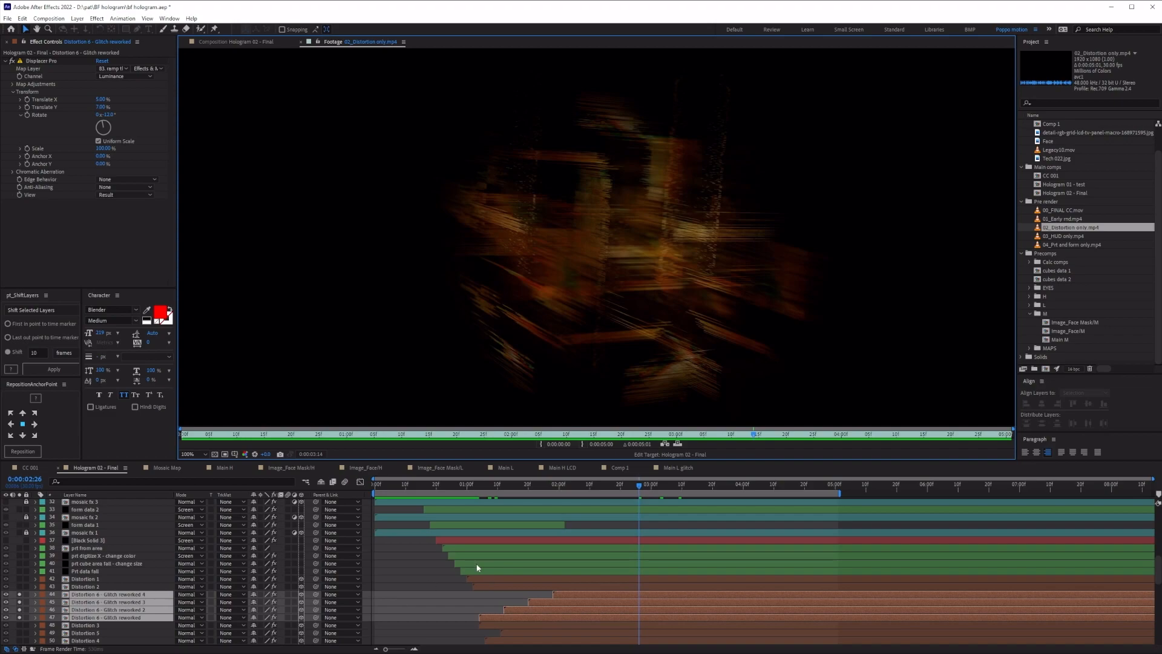
Step: Deselect the four Distortion 6 - Glitch reworked layers and turn off their solo
{"action": "left_click", "coordinate": [428, 586]}
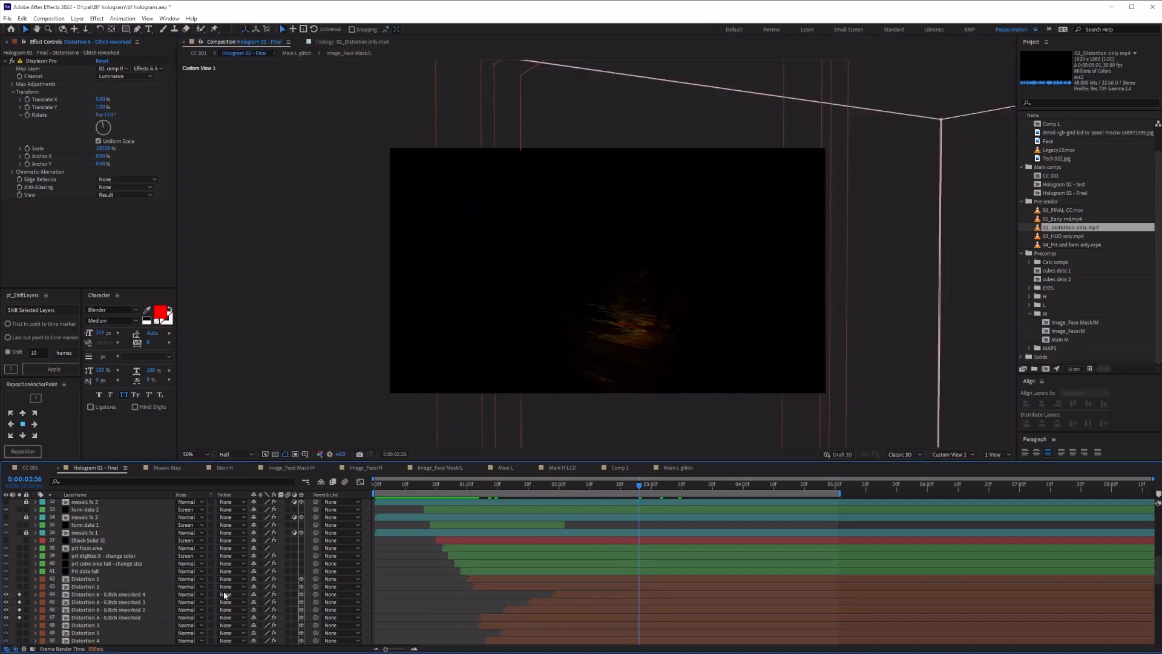
{"action": "left_click", "coordinate": [20, 598]}
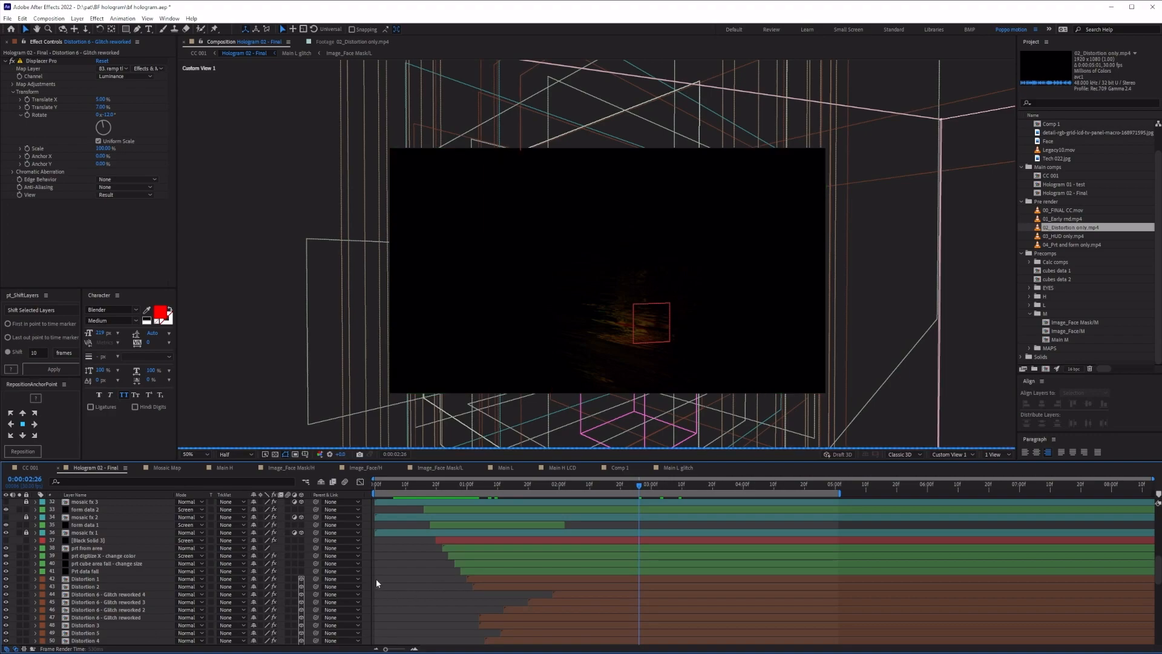
Step: Open the 03_HUD only.mp4 prerender and play it with the viewer maximized
{"action": "double_click", "coordinate": [1063, 236]}
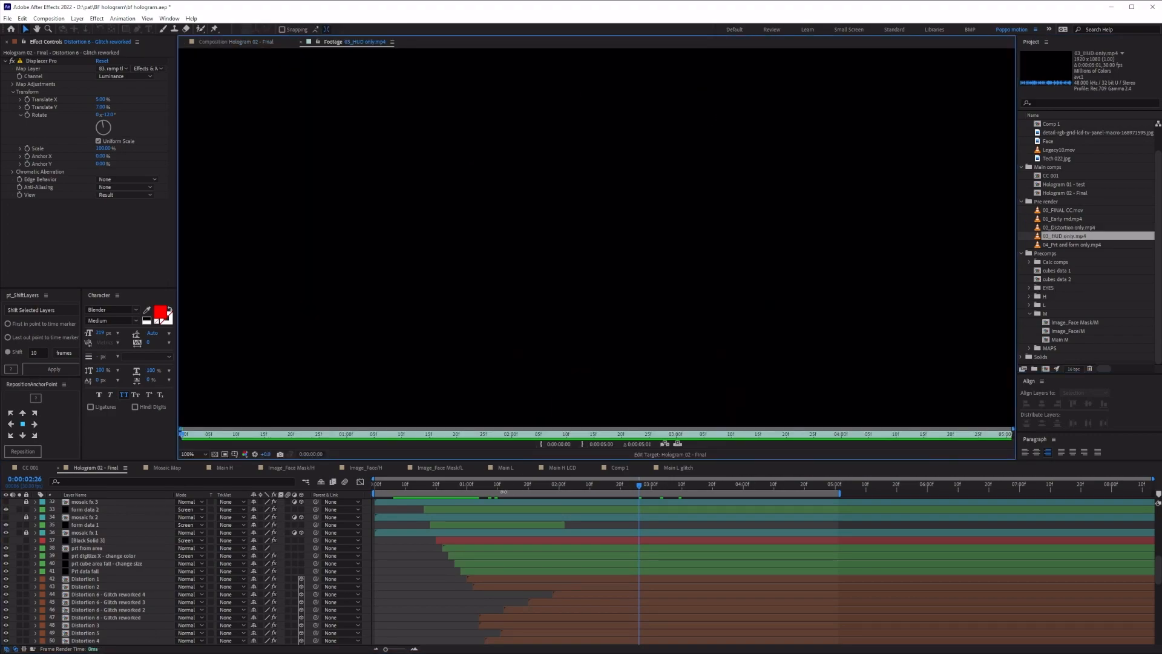
{"action": "key", "text": "grave"}
{"action": "key", "text": "space"}
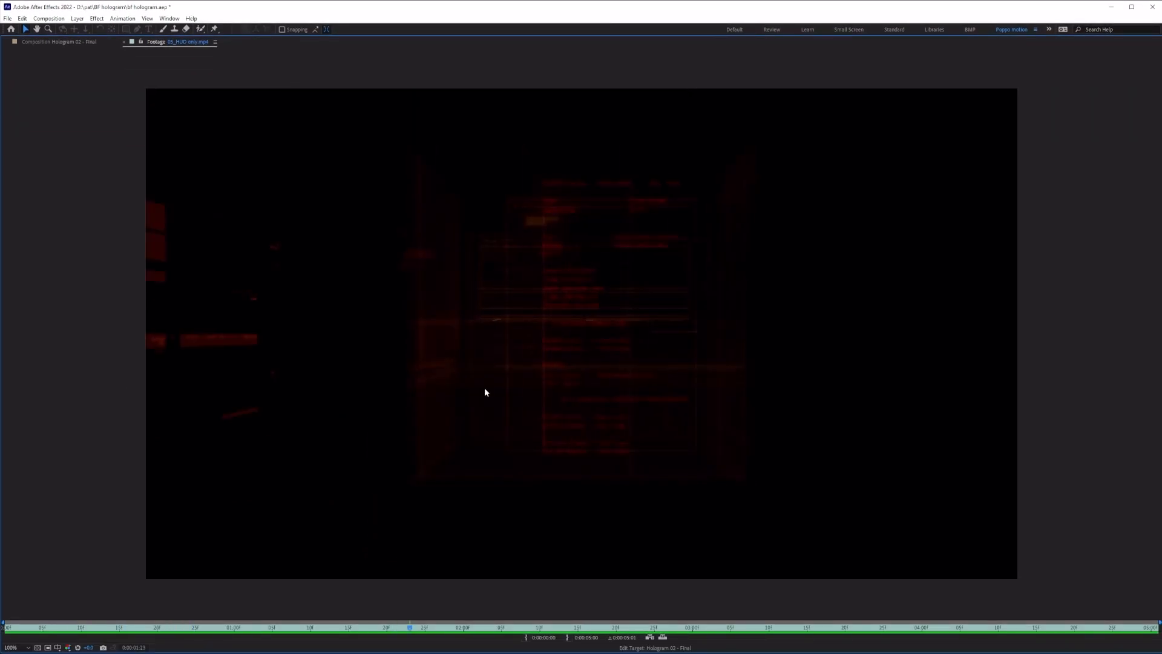
{"action": "key", "text": "grave"}
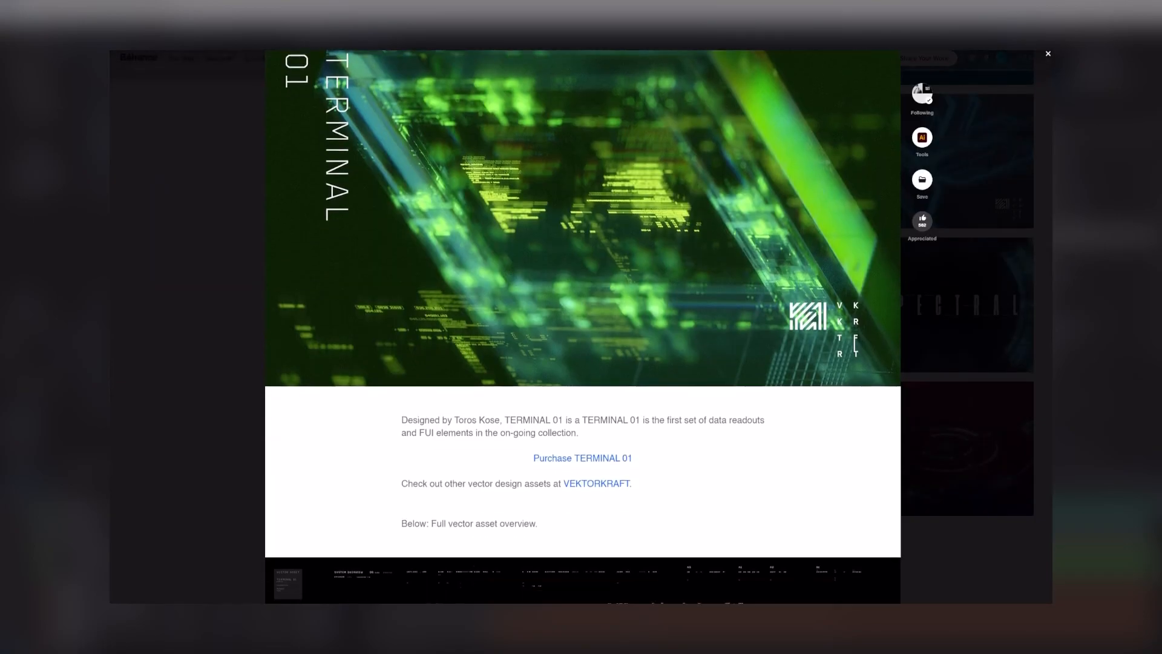
Step: Look through the TERMINAL 01 project page on Behance, examining the vector asset overview and sample renders
{"action": "scroll", "coordinate": [583, 243], "scroll_direction": "down", "scroll_amount": 10}
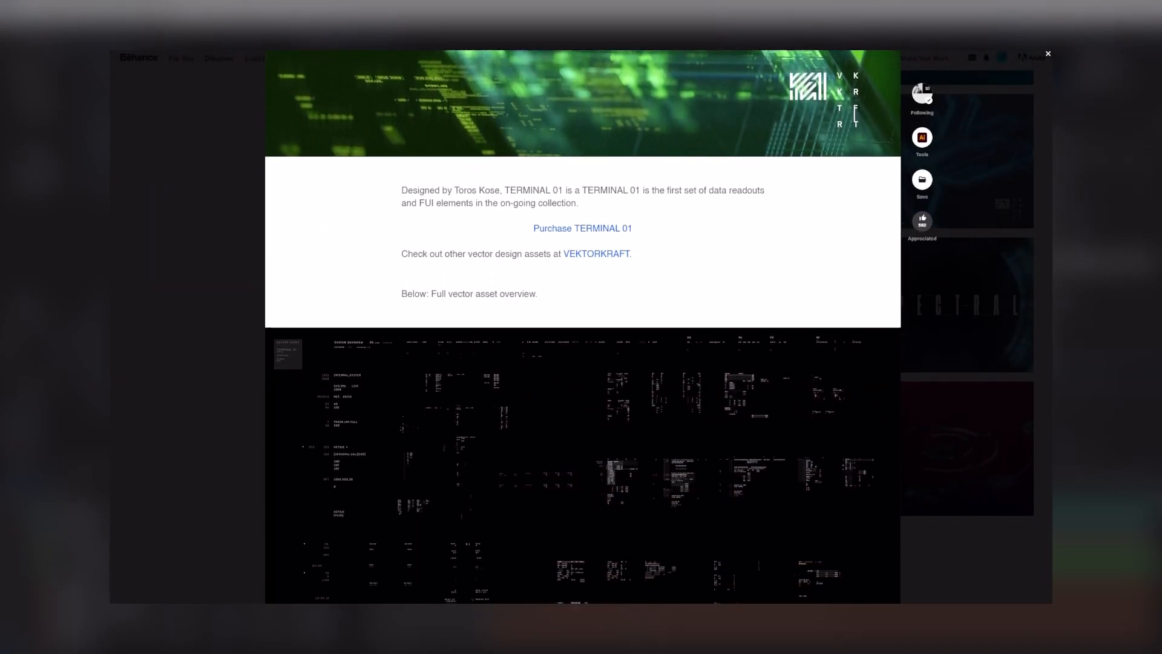
{"action": "scroll", "coordinate": [583, 327], "scroll_direction": "down", "scroll_amount": 10}
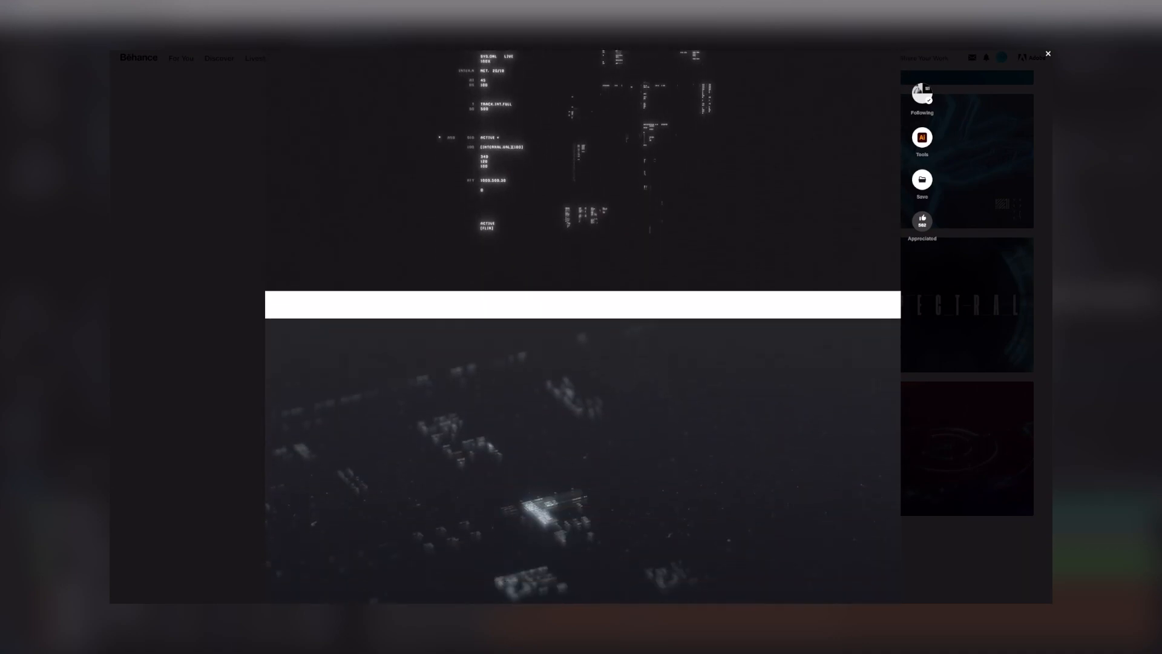
{"action": "scroll", "coordinate": [583, 363], "scroll_direction": "down", "scroll_amount": 3}
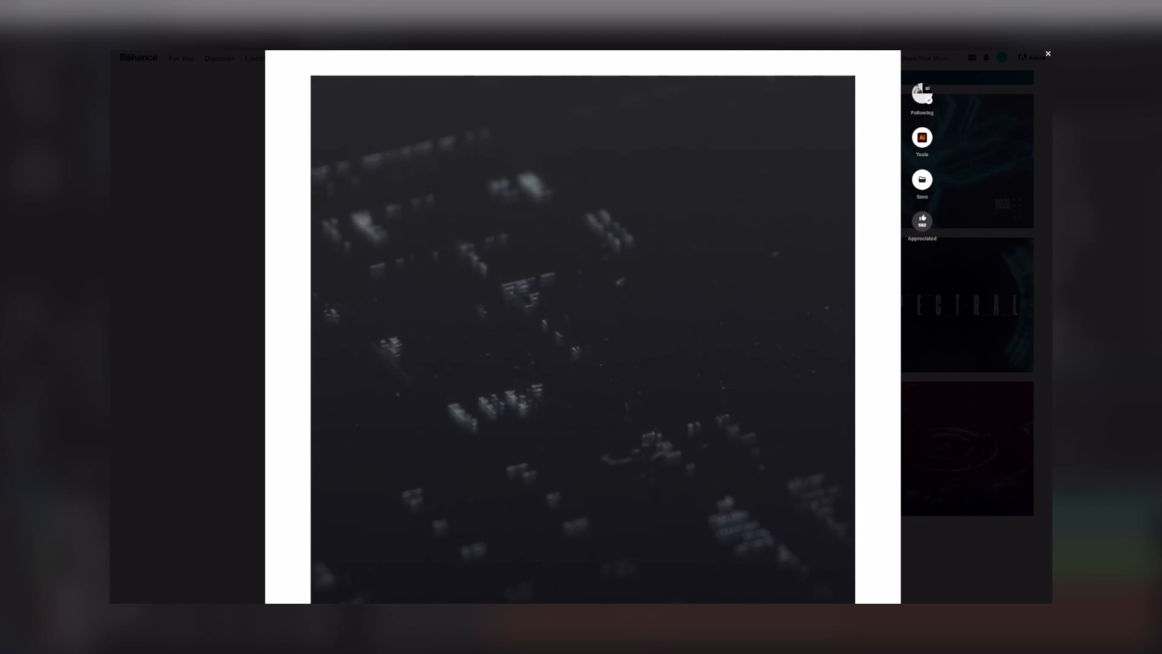
{"action": "scroll", "coordinate": [1048, 297], "scroll_direction": "down", "scroll_amount": 12}
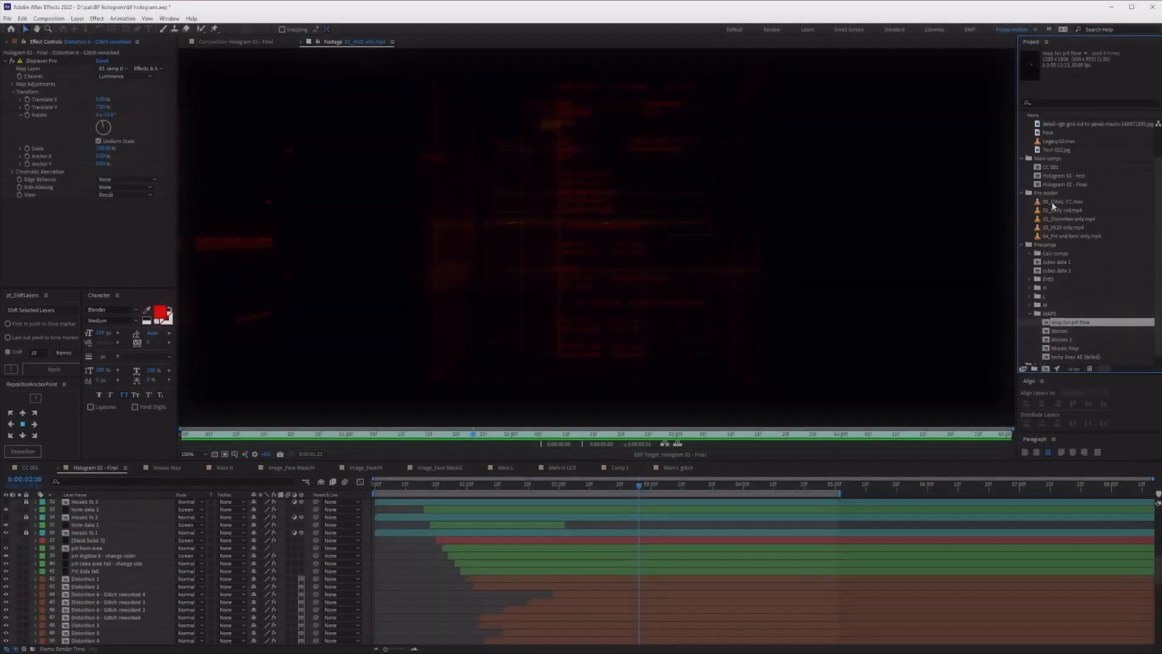
Step: Open the HUD composition from the HUD folder and play it from the first frame
{"action": "scroll", "coordinate": [1048, 272], "scroll_direction": "up", "scroll_amount": 2}
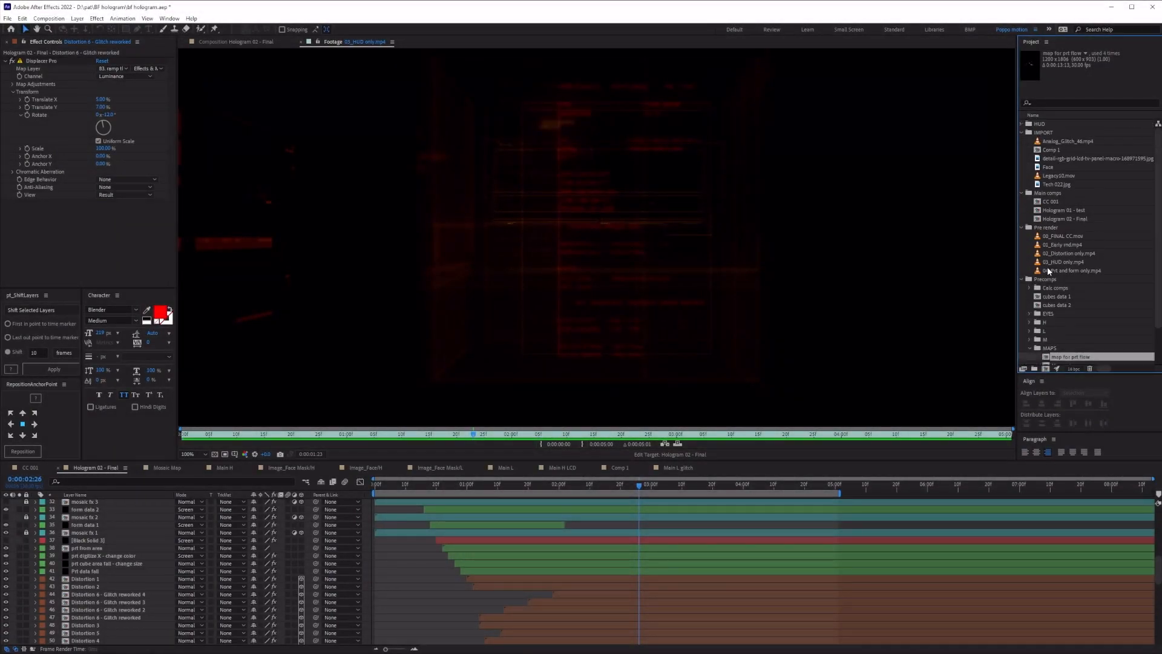
{"action": "left_click", "coordinate": [1022, 124]}
{"action": "double_click", "coordinate": [1048, 150]}
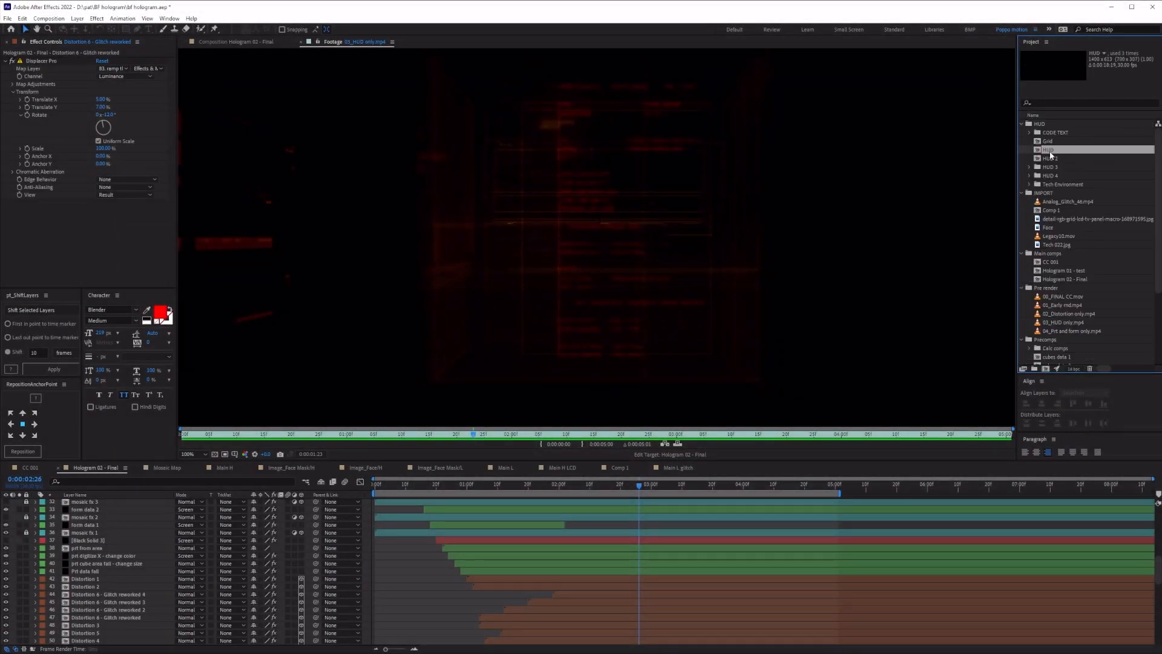
{"action": "scroll", "coordinate": [766, 337], "scroll_direction": "up", "scroll_amount": 1}
{"action": "left_click_drag", "start_coordinate": [766, 337], "coordinate": [651, 311]}
{"action": "scroll", "coordinate": [579, 262], "scroll_direction": "down", "scroll_amount": 1}
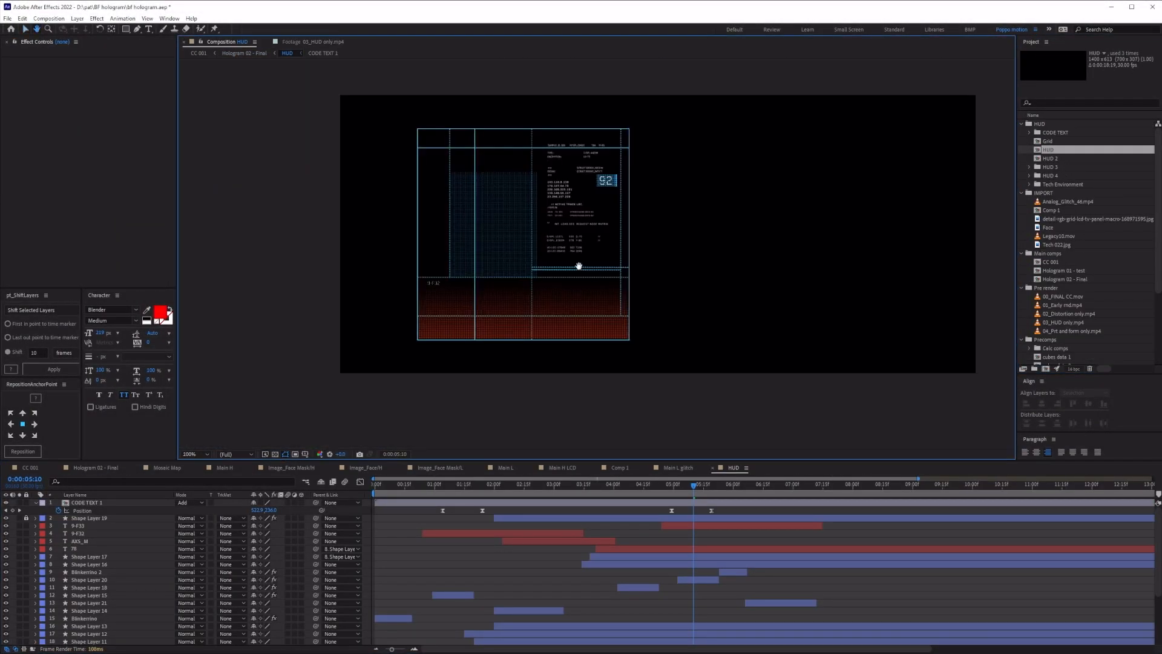
{"action": "left_click_drag", "start_coordinate": [578, 262], "coordinate": [669, 293]}
{"action": "key", "text": "Home"}
{"action": "key", "text": "space"}
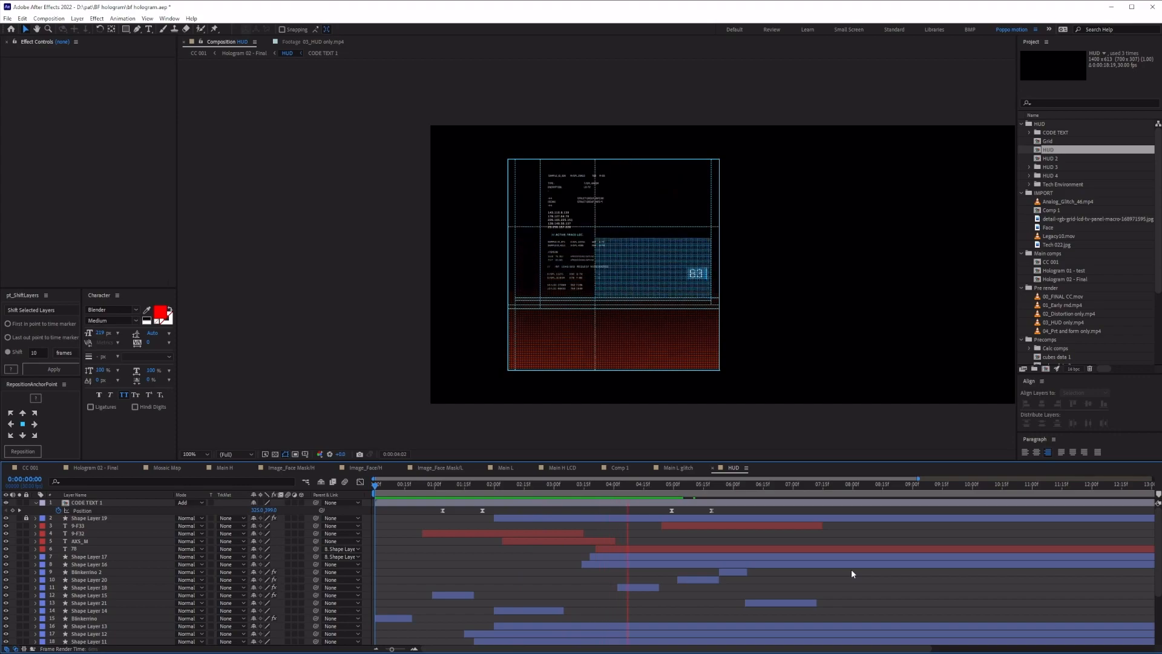
Step: Open the HUD 2 composition and play it from the first frame
{"action": "double_click", "coordinate": [1051, 158]}
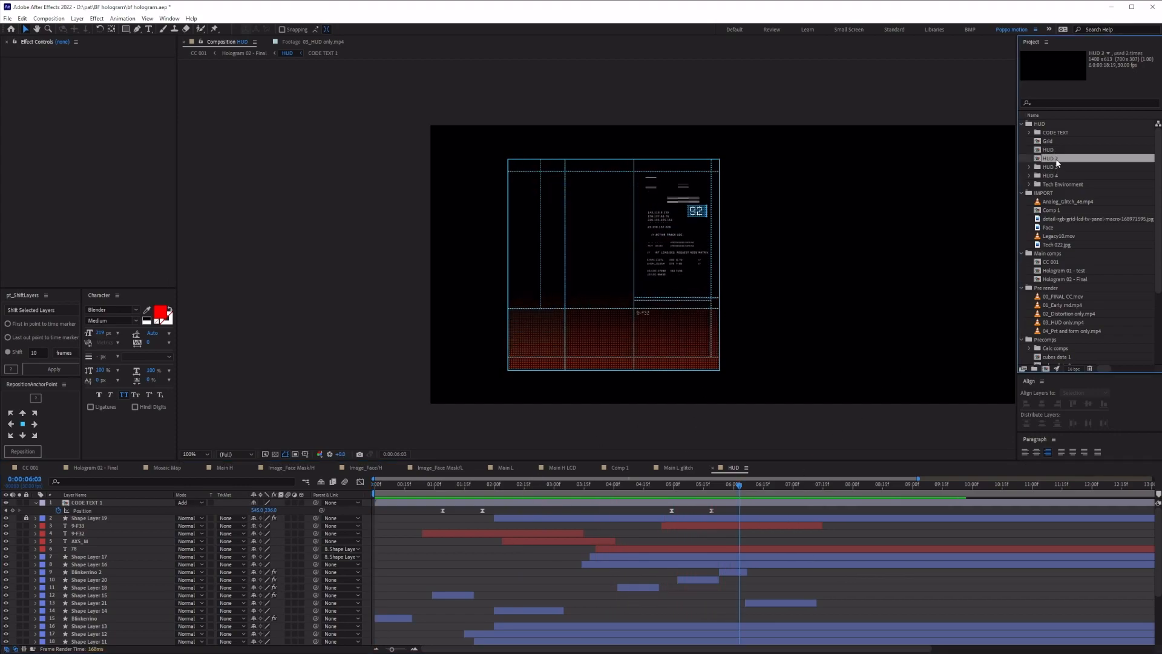
{"action": "key", "text": "Home"}
{"action": "key", "text": "space"}
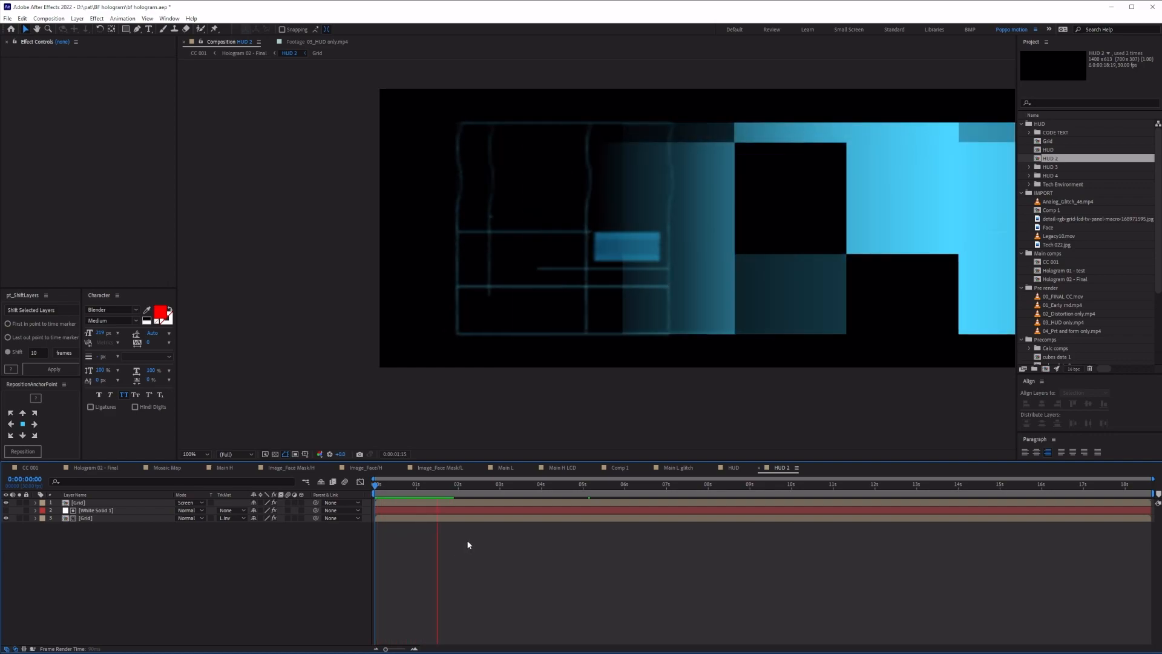
Step: Examine the HUD 3 composition's animated panel, then open its HUD 3 - Not animated version
{"action": "left_click", "coordinate": [1030, 167]}
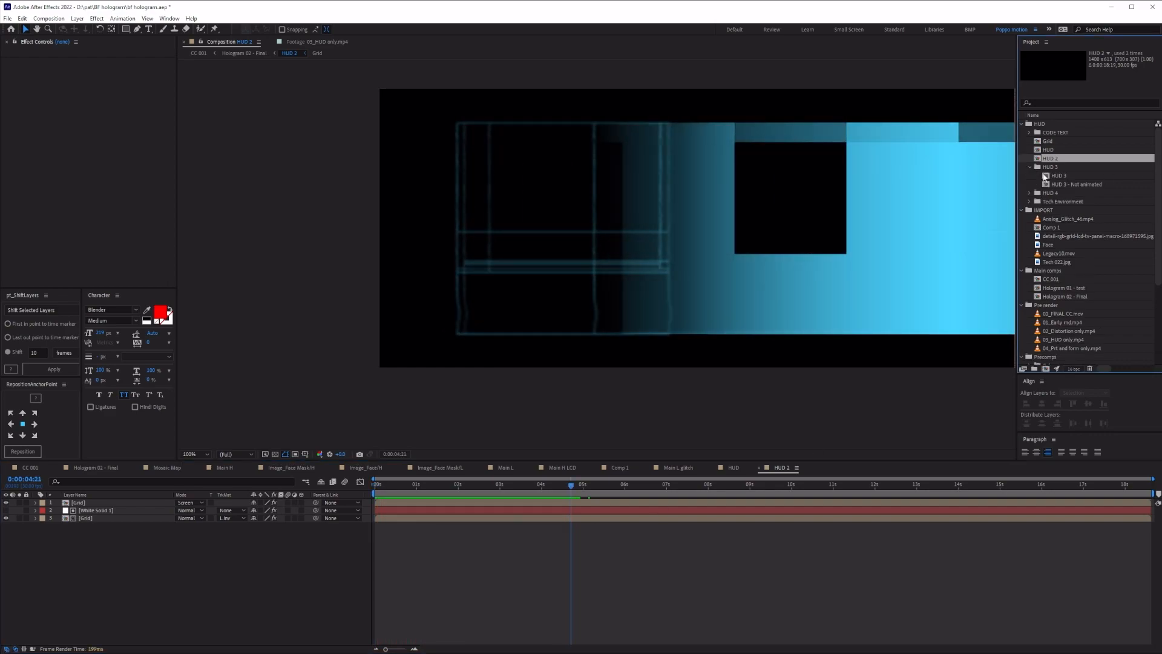
{"action": "double_click", "coordinate": [1053, 175]}
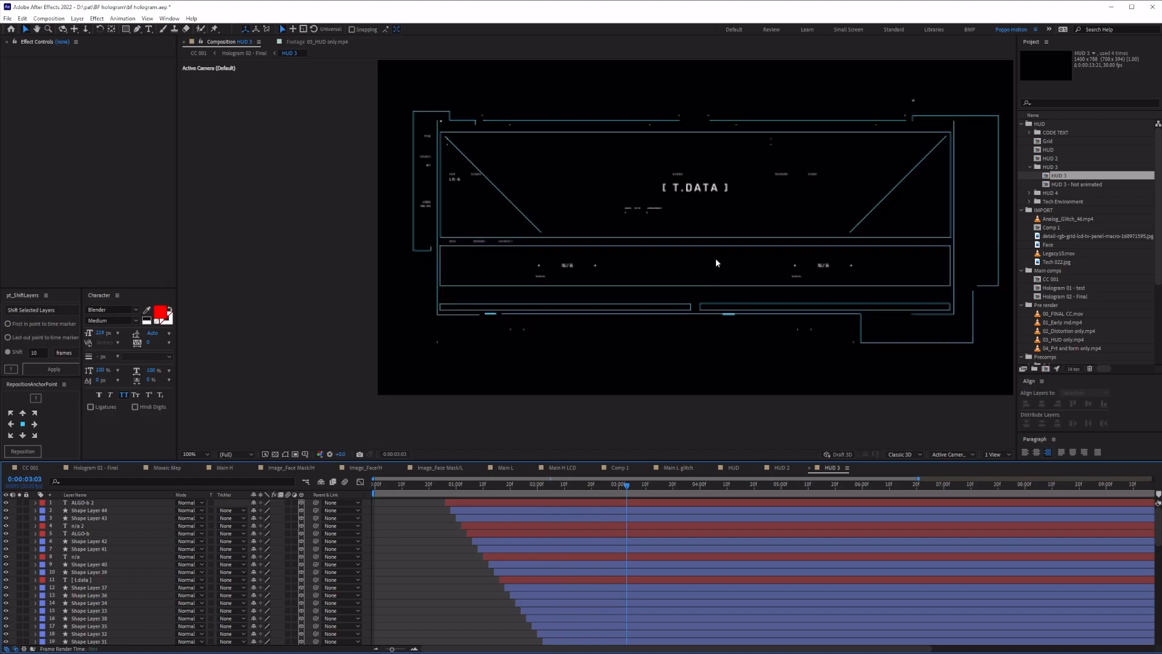
{"action": "key", "text": "h"}
{"action": "left_click_drag", "start_coordinate": [766, 256], "coordinate": [695, 277]}
{"action": "key", "text": "v"}
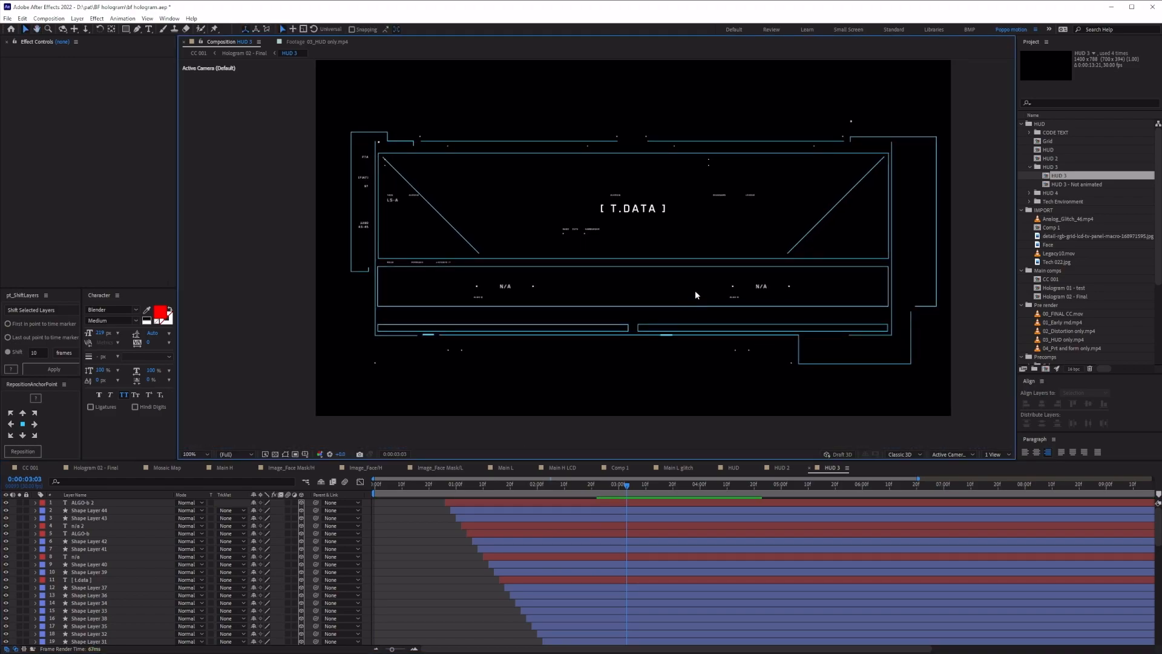
{"action": "double_click", "coordinate": [1081, 184]}
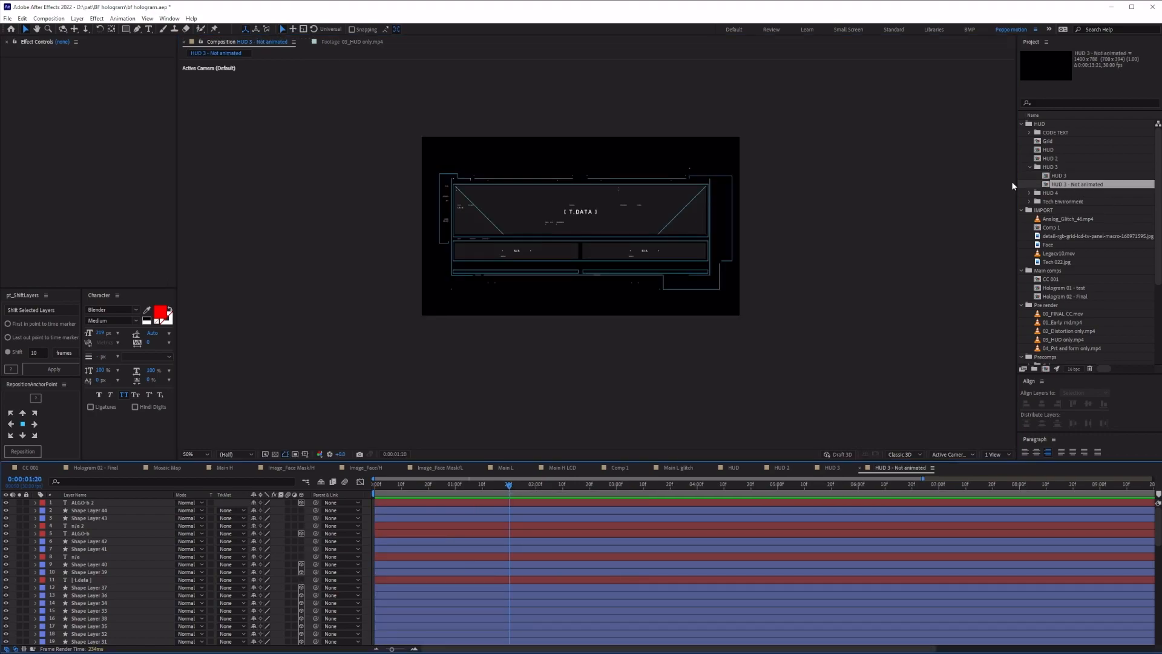
Step: Open and play the HUD 4 composition, then open HUD 4 - text only animation
{"action": "double_click", "coordinate": [1048, 192]}
{"action": "double_click", "coordinate": [1059, 201]}
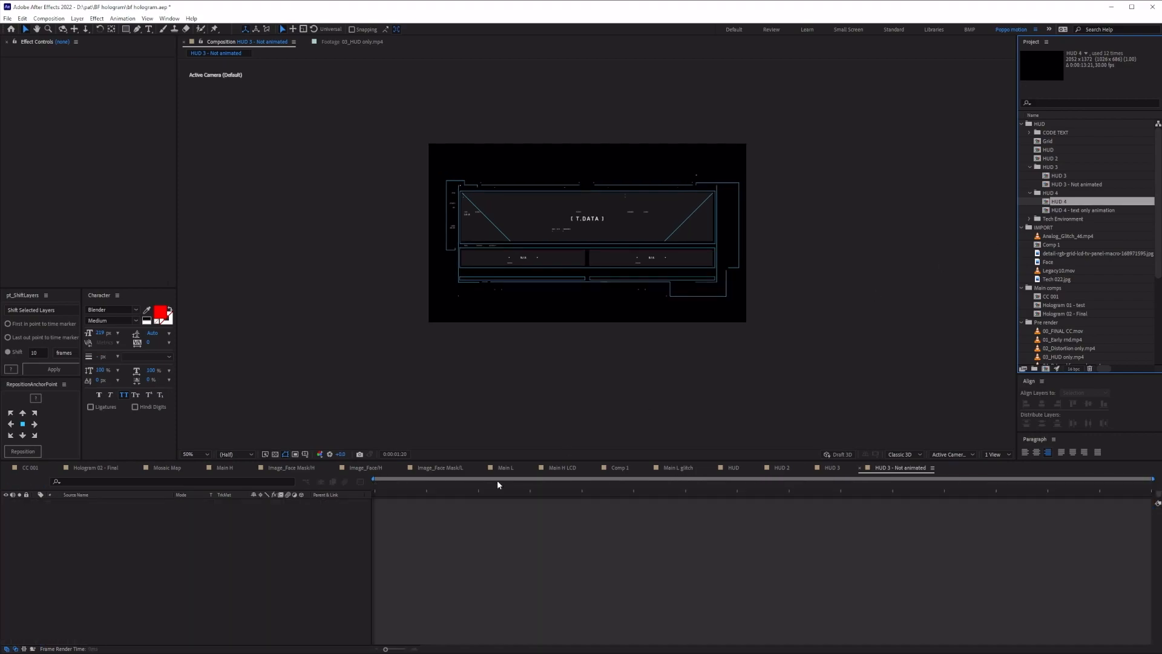
{"action": "key", "text": "space"}
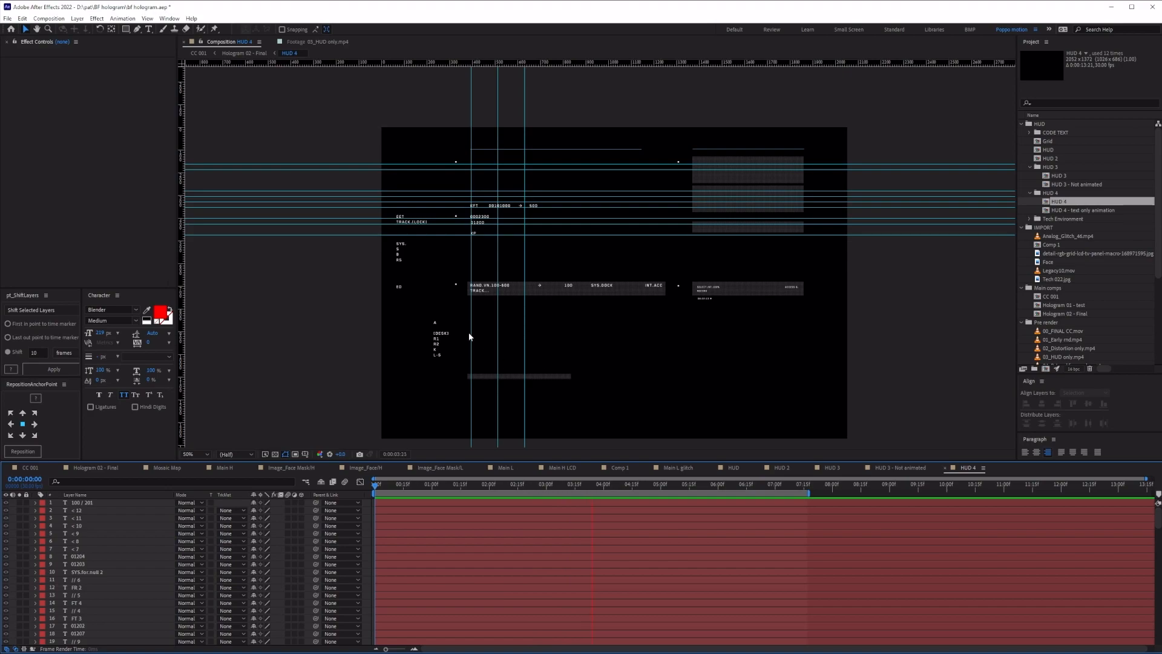
{"action": "double_click", "coordinate": [1084, 210]}
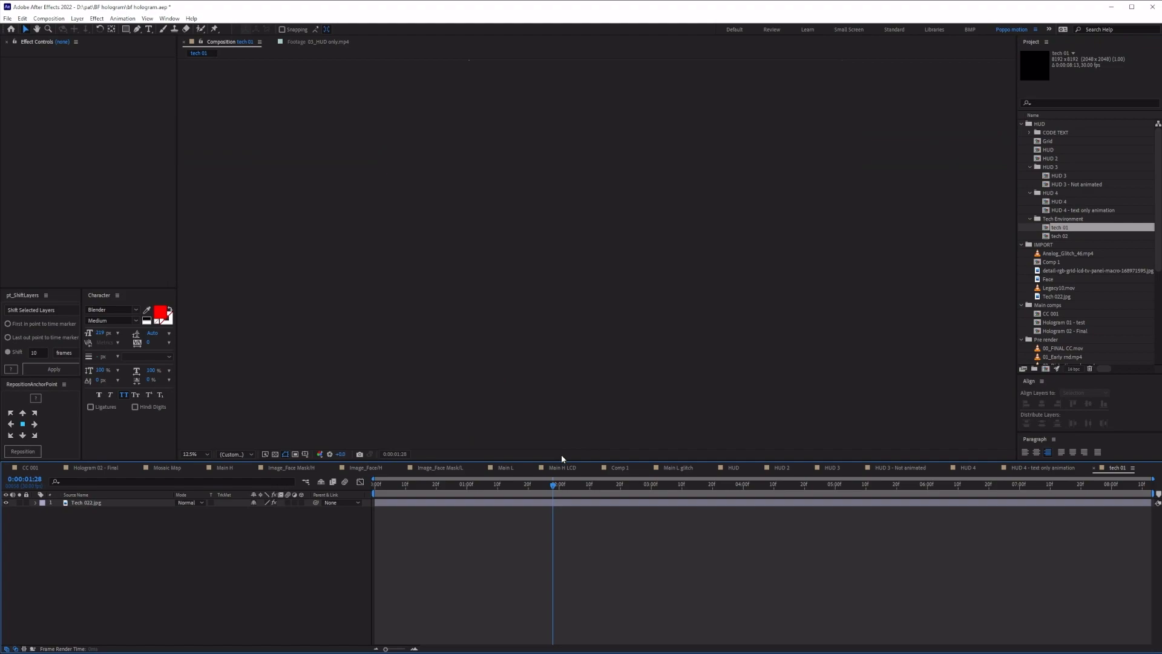
Step: Scrub the tech 01 composition to 0:00:02:24 and inspect the fine details of its Tech 022.jpg source in a maximized viewer
{"action": "left_click_drag", "start_coordinate": [427, 486], "coordinate": [632, 486]}
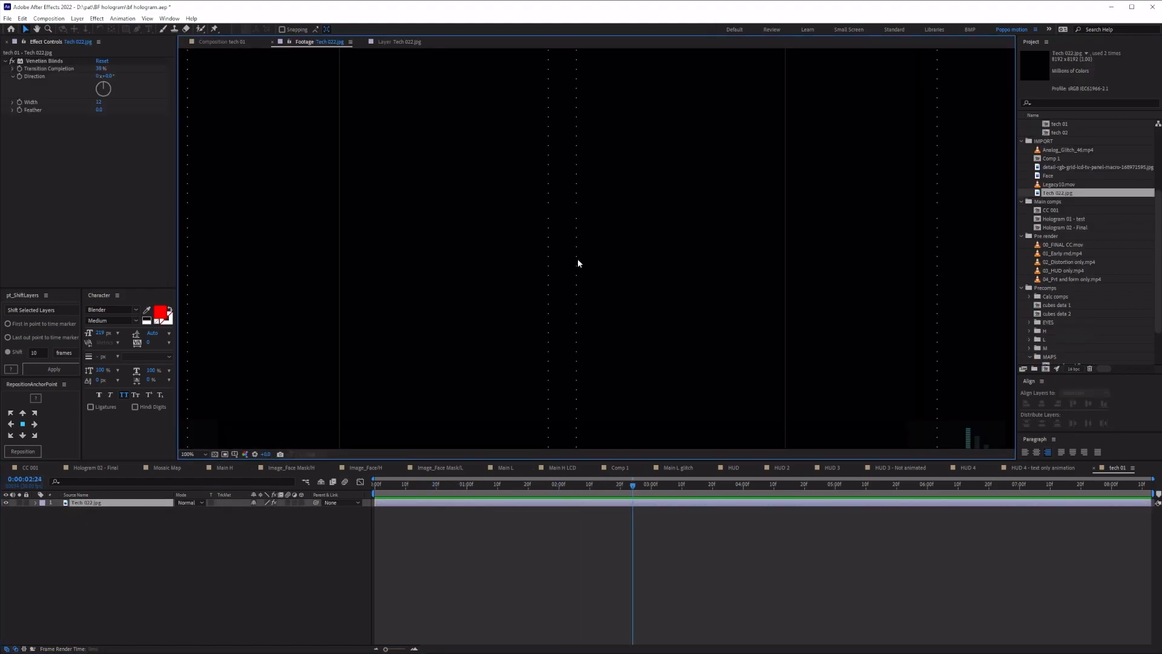
{"action": "key", "text": "grave"}
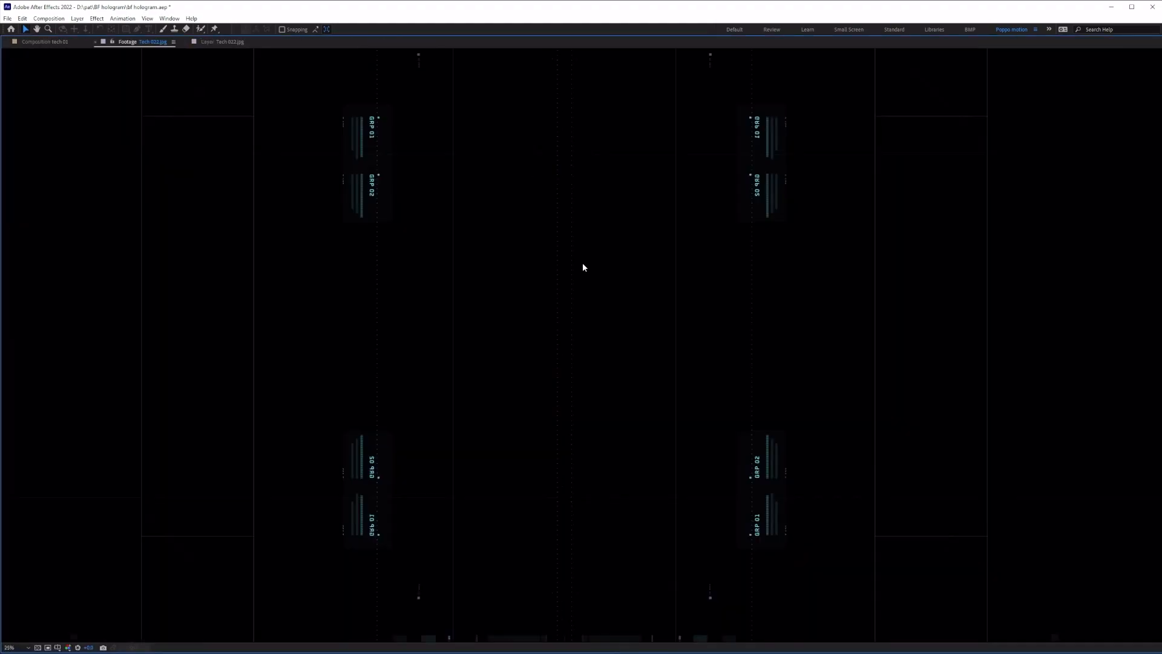
{"action": "scroll", "coordinate": [583, 266], "scroll_direction": "down", "scroll_amount": 3}
{"action": "scroll", "coordinate": [583, 263], "scroll_direction": "up", "scroll_amount": 1}
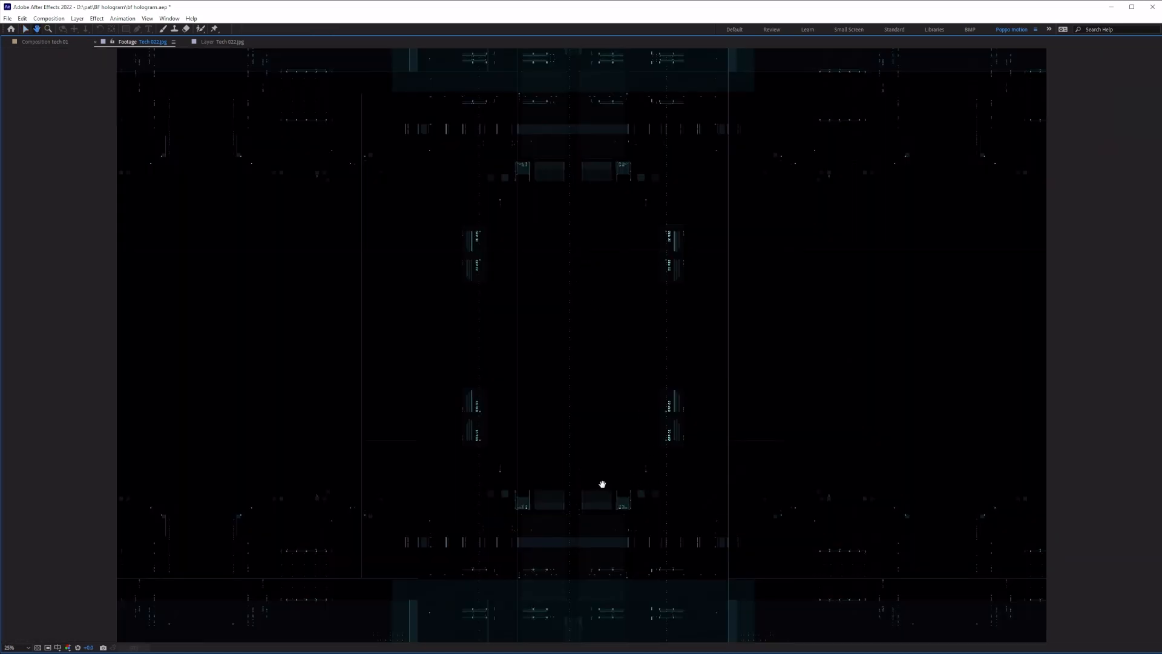
{"action": "left_click_drag", "start_coordinate": [607, 483], "coordinate": [618, 259]}
{"action": "left_click_drag", "start_coordinate": [813, 59], "coordinate": [667, 499]}
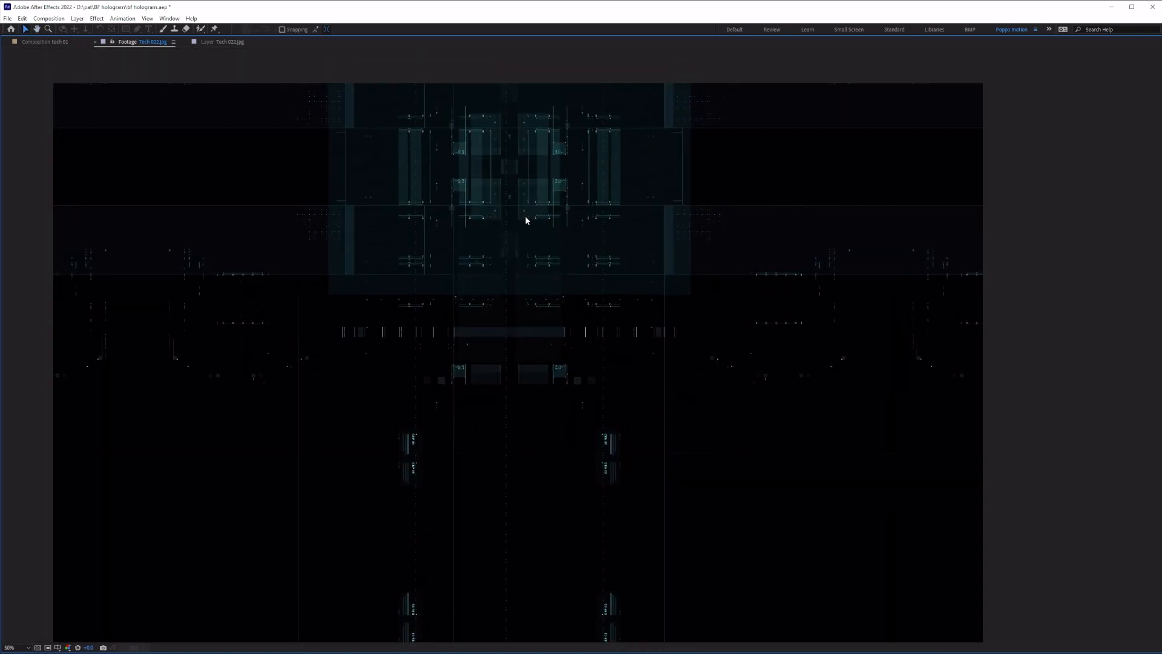
{"action": "scroll", "coordinate": [526, 216], "scroll_direction": "up", "scroll_amount": 2}
{"action": "left_click_drag", "start_coordinate": [375, 165], "coordinate": [812, 452]}
{"action": "left_click_drag", "start_coordinate": [598, 356], "coordinate": [554, 431]}
{"action": "scroll", "coordinate": [634, 339], "scroll_direction": "up", "scroll_amount": 1}
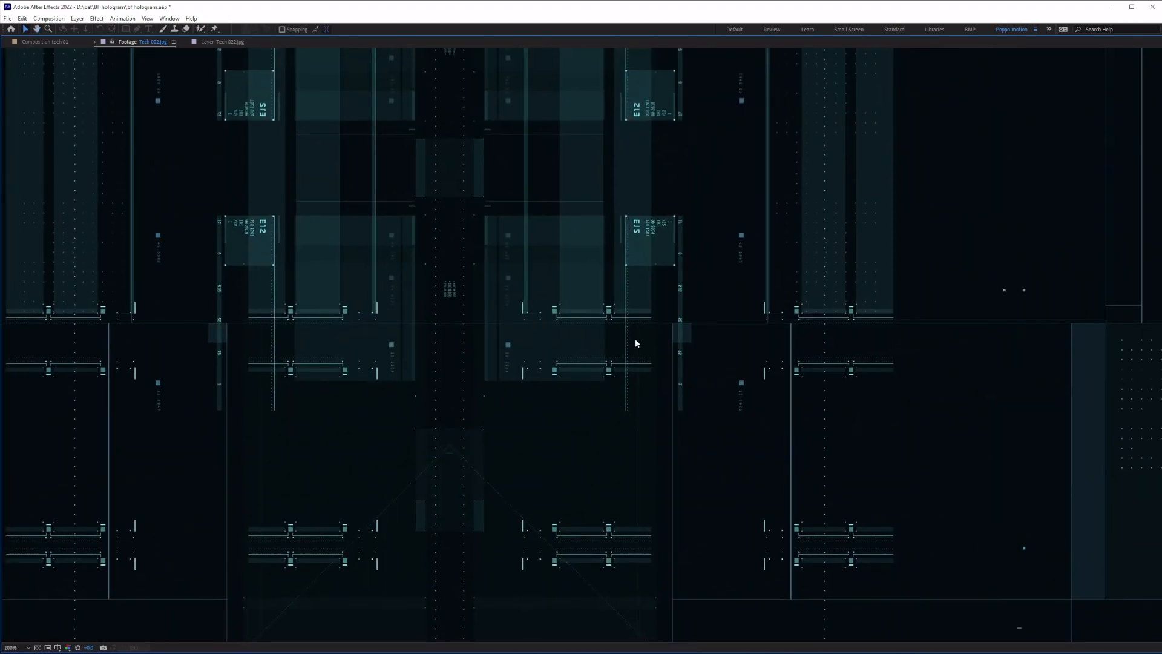
{"action": "scroll", "coordinate": [634, 339], "scroll_direction": "up", "scroll_amount": 1}
{"action": "scroll", "coordinate": [634, 343], "scroll_direction": "down", "scroll_amount": 3}
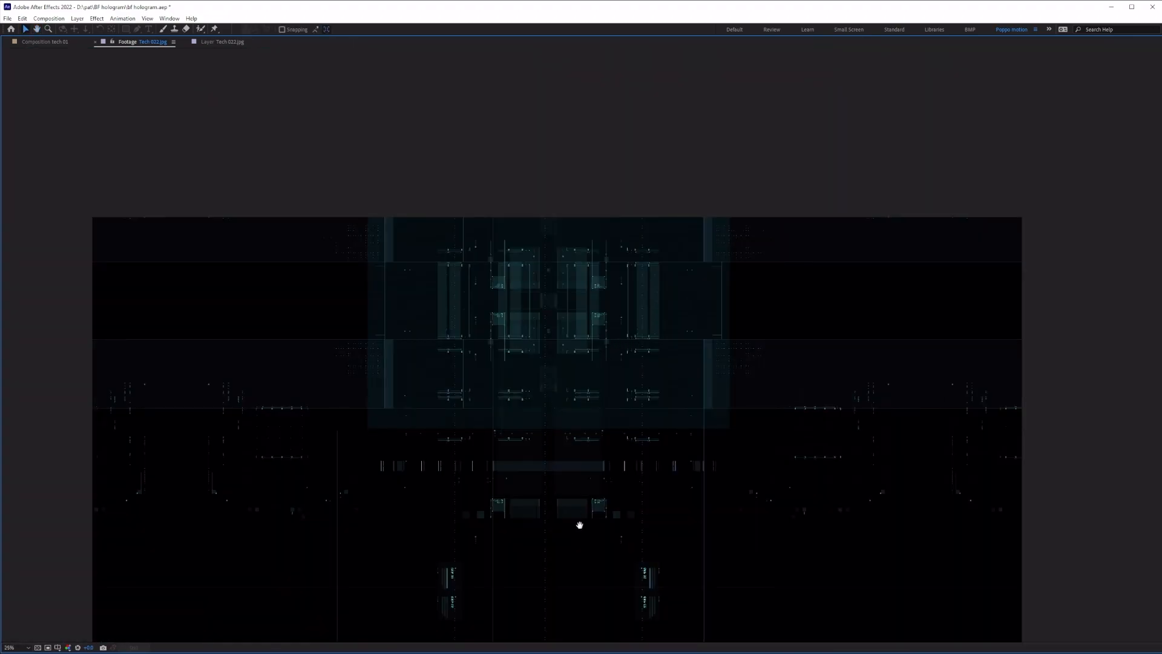
{"action": "left_click_drag", "start_coordinate": [605, 547], "coordinate": [648, 404]}
{"action": "key", "text": "v"}
Step: Return to the tech 01 composition view, restore the normal panel layout and deselect the Tech 022.jpg layer
{"action": "left_click", "coordinate": [49, 43]}
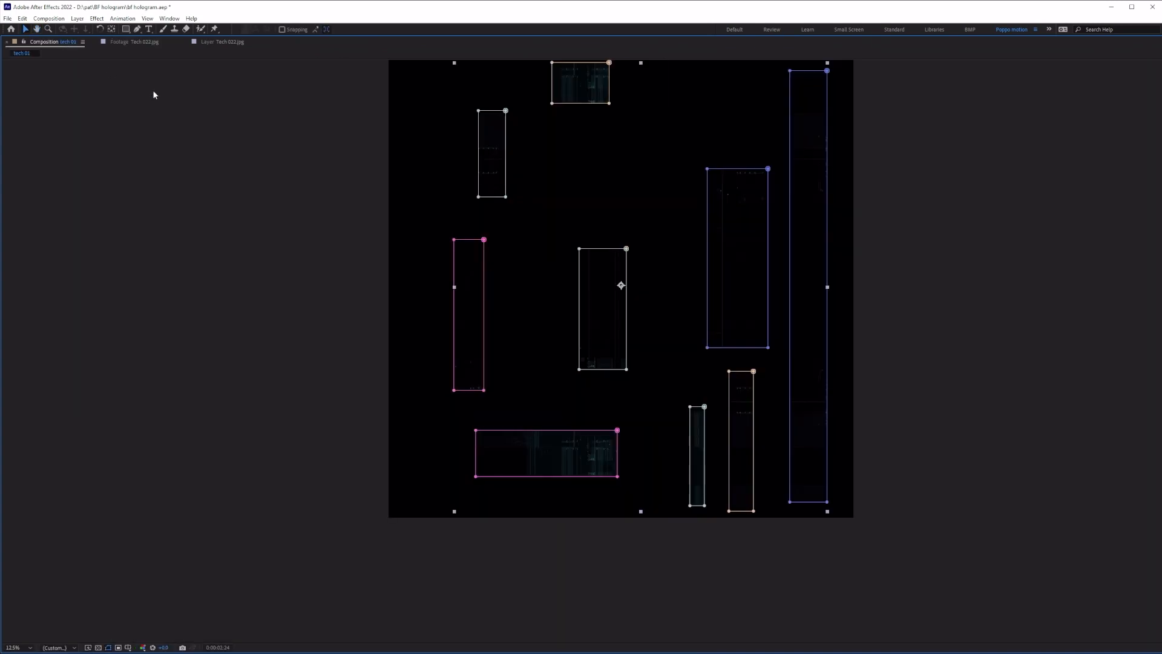
{"action": "key", "text": "grave"}
{"action": "left_click", "coordinate": [480, 575]}
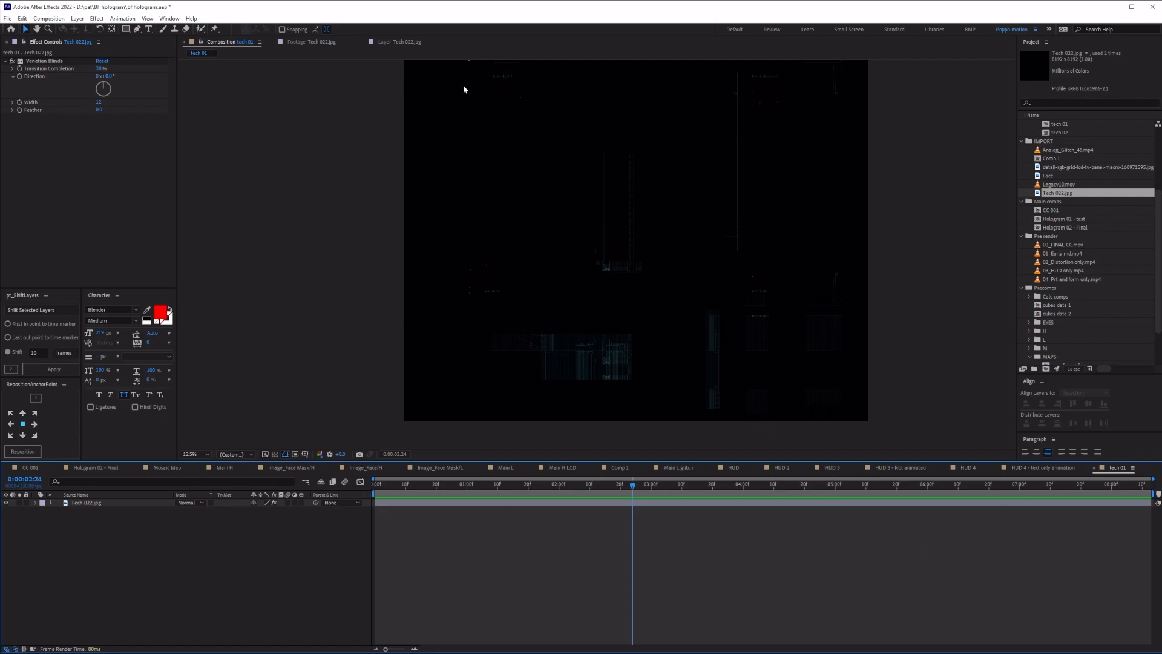
Step: Scrub Hologram 02 - Final to 0:00:03:14, then play the 03_HUD only.mp4 prerender fitted to the viewer
{"action": "left_click", "coordinate": [97, 467]}
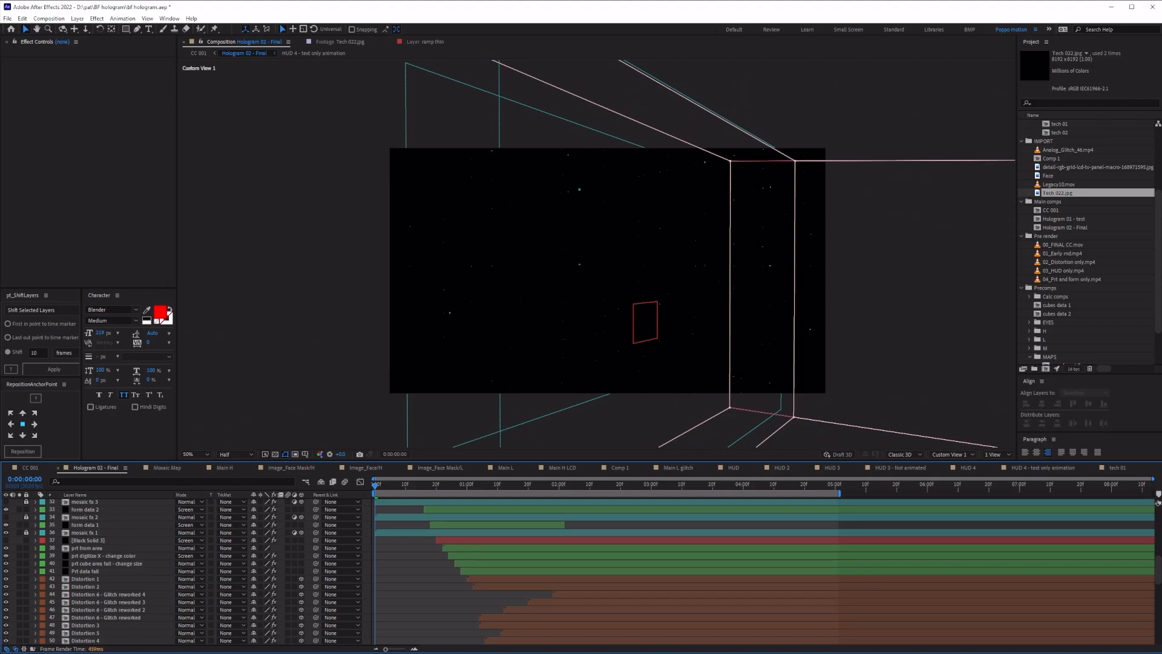
{"action": "left_click_drag", "start_coordinate": [514, 485], "coordinate": [695, 490]}
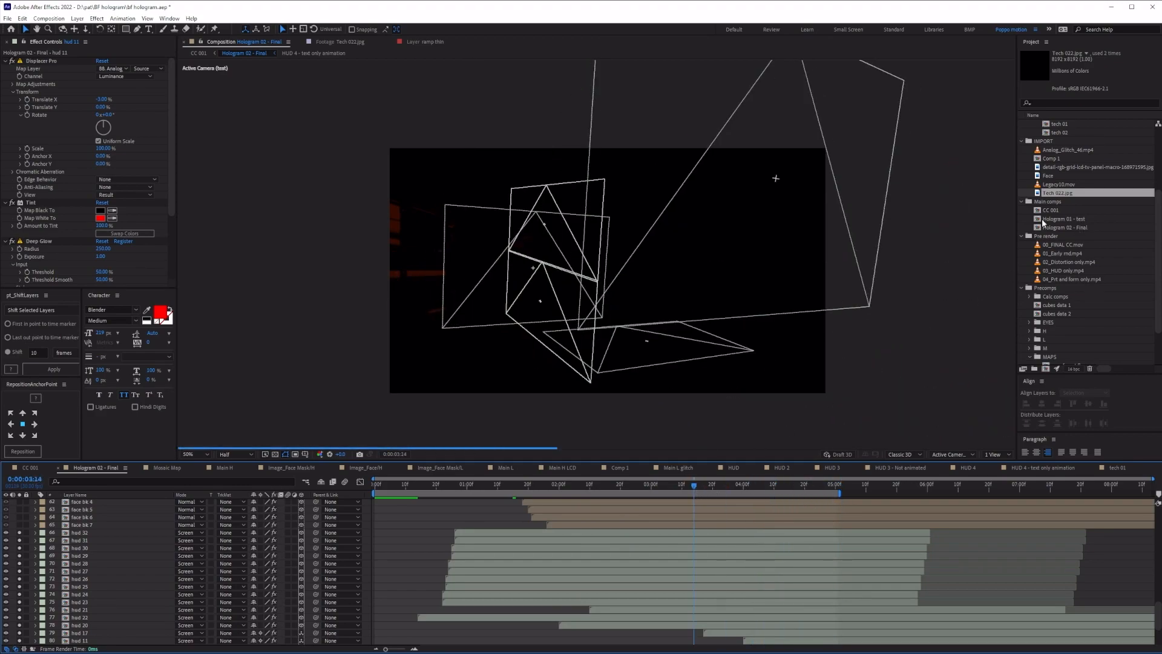
{"action": "double_click", "coordinate": [1059, 270]}
{"action": "key", "text": "space"}
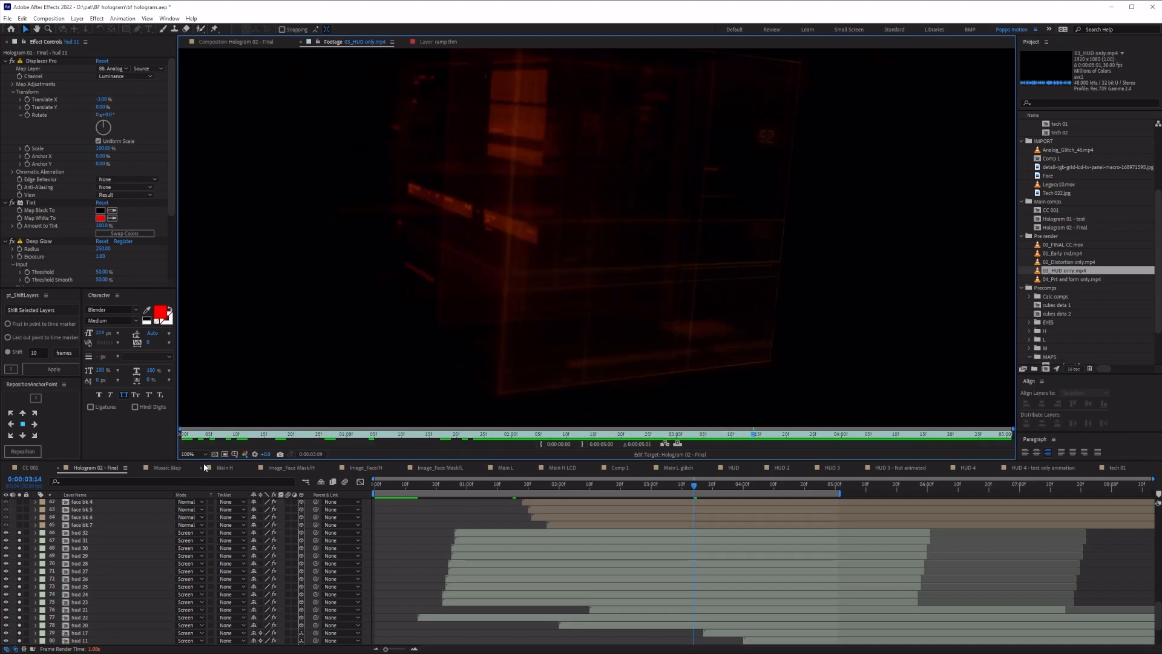
{"action": "key", "text": "shift+slash"}
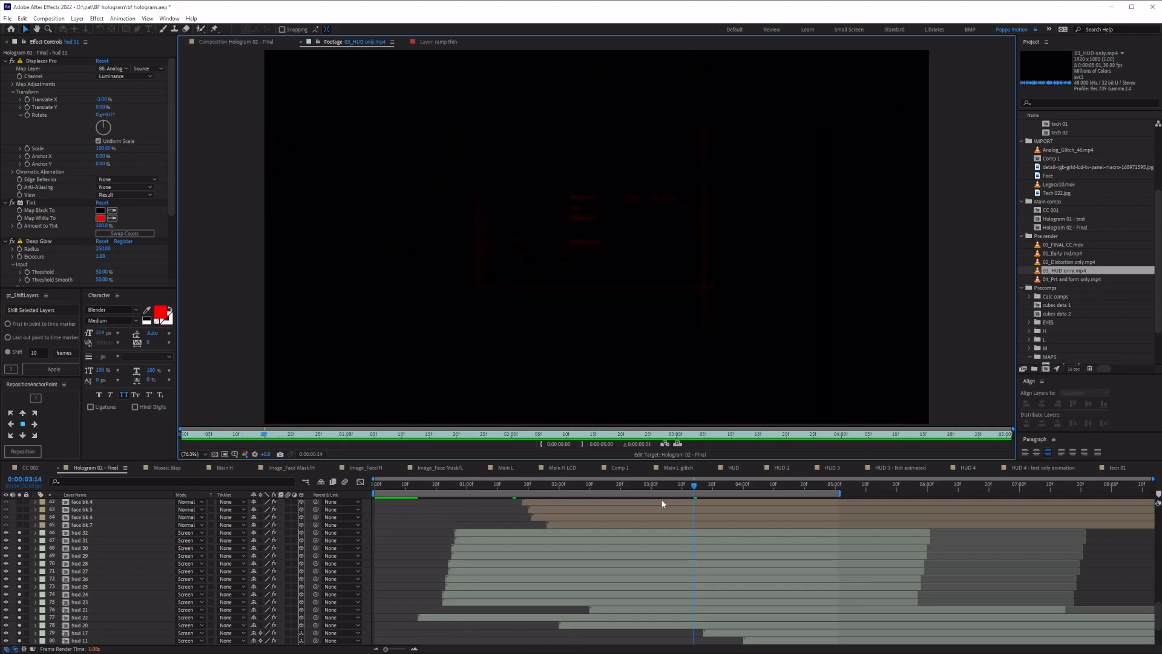
Step: Return to Hologram 02 - Final at 0:00:02:19 and turn off solo for the hud layers
{"action": "left_click_drag", "start_coordinate": [687, 485], "coordinate": [617, 485]}
{"action": "left_click", "coordinate": [242, 42]}
{"action": "left_click_drag", "start_coordinate": [20, 533], "coordinate": [20, 633]}
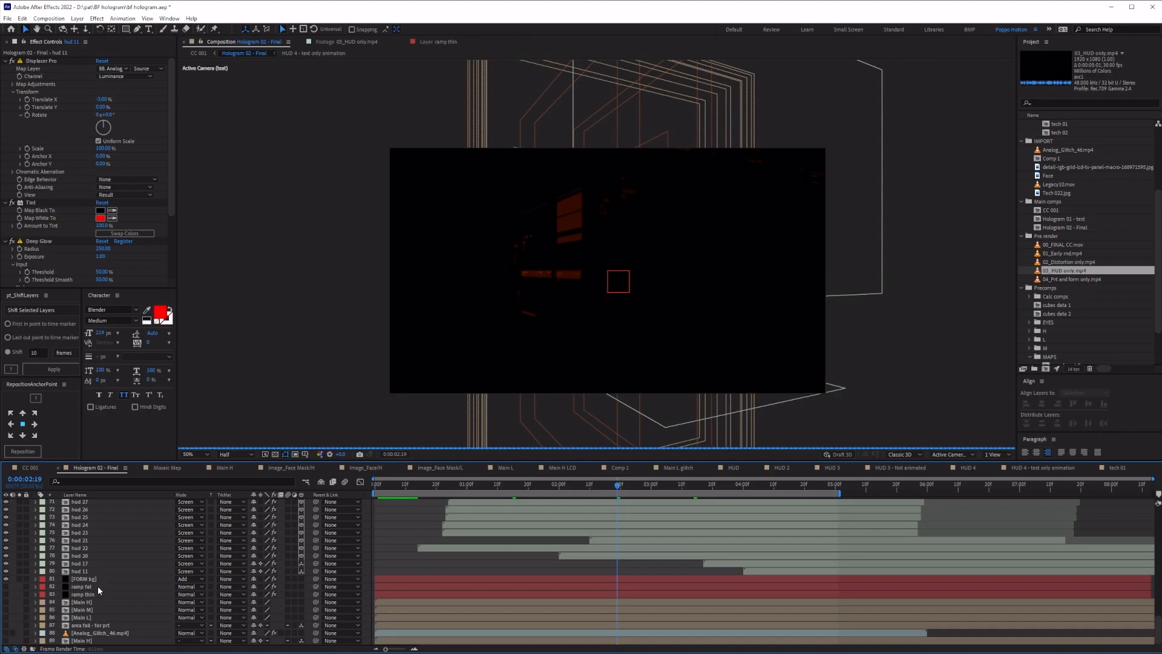
Step: Select the face bk 1 layer in Hologram 02 - Final and move the playhead to 0:00:03:05
{"action": "scroll", "coordinate": [100, 586], "scroll_direction": "up", "scroll_amount": 15}
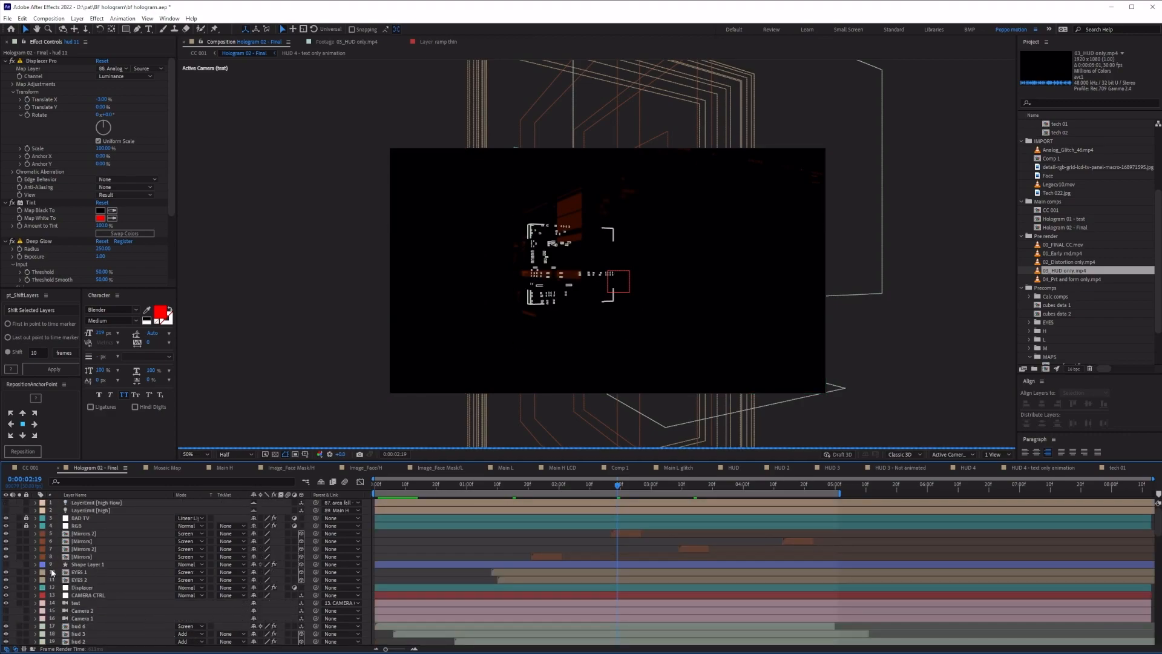
{"action": "scroll", "coordinate": [78, 590], "scroll_direction": "down", "scroll_amount": 3}
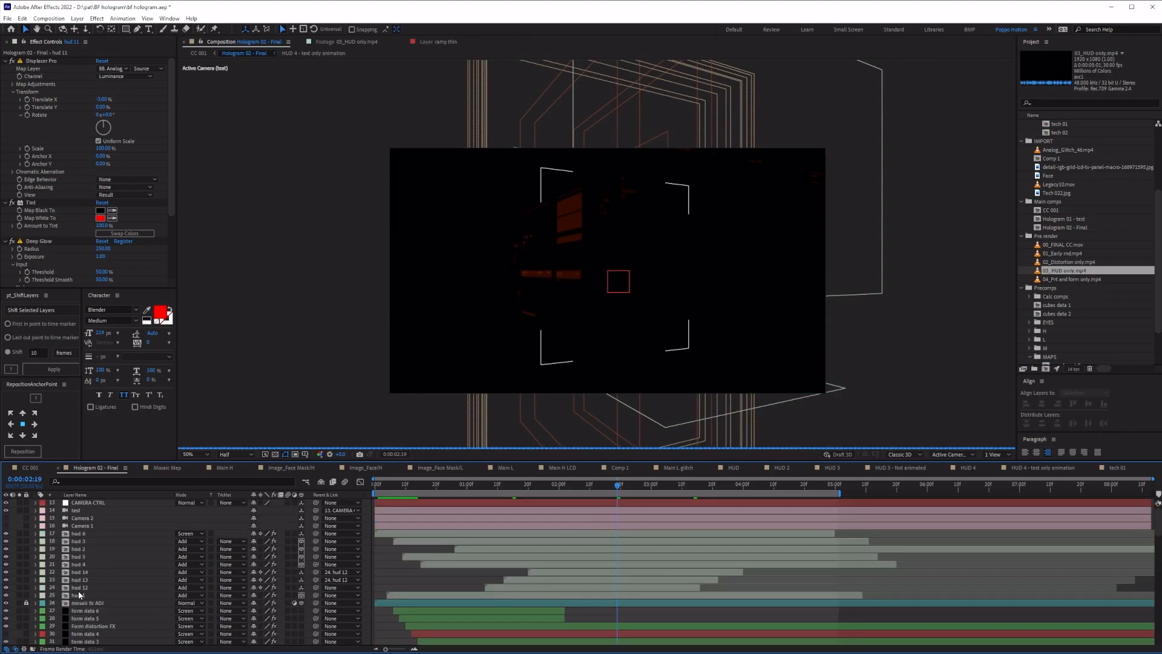
{"action": "scroll", "coordinate": [30, 561], "scroll_direction": "down", "scroll_amount": 2}
{"action": "scroll", "coordinate": [31, 617], "scroll_direction": "down", "scroll_amount": 6}
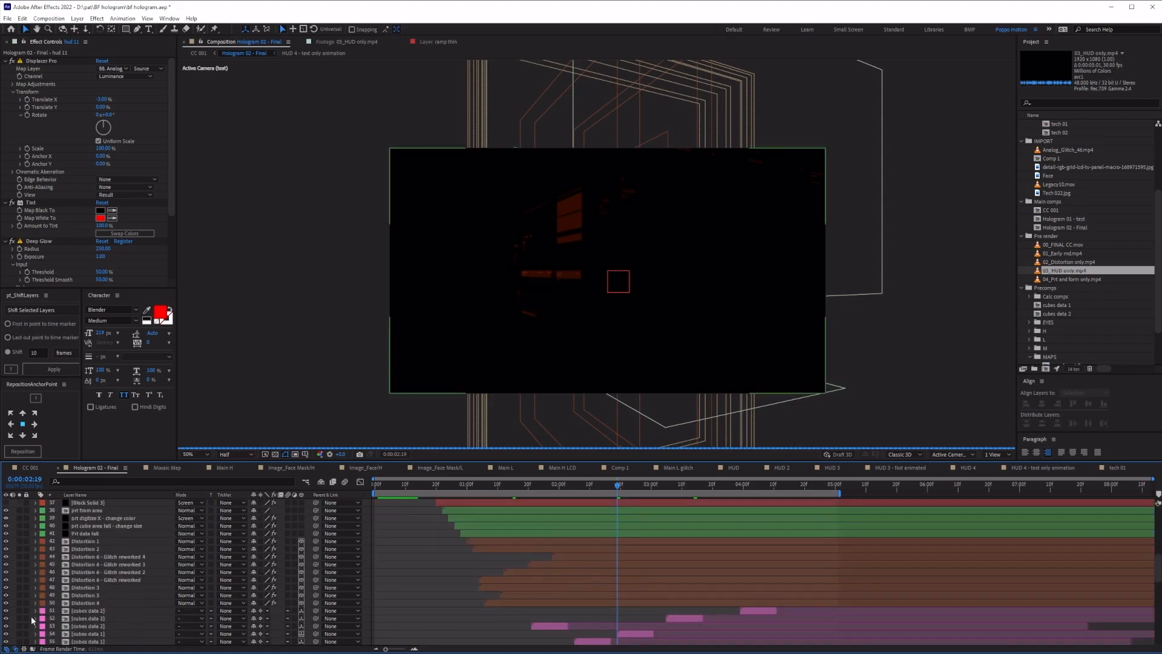
{"action": "left_click", "coordinate": [74, 534]}
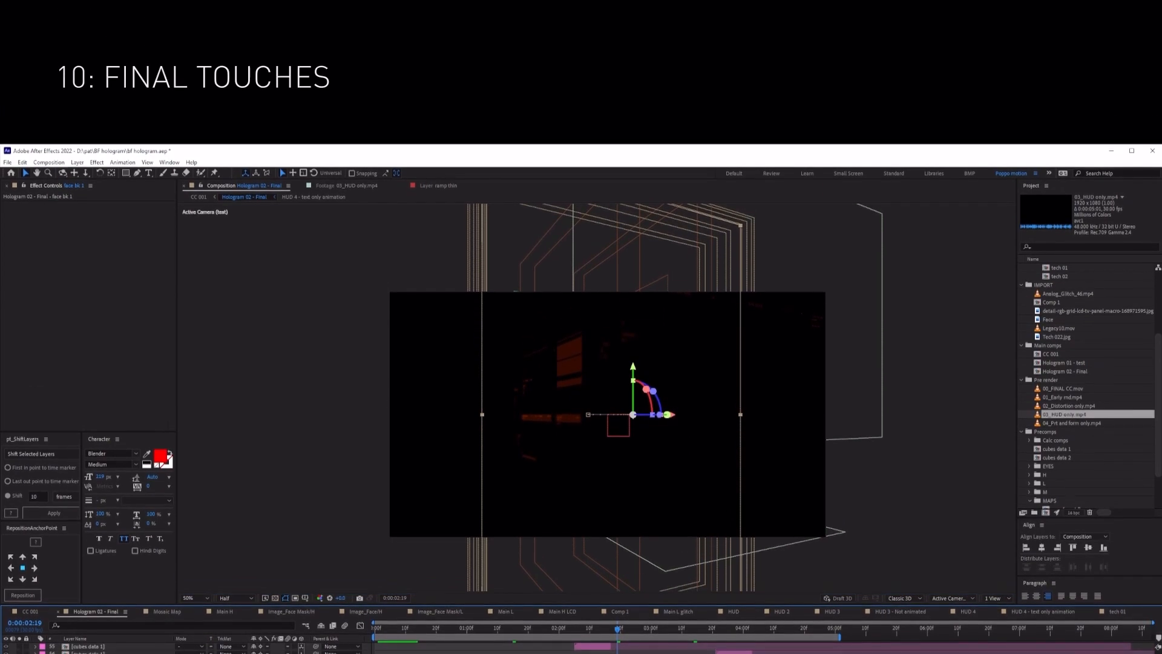
{"action": "left_click_drag", "start_coordinate": [620, 632], "coordinate": [666, 642]}
{"action": "scroll", "coordinate": [615, 428], "scroll_direction": "up", "scroll_amount": 2}
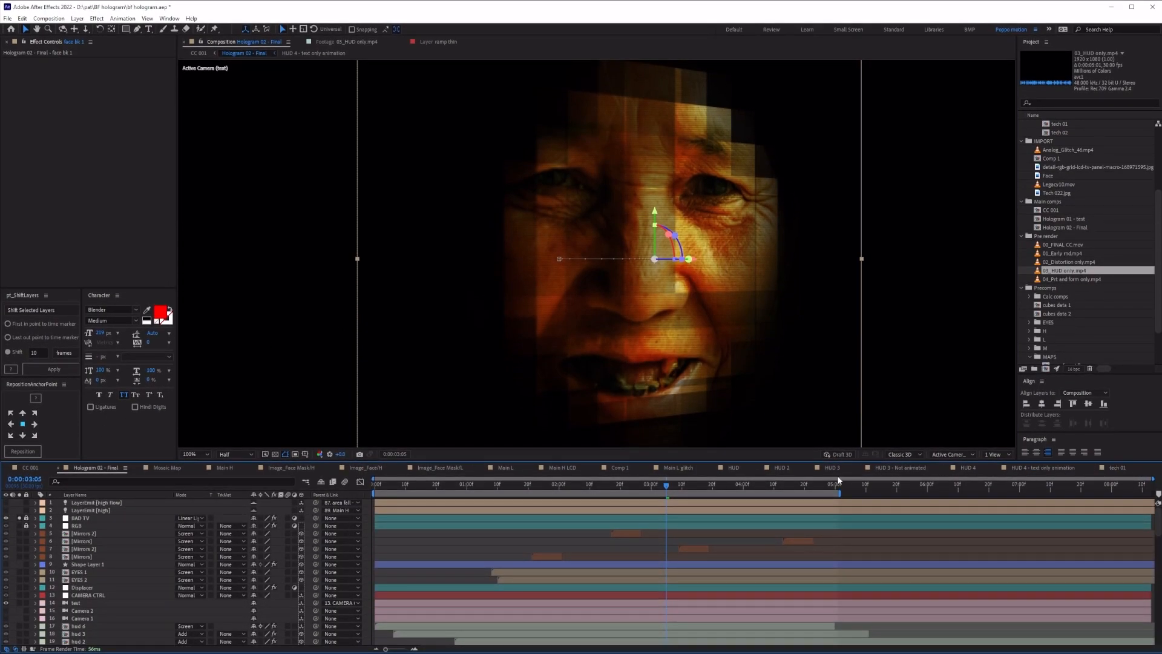
Step: Remove all effects from the Face layer in Comp 1
{"action": "left_click", "coordinate": [639, 472]}
{"action": "left_click", "coordinate": [91, 502]}
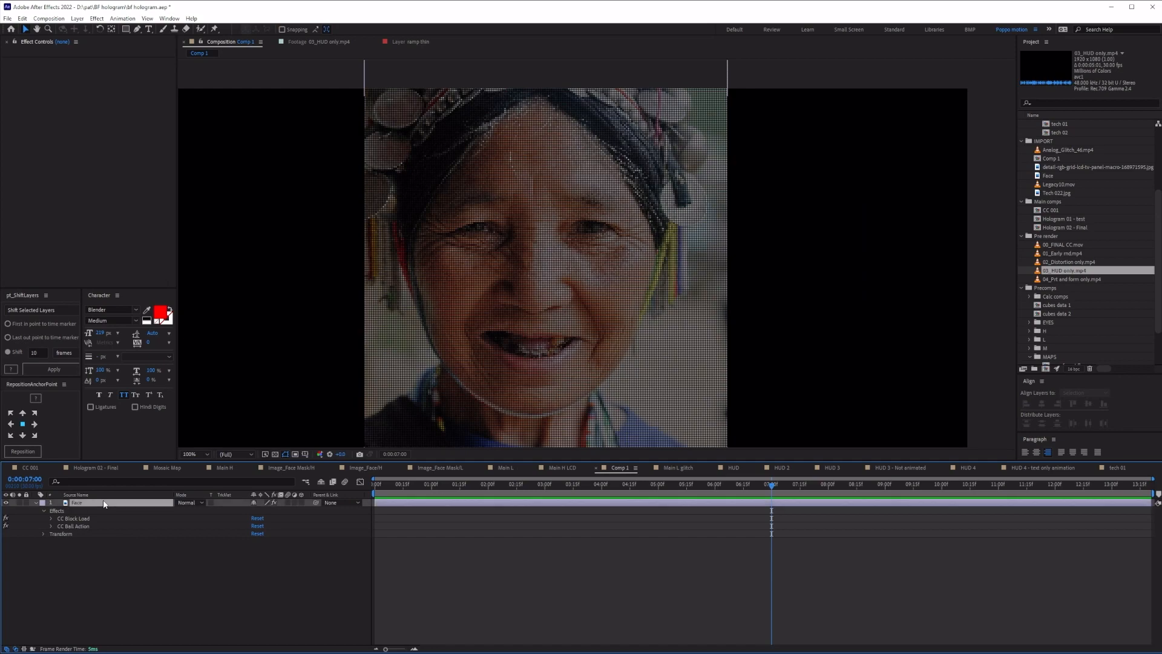
{"action": "left_click", "coordinate": [40, 61]}
{"action": "key", "text": "ctrl+a"}
{"action": "key", "text": "Delete"}
Step: Apply the Bad TV effect to the Face layer and raise its Signal Distortion, keeping the Stretch distortion mode
{"action": "key", "text": "ctrl+space"}
{"action": "type", "text": "bad"}
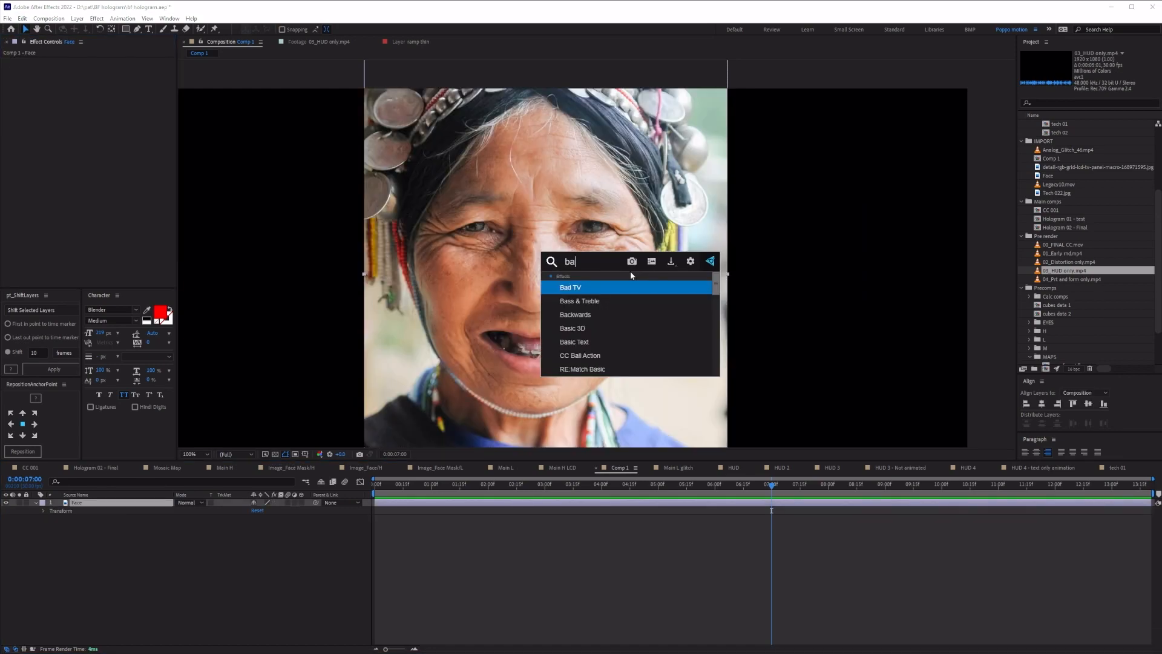
{"action": "key", "text": "Return"}
{"action": "mouse_move", "coordinate": [102, 84]}
{"action": "left_mouse_down"}
{"action": "mouse_move", "coordinate": [163, 90]}
{"action": "mouse_move", "coordinate": [121, 93]}
{"action": "left_mouse_up"}
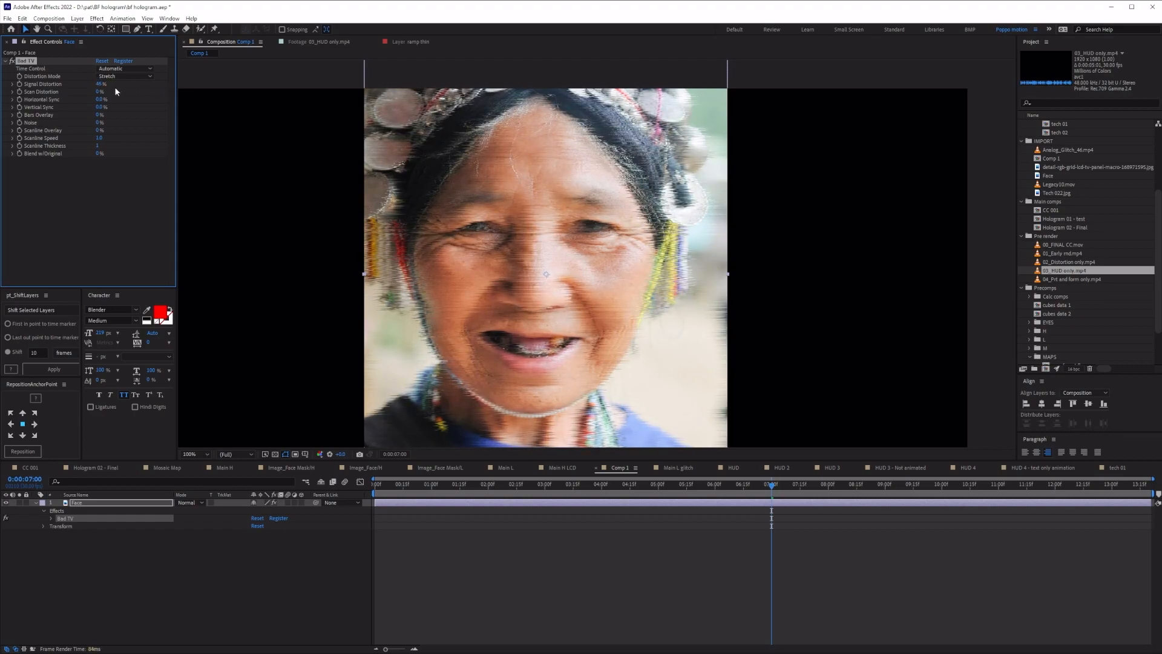
{"action": "left_click", "coordinate": [110, 71]}
{"action": "left_click", "coordinate": [101, 192]}
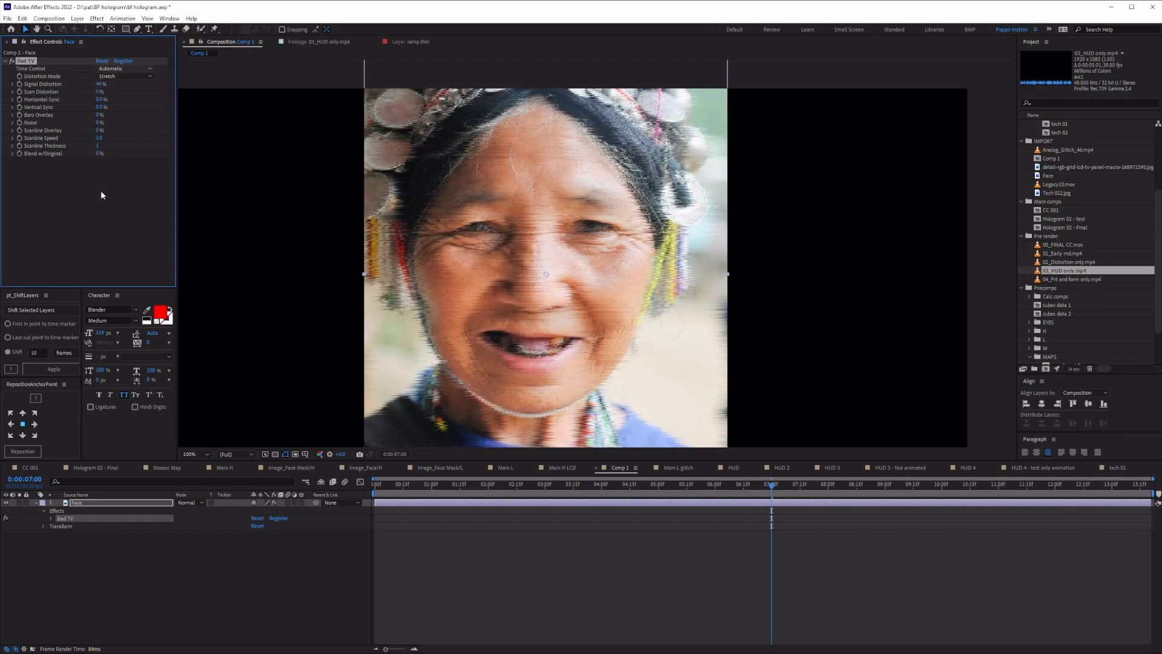
Step: Set the Bad TV Scan Distortion to 21% and Signal Distortion to 0, and preview the Face layer's animation
{"action": "mouse_move", "coordinate": [99, 92]}
{"action": "left_mouse_down"}
{"action": "mouse_move", "coordinate": [140, 92]}
{"action": "mouse_move", "coordinate": [112, 92]}
{"action": "left_mouse_up"}
{"action": "left_click_drag", "start_coordinate": [388, 486], "coordinate": [823, 485]}
{"action": "left_click", "coordinate": [101, 84]}
{"action": "type", "text": "0"}
{"action": "key", "text": "Return"}
{"action": "left_click_drag", "start_coordinate": [380, 485], "coordinate": [541, 486]}
{"action": "left_click_drag", "start_coordinate": [382, 486], "coordinate": [581, 509]}
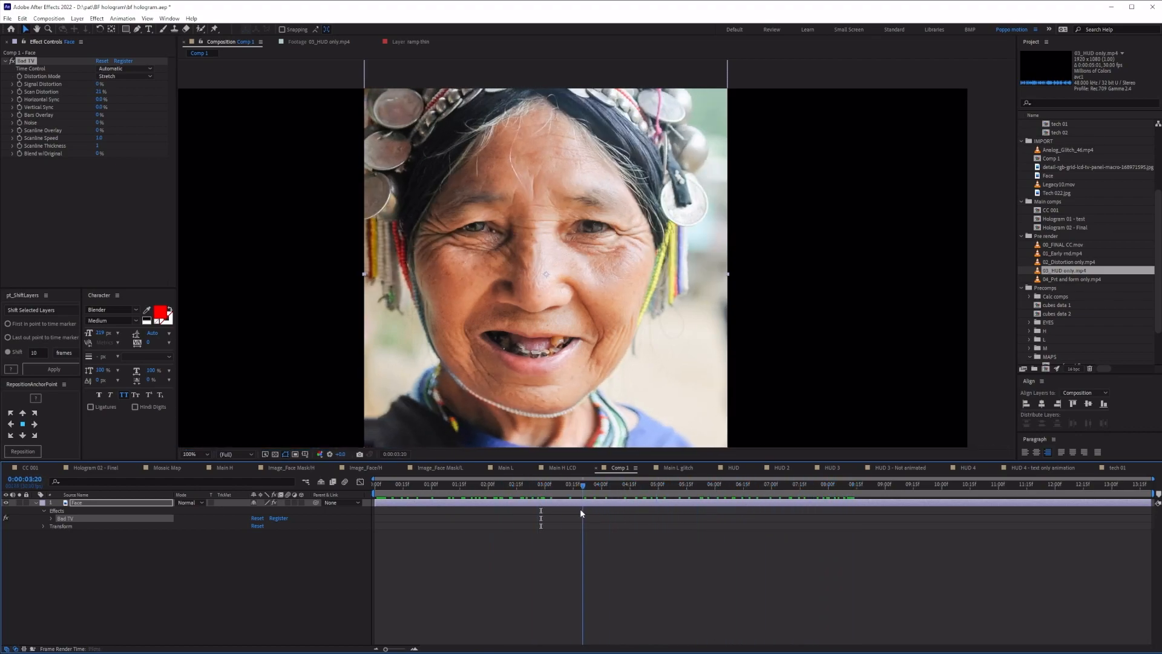
Step: Set the Bad TV Horizontal Sync to 13% and preview the image roll up to 0:00:06:00
{"action": "left_click_drag", "start_coordinate": [99, 99], "coordinate": [103, 101]}
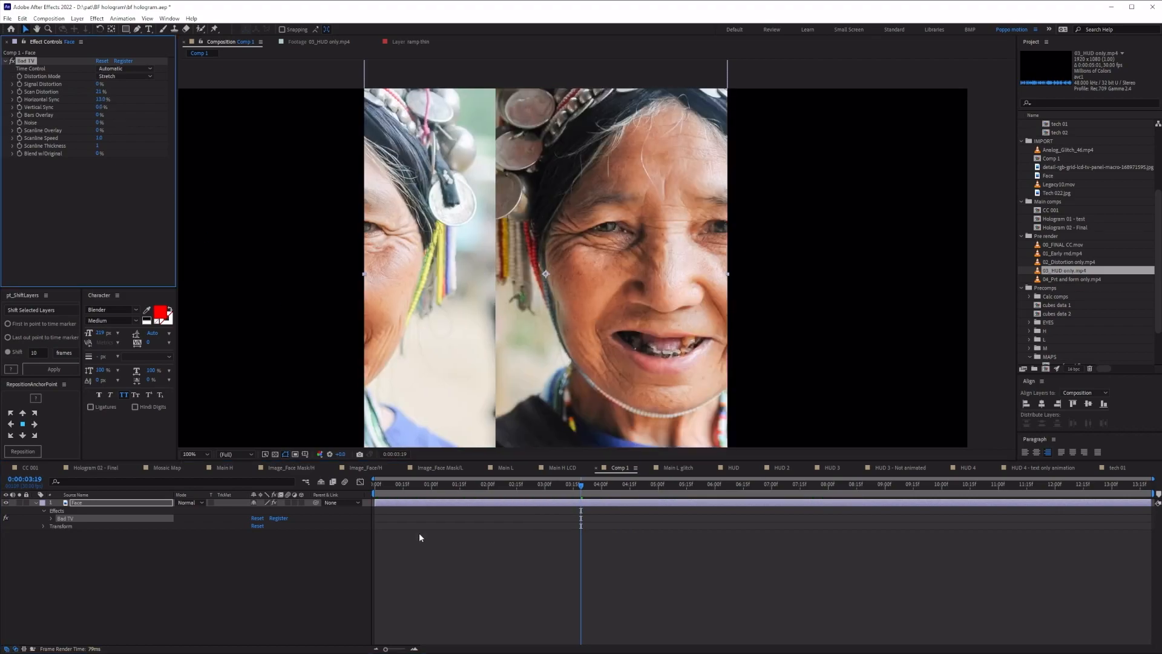
{"action": "left_click_drag", "start_coordinate": [376, 484], "coordinate": [715, 498]}
{"action": "left_click", "coordinate": [915, 513]}
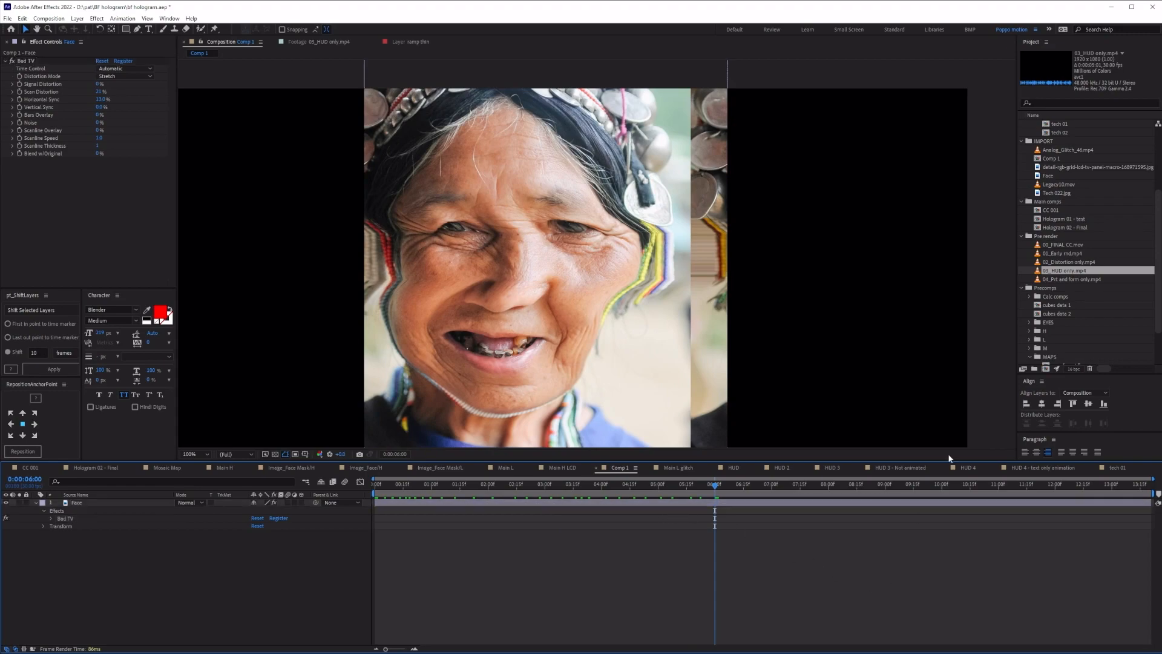
Step: Preview the Analog_Glitch_46.mp4 footage and return to the Comp 1 composition view
{"action": "double_click", "coordinate": [1065, 150]}
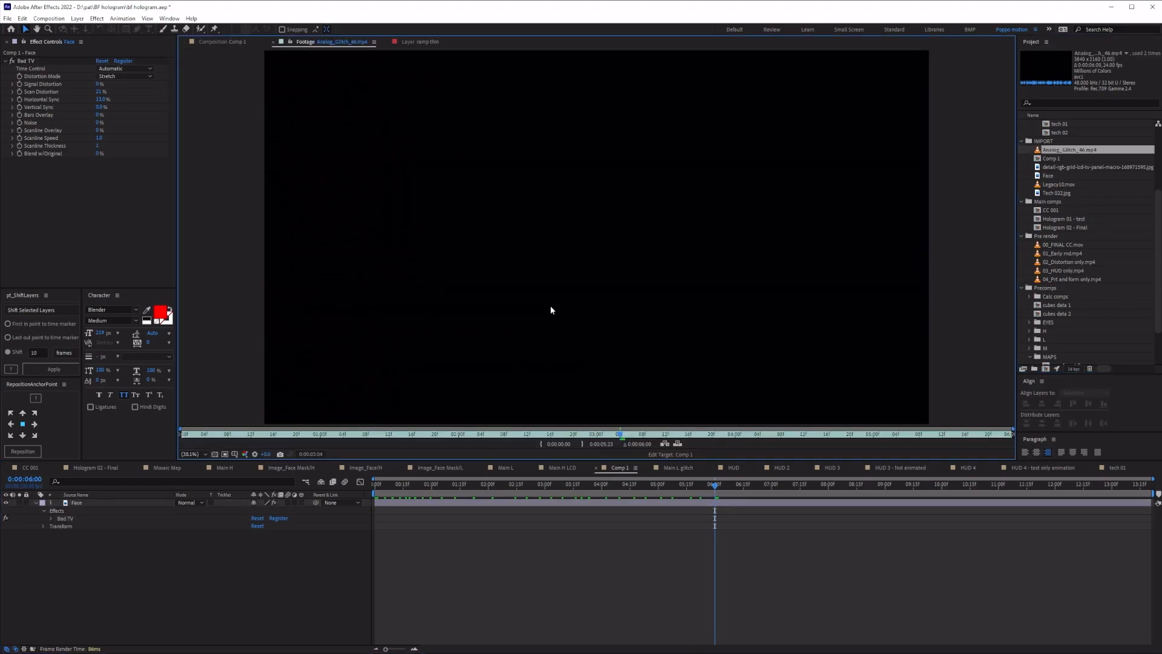
{"action": "left_click", "coordinate": [256, 435]}
{"action": "left_click_drag", "start_coordinate": [257, 436], "coordinate": [909, 443]}
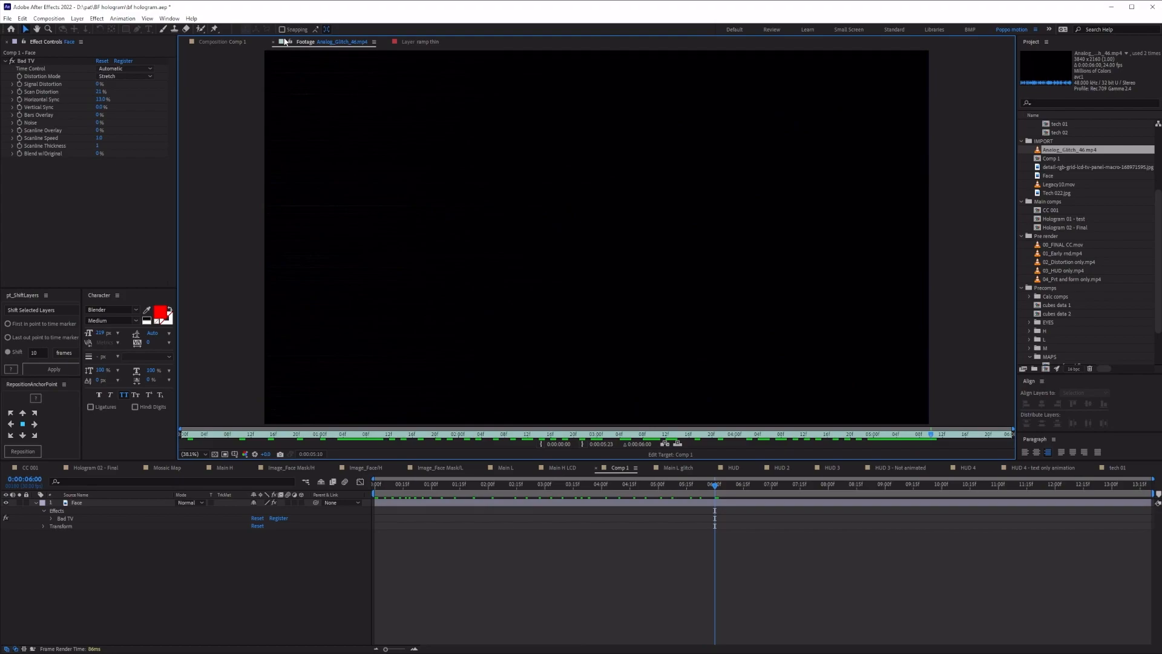
{"action": "left_click", "coordinate": [215, 41]}
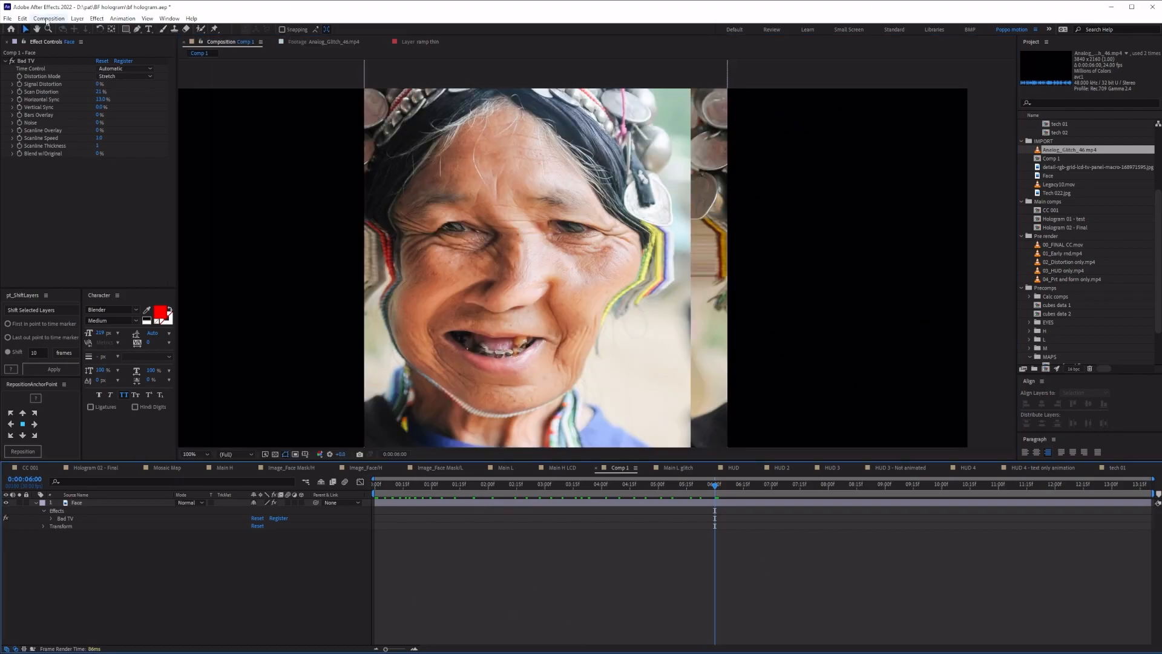
Step: Set the Bad TV Vertical Sync to 19% and preview it together with the horizontal roll
{"action": "left_click_drag", "start_coordinate": [102, 109], "coordinate": [113, 109]}
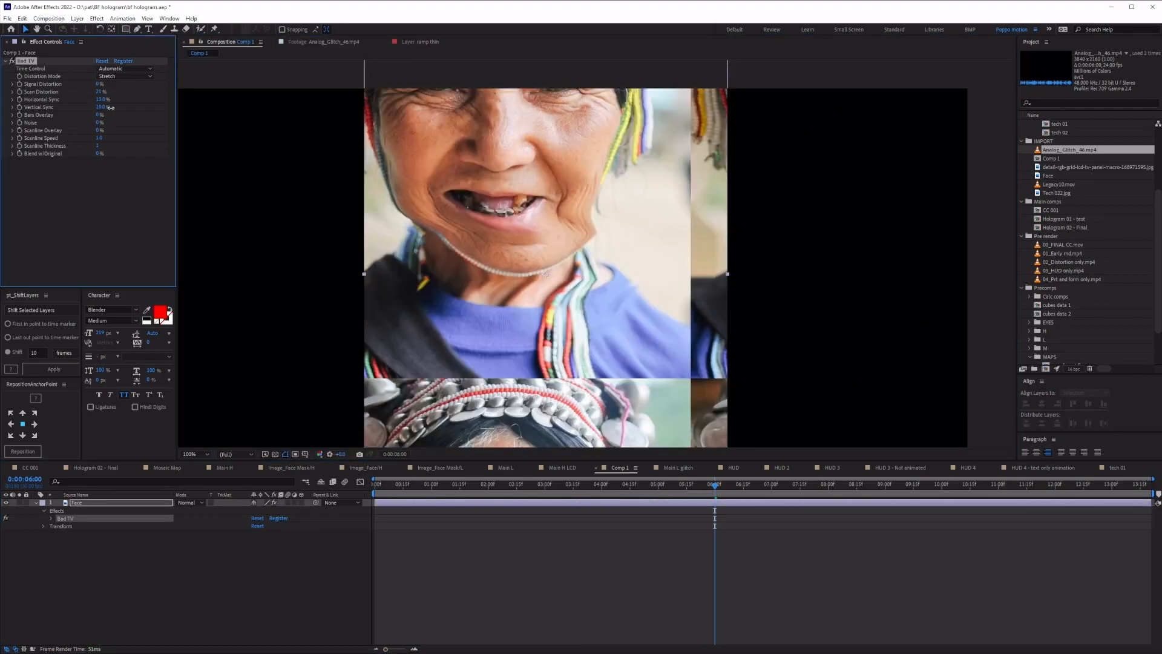
{"action": "left_click_drag", "start_coordinate": [377, 487], "coordinate": [380, 488]}
{"action": "key", "text": "space"}
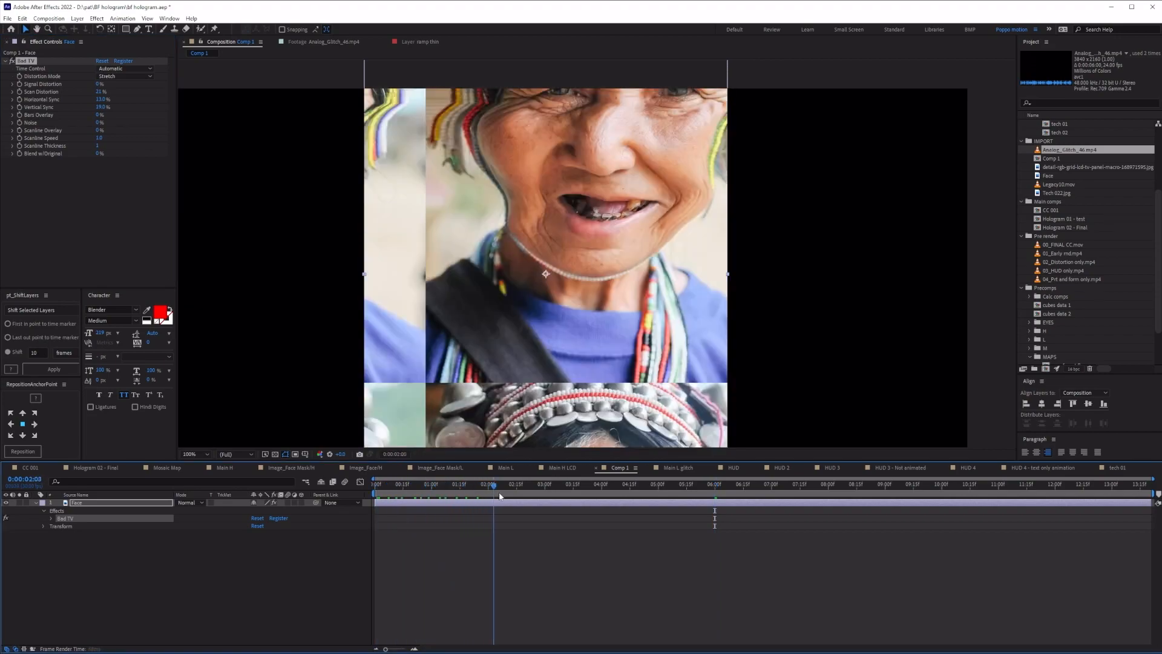
Step: Set both Vertical Sync and Horizontal Sync of Bad TV to 0
{"action": "left_click", "coordinate": [101, 107]}
{"action": "type", "text": "0"}
{"action": "key", "text": "Return"}
{"action": "left_click", "coordinate": [102, 100]}
{"action": "type", "text": "0"}
{"action": "key", "text": "Return"}
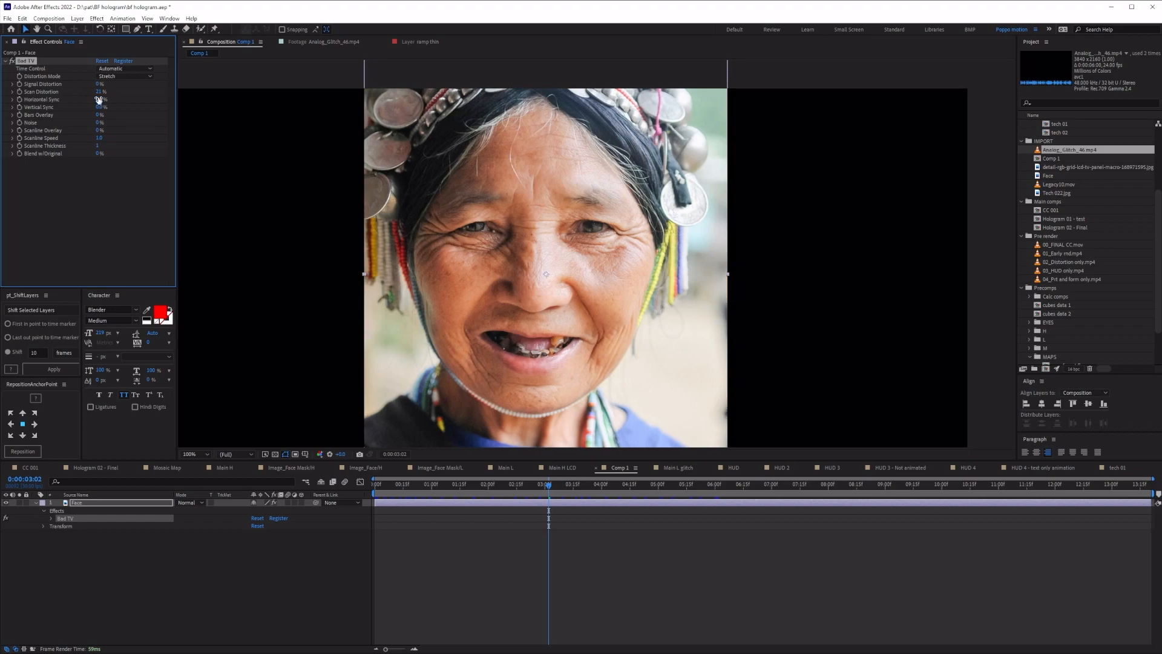
Step: Raise the Bad TV Bars Overlay on the Face layer and preview it from the start of the composition
{"action": "left_click", "coordinate": [110, 157]}
{"action": "left_click_drag", "start_coordinate": [98, 116], "coordinate": [113, 115]}
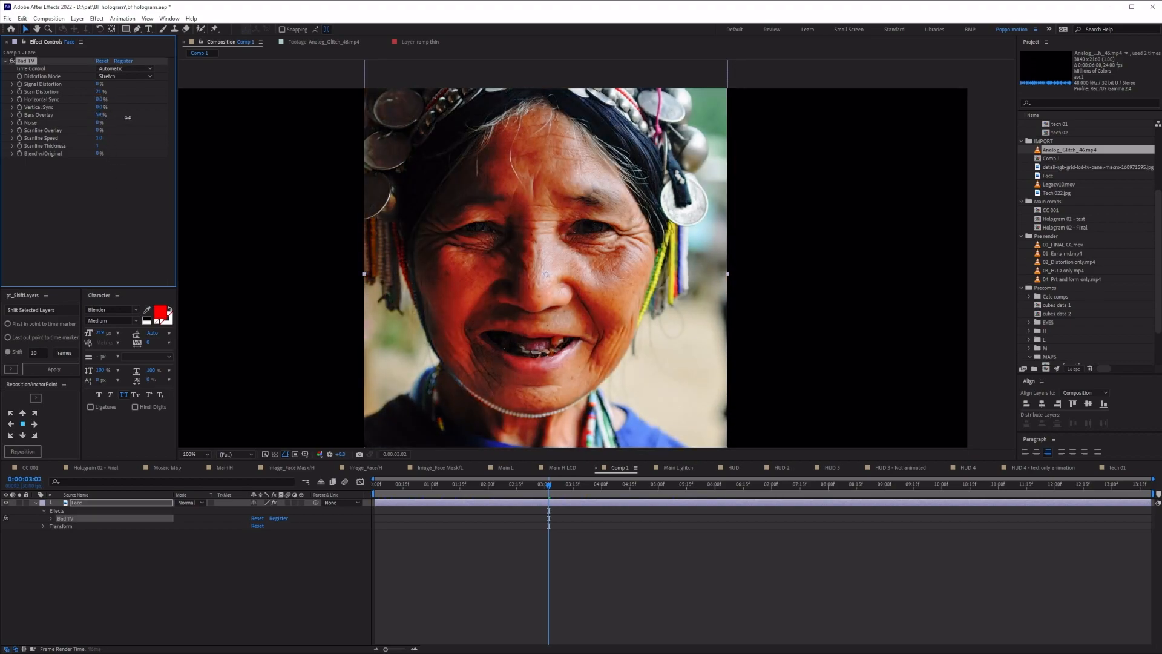
{"action": "left_click_drag", "start_coordinate": [376, 486], "coordinate": [474, 487]}
Step: Add Noise to the Bad TV effect and raise its Scanline Overlay to 29%
{"action": "key", "text": "space"}
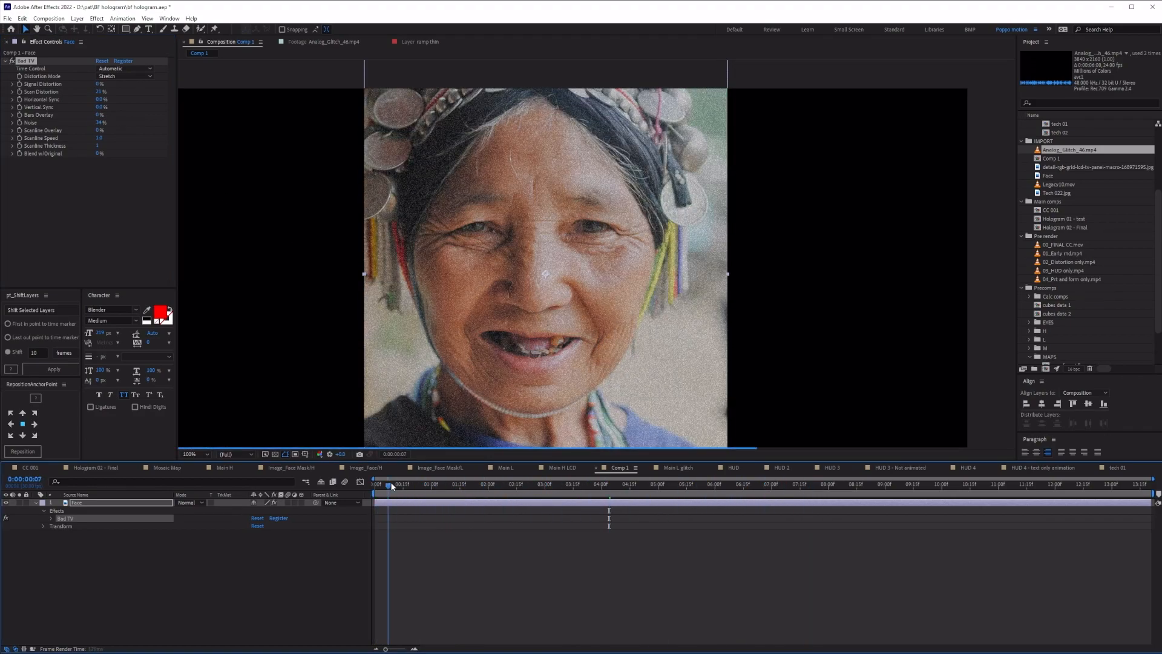
{"action": "left_click_drag", "start_coordinate": [393, 486], "coordinate": [485, 486]}
{"action": "left_click_drag", "start_coordinate": [100, 130], "coordinate": [193, 101]}
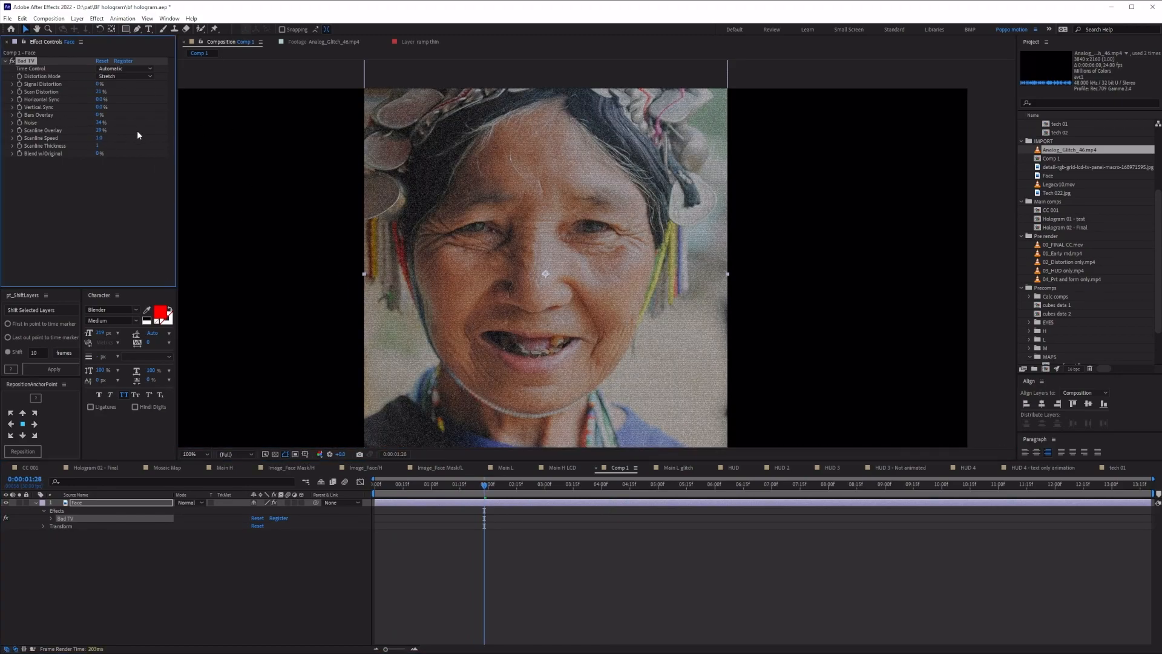
Step: Return to Hologram 02 - Final, solo the BAD TV layer and move the playhead to 0:00:04:26
{"action": "left_click", "coordinate": [403, 568]}
{"action": "left_click", "coordinate": [107, 470]}
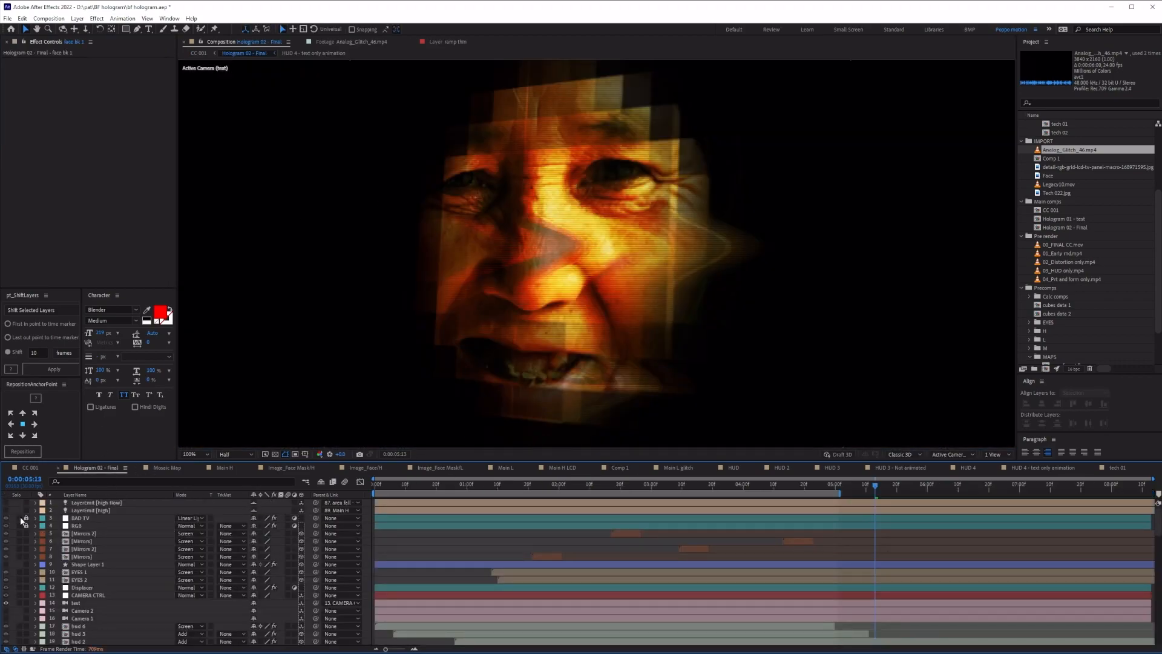
{"action": "mouse_move", "coordinate": [828, 492]}
{"action": "left_mouse_down"}
{"action": "mouse_move", "coordinate": [634, 486]}
{"action": "mouse_move", "coordinate": [824, 486]}
{"action": "left_mouse_up"}
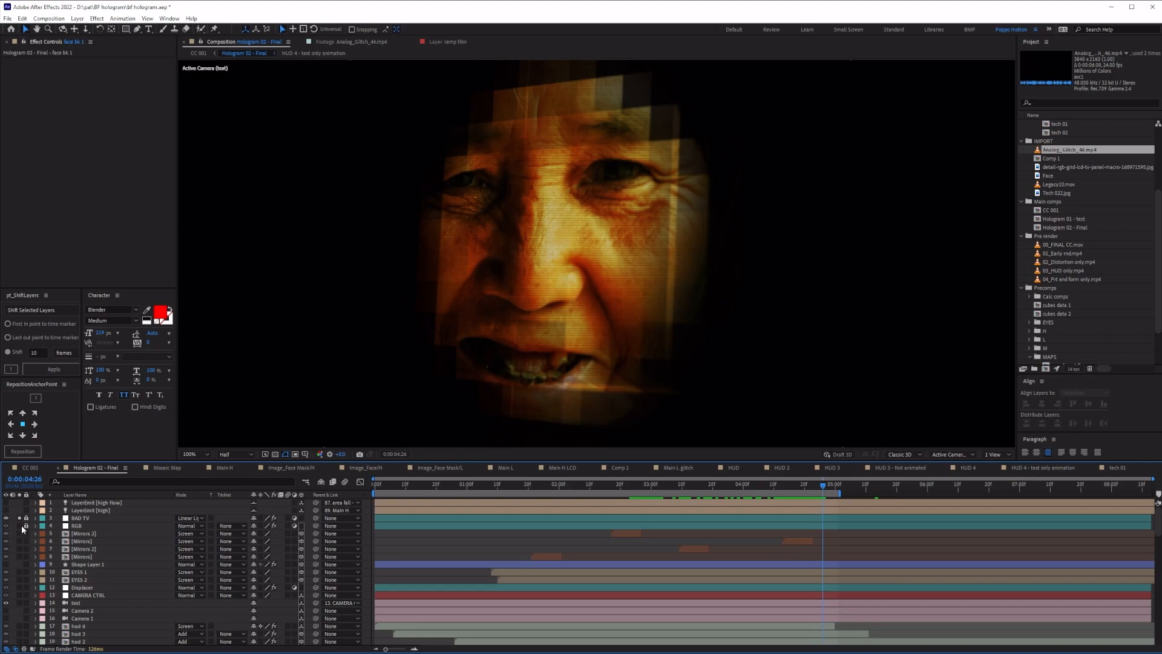
Step: Solo and unlock the RGB layer, and select it to show its effect settings
{"action": "left_click", "coordinate": [20, 526]}
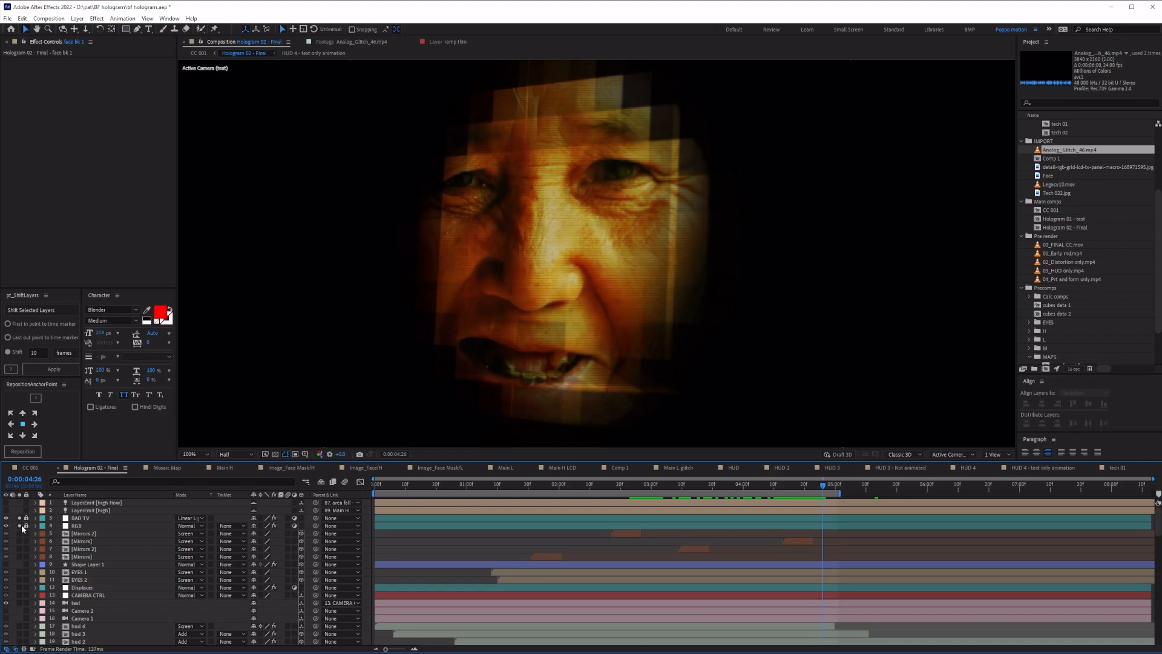
{"action": "left_click", "coordinate": [26, 526]}
{"action": "left_click", "coordinate": [76, 526]}
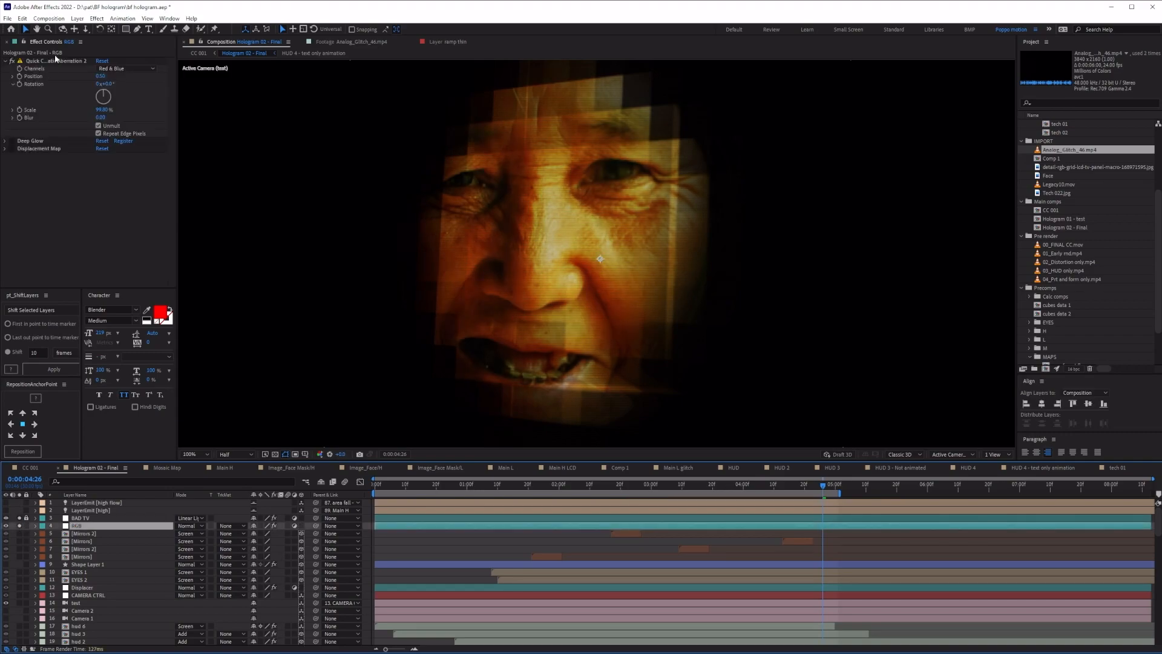
Step: Return to Comp 1 and remove the Bad TV effect from the Face layer
{"action": "left_click", "coordinate": [620, 467]}
{"action": "left_click", "coordinate": [124, 502]}
{"action": "left_click", "coordinate": [26, 61]}
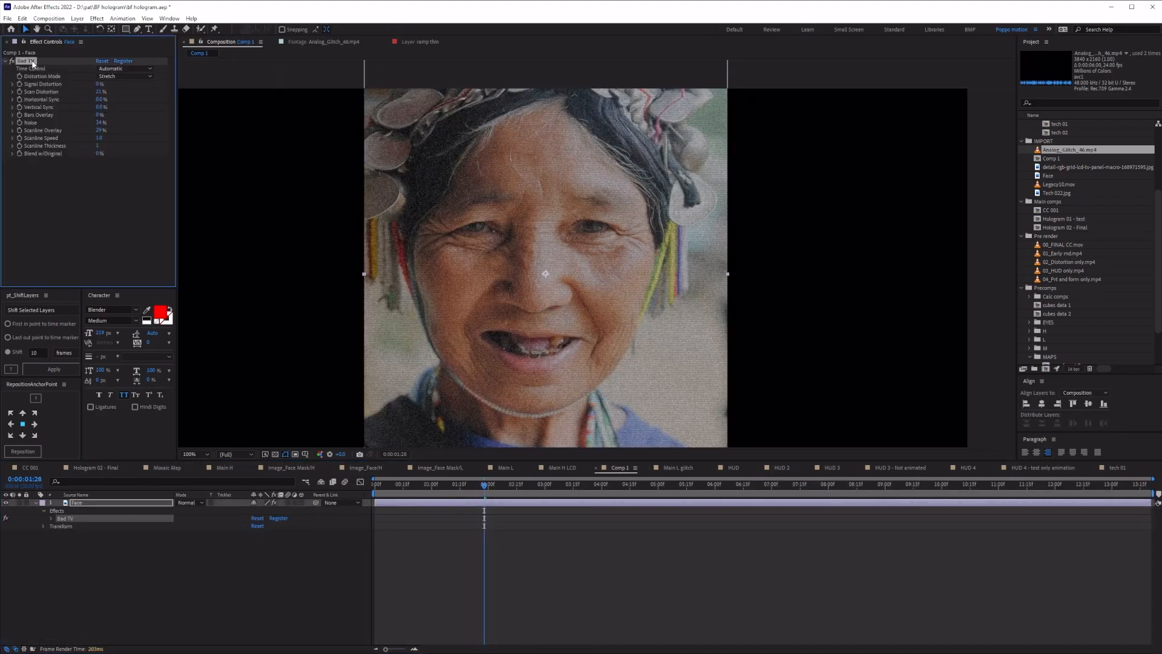
{"action": "key", "text": "Delete"}
Step: Try Quick Chromatic Aberration 2 on the Face layer with changed scale, rotation and position, and remove the effect
{"action": "key", "text": "ctrl+space"}
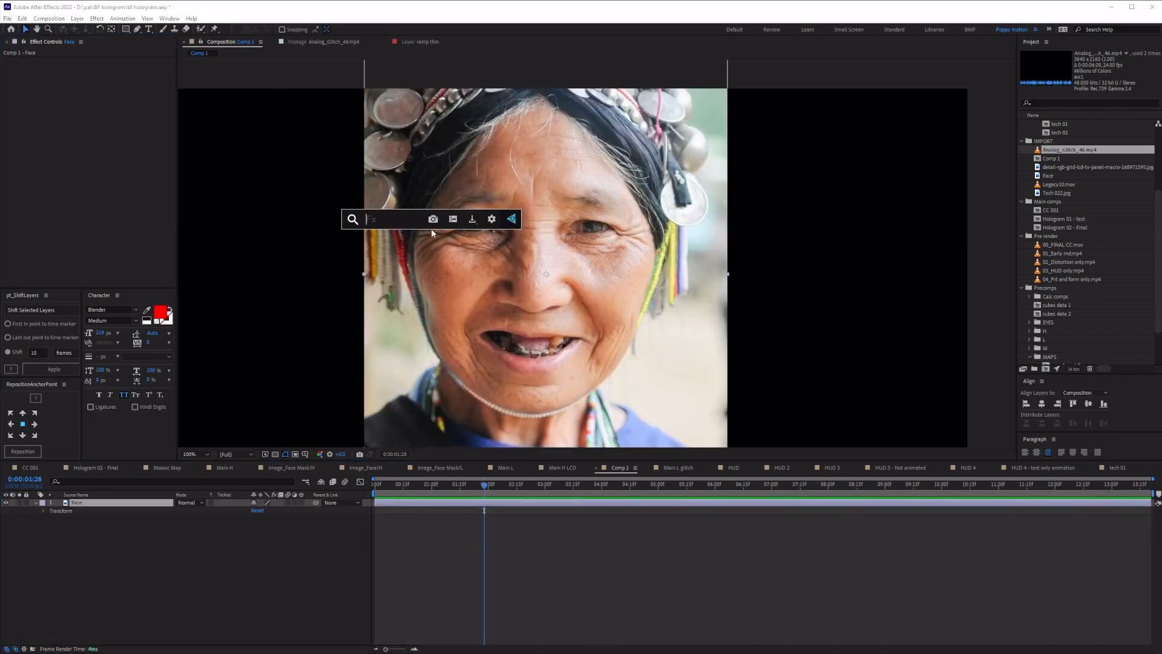
{"action": "type", "text": "quick"}
{"action": "key", "text": "Return"}
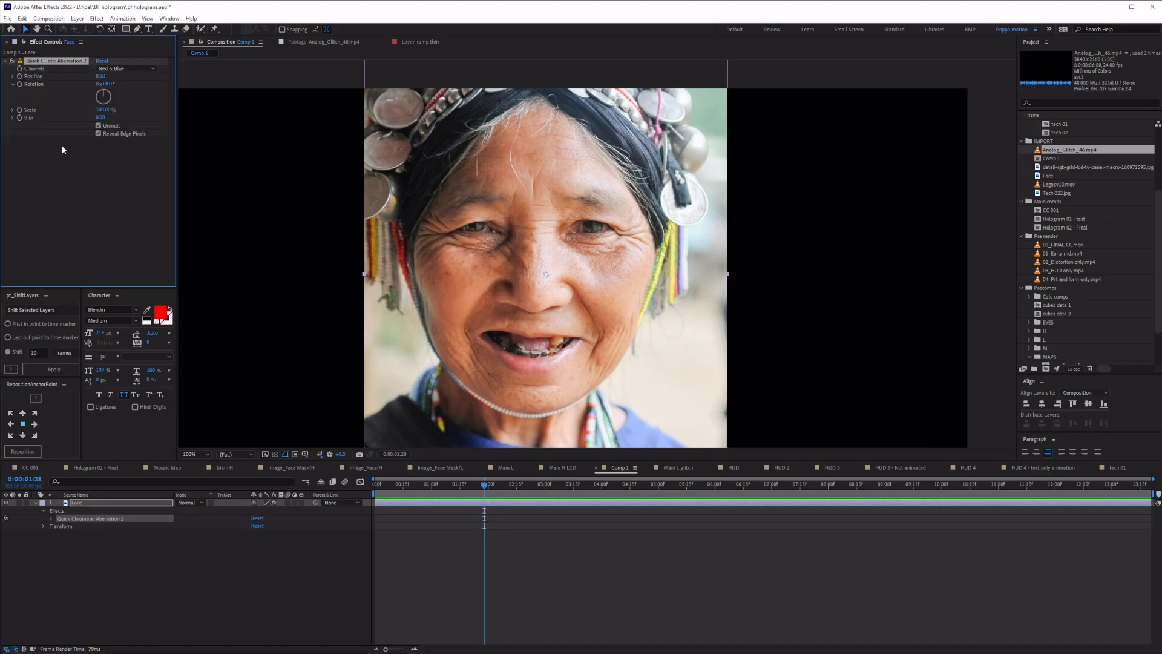
{"action": "left_click_drag", "start_coordinate": [104, 111], "coordinate": [276, 331]}
{"action": "left_click_drag", "start_coordinate": [100, 76], "coordinate": [128, 79]}
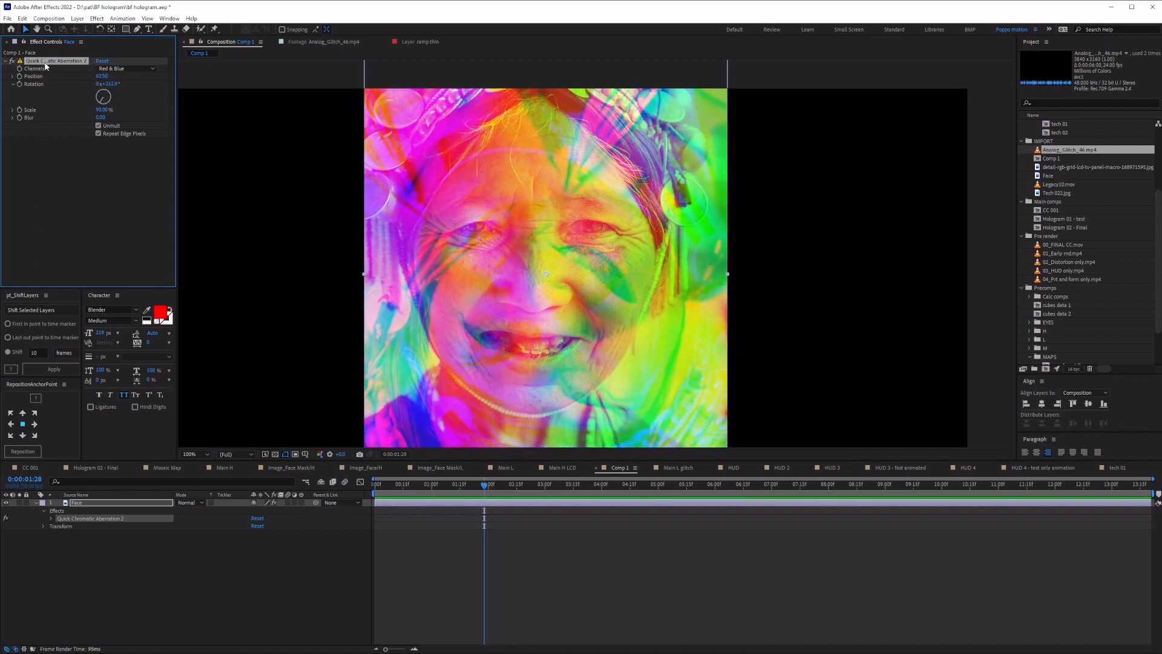
{"action": "key", "text": "Delete"}
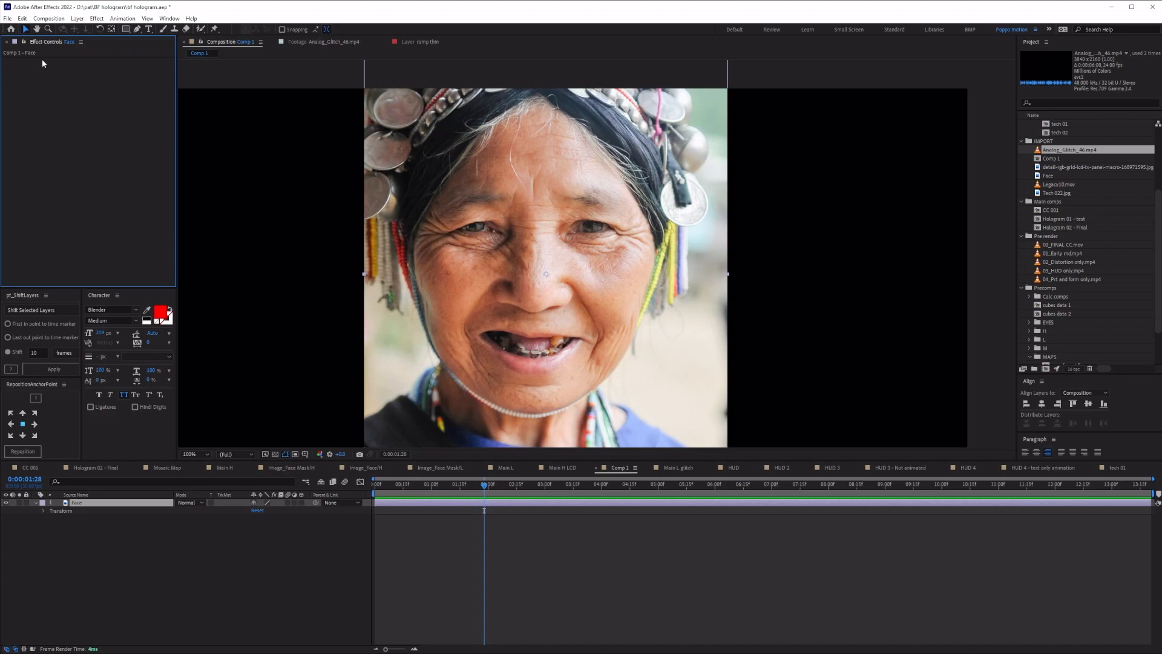
{"action": "key", "text": "ctrl+space"}
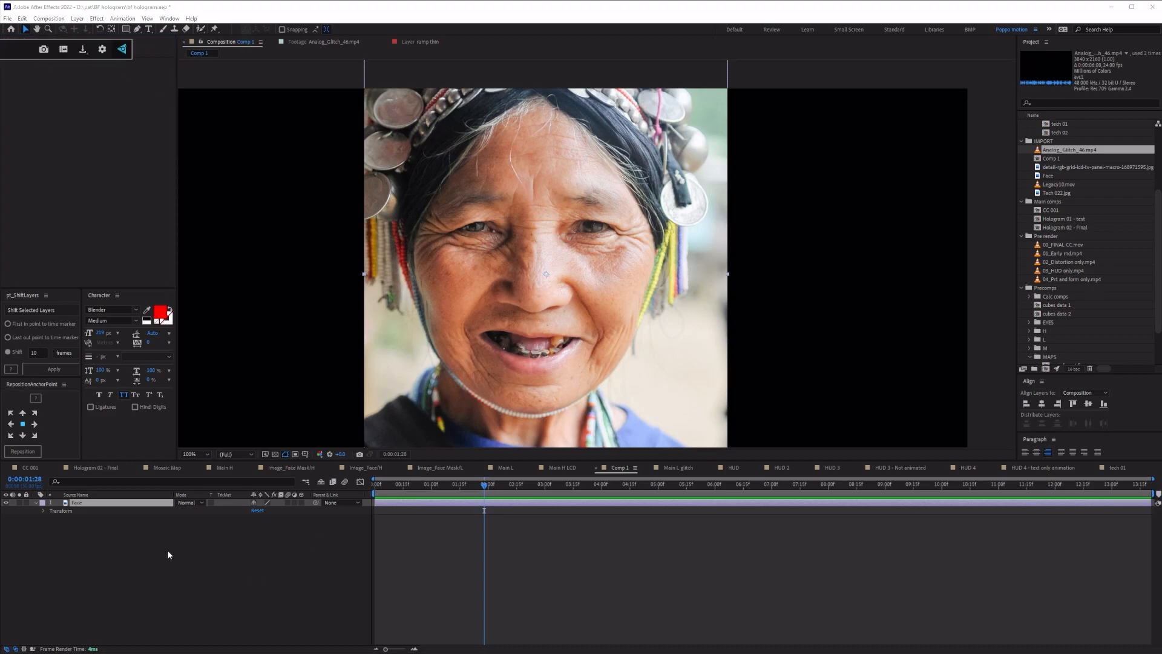
{"action": "type", "text": "dis"}
{"action": "left_click", "coordinate": [148, 531]}
{"action": "left_click", "coordinate": [122, 503]}
{"action": "left_click", "coordinate": [198, 573]}
{"action": "left_click", "coordinate": [145, 504]}
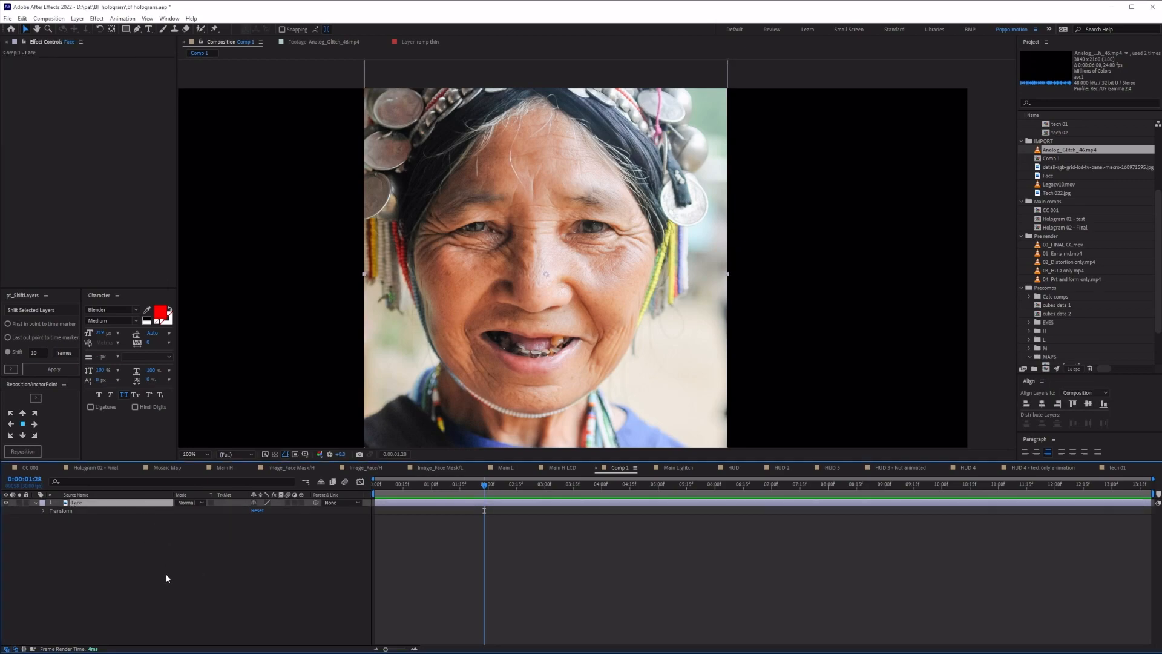
{"action": "left_click", "coordinate": [167, 570]}
{"action": "left_click", "coordinate": [124, 503]}
Step: Return to Hologram 02 - Final, solo the Displacer layer and show its Displacer Pro settings and map layer
{"action": "left_click", "coordinate": [86, 468]}
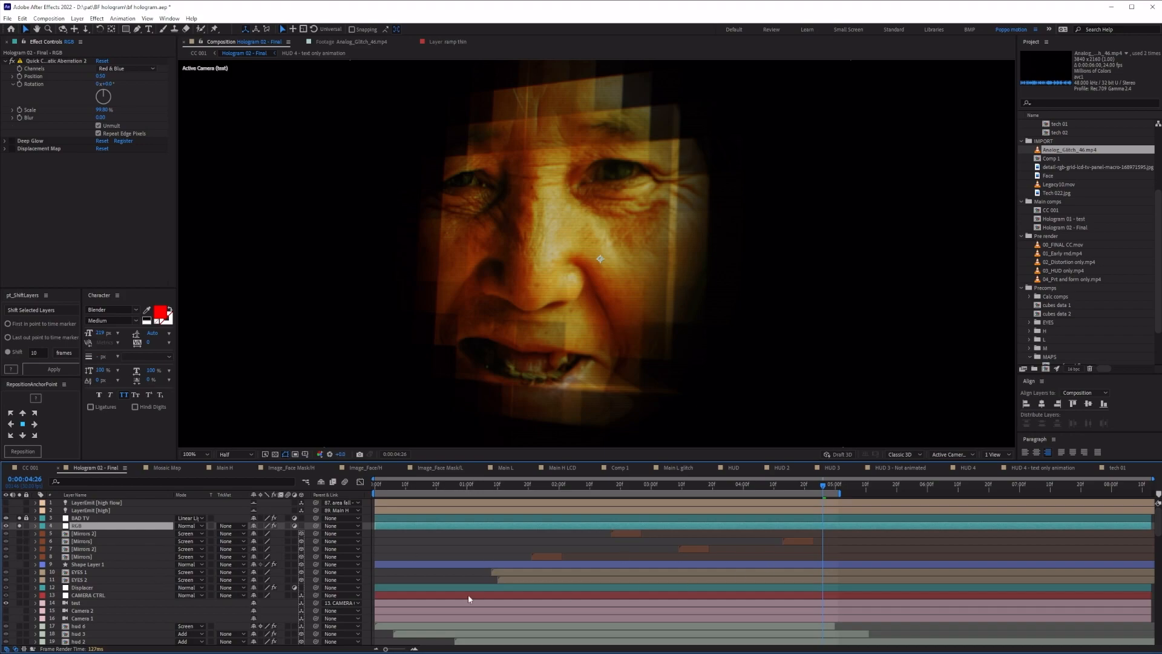
{"action": "left_click", "coordinate": [90, 591]}
{"action": "left_click", "coordinate": [114, 70]}
{"action": "left_click", "coordinate": [57, 59]}
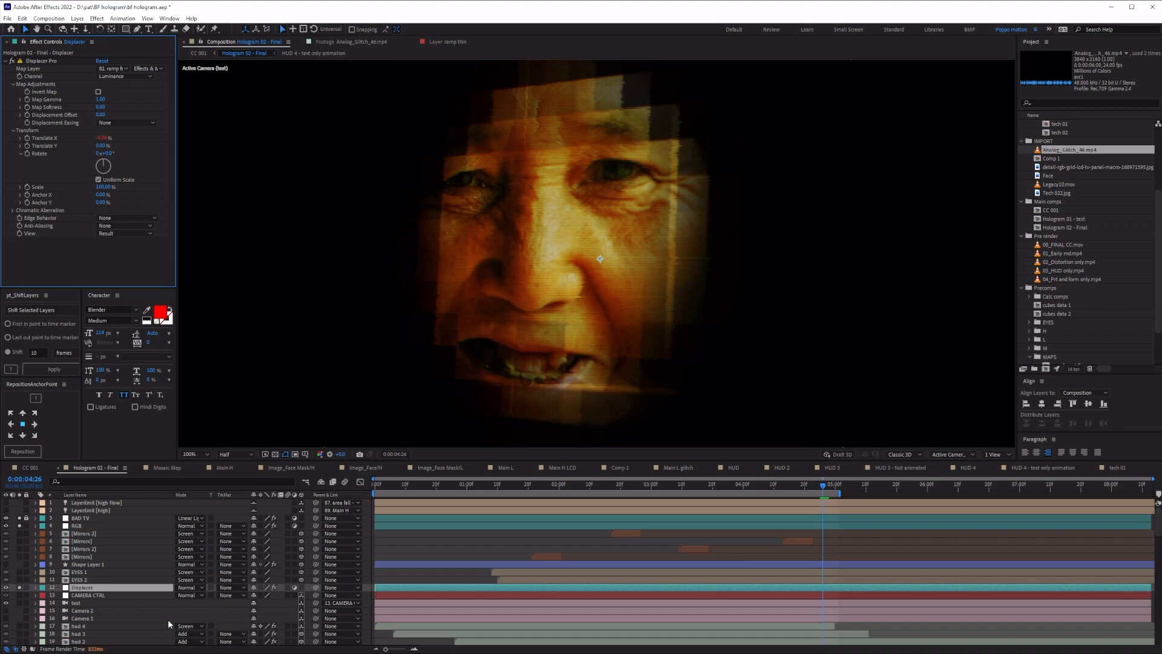
Step: Select the ramp fat map layer and examine its stack of Fractal Noise and Gaussian Blur effects
{"action": "scroll", "coordinate": [77, 590], "scroll_direction": "down", "scroll_amount": 20}
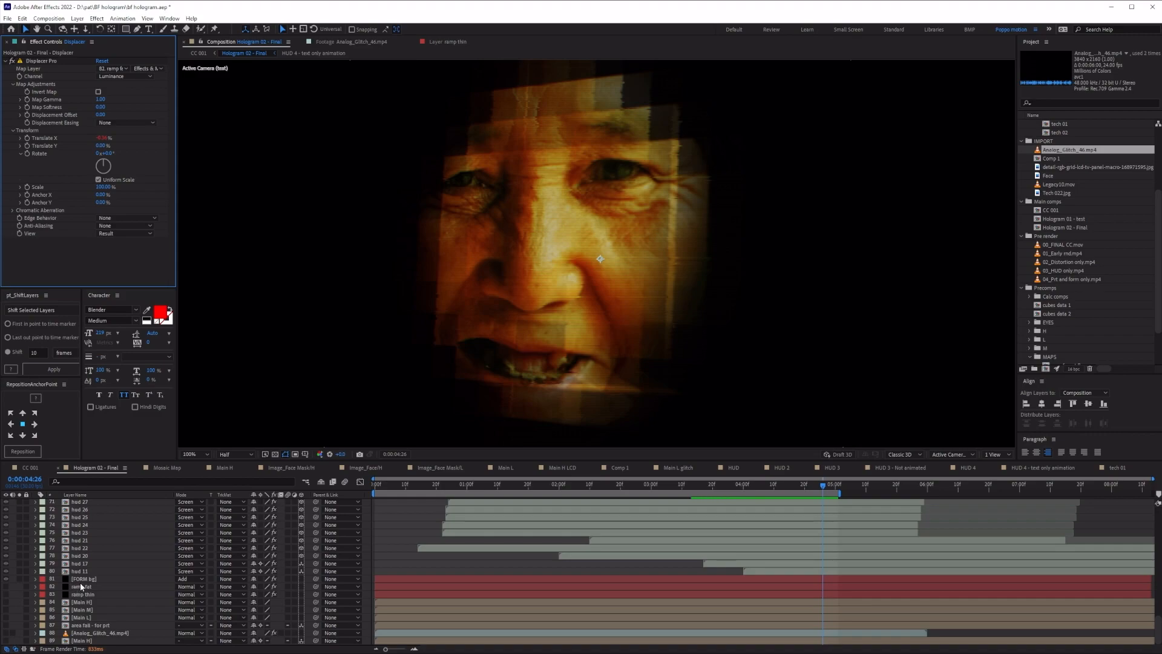
{"action": "left_click", "coordinate": [11, 586]}
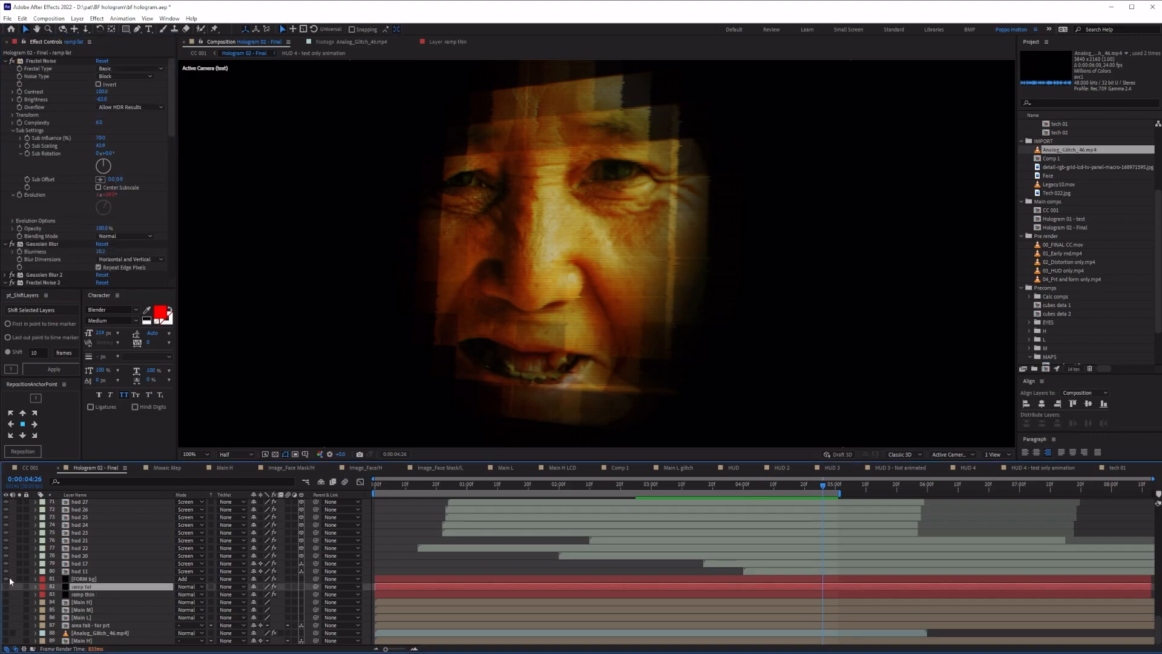
{"action": "left_click", "coordinate": [5, 62]}
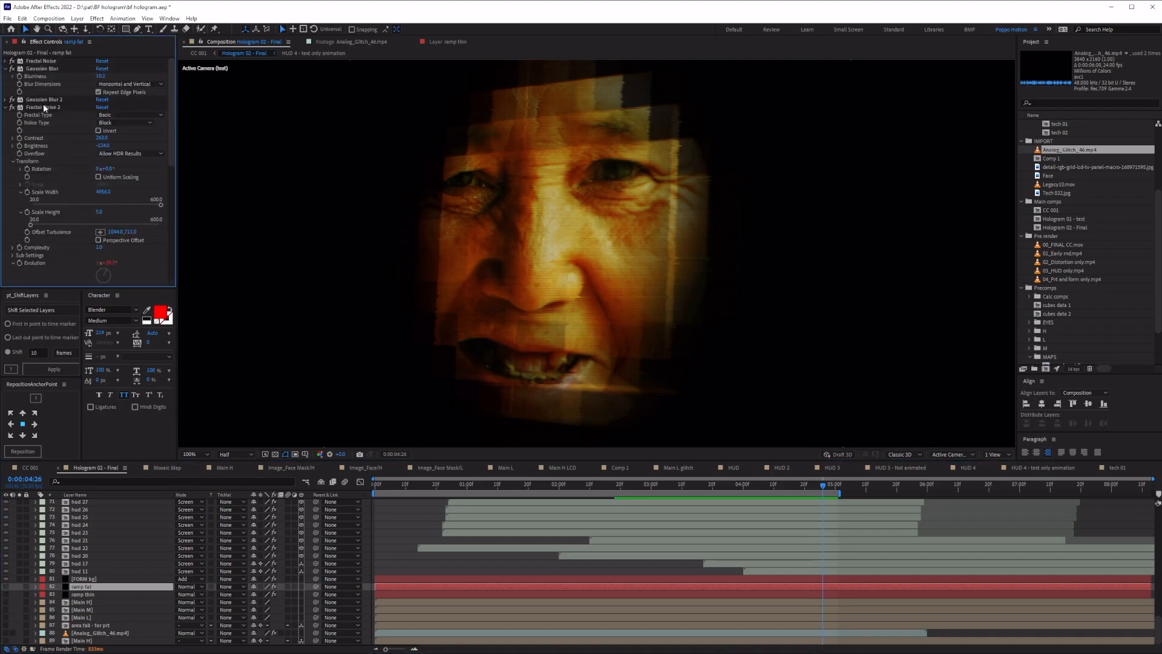
{"action": "left_click", "coordinate": [7, 108]}
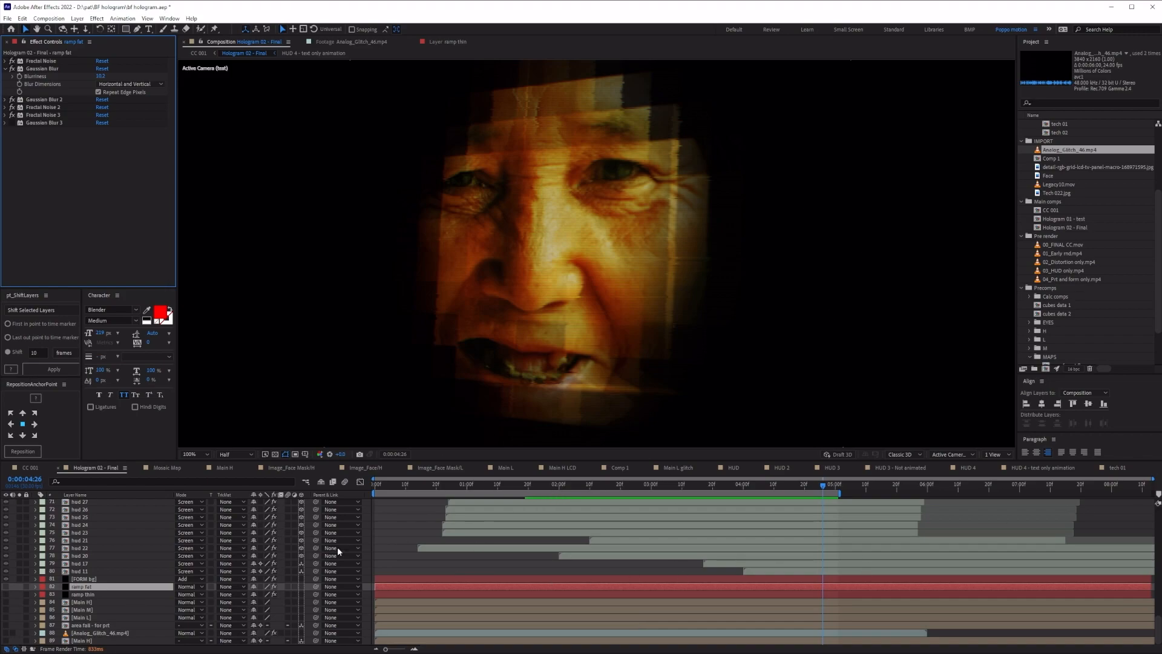
Step: Open the Mosaic Map composition behind the mosaic fx 3 layer, scrub through it, and return to Hologram 02 - Final
{"action": "scroll", "coordinate": [96, 612], "scroll_direction": "up", "scroll_amount": 12}
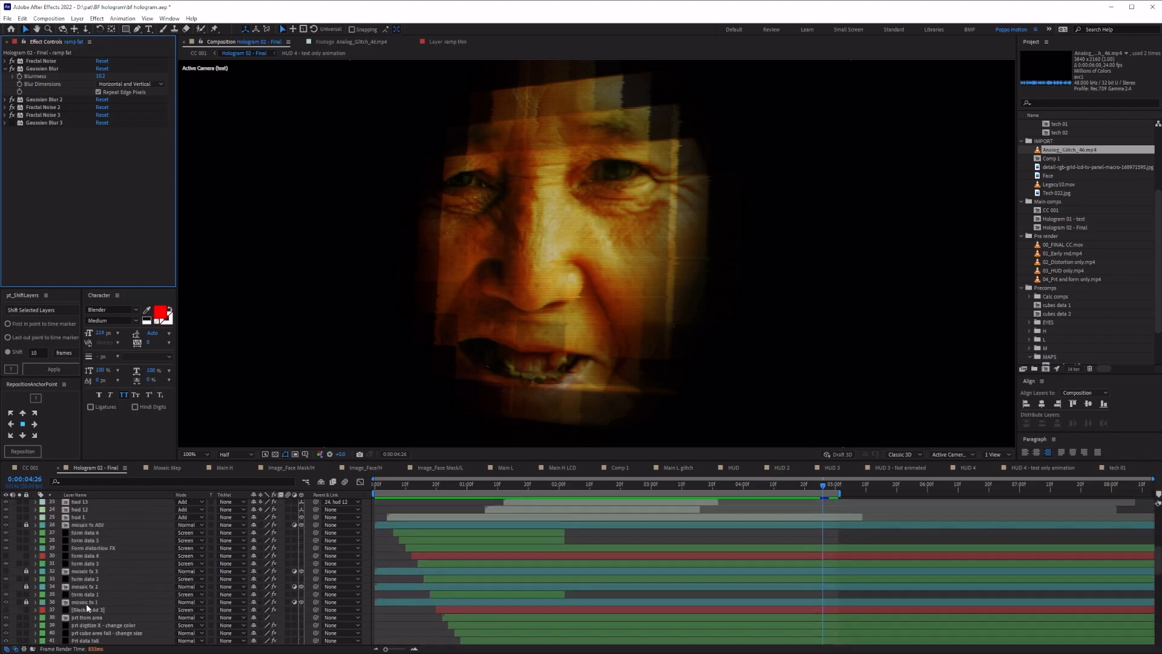
{"action": "double_click", "coordinate": [88, 571]}
{"action": "left_click_drag", "start_coordinate": [690, 485], "coordinate": [436, 492]}
{"action": "left_click", "coordinate": [240, 53]}
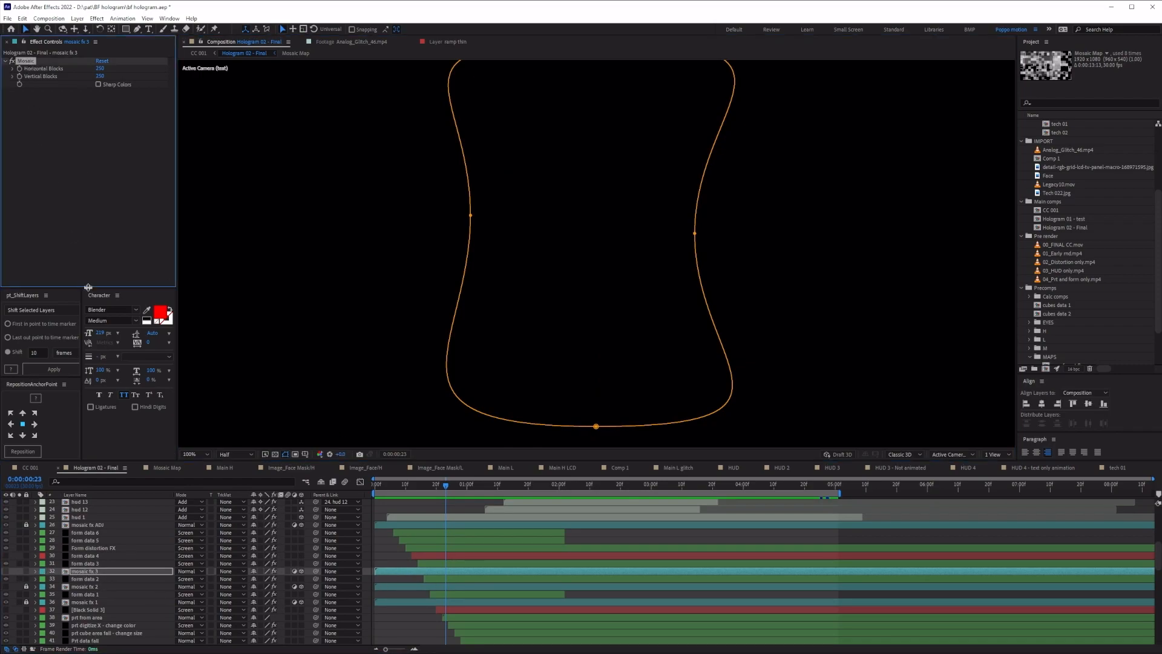
Step: Paste a copy of the mosaic fx 3 layer above the Face layer in Comp 1 and view it at 100%
{"action": "left_click", "coordinate": [619, 467]}
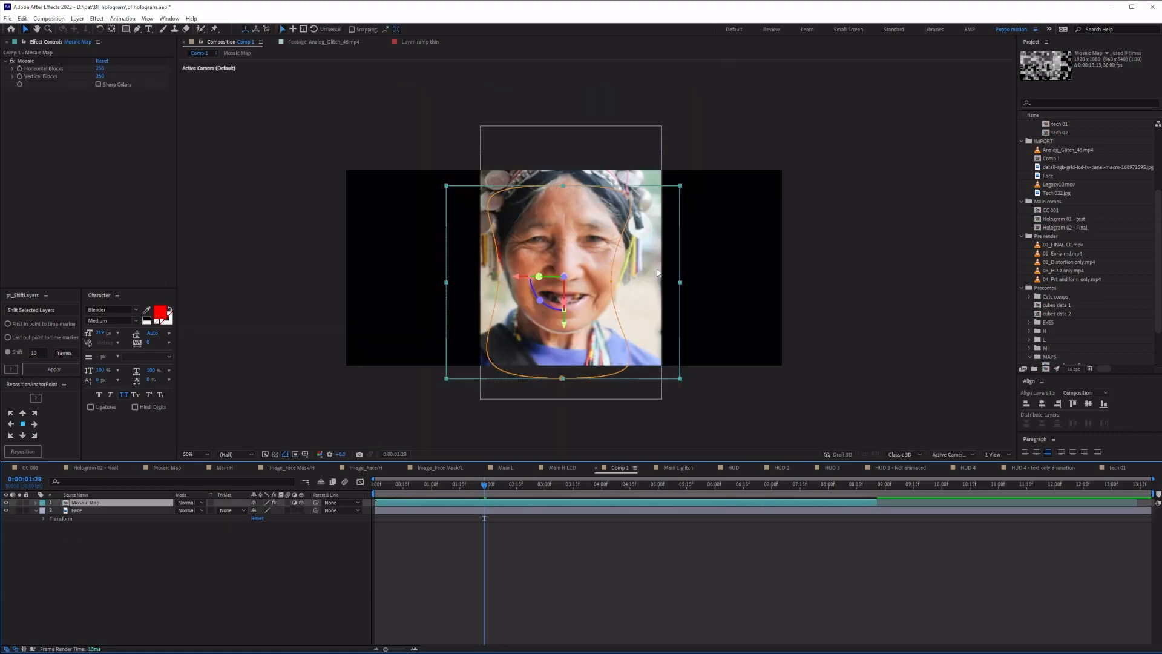
{"action": "scroll", "coordinate": [657, 272], "scroll_direction": "up", "scroll_amount": 1}
{"action": "left_click", "coordinate": [390, 539]}
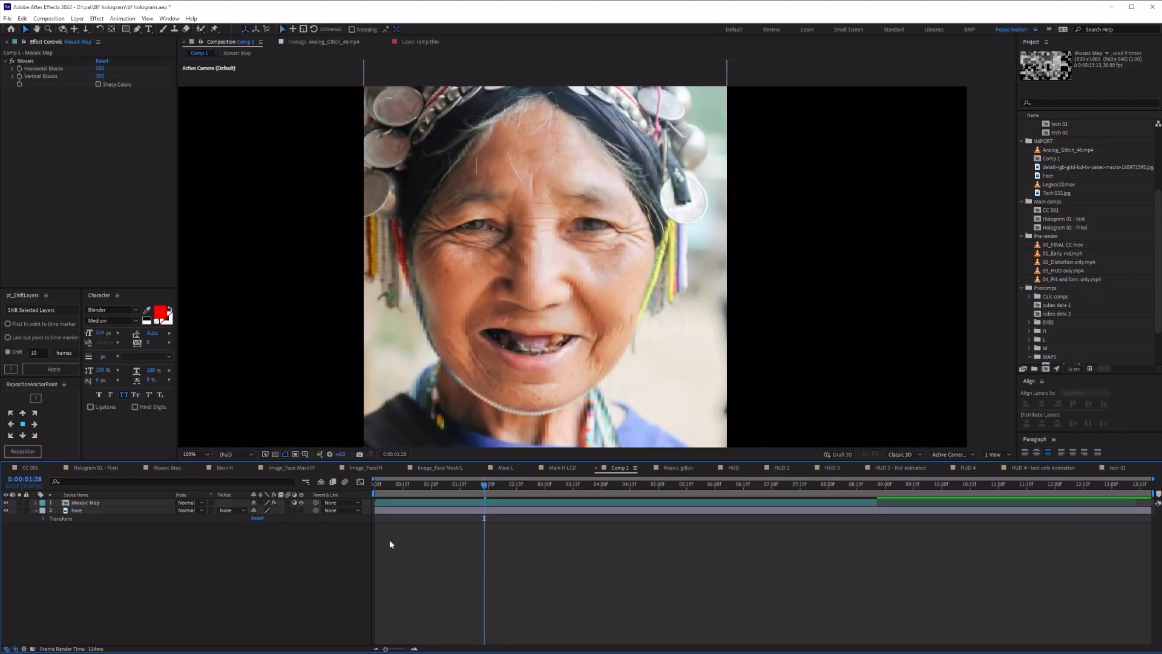
Step: Switch off the Mosaic Map layer's Adjustment Layer setting, preview its animated blocks up to 0:00:04:07, and switch the setting back on
{"action": "left_click", "coordinate": [294, 502]}
{"action": "left_click_drag", "start_coordinate": [456, 483], "coordinate": [590, 496]}
{"action": "key", "text": "space"}
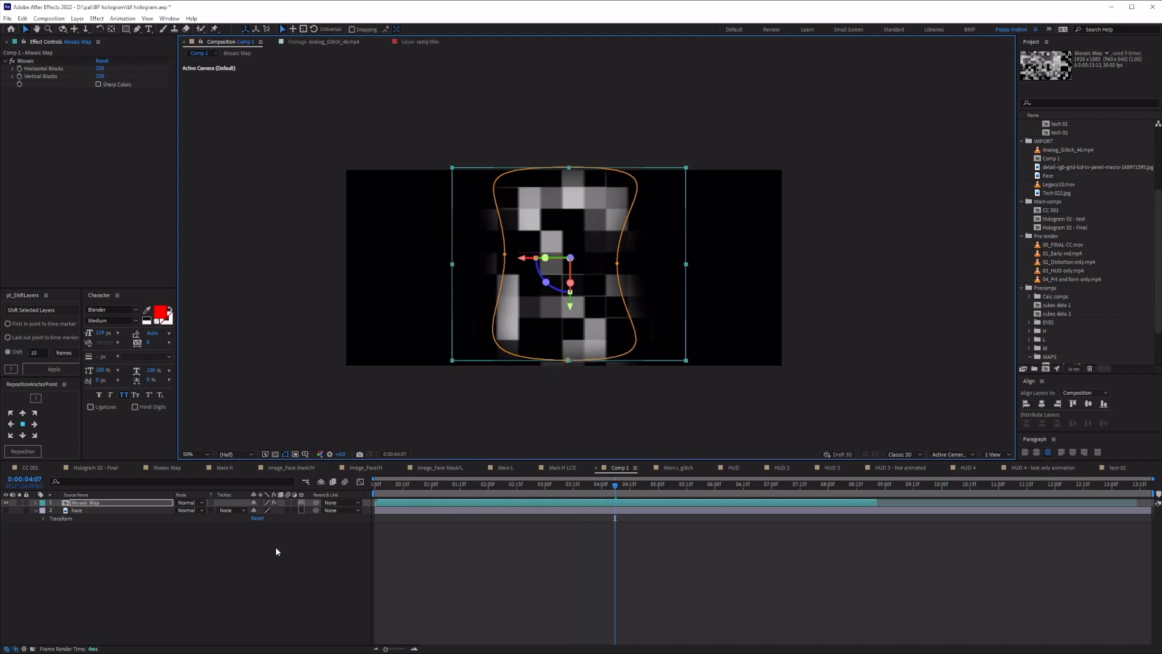
{"action": "left_click", "coordinate": [295, 503]}
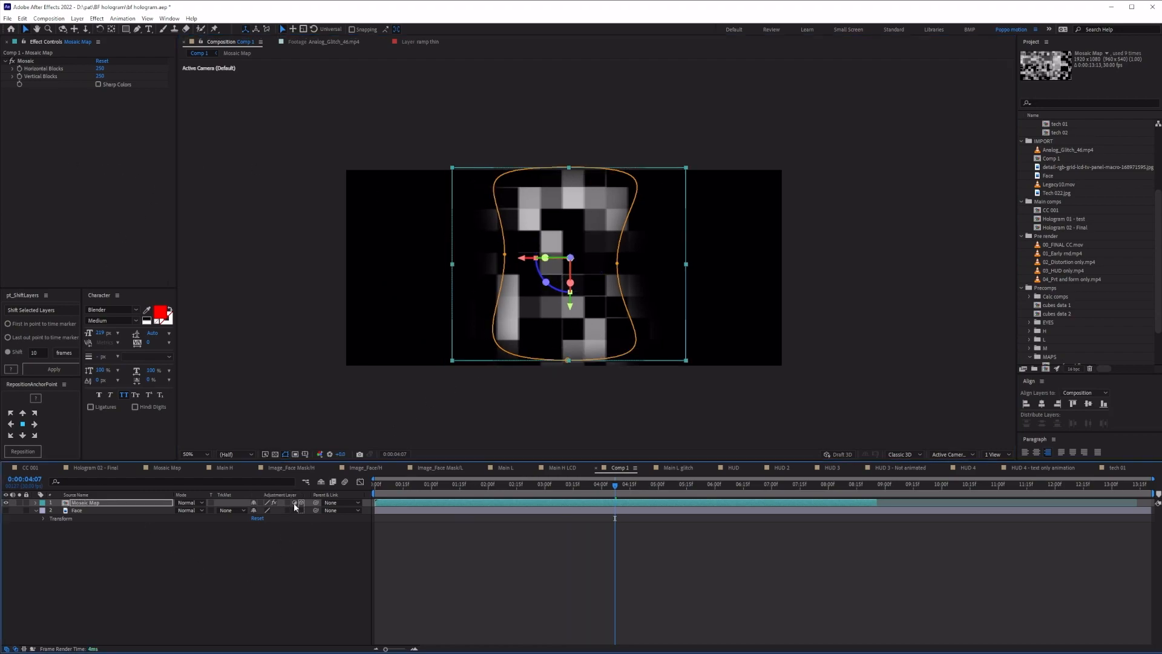
Step: Replace the Mosaic Map layer in Comp 1 with a new solid and make the Face layer visible
{"action": "left_click", "coordinate": [211, 567]}
{"action": "left_click", "coordinate": [126, 503]}
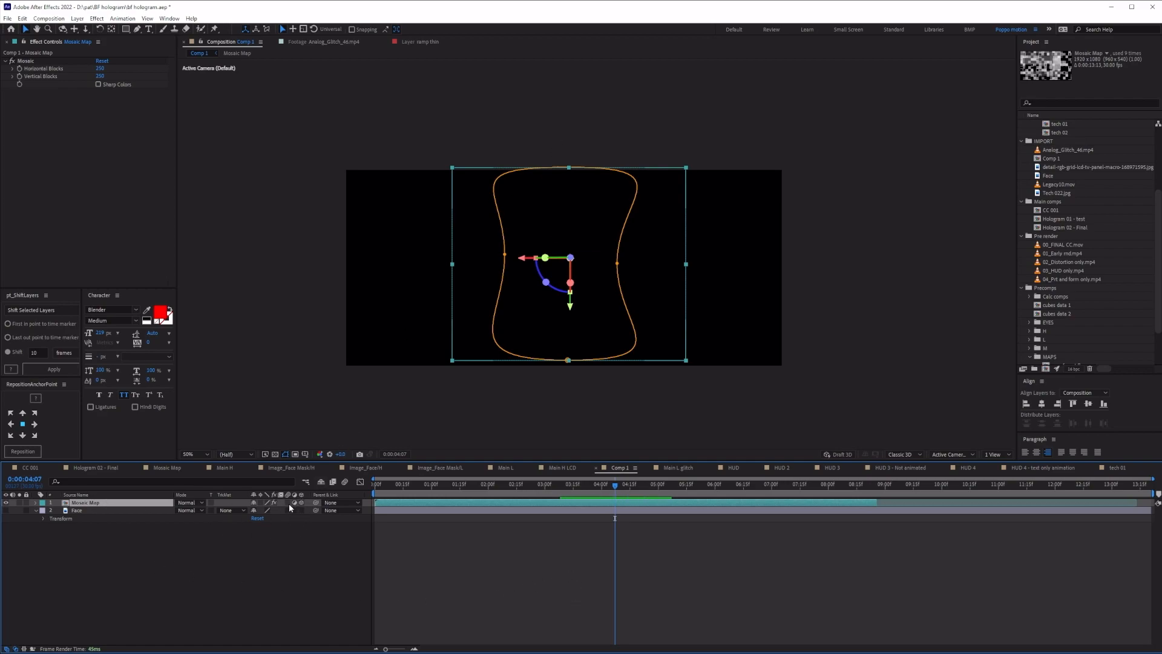
{"action": "left_click", "coordinate": [189, 575]}
{"action": "key", "text": "ctrl+y"}
{"action": "key", "text": "Return"}
{"action": "left_click", "coordinate": [152, 511]}
{"action": "key", "text": "Delete"}
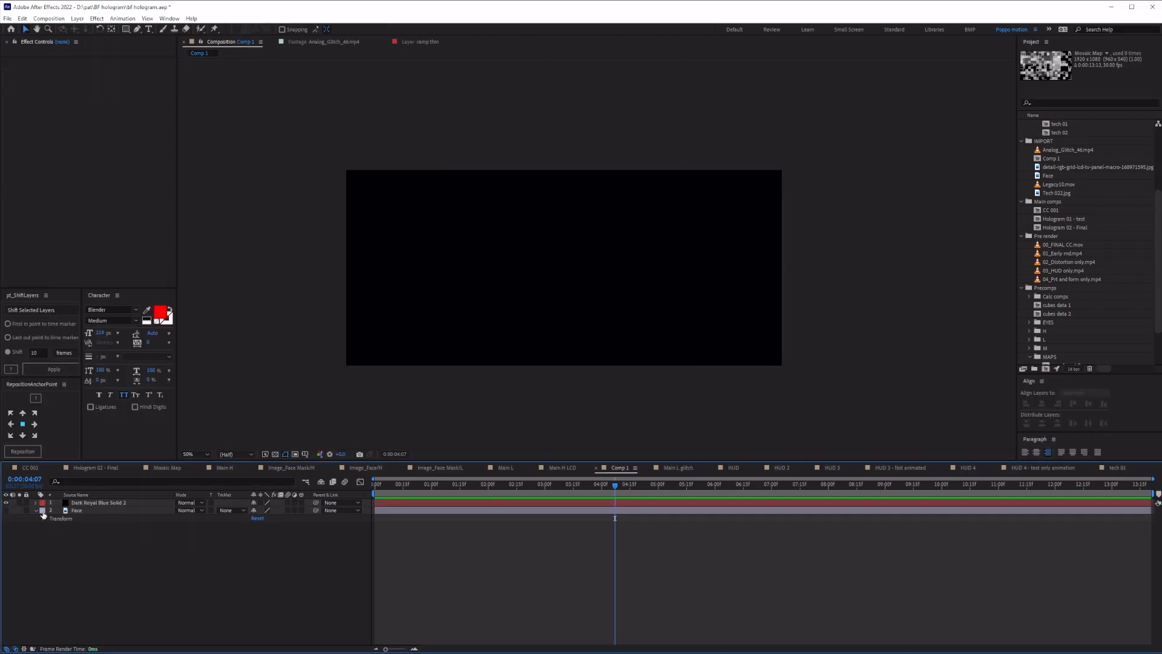
{"action": "left_click", "coordinate": [6, 510]}
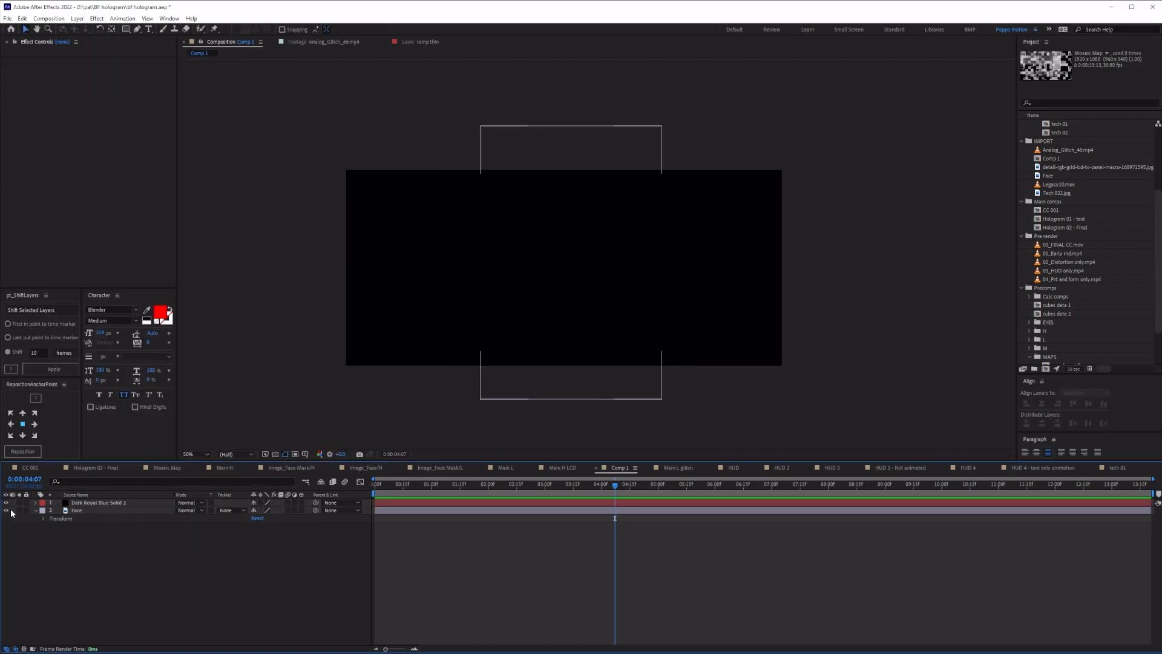
Step: Apply the Mosaic effect to the solid above the Face layer and switch the solid to an adjustment layer
{"action": "left_click", "coordinate": [97, 504]}
{"action": "key", "text": "ctrl+space"}
{"action": "type", "text": "mosaic"}
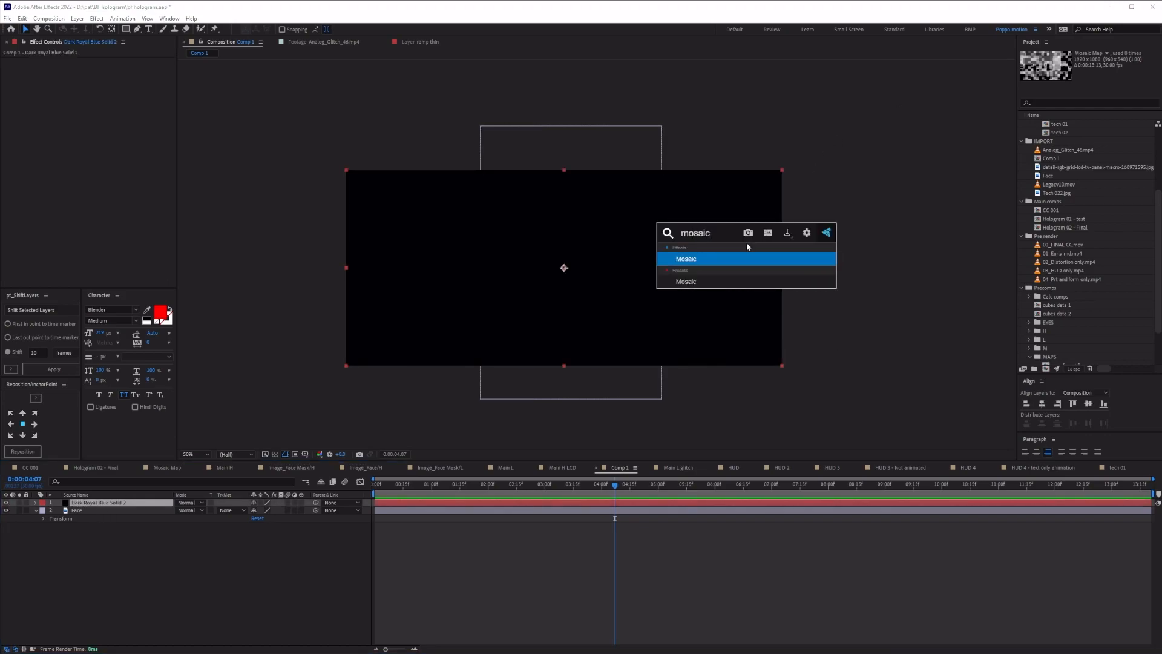
{"action": "key", "text": "Return"}
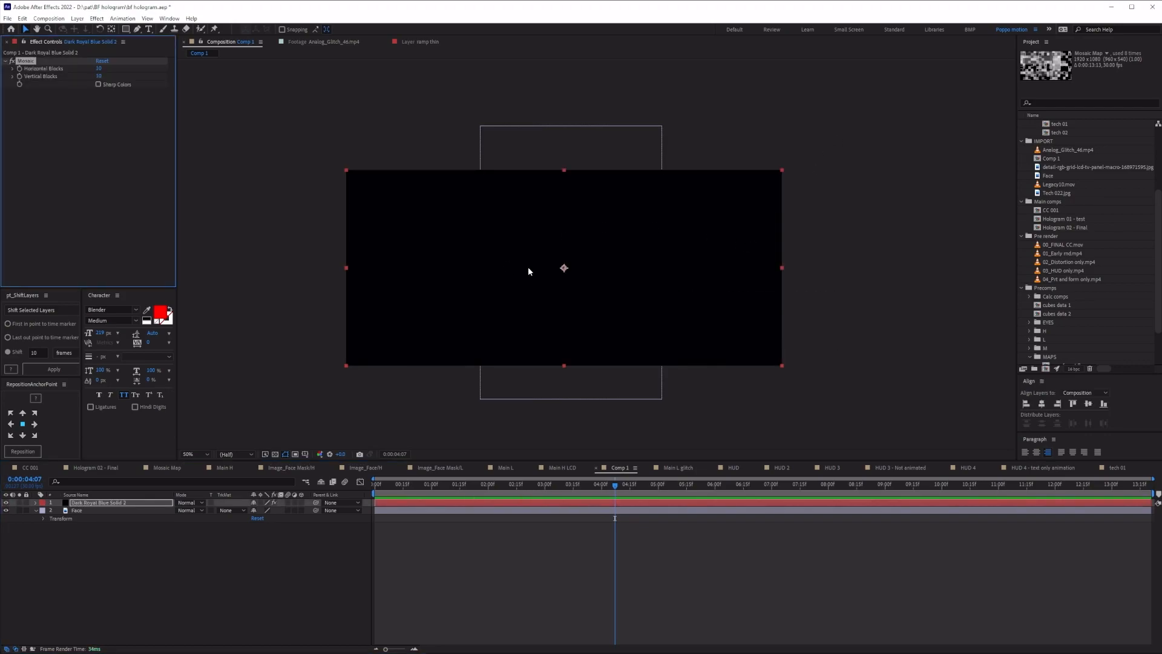
{"action": "left_click", "coordinate": [294, 503]}
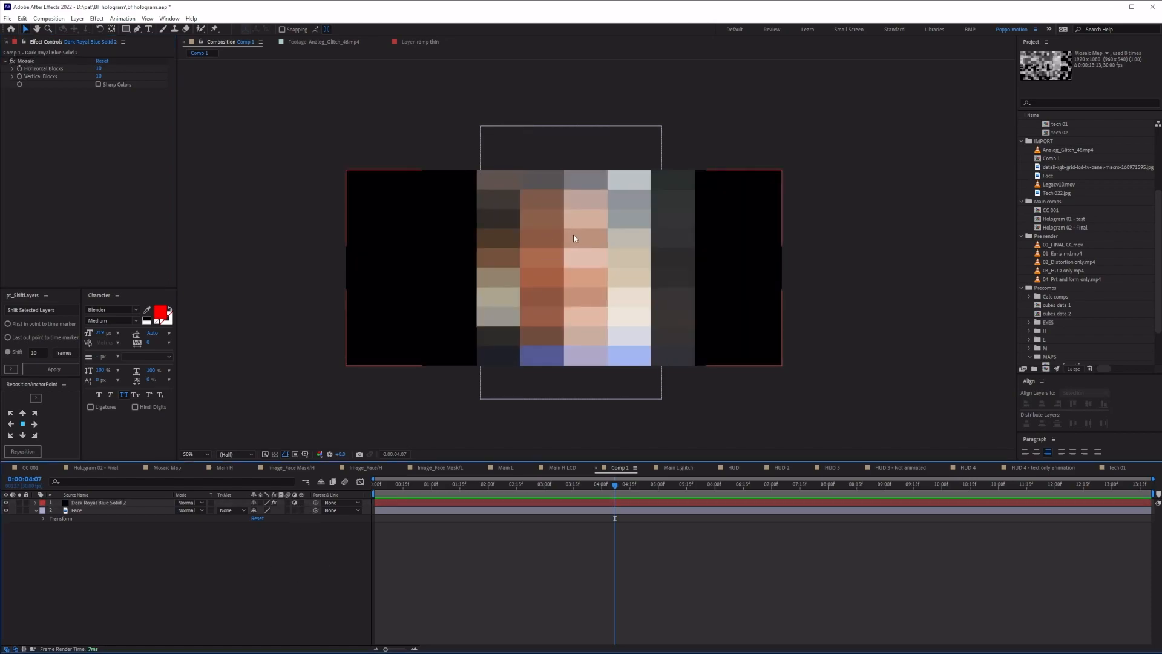
Step: Replace the solid with a new adjustment layer carrying the Mosaic effect, and toggle its Adjustment Layer setting off and on
{"action": "left_click", "coordinate": [105, 503]}
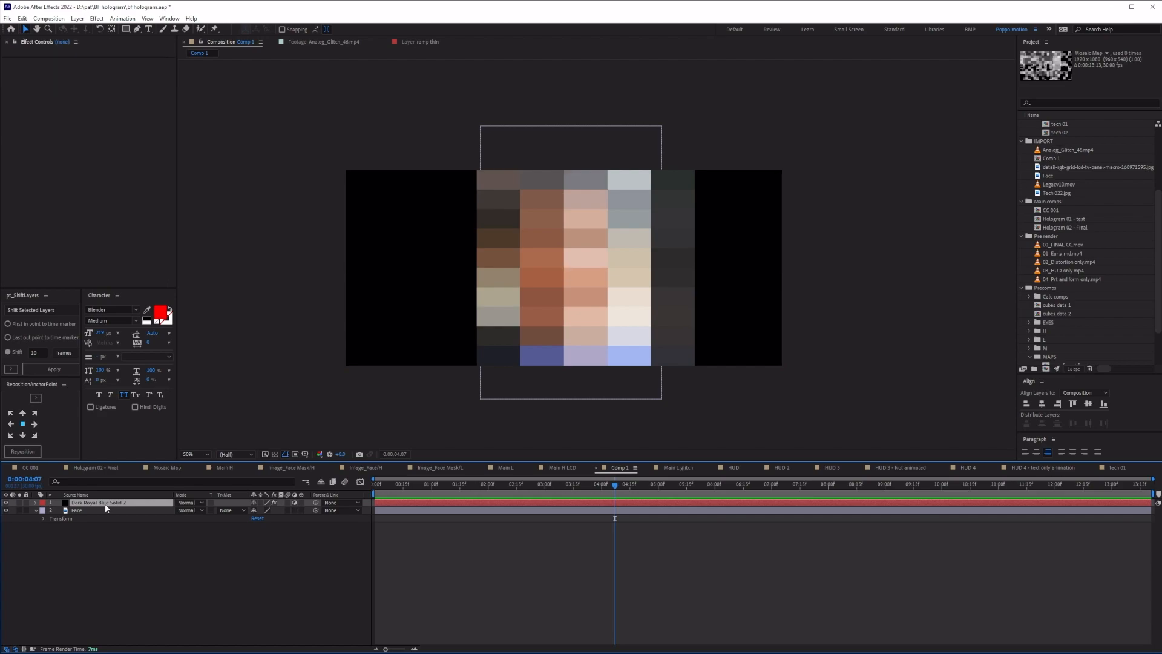
{"action": "key", "text": "Delete"}
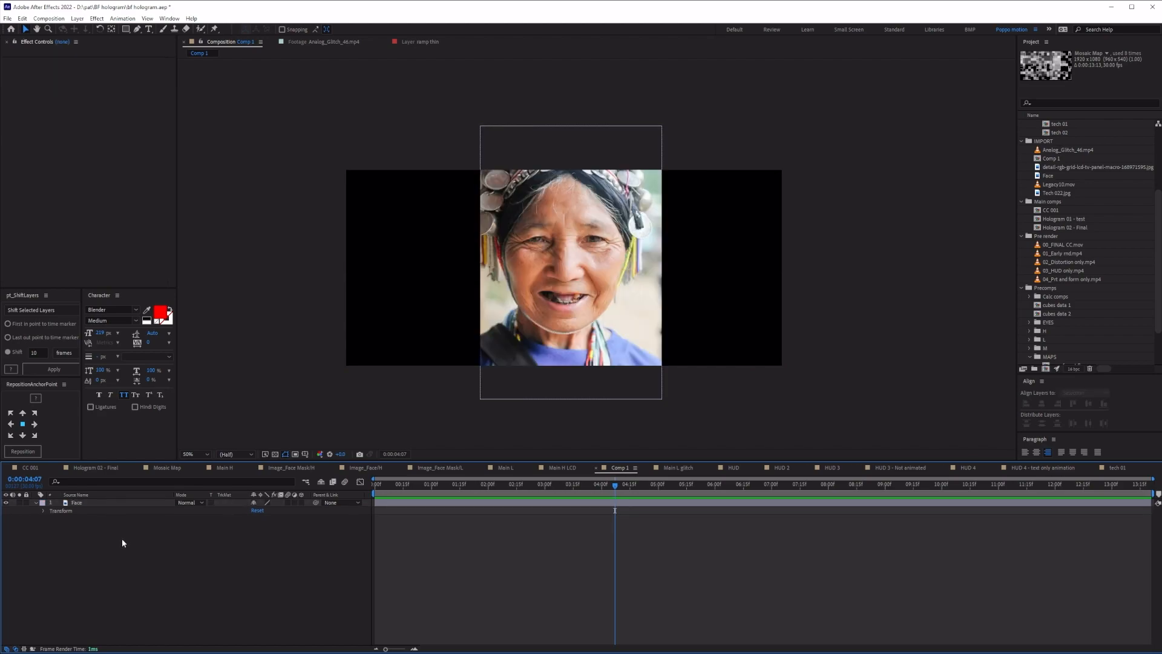
{"action": "key", "text": "ctrl+alt+y"}
{"action": "key", "text": "ctrl+space"}
{"action": "type", "text": "mosai"}
{"action": "key", "text": "Return"}
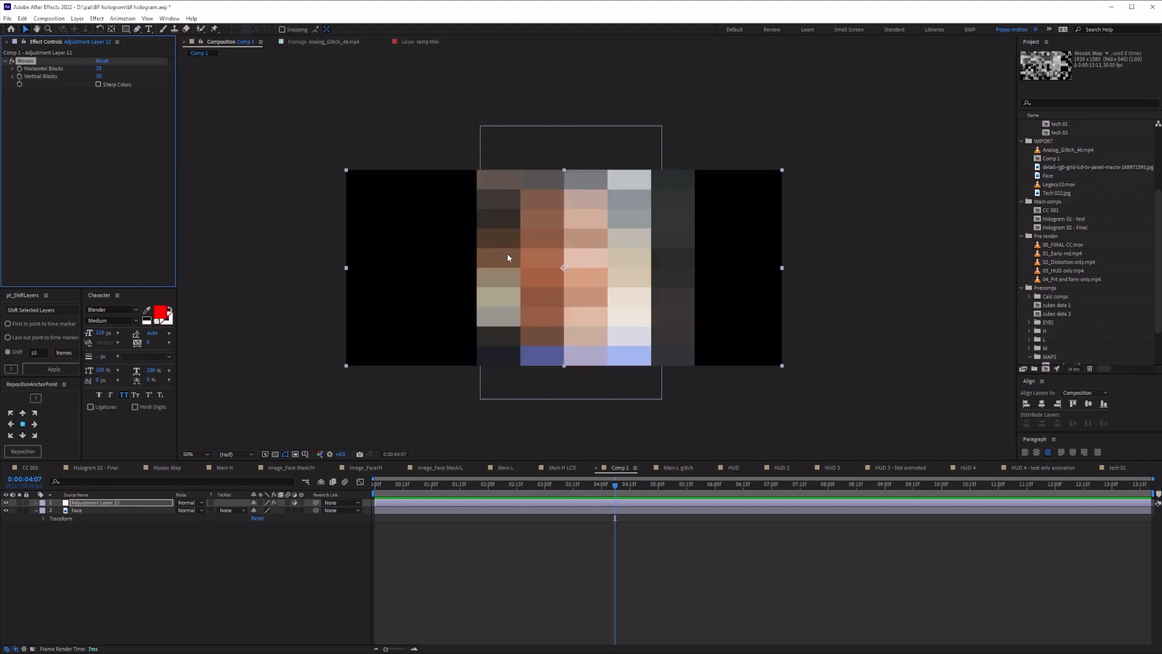
{"action": "left_click", "coordinate": [294, 503]}
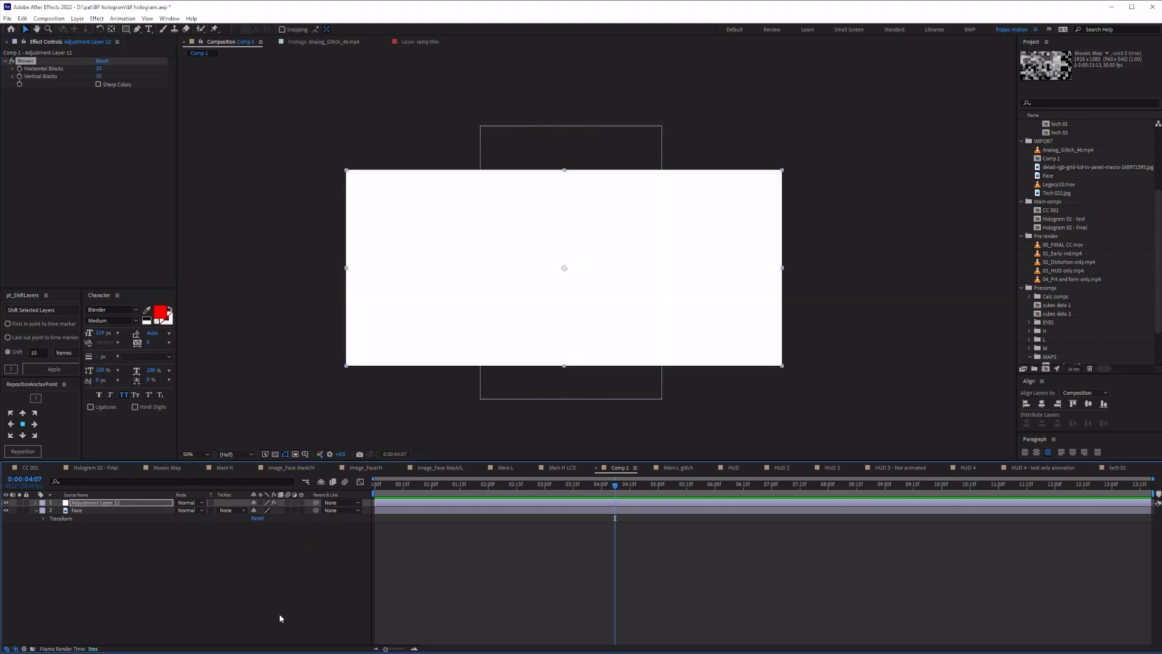
{"action": "left_click", "coordinate": [294, 503]}
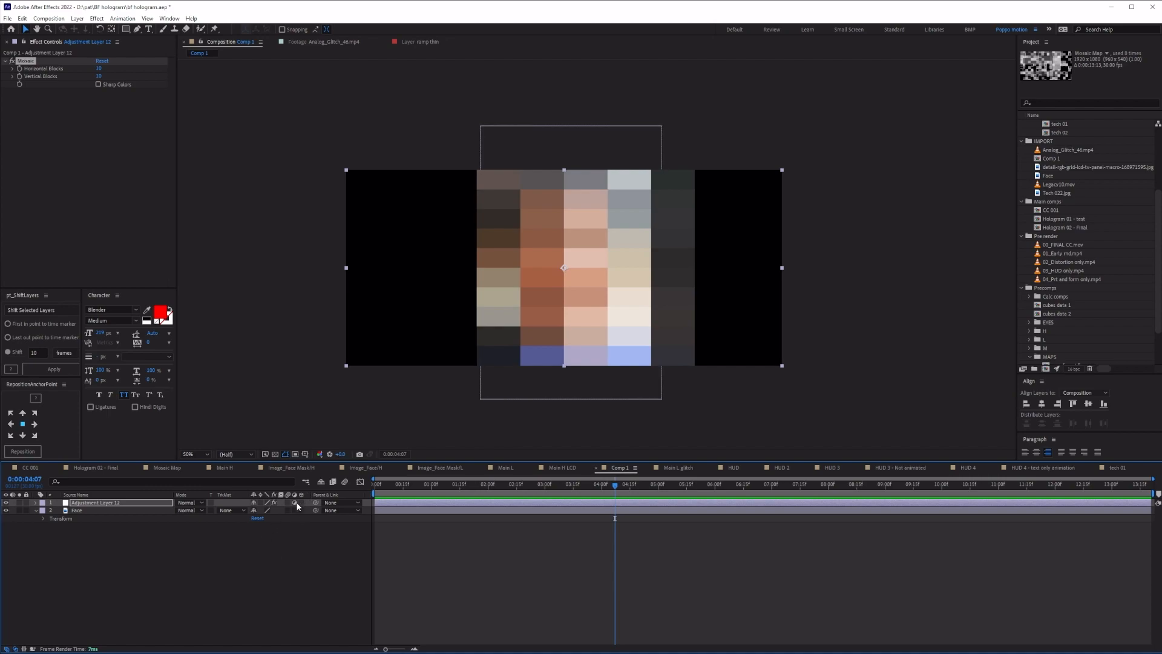
Step: Paste the Mosaic Map layer back above the Face layer and delete the temporary adjustment layer
{"action": "left_click", "coordinate": [115, 502]}
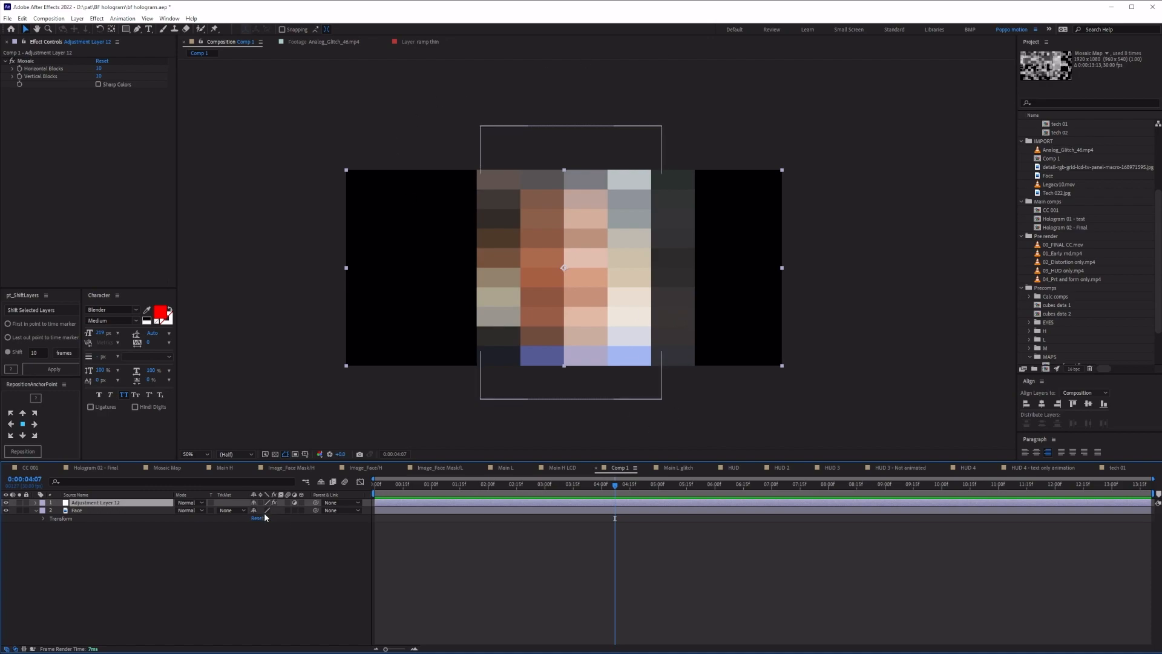
{"action": "key", "text": "ctrl+v"}
{"action": "left_click", "coordinate": [91, 512]}
{"action": "key", "text": "Delete"}
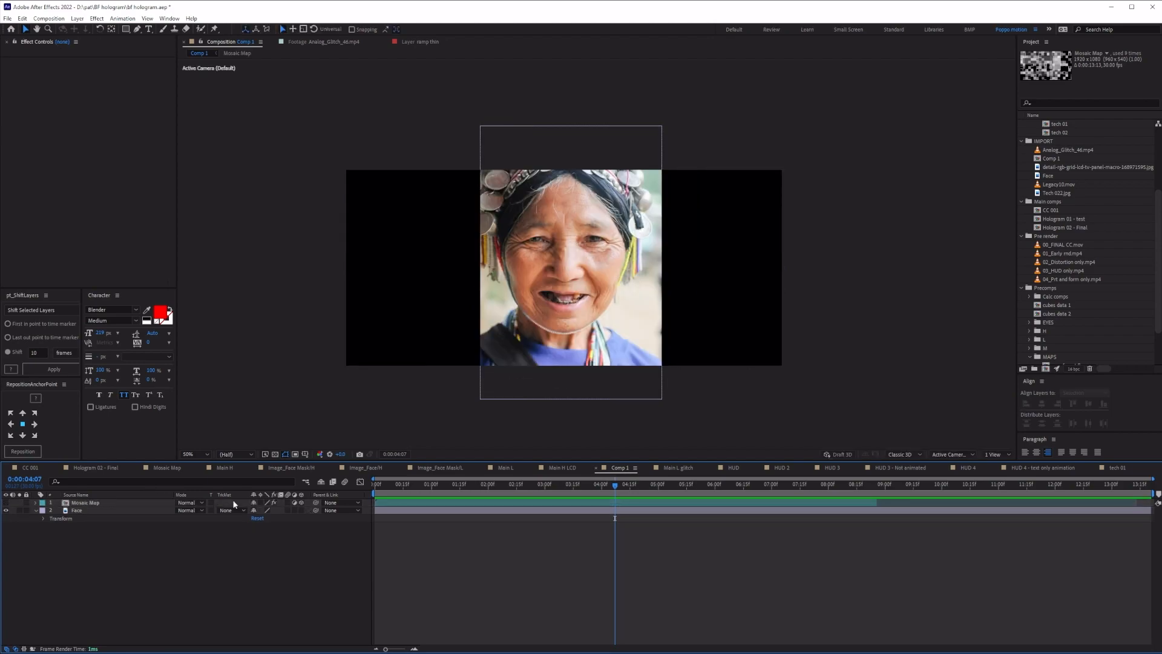
Step: Make the Mosaic Map layer visible and inspect its pixelation of the face up close and at 100%
{"action": "left_click", "coordinate": [85, 502]}
{"action": "scroll", "coordinate": [611, 354], "scroll_direction": "up", "scroll_amount": 2}
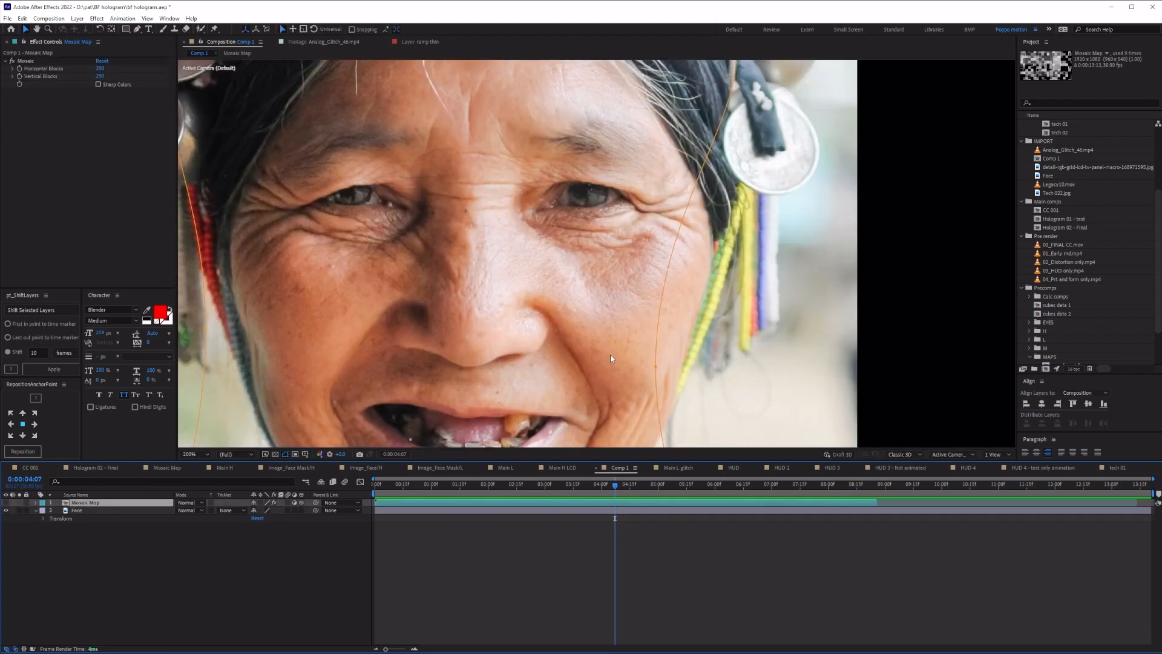
{"action": "scroll", "coordinate": [611, 355], "scroll_direction": "down", "scroll_amount": 1}
{"action": "left_click", "coordinate": [7, 503]}
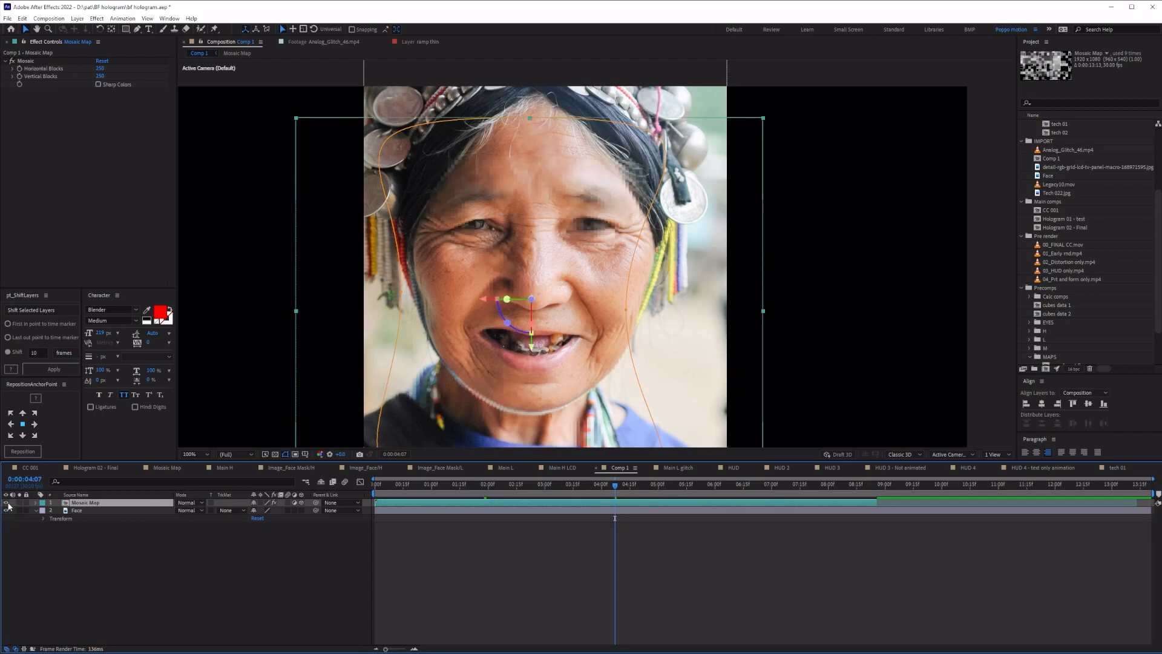
{"action": "scroll", "coordinate": [495, 234], "scroll_direction": "up", "scroll_amount": 1}
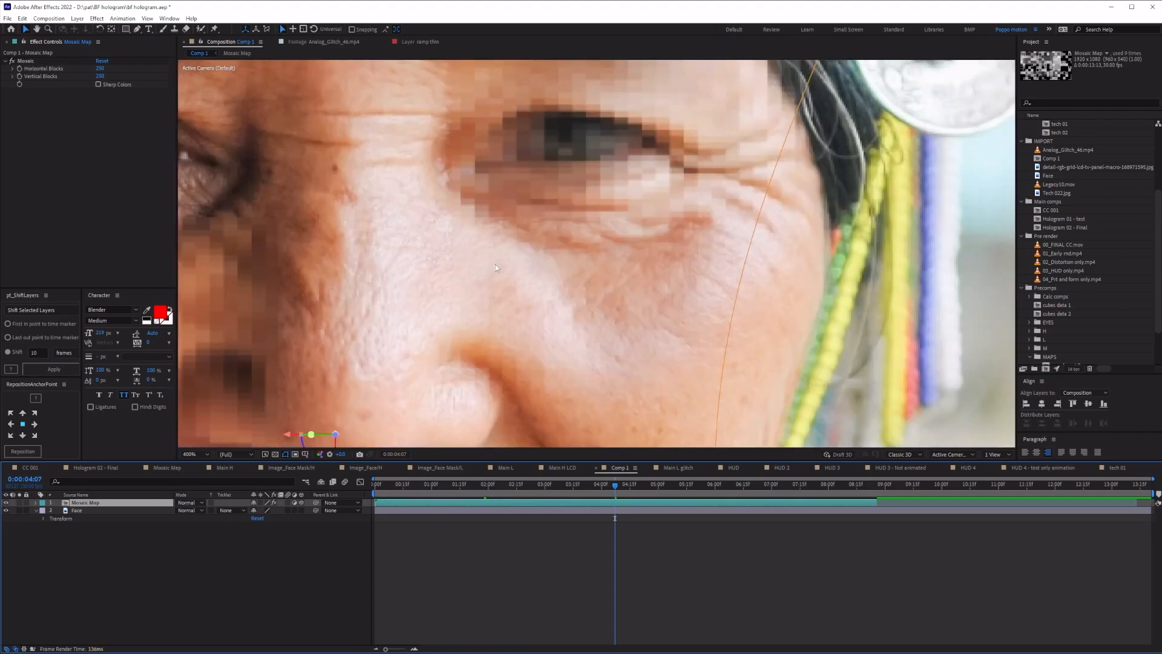
{"action": "scroll", "coordinate": [404, 329], "scroll_direction": "down", "scroll_amount": 2}
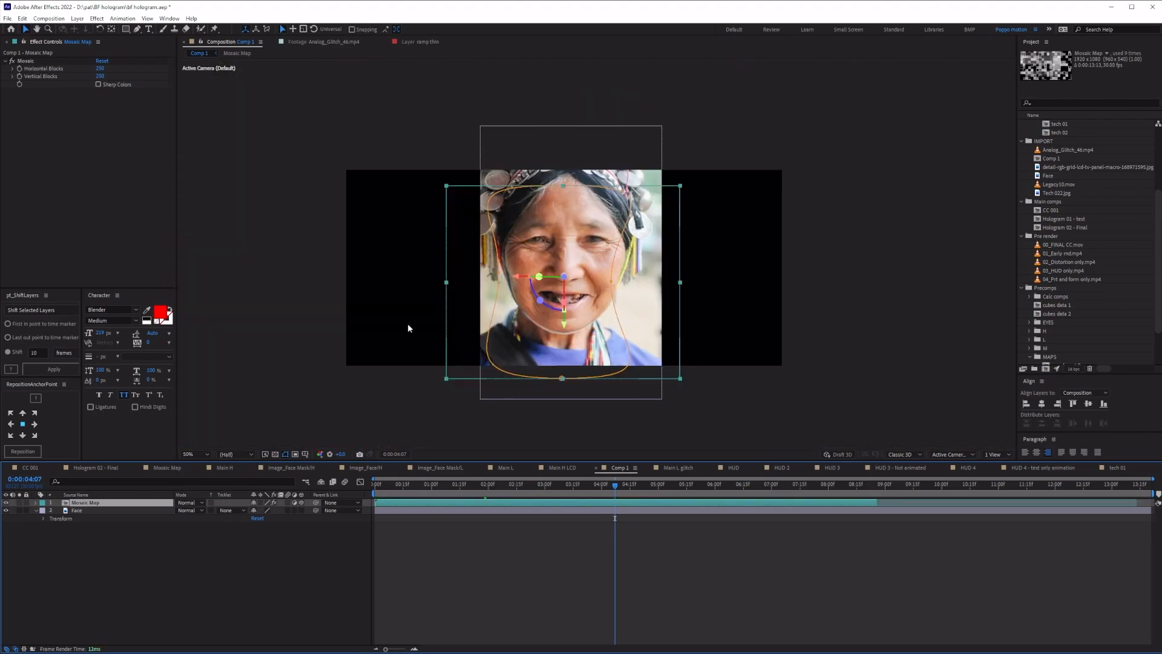
{"action": "scroll", "coordinate": [557, 310], "scroll_direction": "up", "scroll_amount": 1}
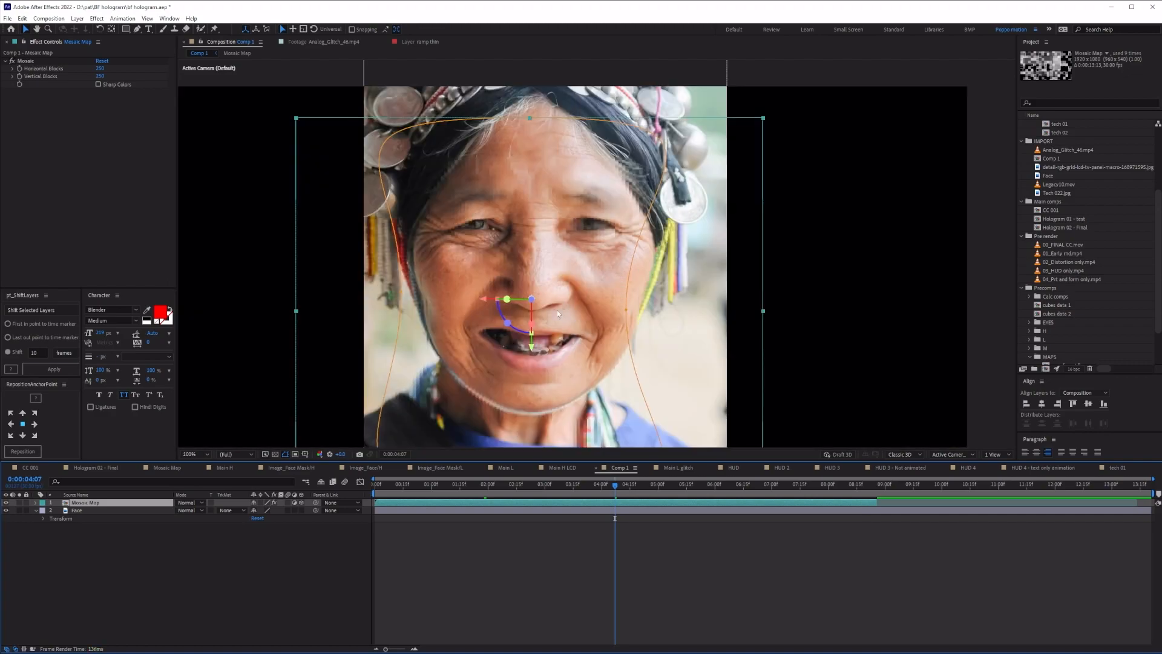
Step: View the pre-rendered 00_FINAL CC.mov footage from Hologram 02 - Final and open the CC 001 composition
{"action": "left_click", "coordinate": [92, 622]}
{"action": "left_click", "coordinate": [86, 466]}
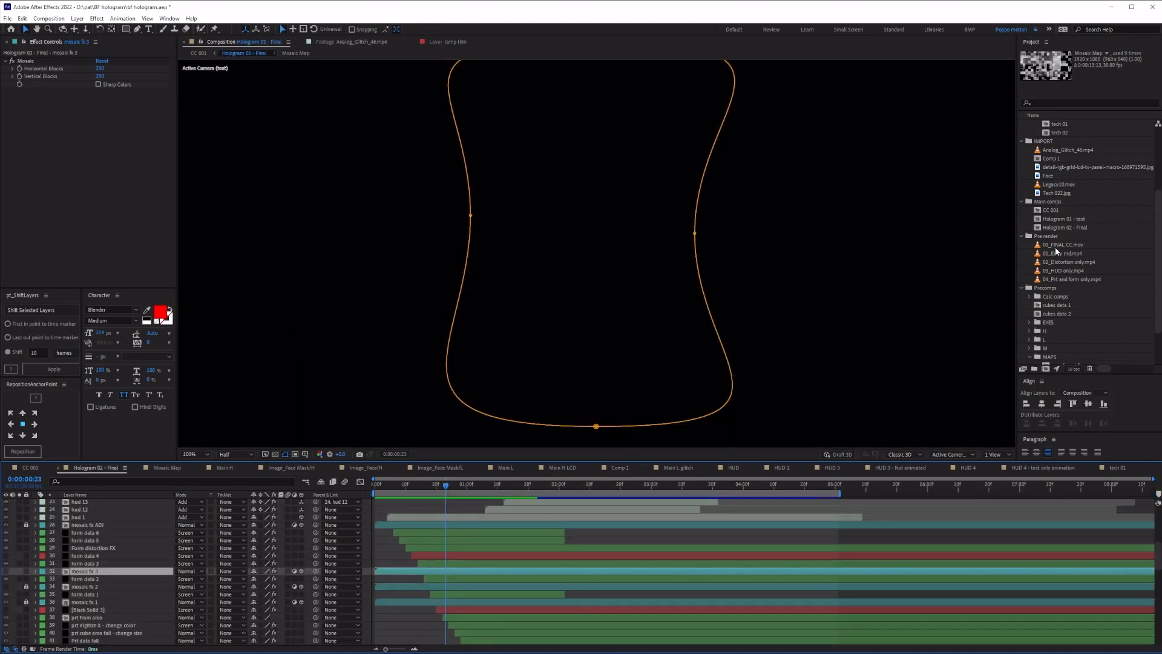
{"action": "double_click", "coordinate": [1056, 246]}
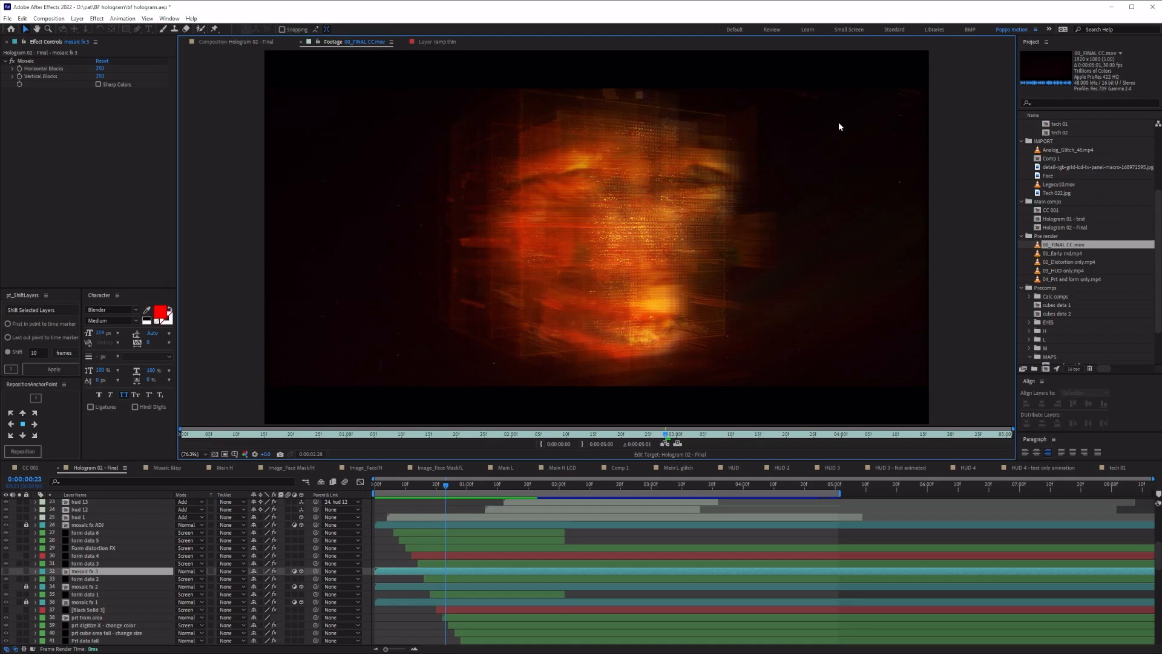
{"action": "left_click", "coordinate": [30, 468]}
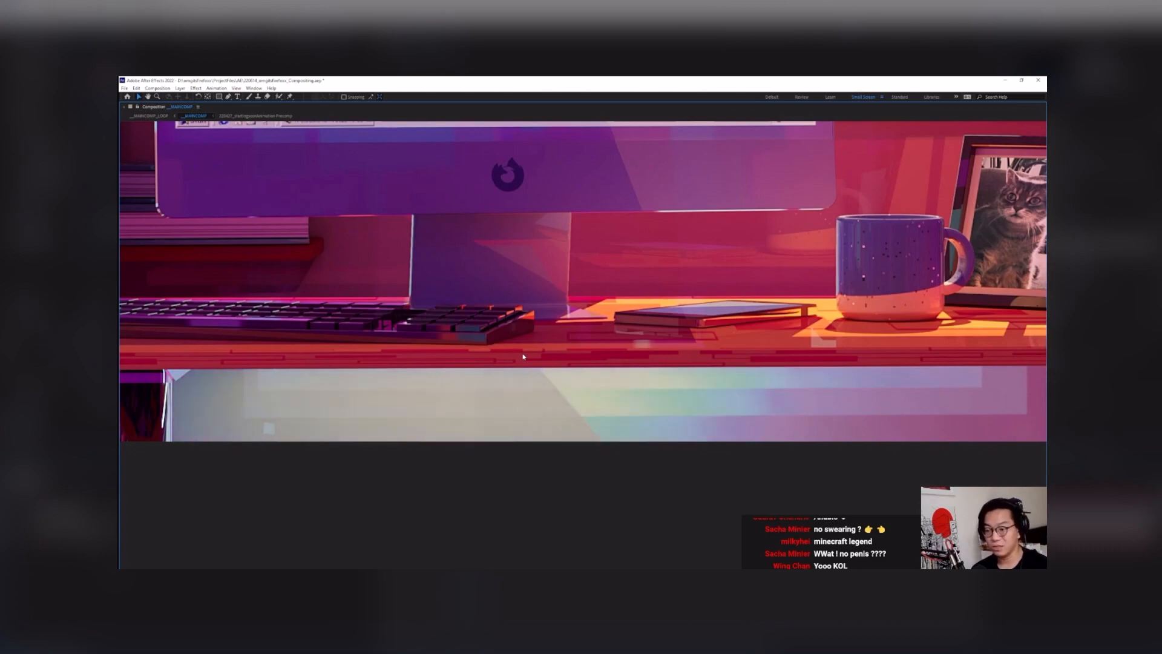
{"action": "left_click", "coordinate": [517, 354]}
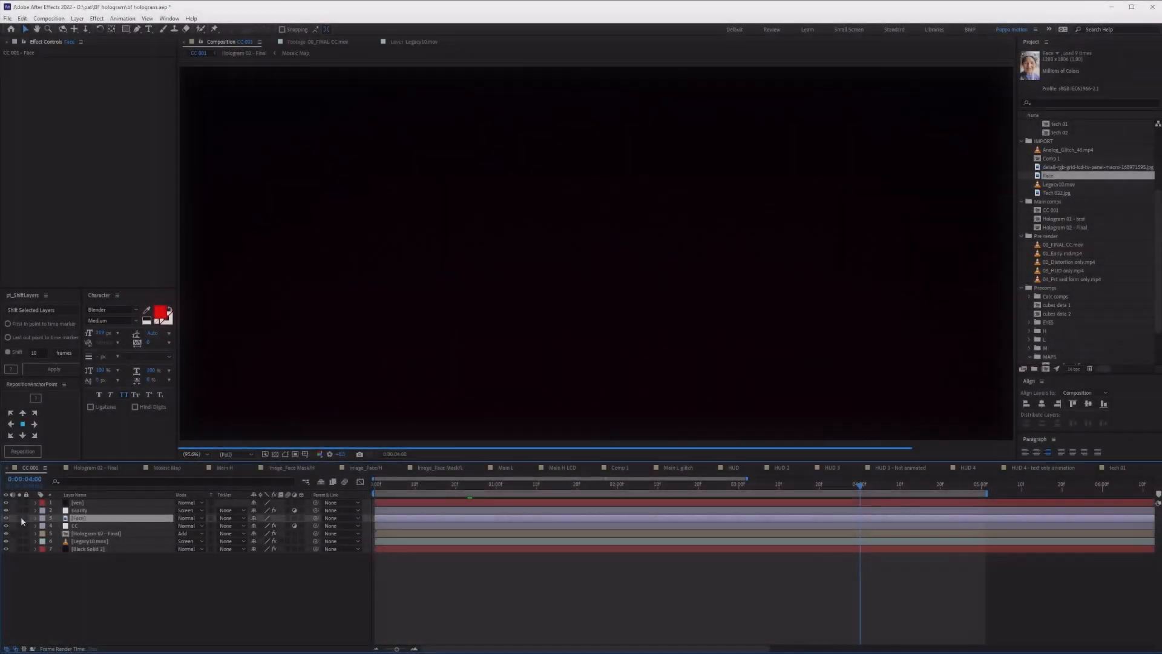
Step: Solo the Face and Glorify layers in CC 001 and inspect the glow along the photo's edge up close
{"action": "left_click", "coordinate": [20, 519]}
{"action": "left_click", "coordinate": [115, 587]}
{"action": "scroll", "coordinate": [513, 288], "scroll_direction": "down", "scroll_amount": 2}
{"action": "scroll", "coordinate": [513, 288], "scroll_direction": "up", "scroll_amount": 1}
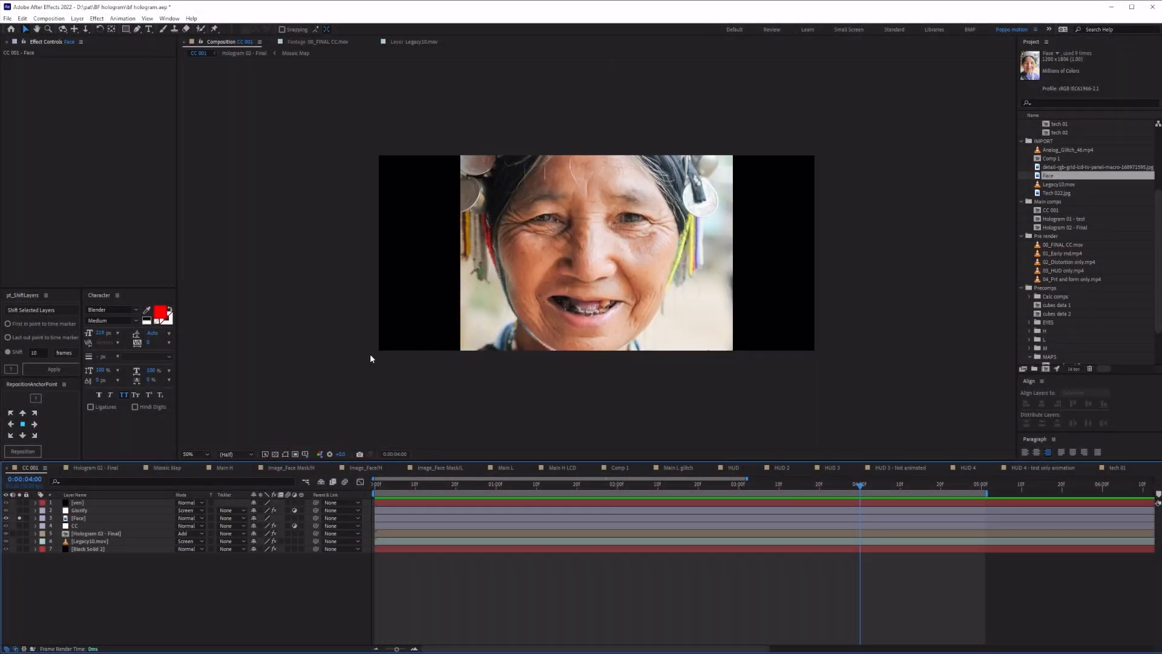
{"action": "left_click", "coordinate": [20, 511]}
{"action": "key", "text": "slash"}
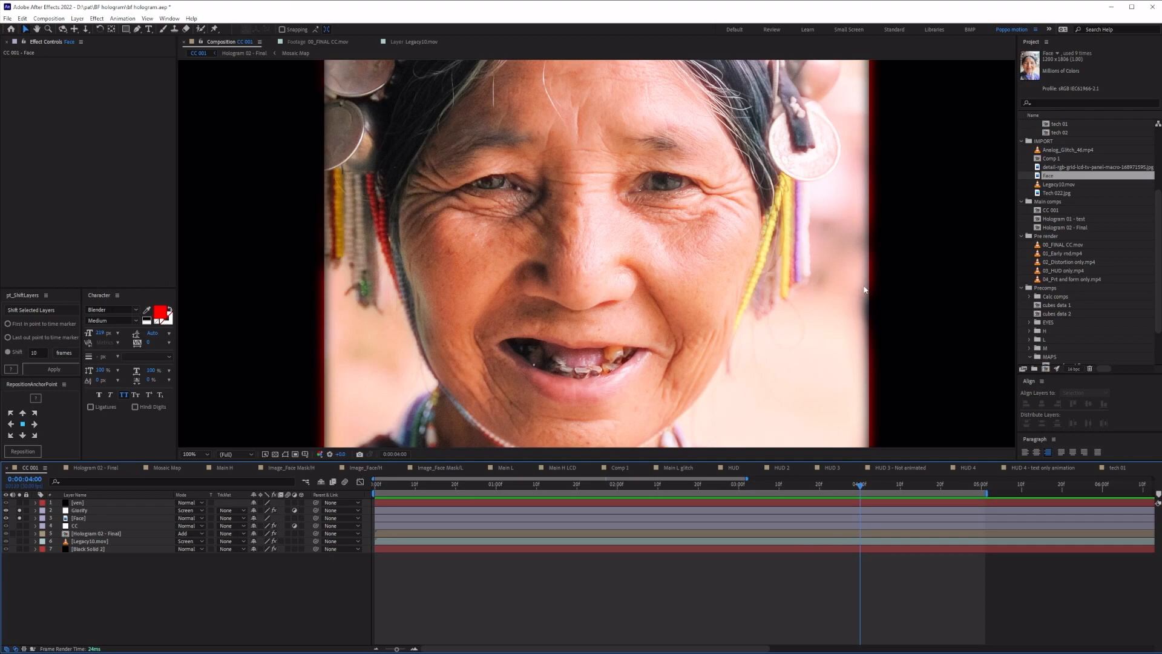
{"action": "scroll", "coordinate": [892, 284], "scroll_direction": "up", "scroll_amount": 1}
{"action": "left_click_drag", "start_coordinate": [892, 284], "coordinate": [526, 239]}
{"action": "scroll", "coordinate": [633, 293], "scroll_direction": "up", "scroll_amount": 1}
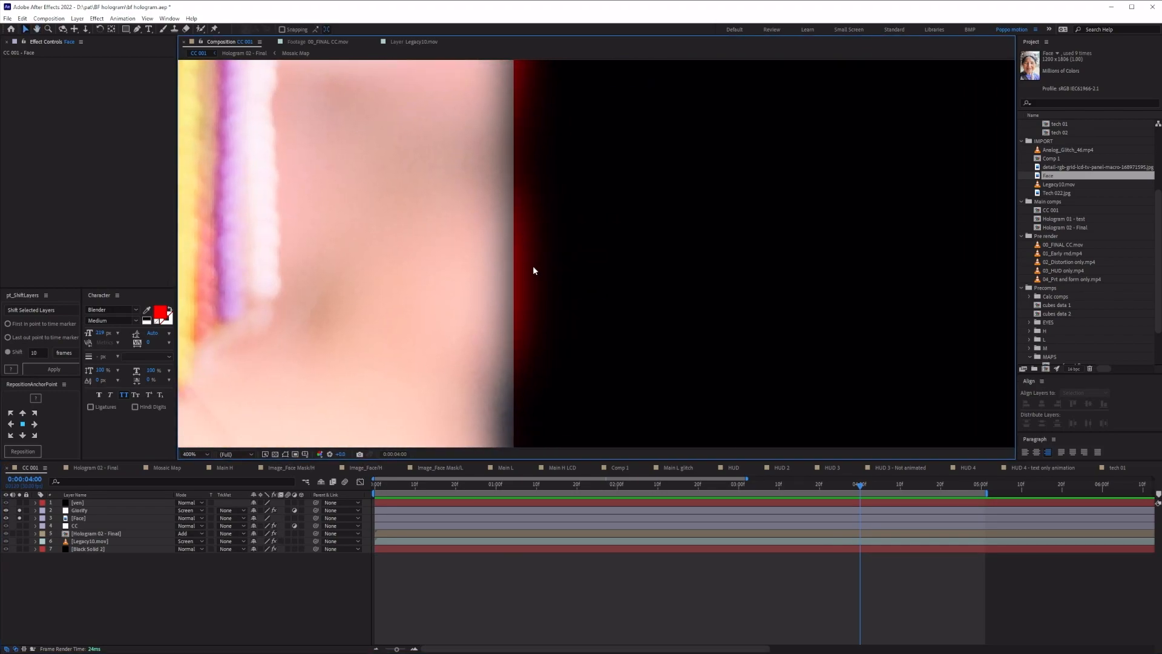
{"action": "scroll", "coordinate": [534, 262], "scroll_direction": "down", "scroll_amount": 1}
Step: Switch off the Glorify layer's effects, and re-enable Curves, Tint and Gaussian Blur (Legacy) one by one
{"action": "left_click", "coordinate": [85, 510]}
{"action": "key", "text": "slash"}
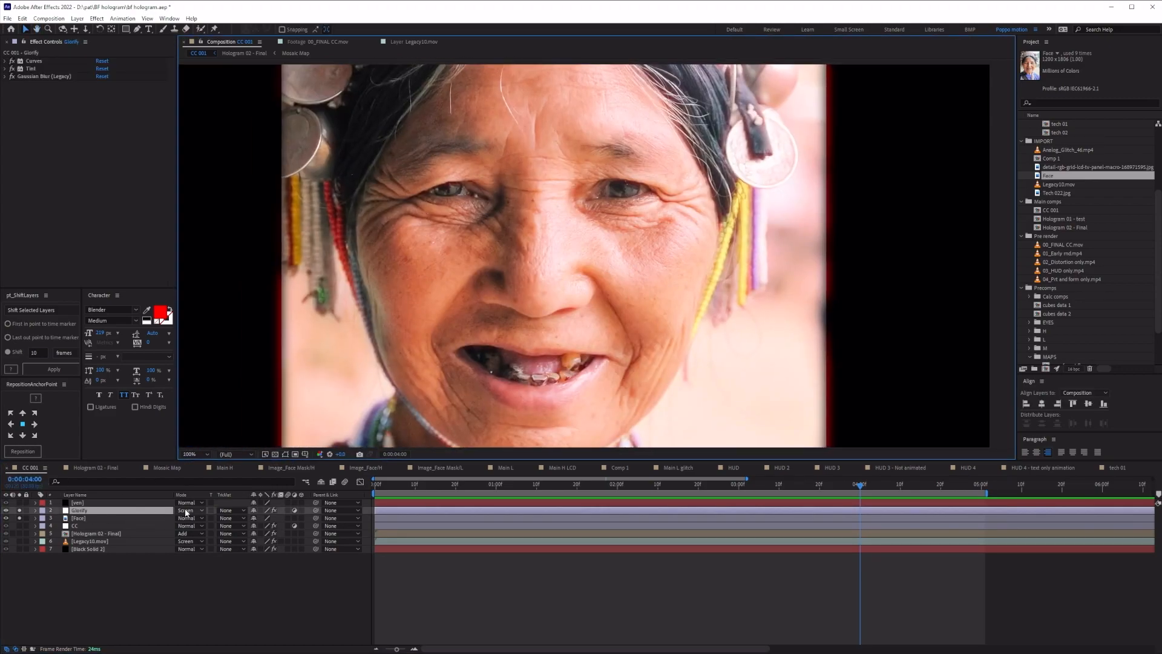
{"action": "left_click_drag", "start_coordinate": [12, 61], "coordinate": [10, 104]}
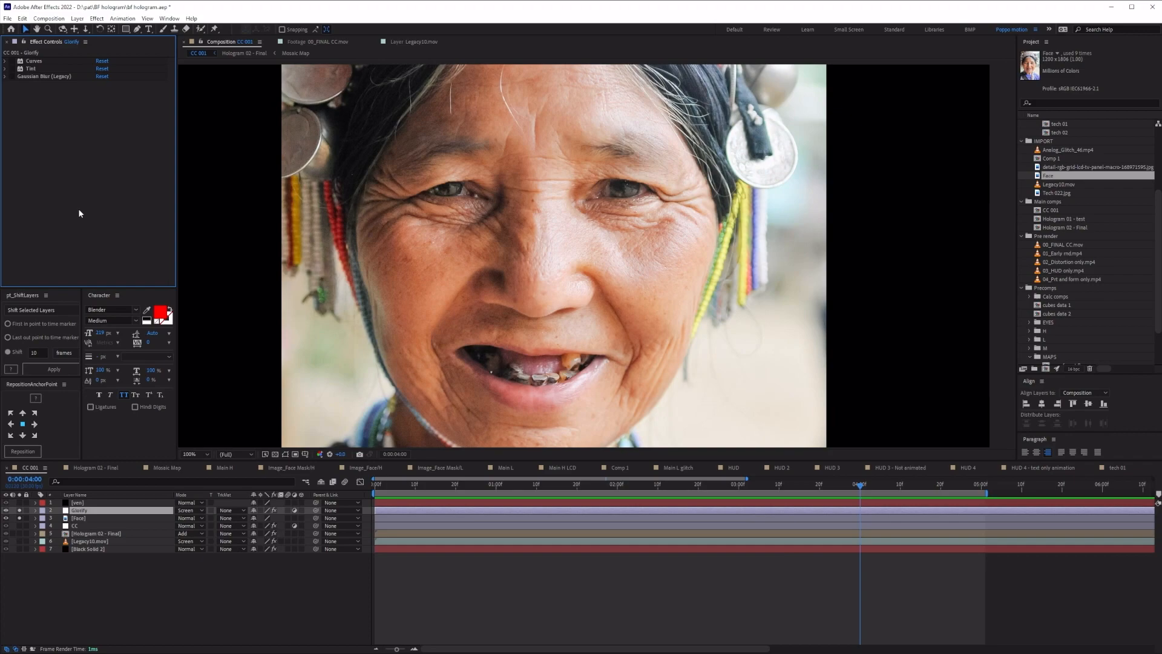
{"action": "left_click", "coordinate": [12, 61]}
{"action": "left_click", "coordinate": [5, 61]}
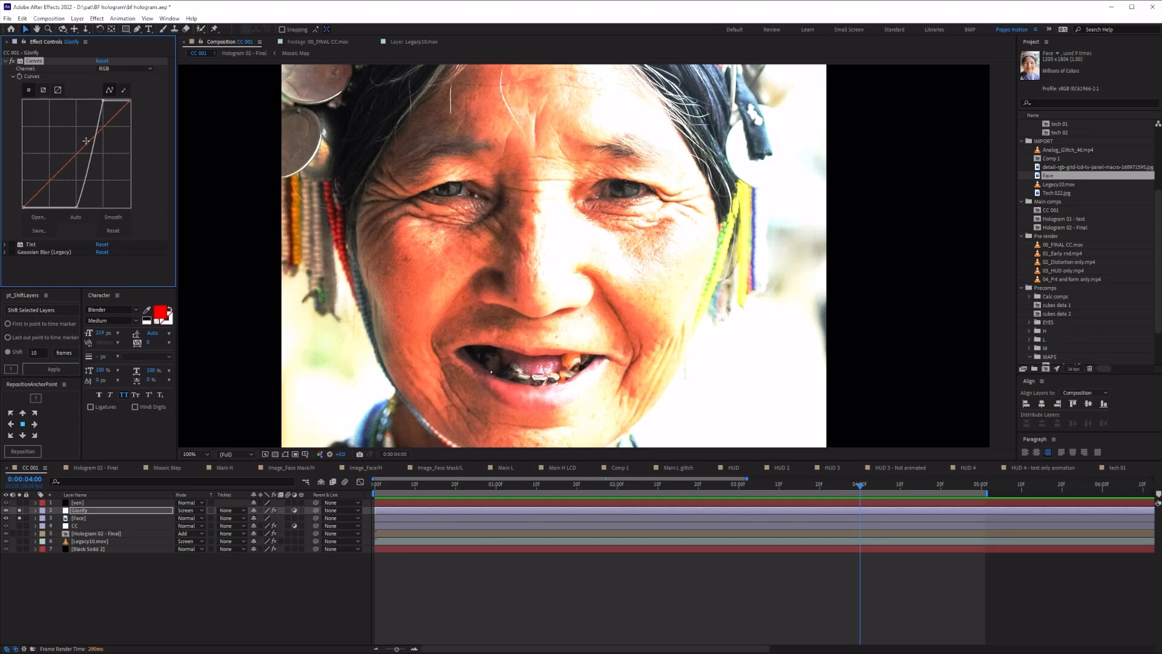
{"action": "left_click", "coordinate": [11, 245]}
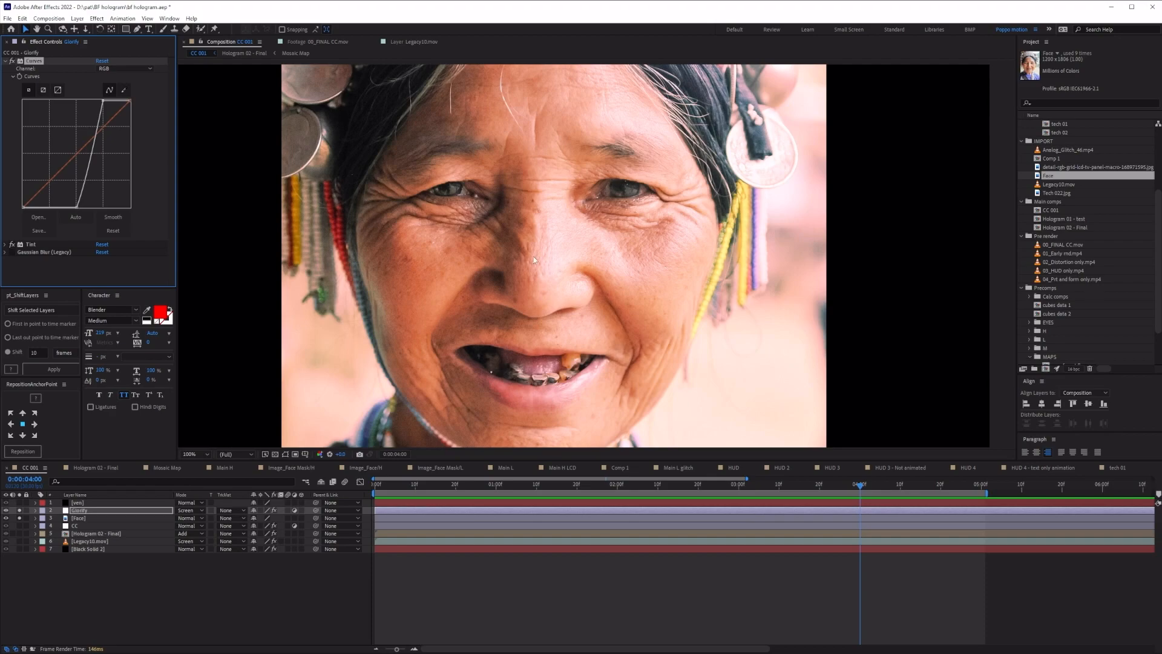
{"action": "left_click", "coordinate": [12, 253]}
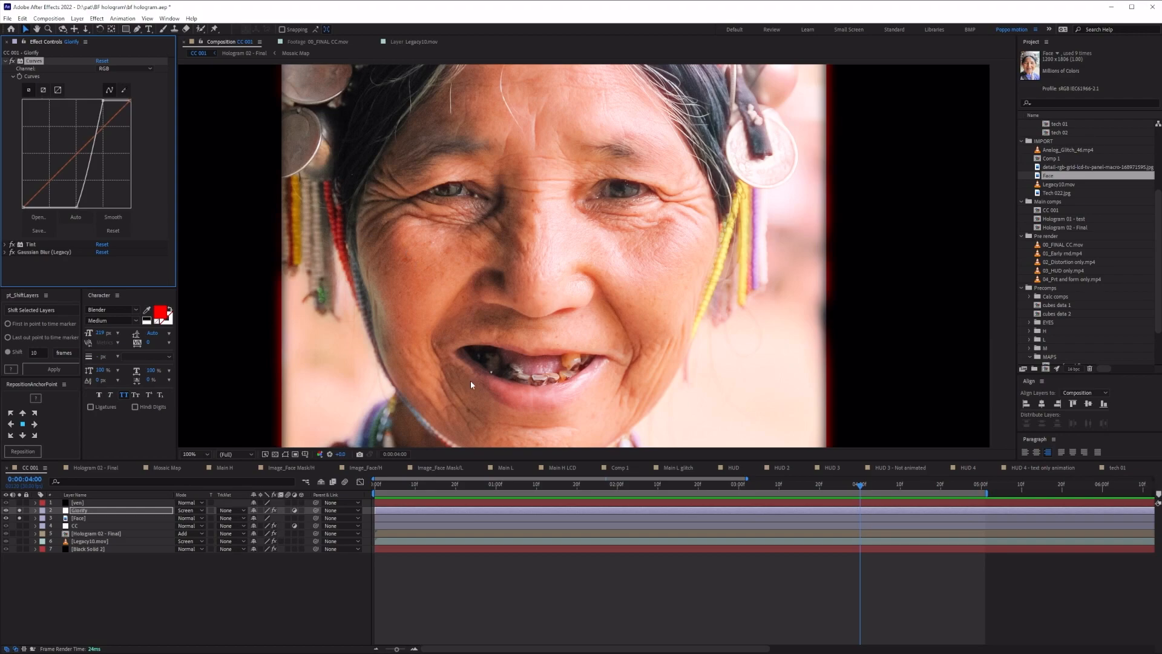
{"action": "left_click", "coordinate": [115, 585]}
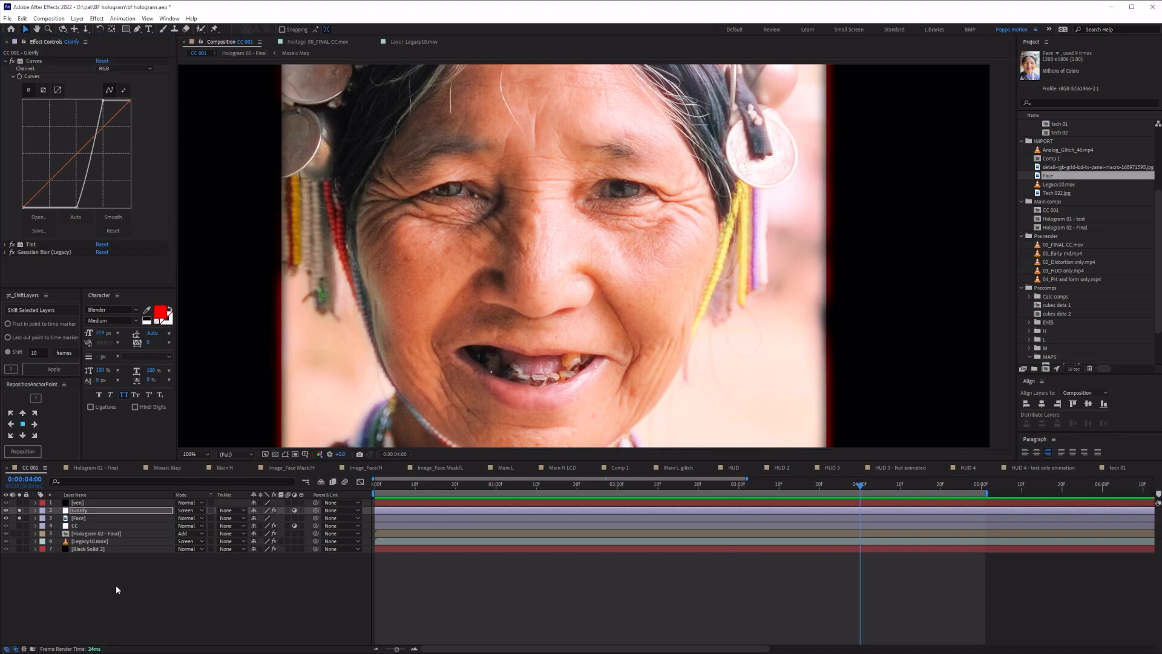
Step: Delete the Face layer from CC 001 and turn off solo on the Glorify layer
{"action": "left_click", "coordinate": [86, 517]}
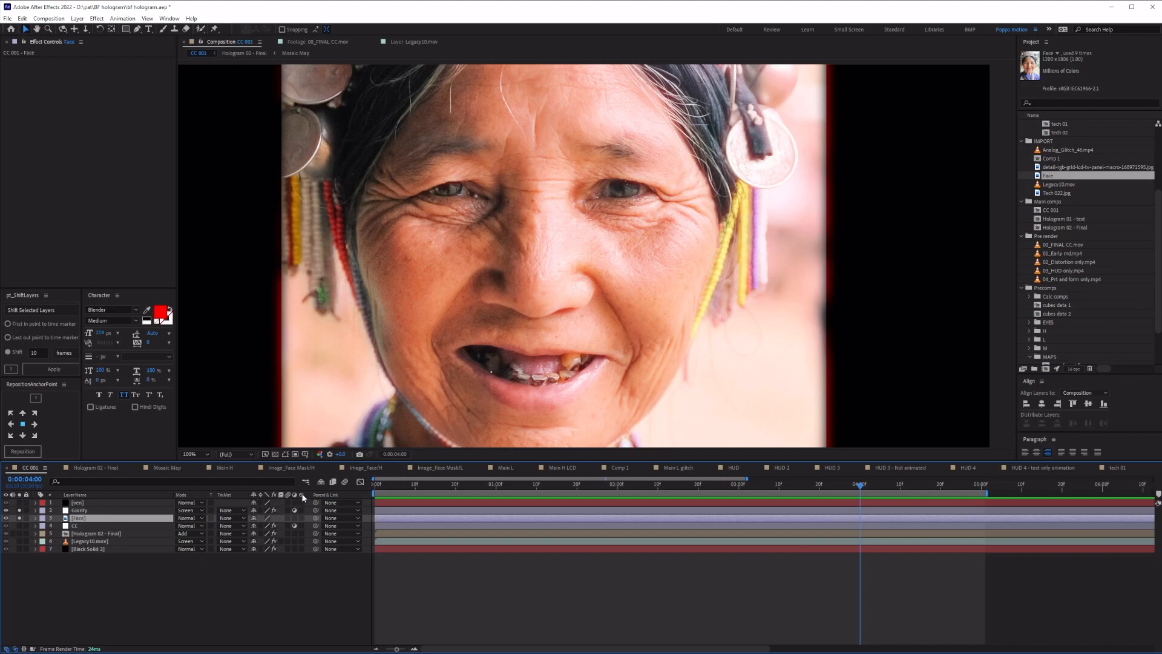
{"action": "key", "text": "Delete"}
{"action": "left_click", "coordinate": [20, 511]}
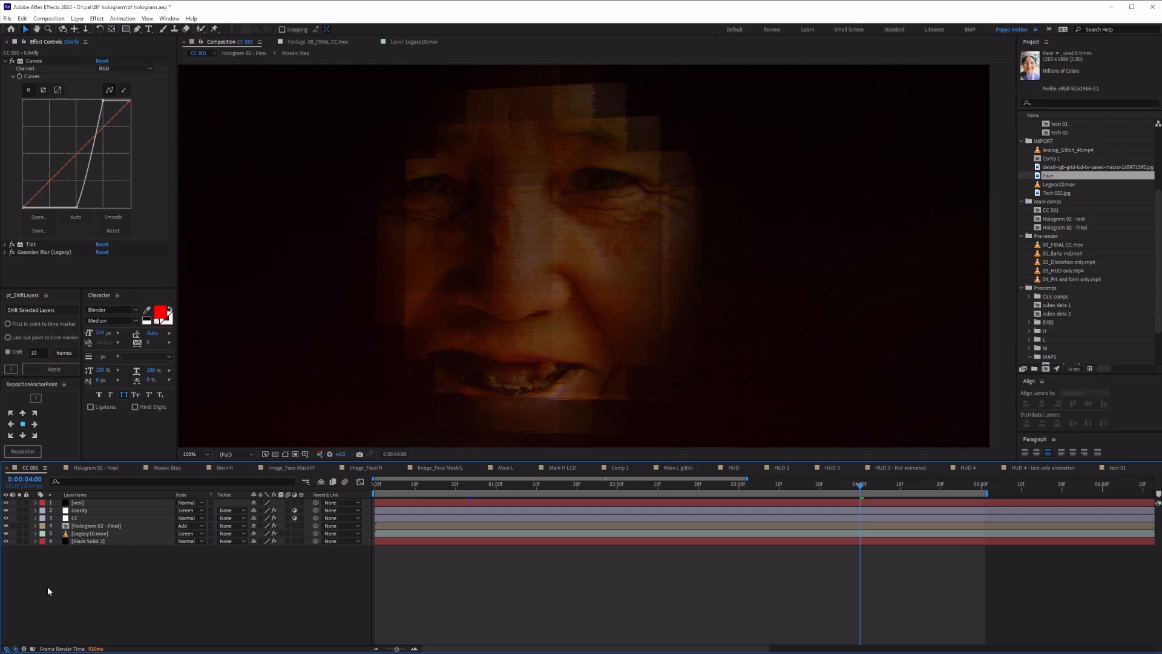
Step: Switch the CC layer's Sharpen, Noise and VR Chromatic Aberrations effects off and back on to compare the image
{"action": "left_click", "coordinate": [83, 512]}
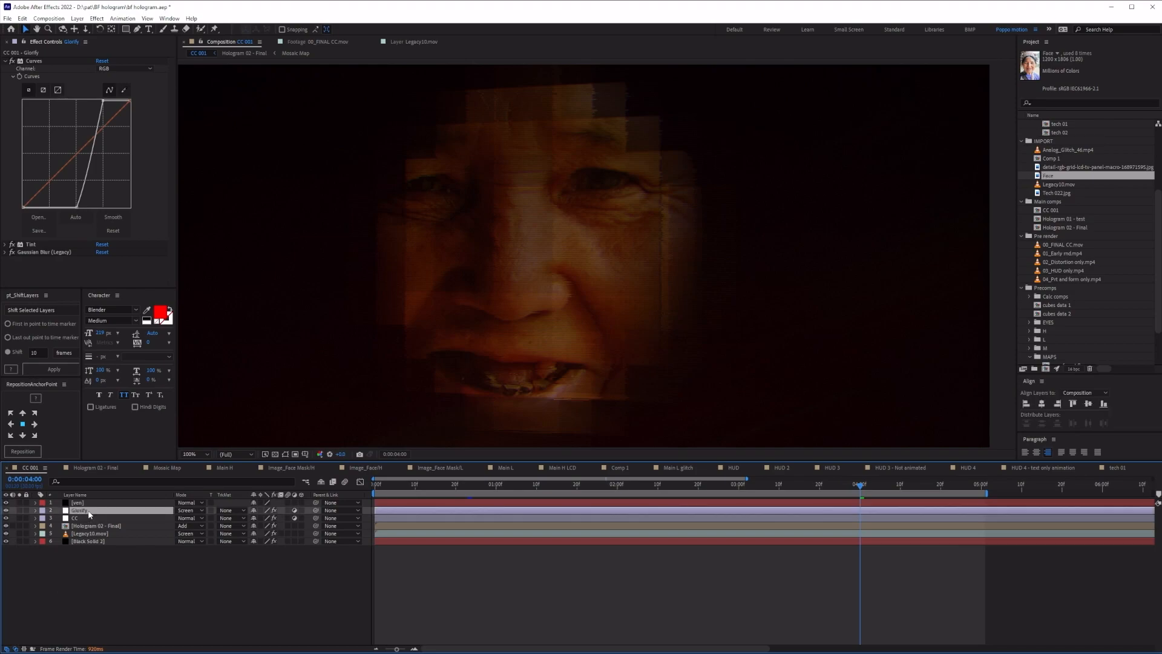
{"action": "left_click", "coordinate": [74, 519]}
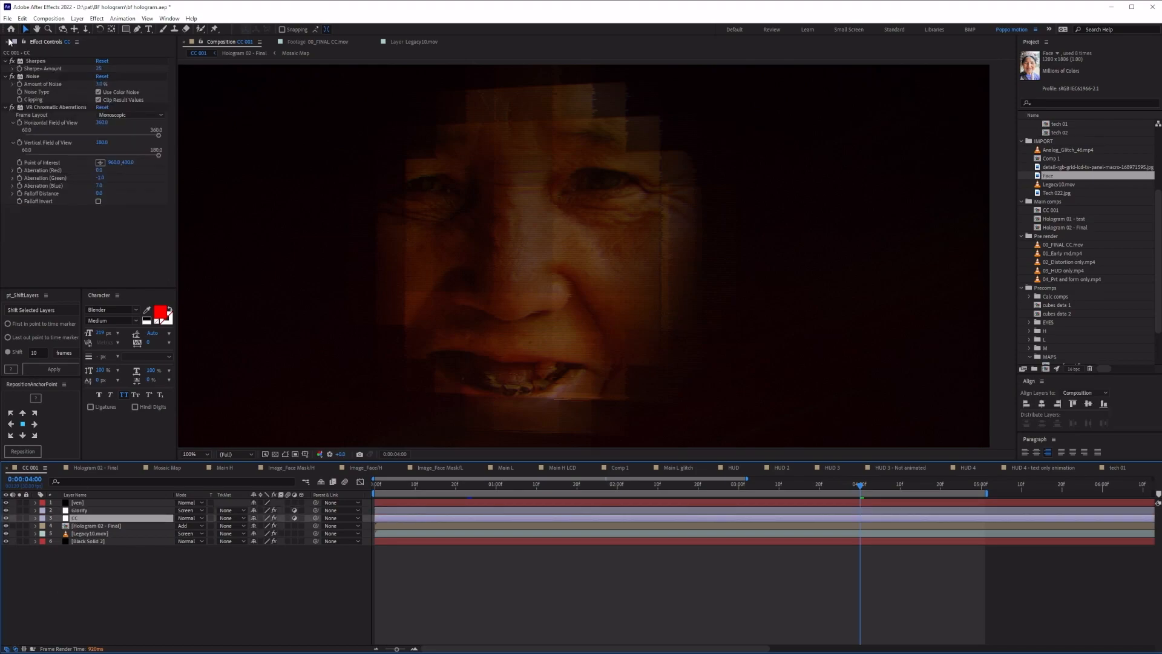
{"action": "left_click_drag", "start_coordinate": [12, 61], "coordinate": [7, 150]}
{"action": "left_click_drag", "start_coordinate": [12, 61], "coordinate": [11, 109]}
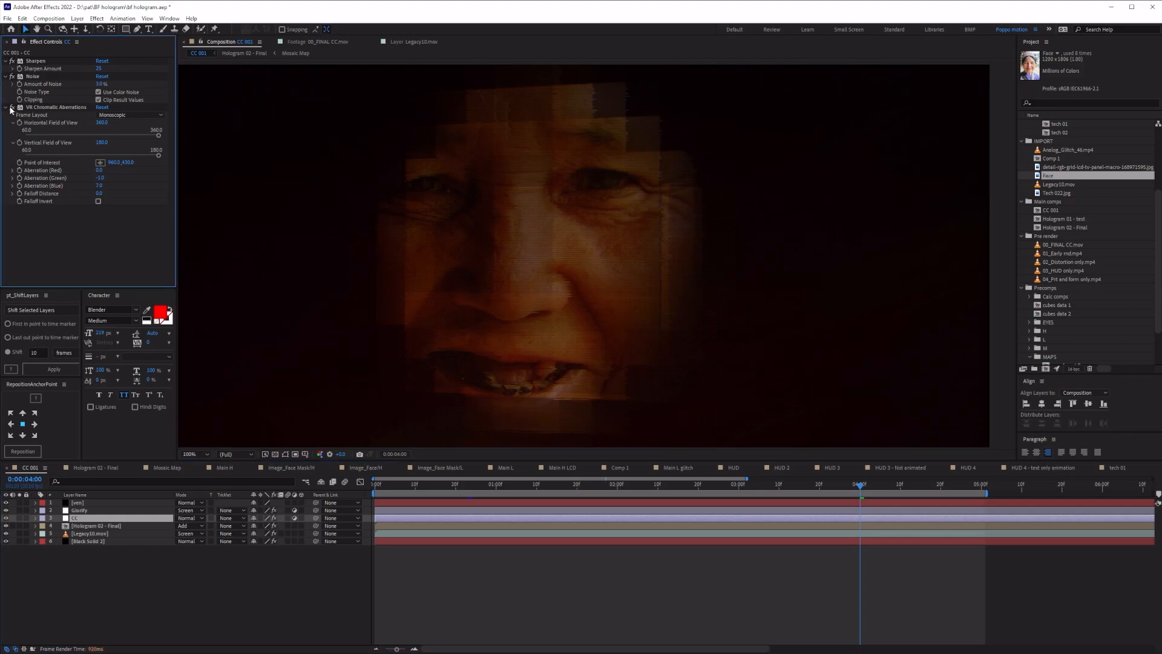
{"action": "left_click", "coordinate": [129, 631]}
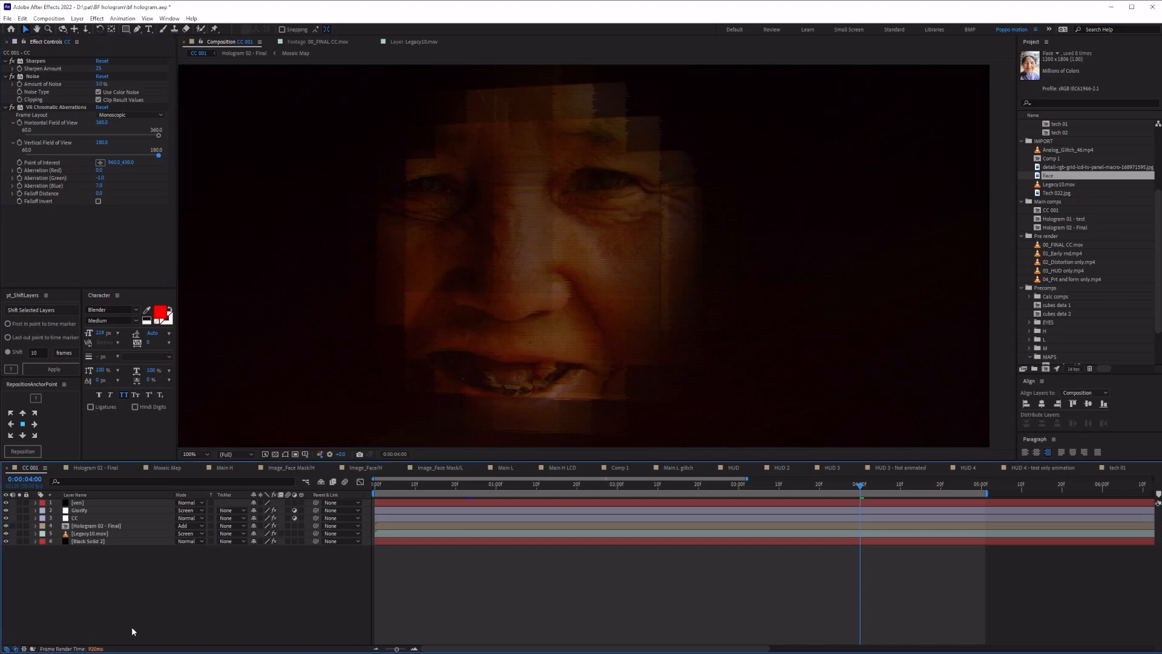
Step: Open the Legacy10.mov layer of CC 001 and scrub through its light leak footage
{"action": "left_click", "coordinate": [94, 526]}
{"action": "double_click", "coordinate": [91, 534]}
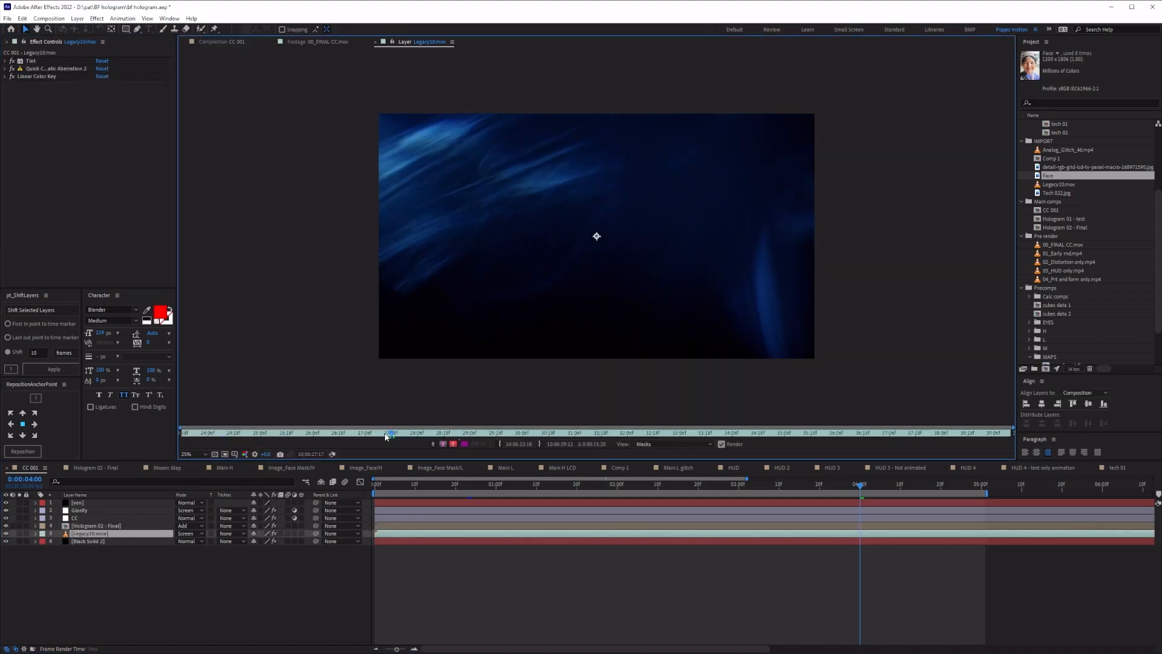
{"action": "left_click_drag", "start_coordinate": [322, 445], "coordinate": [479, 446]}
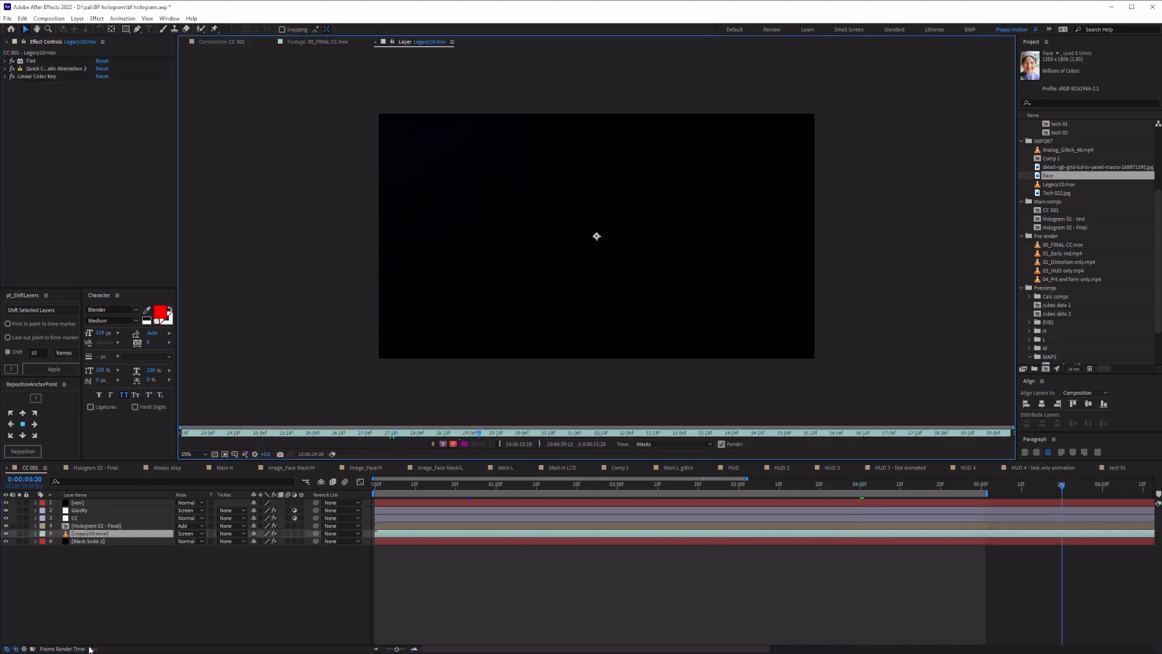
{"action": "left_click", "coordinate": [96, 635]}
Step: Open the 00_FINAL CC.mov footage at 0:00:02:24 and examine the dark area beside the face at 200%
{"action": "double_click", "coordinate": [1055, 246]}
{"action": "left_click_drag", "start_coordinate": [187, 436], "coordinate": [646, 456]}
{"action": "scroll", "coordinate": [886, 248], "scroll_direction": "up", "scroll_amount": 2}
{"action": "left_click_drag", "start_coordinate": [982, 245], "coordinate": [361, 239]}
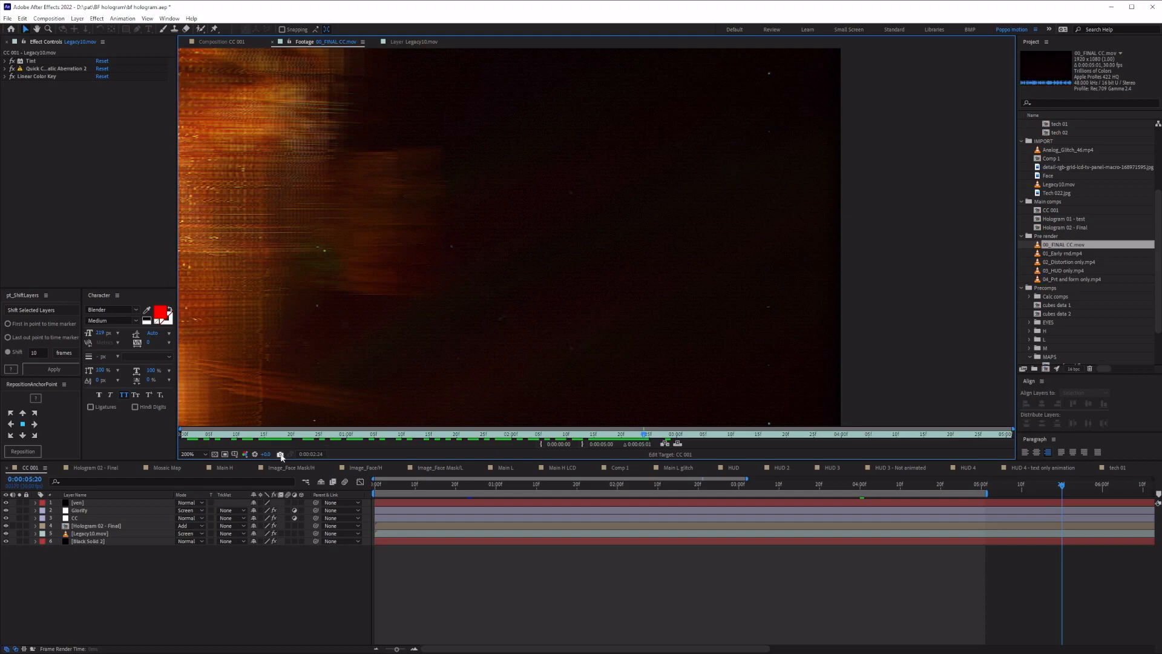
Step: Temporarily raise the footage viewer's exposure to examine the light in the dark areas, reset it and recenter the full frame
{"action": "left_click_drag", "start_coordinate": [265, 454], "coordinate": [289, 454]}
{"action": "scroll", "coordinate": [742, 247], "scroll_direction": "down", "scroll_amount": 1}
{"action": "scroll", "coordinate": [632, 227], "scroll_direction": "down", "scroll_amount": 1}
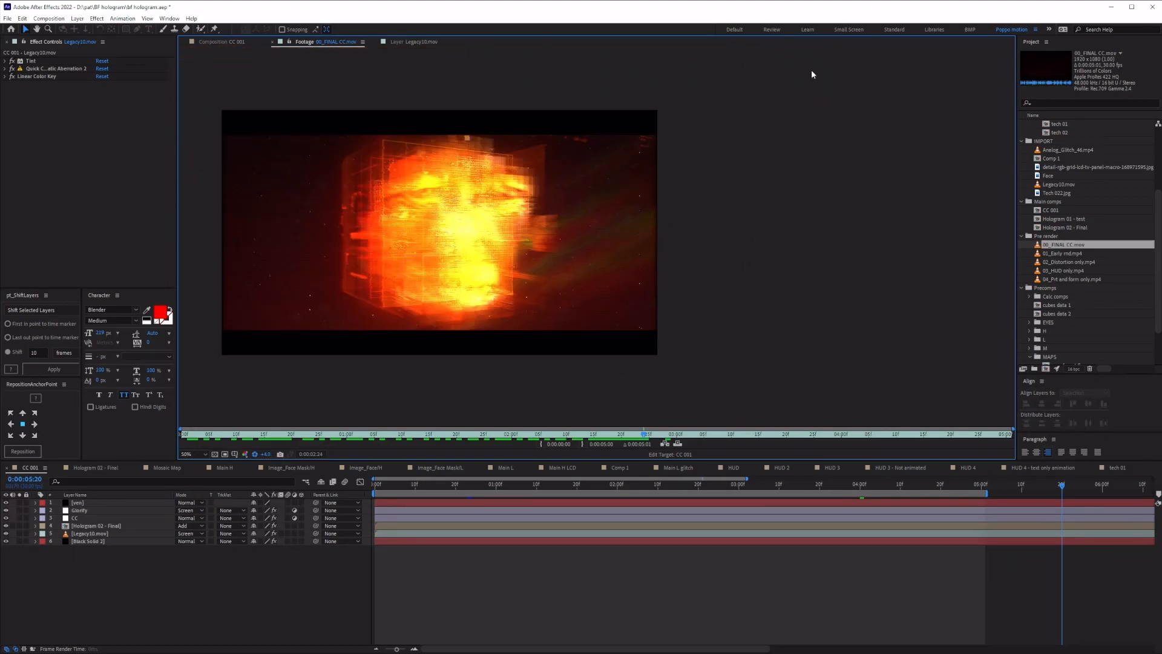
{"action": "left_click", "coordinate": [254, 454]}
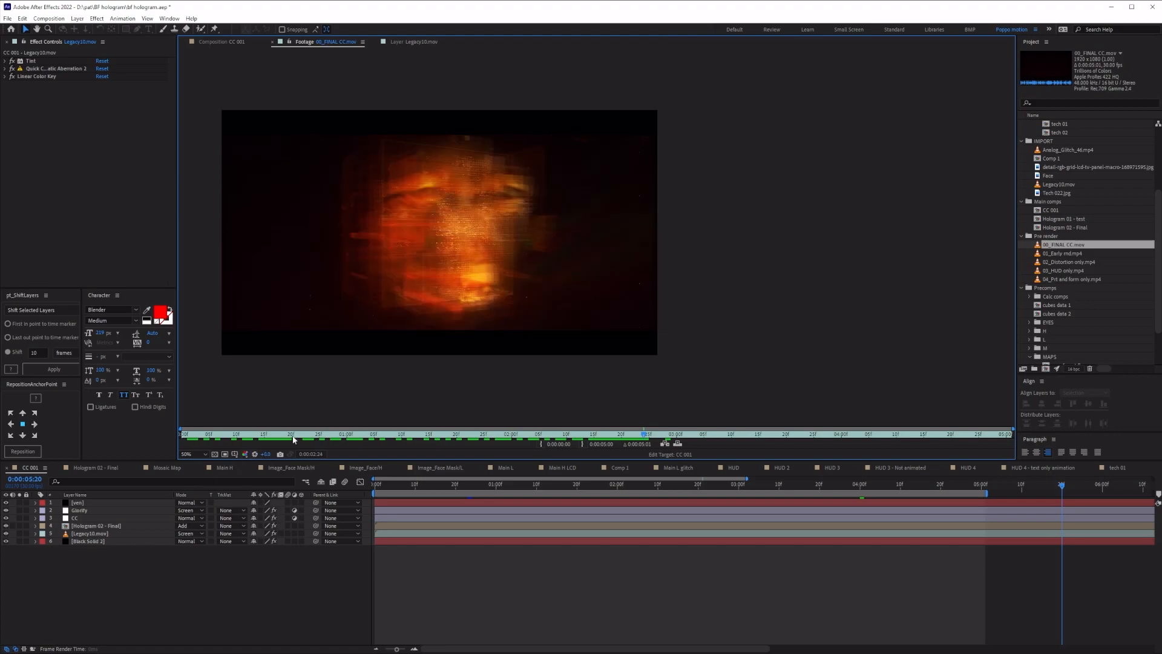
{"action": "scroll", "coordinate": [570, 270], "scroll_direction": "up", "scroll_amount": 1}
{"action": "left_click_drag", "start_coordinate": [331, 244], "coordinate": [543, 251]}
{"action": "scroll", "coordinate": [568, 241], "scroll_direction": "down", "scroll_amount": 1}
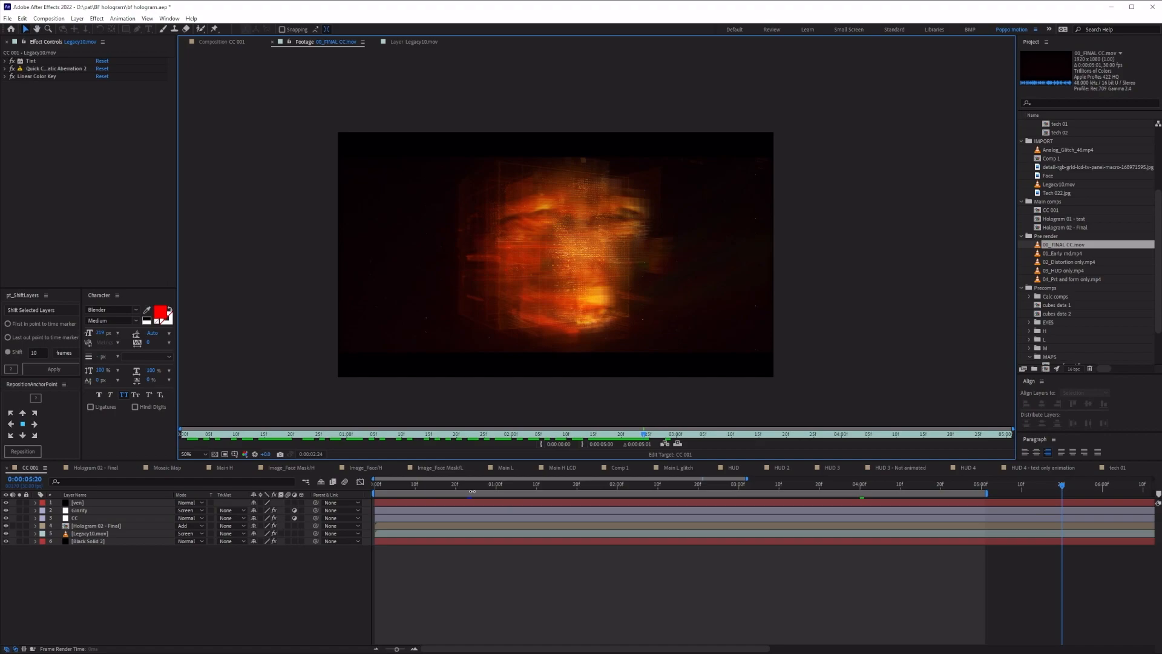
Step: Scrub 00_FINAL CC.mov to 0:00:03:24 and play the footage back
{"action": "left_click_drag", "start_coordinate": [646, 434], "coordinate": [807, 448]}
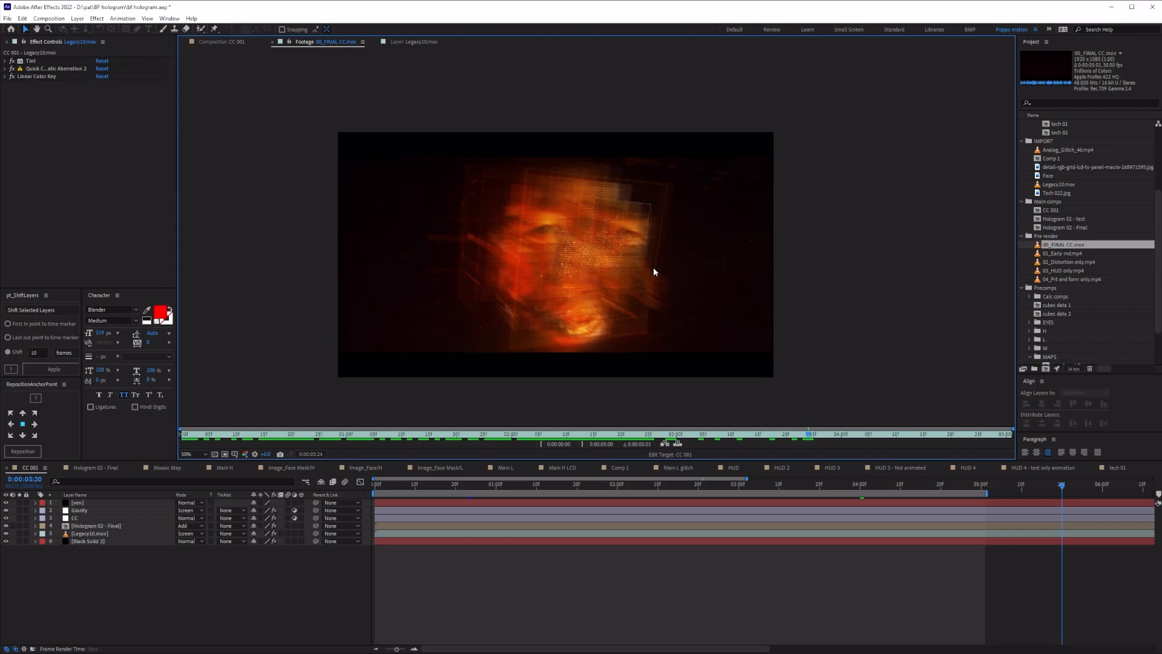
{"action": "key", "text": "space"}
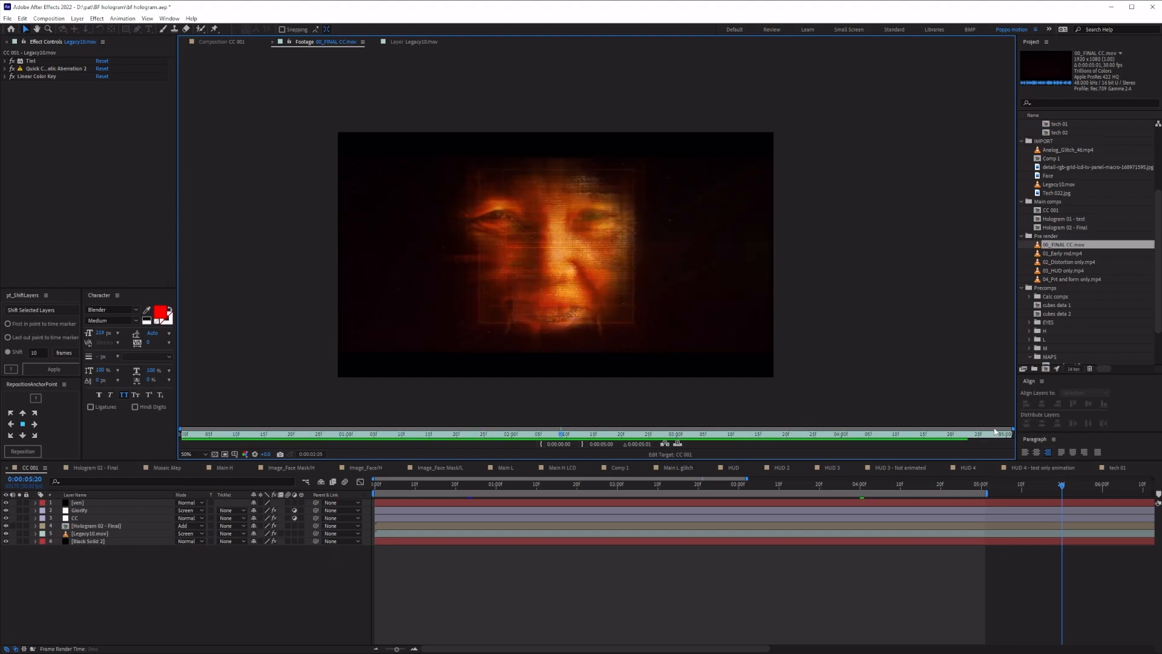
{"action": "key", "text": "space"}
Step: Maximize the footage viewer, play 00_FINAL CC.mov at 100% and restore the normal workspace layout
{"action": "key", "text": "grave"}
{"action": "scroll", "coordinate": [877, 403], "scroll_direction": "up", "scroll_amount": 1}
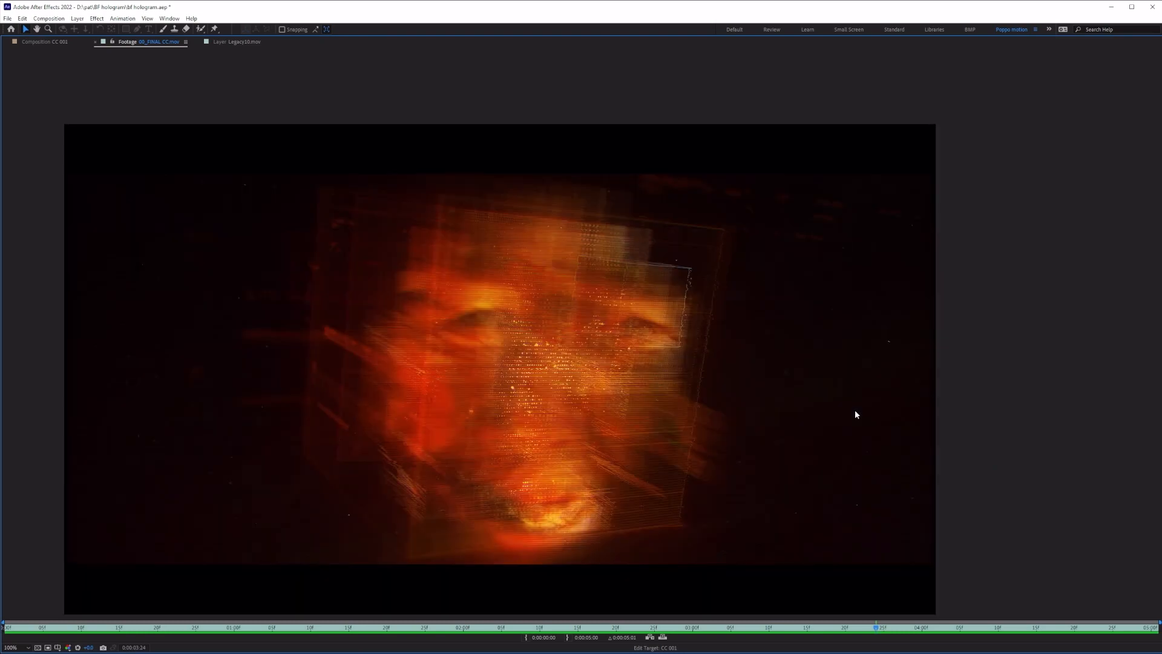
{"action": "left_click_drag", "start_coordinate": [726, 412], "coordinate": [800, 388]}
{"action": "key", "text": "space"}
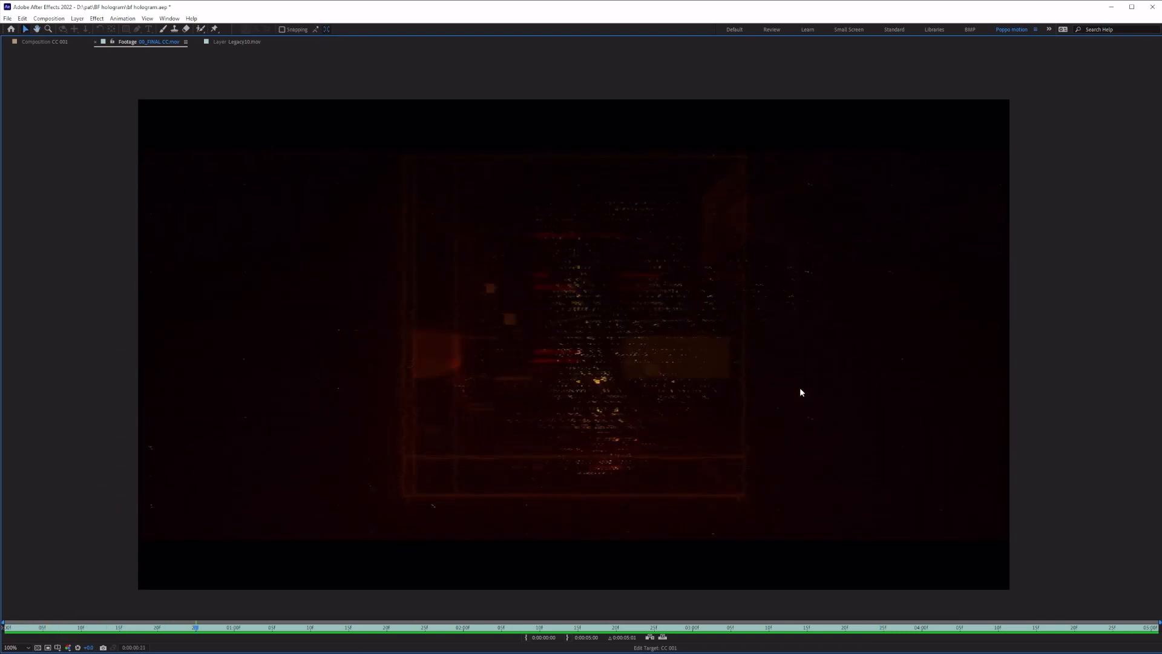
{"action": "key", "text": "space"}
{"action": "key", "text": "grave"}
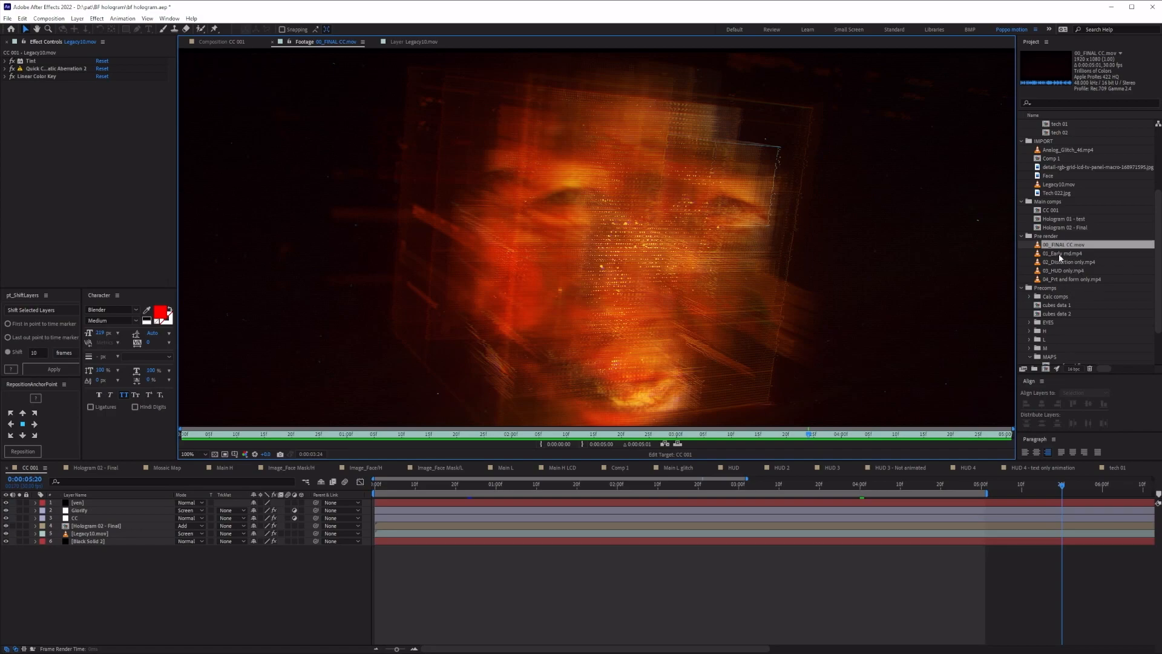
Step: Open the Hologram 02 - Final composition from CC 001 and find the soloed cubes data layers in its layer stack
{"action": "double_click", "coordinate": [91, 525]}
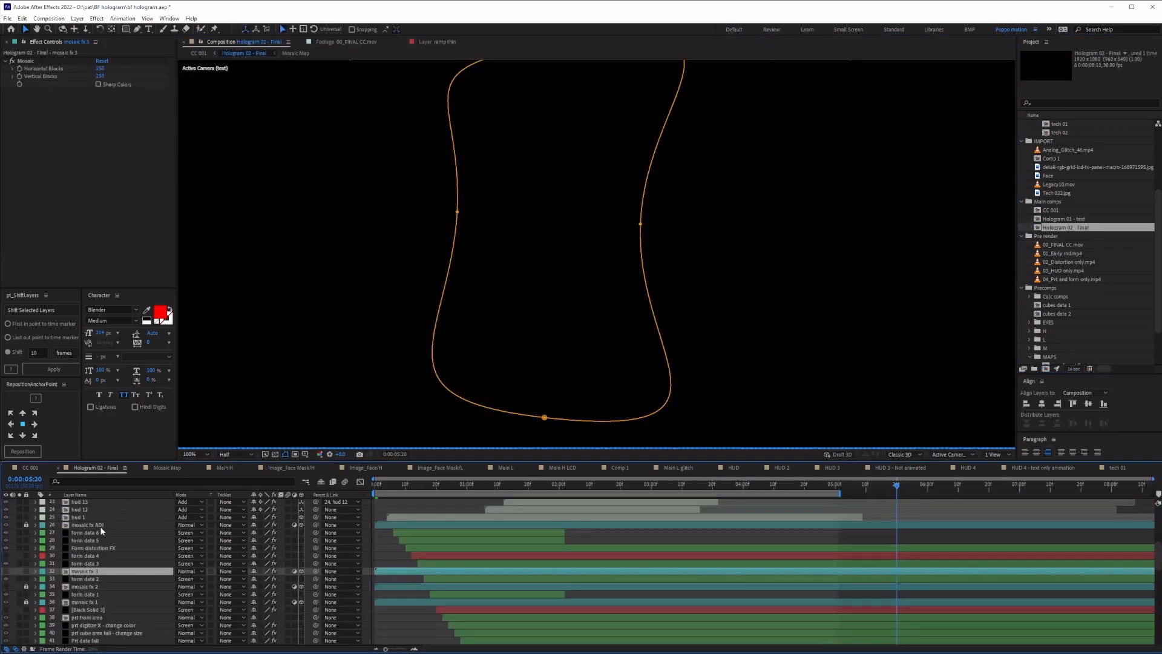
{"action": "scroll", "coordinate": [24, 602], "scroll_direction": "up", "scroll_amount": 7}
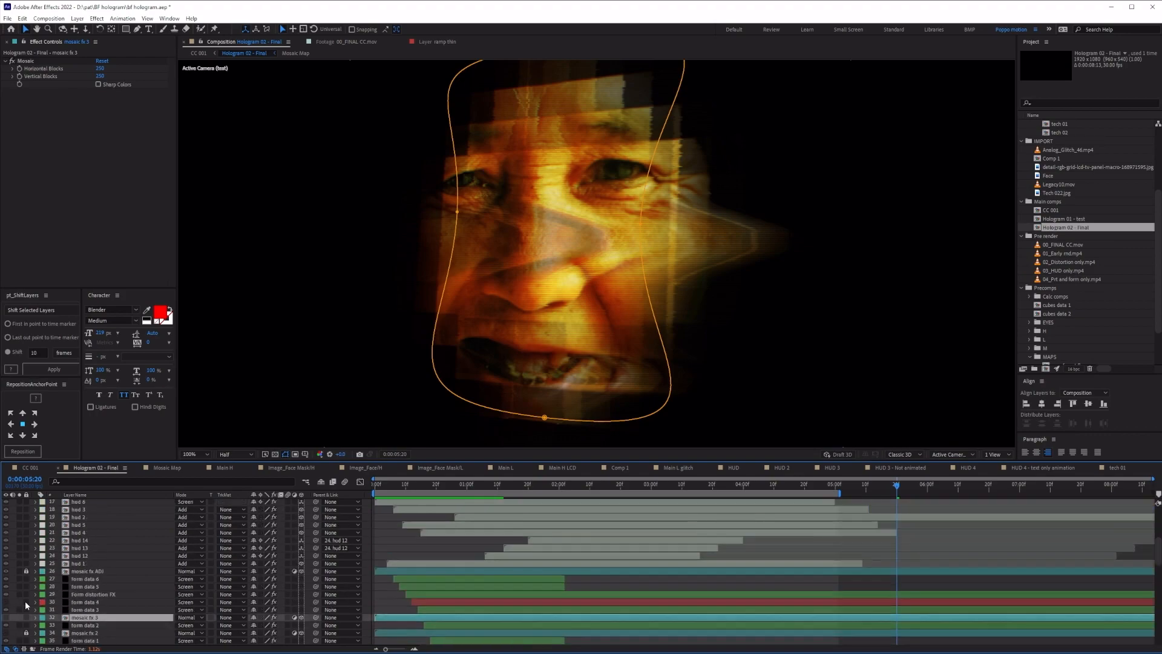
{"action": "scroll", "coordinate": [26, 599], "scroll_direction": "down", "scroll_amount": 15}
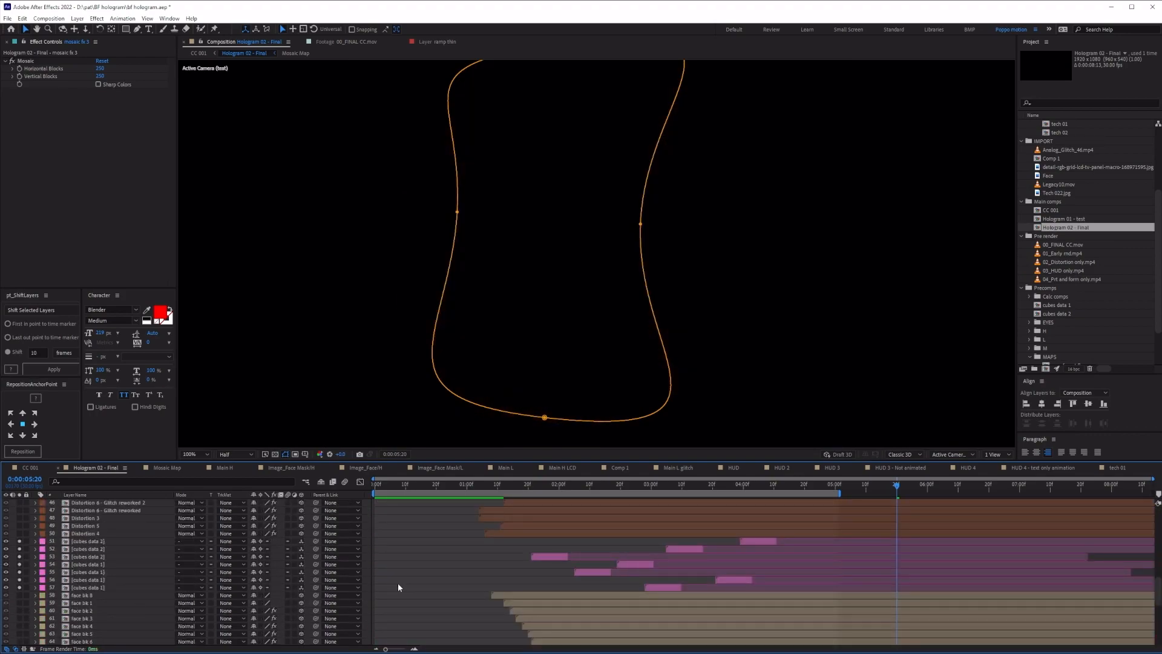
{"action": "scroll", "coordinate": [586, 331], "scroll_direction": "down", "scroll_amount": 1}
{"action": "scroll", "coordinate": [589, 335], "scroll_direction": "up", "scroll_amount": 1}
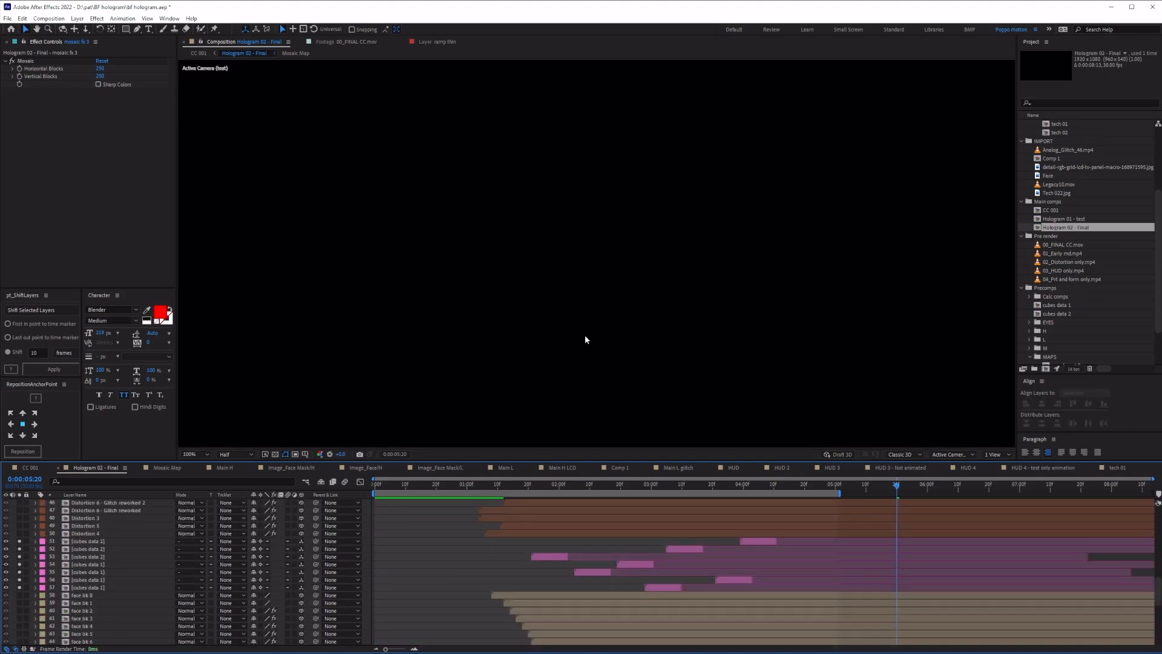
Step: Open the cubes data 2 precomp, view its wireframe cube in Custom View 1 and scrub through its timeline
{"action": "left_click", "coordinate": [540, 484]}
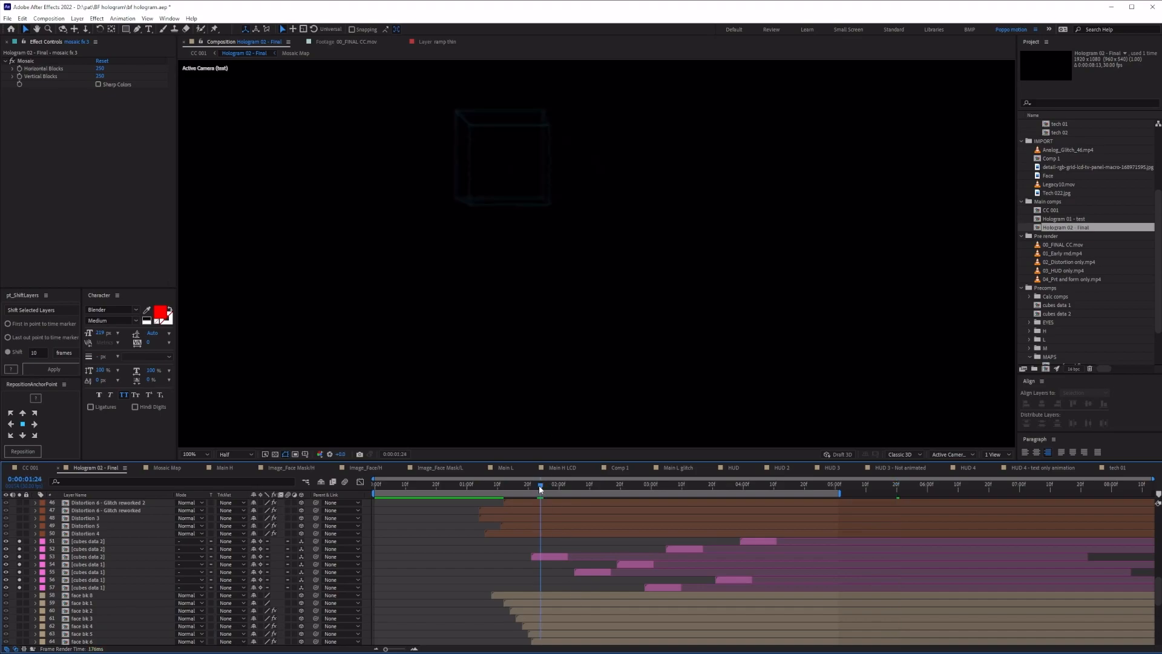
{"action": "double_click", "coordinate": [548, 556]}
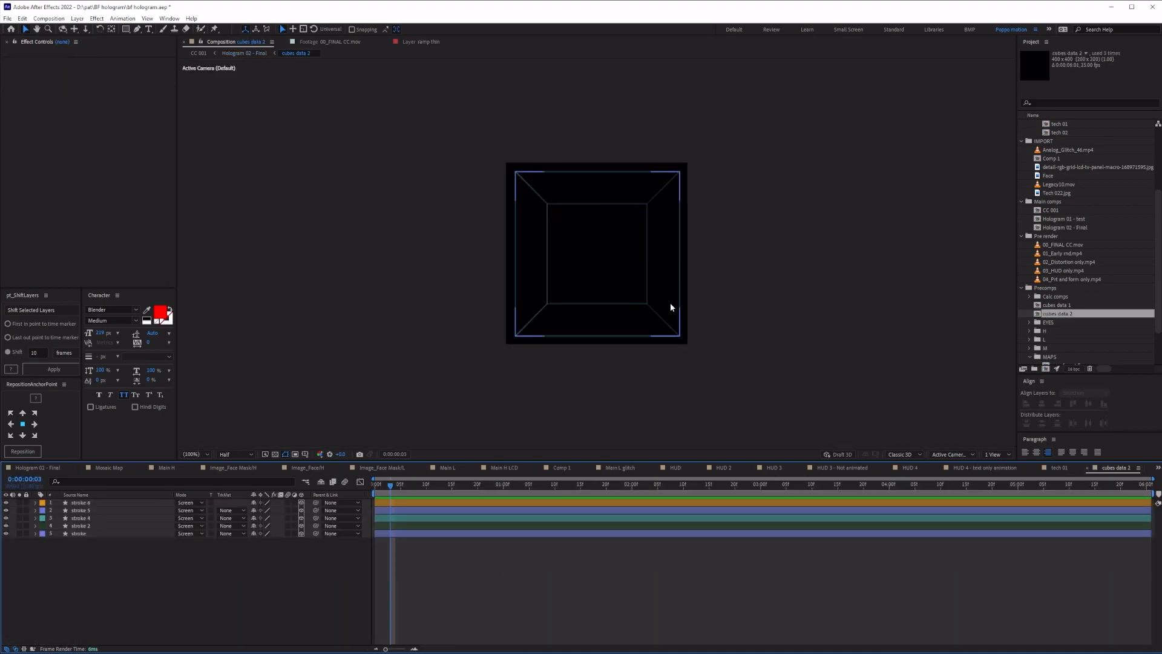
{"action": "left_click", "coordinate": [953, 454]}
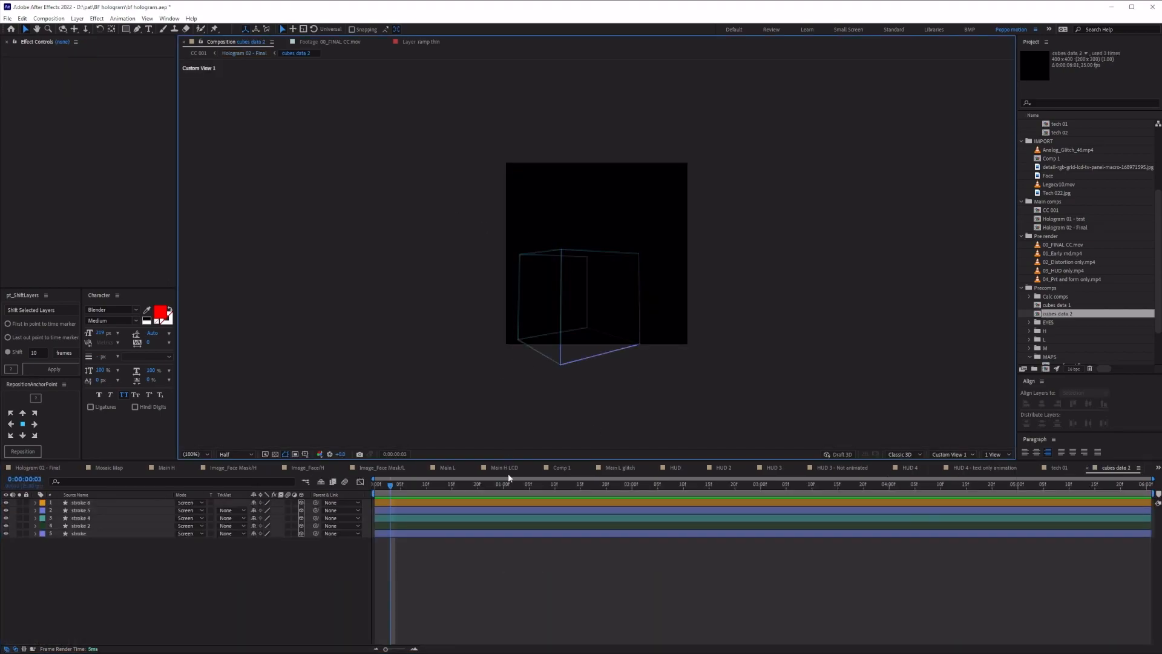
{"action": "left_click_drag", "start_coordinate": [522, 485], "coordinate": [1151, 488]}
Step: Return to Hologram 02 - Final and preview the animation of the soloed cubes data layers
{"action": "left_click", "coordinate": [233, 53]}
{"action": "left_click_drag", "start_coordinate": [536, 489], "coordinate": [547, 488]}
{"action": "scroll", "coordinate": [572, 292], "scroll_direction": "down", "scroll_amount": 1}
{"action": "left_click", "coordinate": [465, 558]}
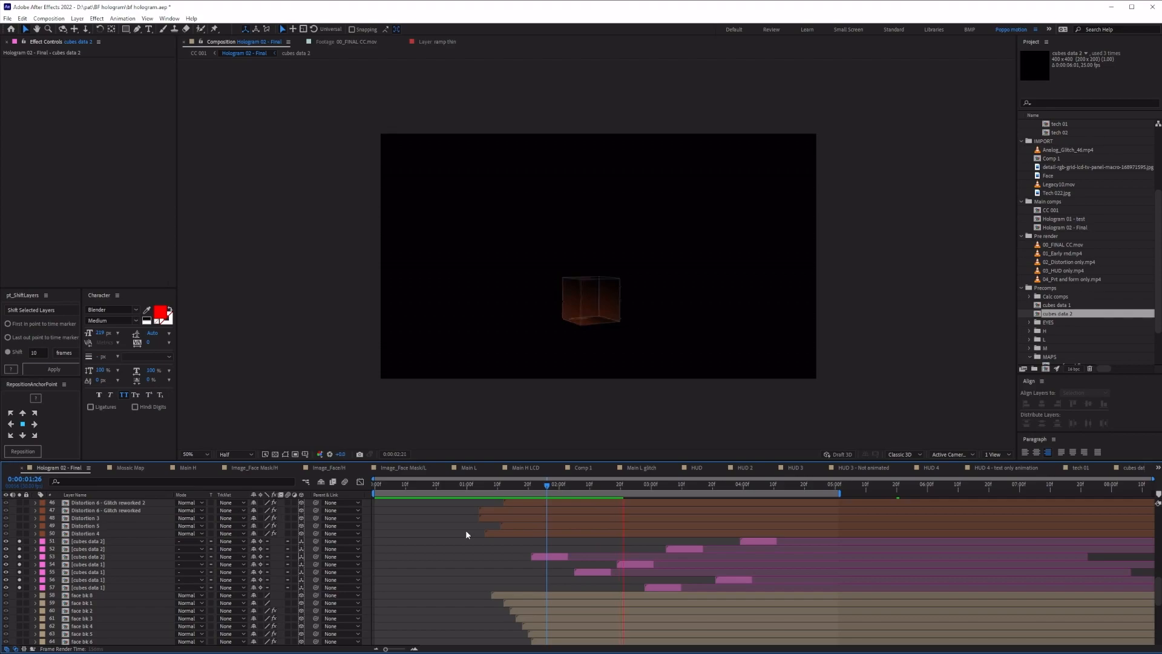
Step: Reopen 00_FINAL CC.mov at 0:00:03:23 and examine the cubes around the face up close
{"action": "left_click", "coordinate": [1058, 246]}
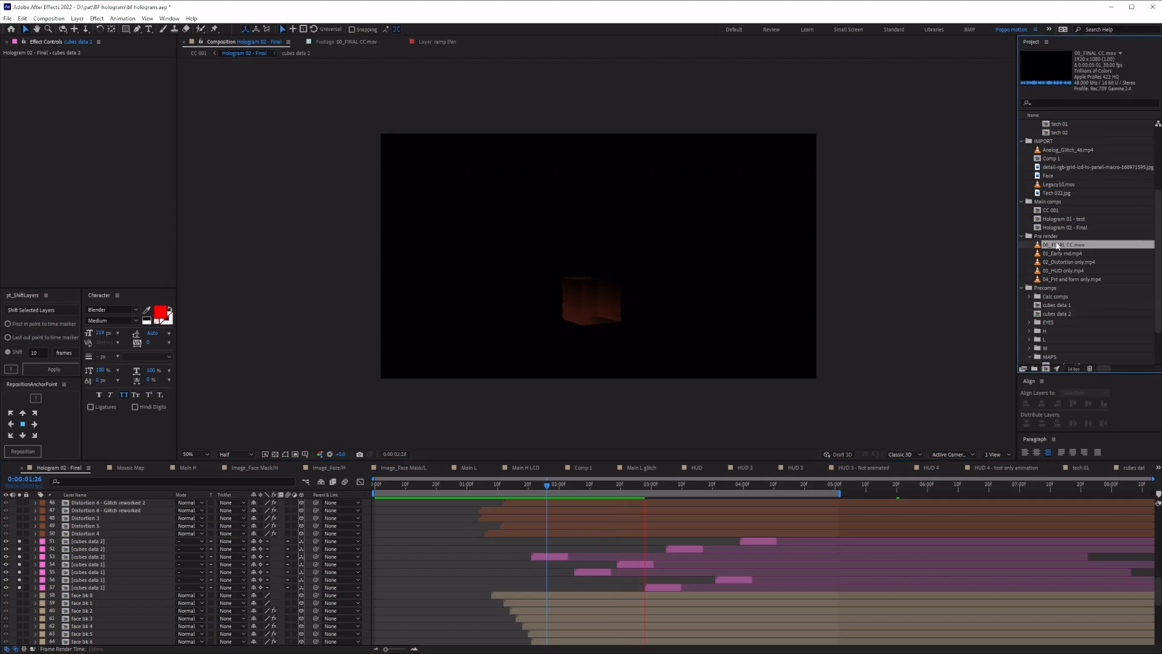
{"action": "double_click", "coordinate": [1058, 246]}
{"action": "left_click_drag", "start_coordinate": [231, 436], "coordinate": [807, 436]}
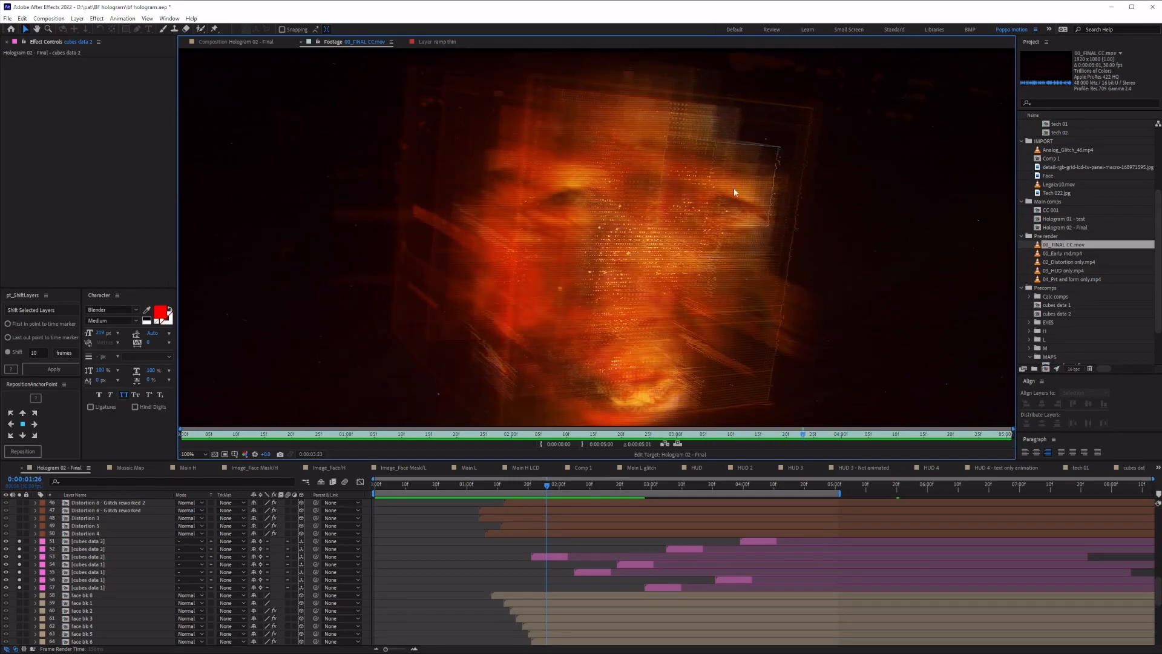
{"action": "scroll", "coordinate": [787, 113], "scroll_direction": "up", "scroll_amount": 1}
{"action": "scroll", "coordinate": [704, 229], "scroll_direction": "down", "scroll_amount": 1}
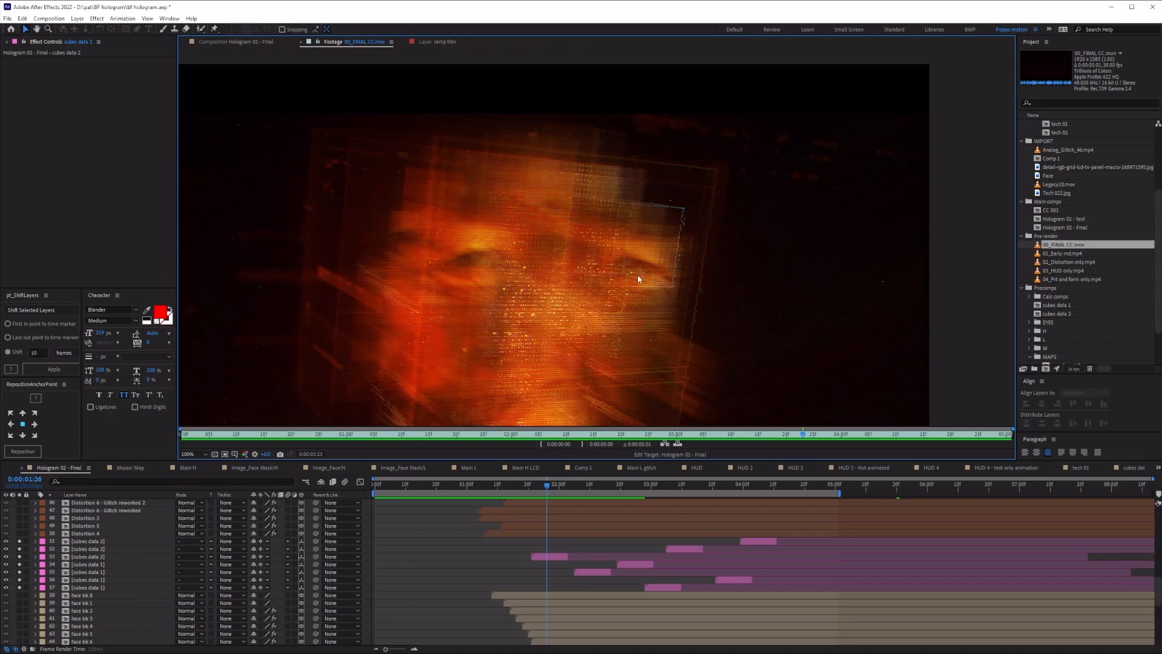
{"action": "left_click_drag", "start_coordinate": [558, 489], "coordinate": [589, 489]}
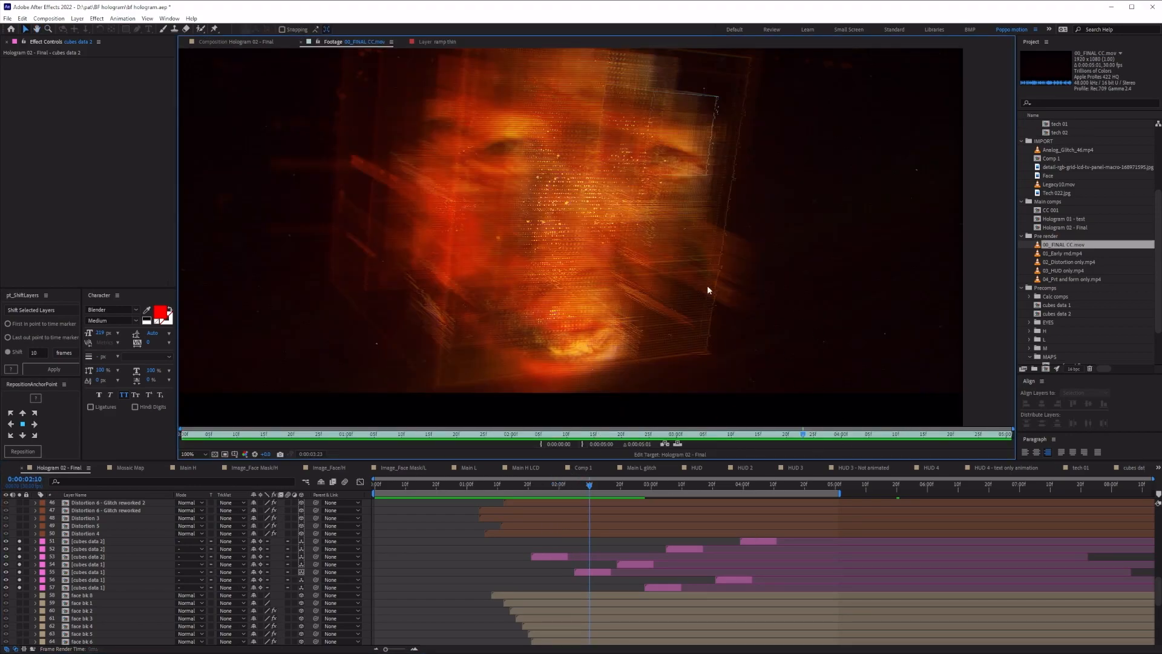
{"action": "scroll", "coordinate": [636, 234], "scroll_direction": "down", "scroll_amount": 1}
{"action": "scroll", "coordinate": [591, 394], "scroll_direction": "up", "scroll_amount": 2}
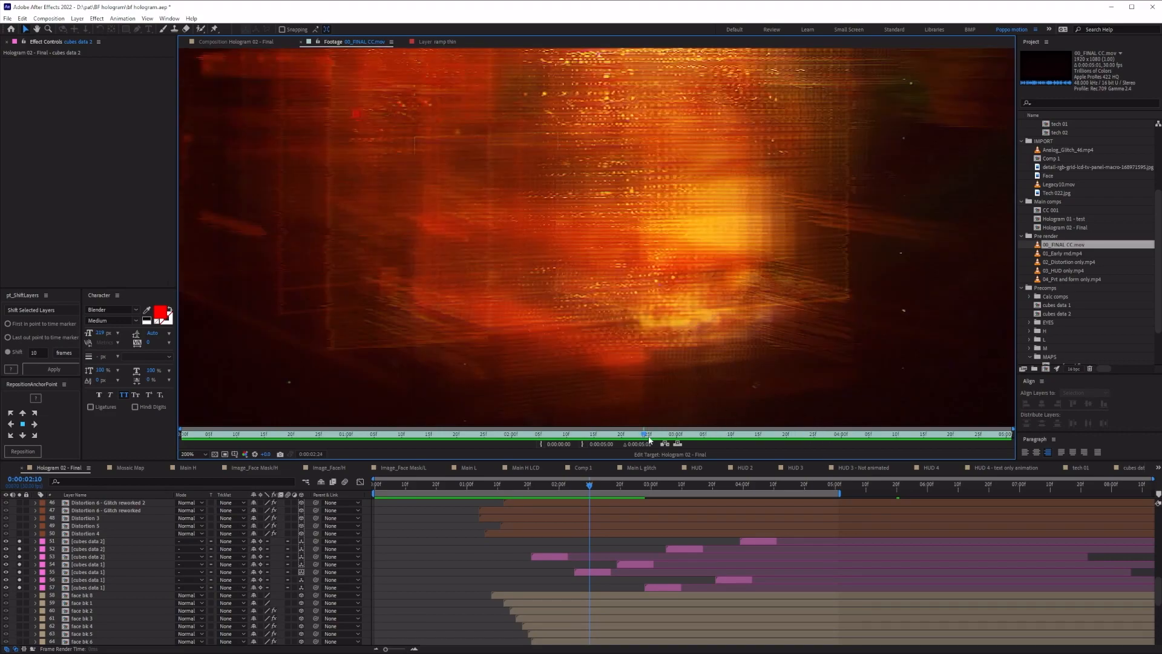
Step: Compare the cube details in 00_FINAL CC.mov at 0:00:02:24 and 0:00:03:24
{"action": "left_click", "coordinate": [627, 434]}
{"action": "left_click_drag", "start_coordinate": [630, 437], "coordinate": [643, 434]}
{"action": "scroll", "coordinate": [664, 293], "scroll_direction": "down", "scroll_amount": 1}
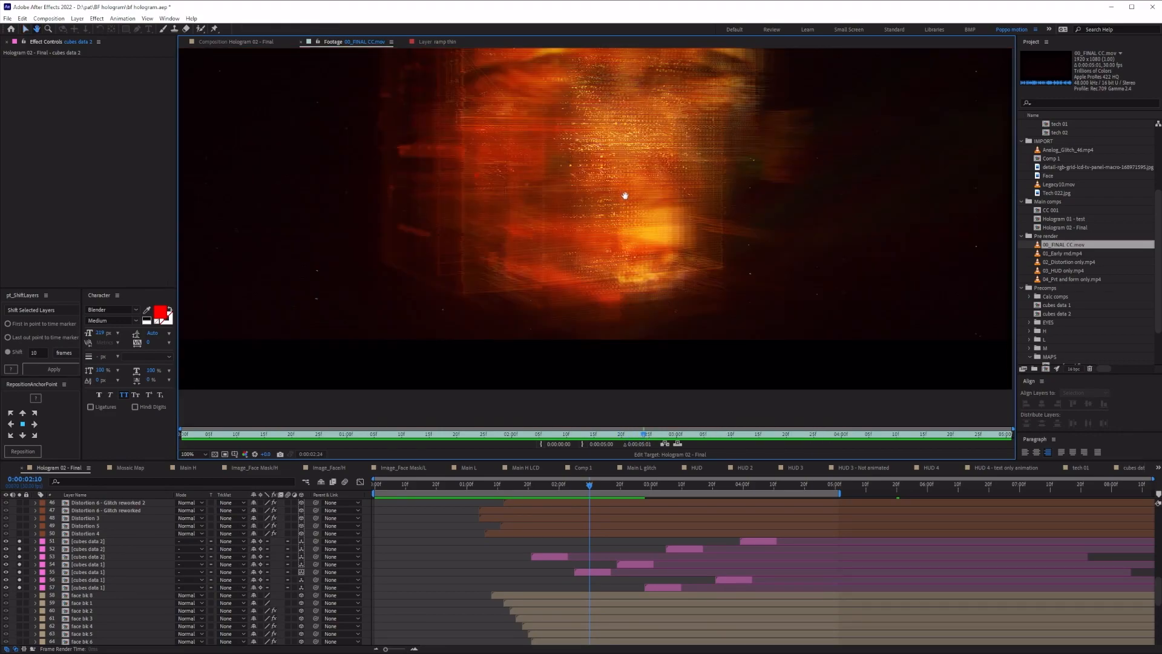
{"action": "key", "text": "v"}
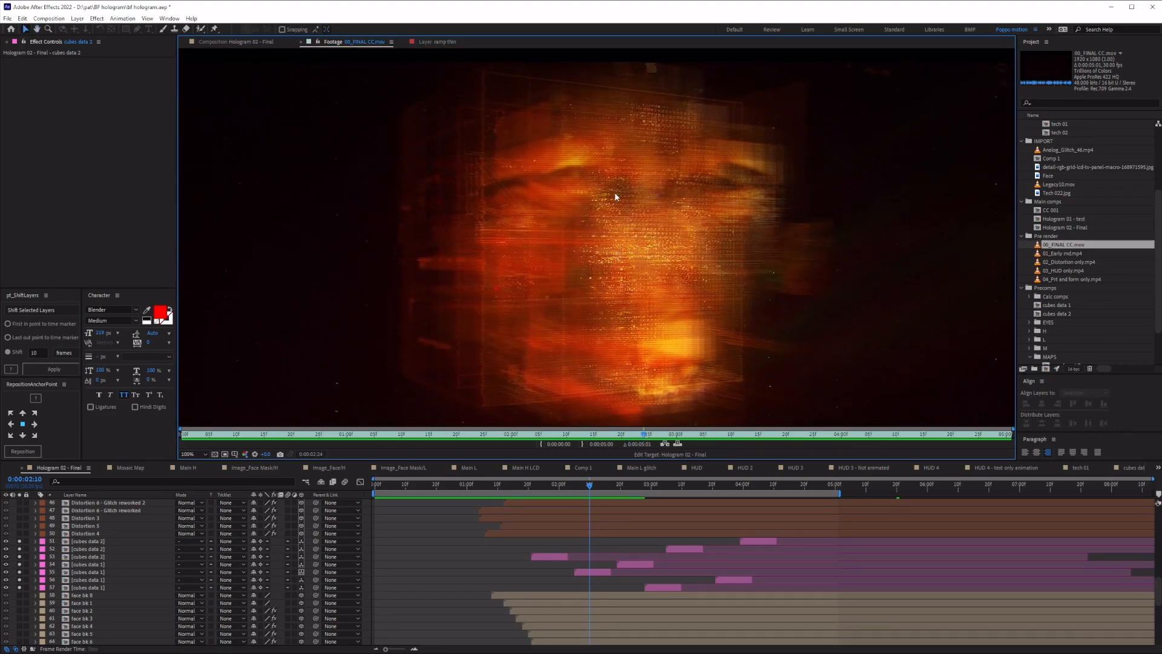
{"action": "left_click", "coordinate": [809, 435]}
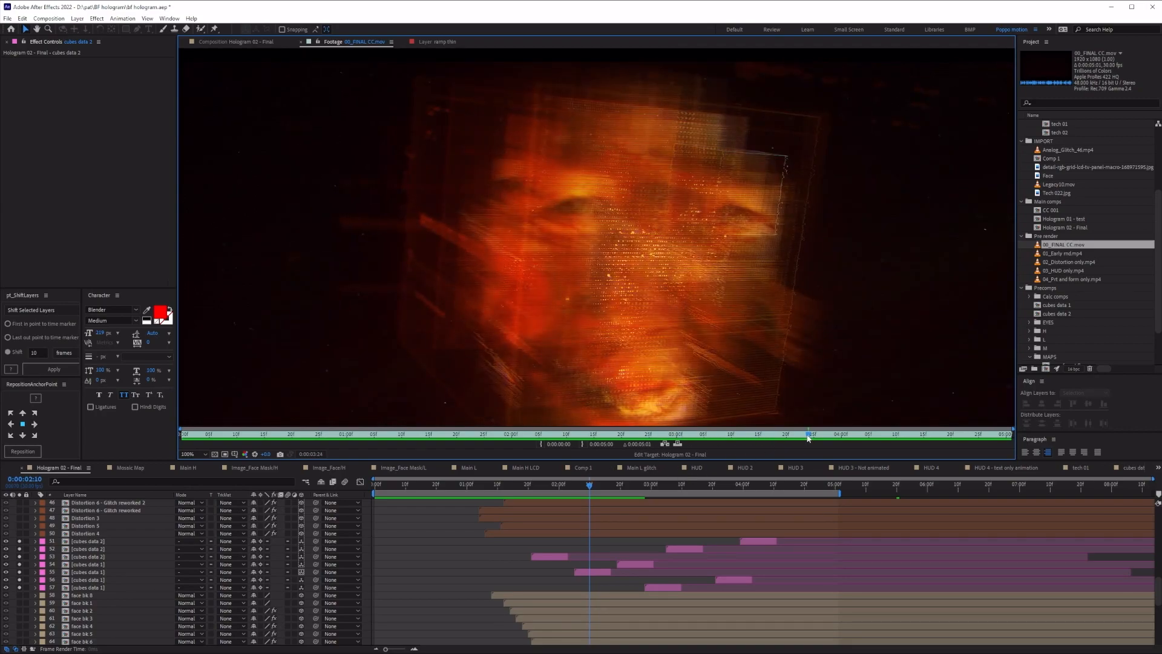